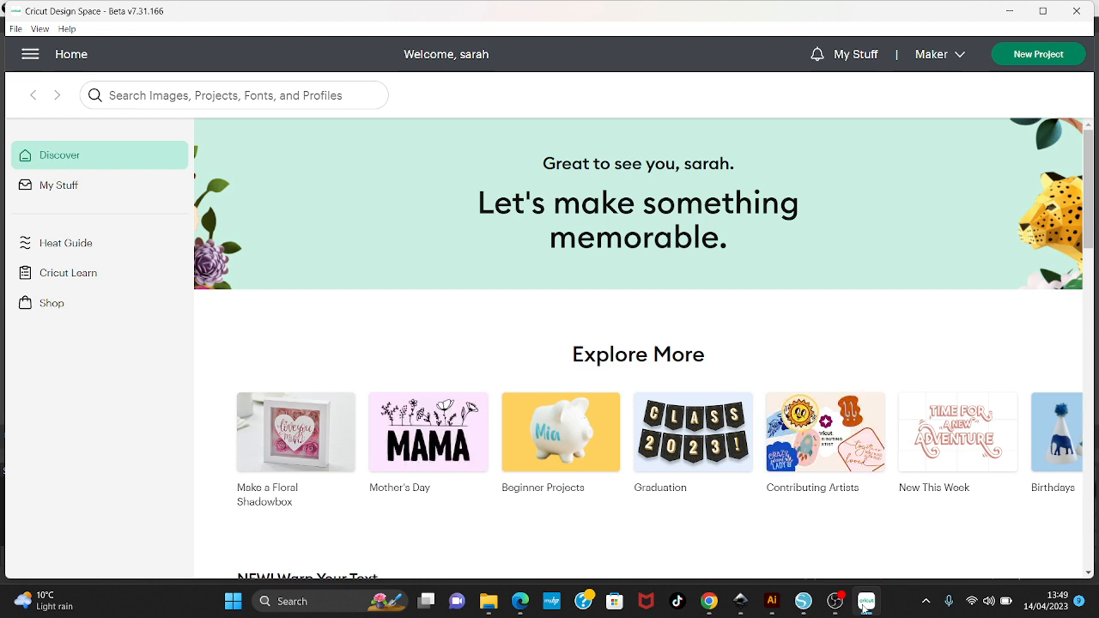
Start a new project in the maximised window and add a text object containing the first name for the design
{"action": "left_click", "coordinate": [1042, 11]}
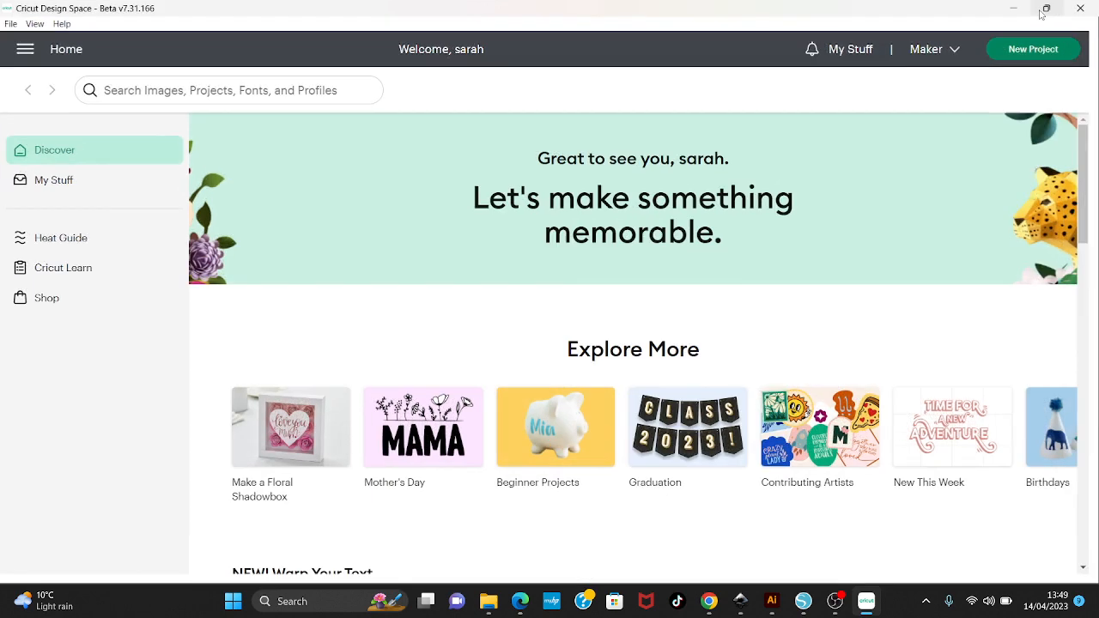
{"action": "left_click", "coordinate": [1040, 53]}
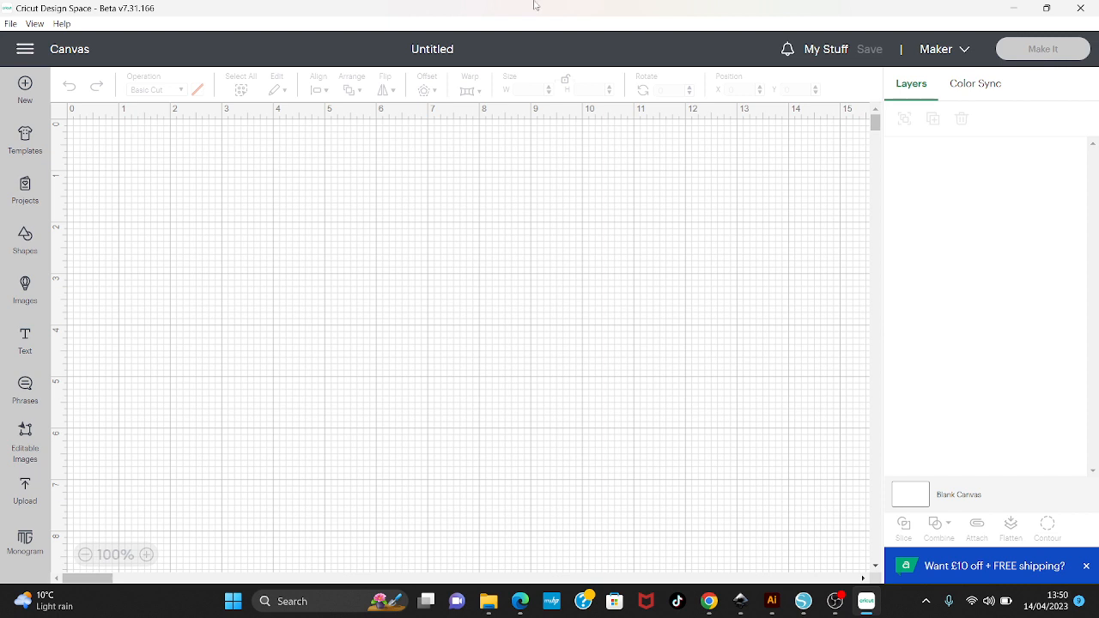
{"action": "left_click", "coordinate": [26, 337]}
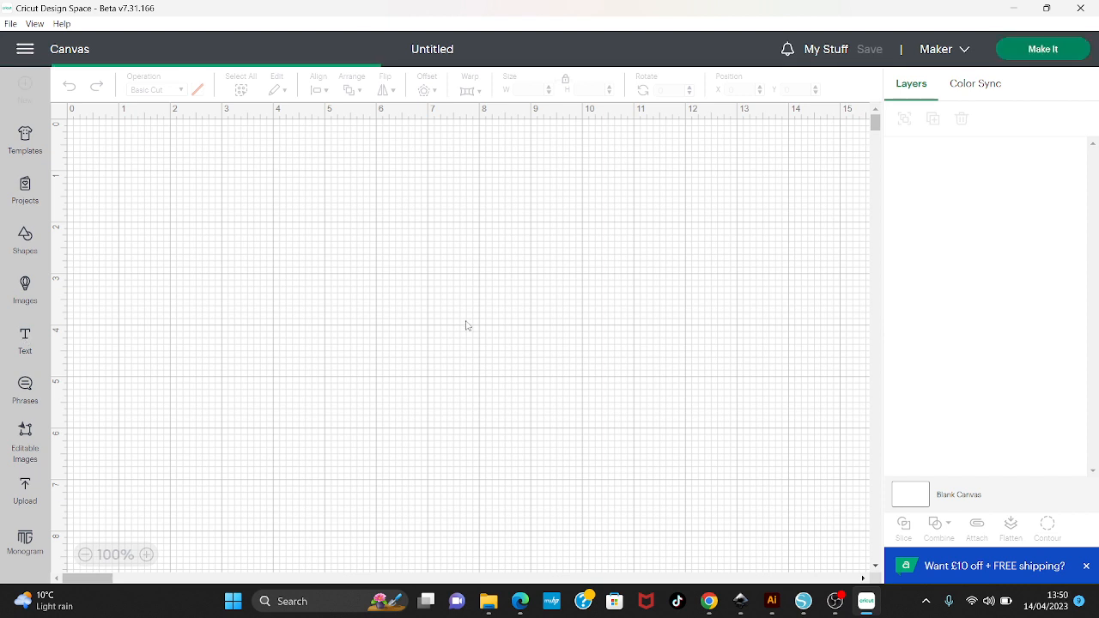
{"action": "type", "text": "E"}
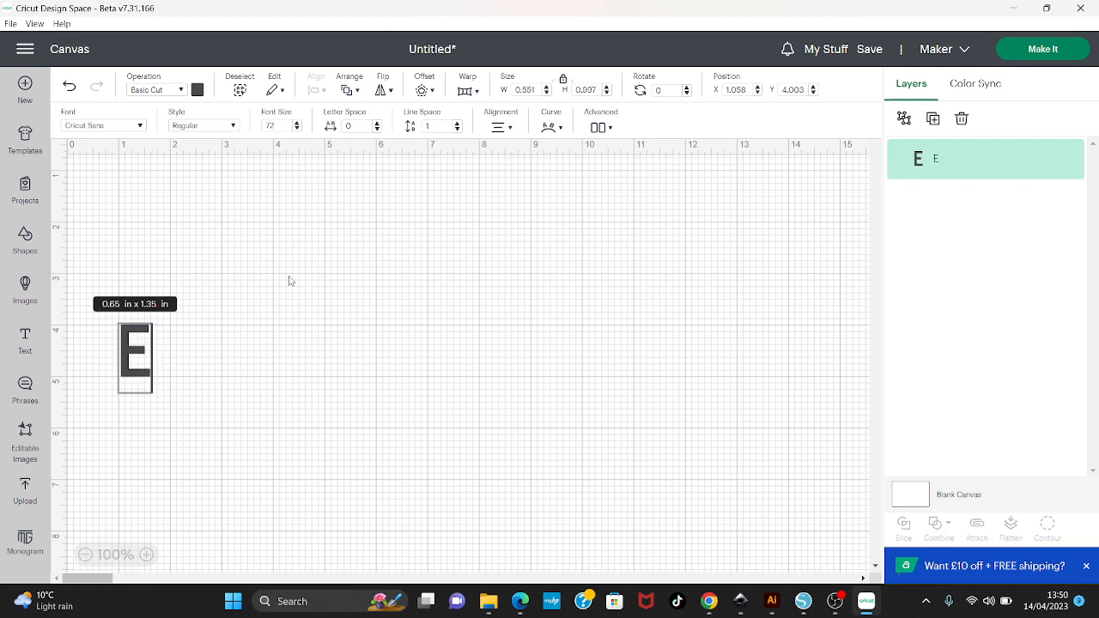
{"action": "type", "text": "millie"}
{"action": "left_click", "coordinate": [495, 351]}
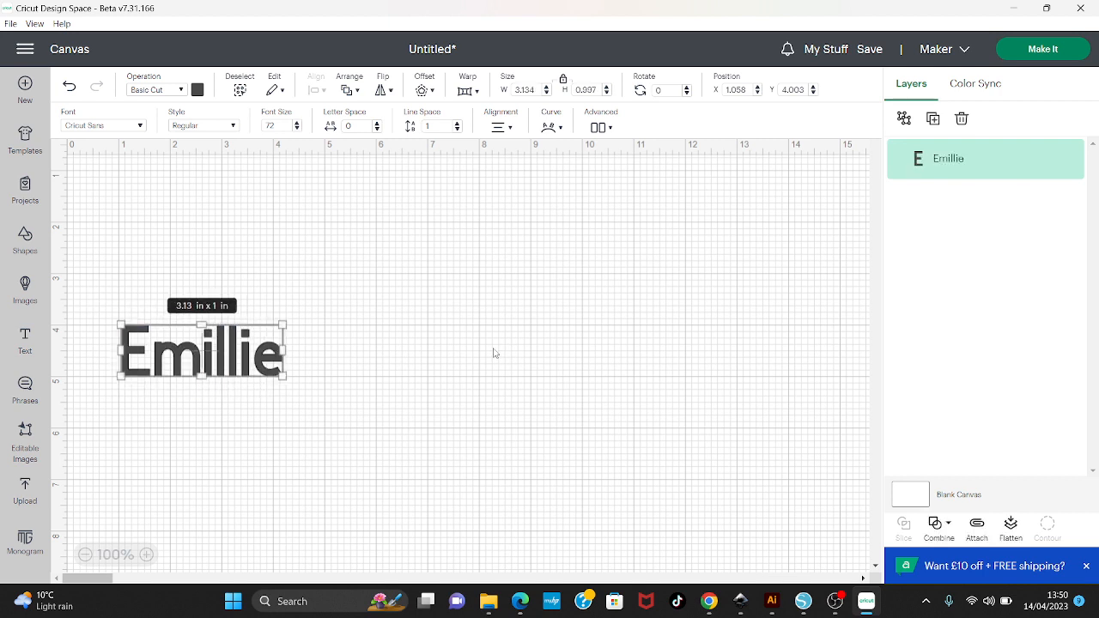
Enlarge the name text to about 6.88 × 2.19 in and place it near the middle of the canvas
{"action": "left_click_drag", "start_coordinate": [275, 354], "coordinate": [581, 351]}
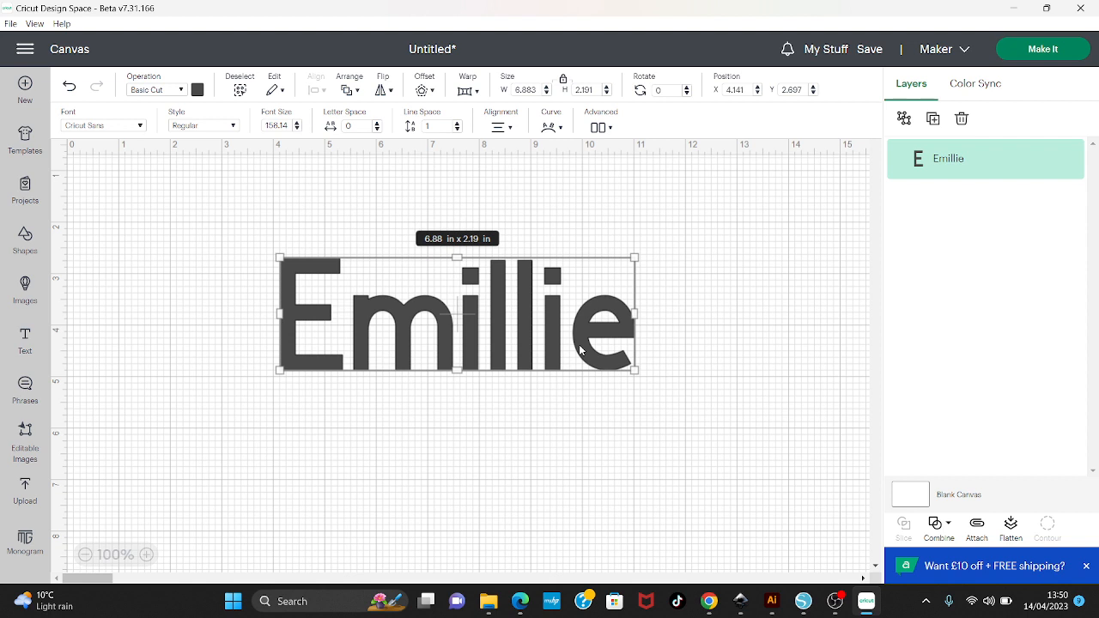
{"action": "left_click", "coordinate": [712, 405]}
{"action": "left_click", "coordinate": [551, 337]}
{"action": "left_click_drag", "start_coordinate": [550, 334], "coordinate": [552, 363]}
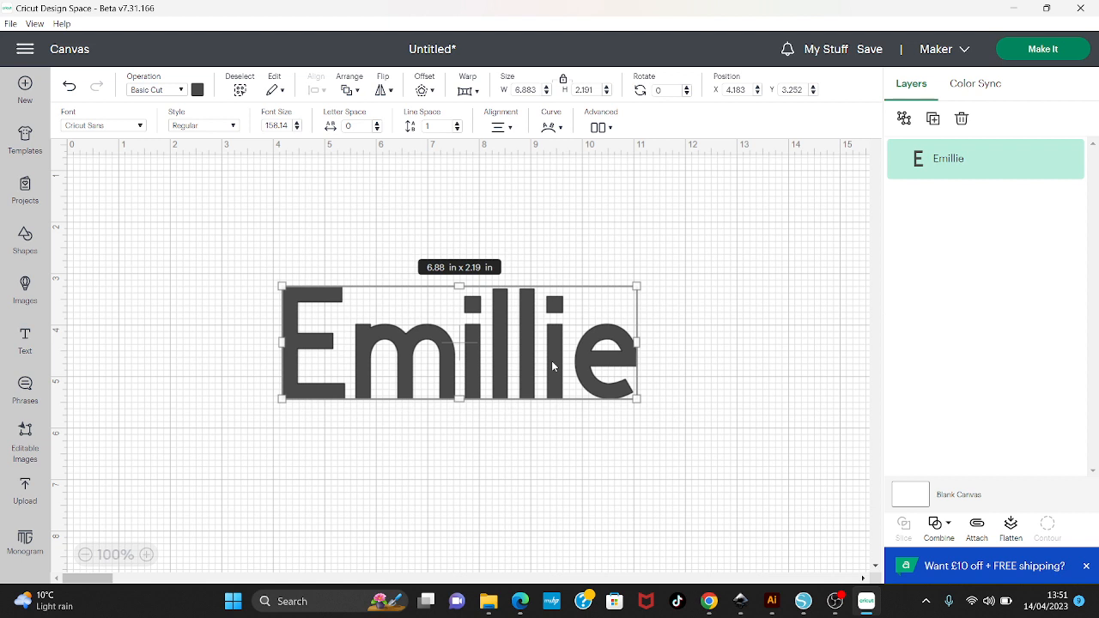
{"action": "left_click", "coordinate": [648, 315]}
{"action": "left_click_drag", "start_coordinate": [595, 356], "coordinate": [607, 359]}
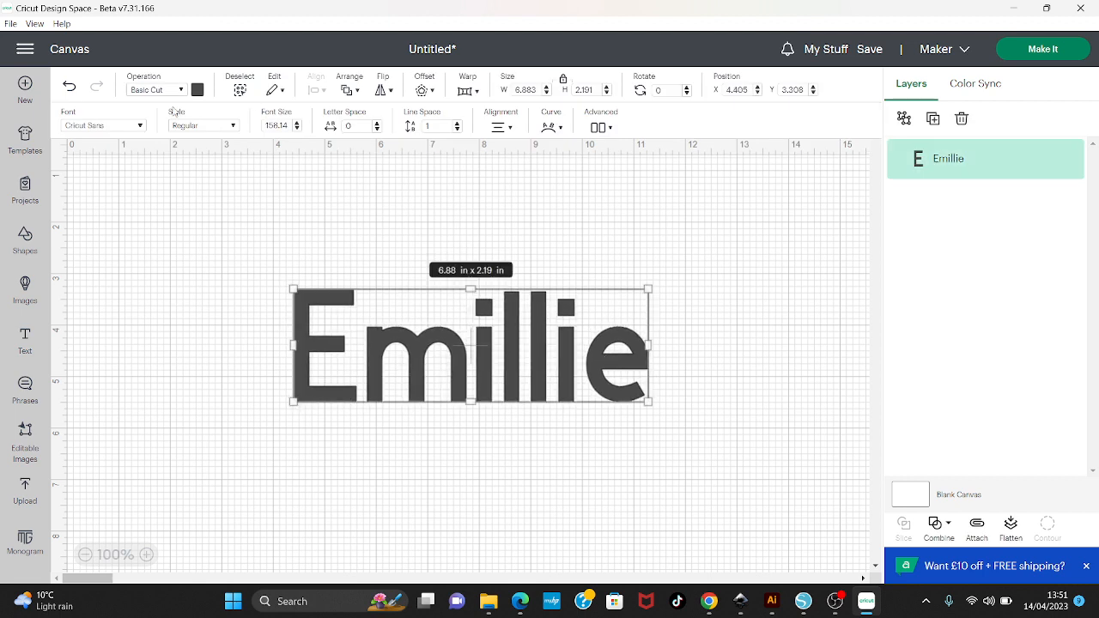
Apply the system font Alive to the name text
{"action": "left_click", "coordinate": [139, 126]}
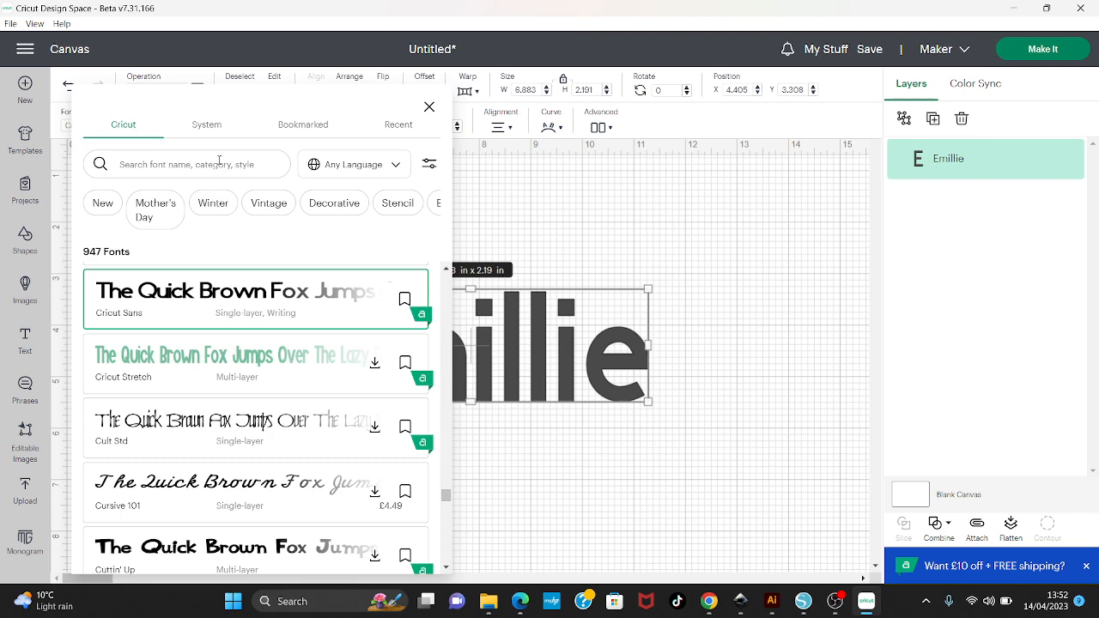
{"action": "left_click", "coordinate": [215, 127]}
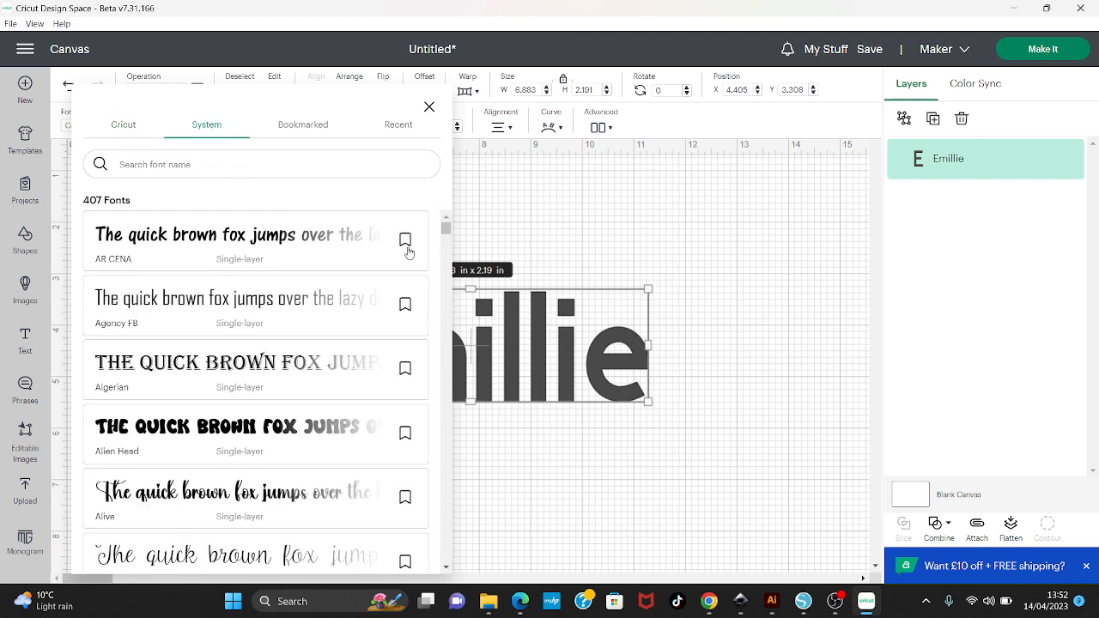
{"action": "mouse_move", "coordinate": [446, 229]}
{"action": "left_mouse_down"}
{"action": "mouse_move", "coordinate": [445, 240]}
{"action": "mouse_move", "coordinate": [446, 229]}
{"action": "left_mouse_up"}
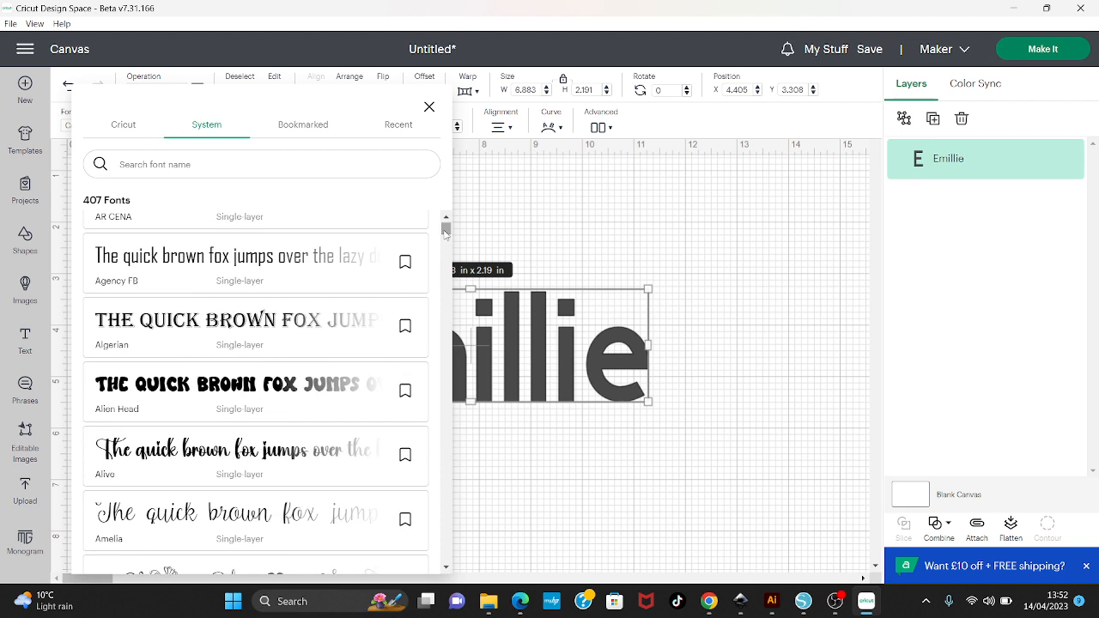
{"action": "left_click", "coordinate": [270, 466]}
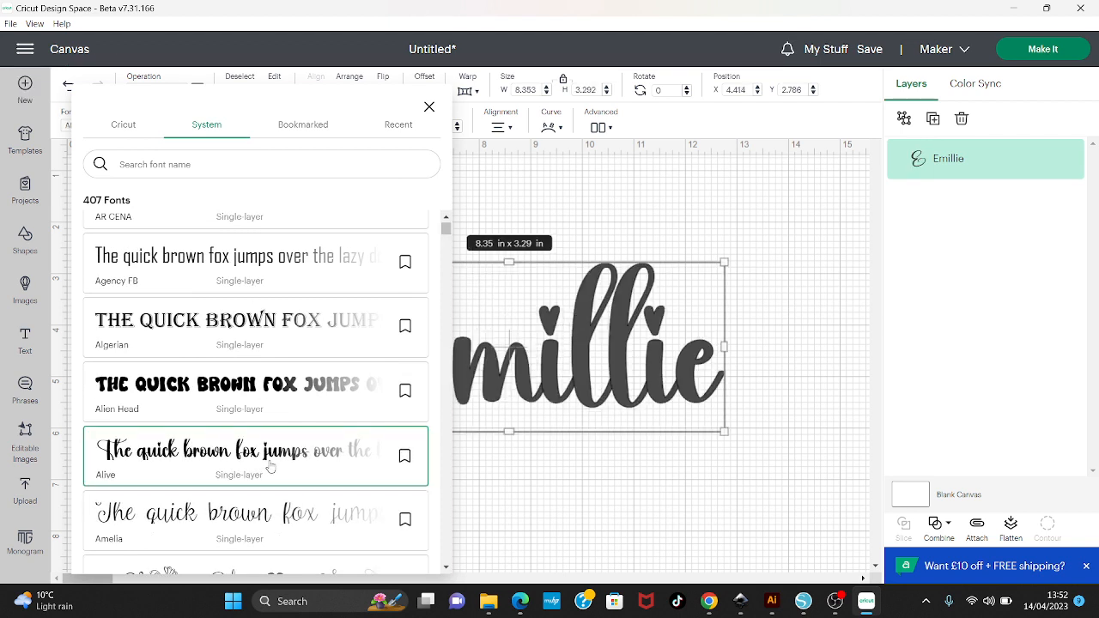
Search the system fonts for "hey" and apply the hey butterfly font to the name text
{"action": "left_click", "coordinate": [447, 568]}
{"action": "left_click_drag", "start_coordinate": [447, 570], "coordinate": [447, 574]}
{"action": "scroll", "coordinate": [447, 573], "scroll_direction": "down", "scroll_amount": 5}
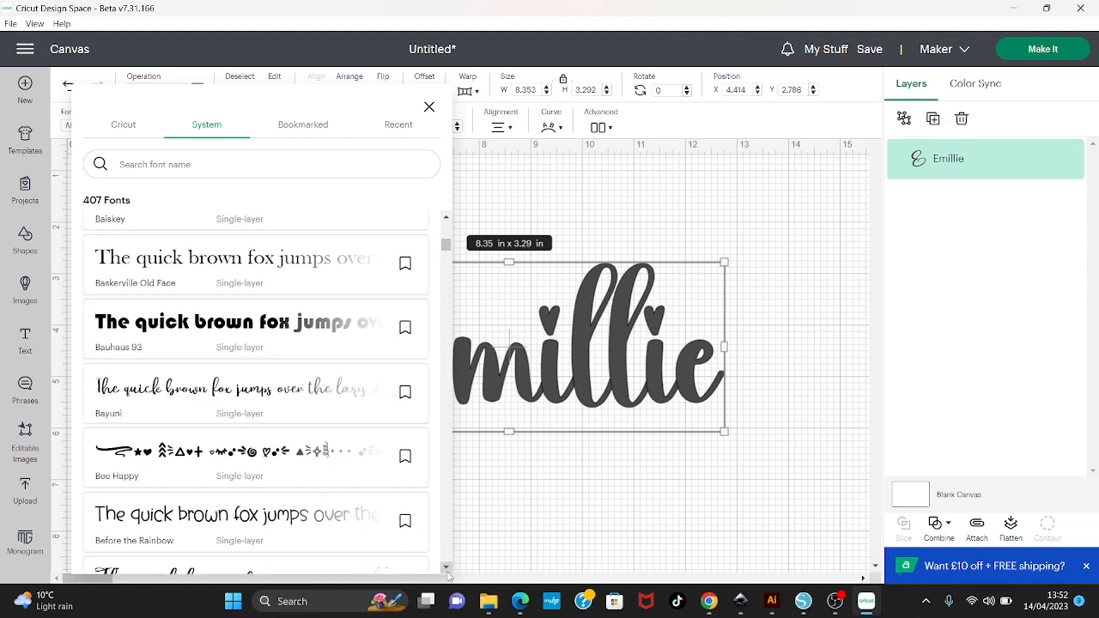
{"action": "left_click", "coordinate": [206, 164]}
{"action": "type", "text": "hey"}
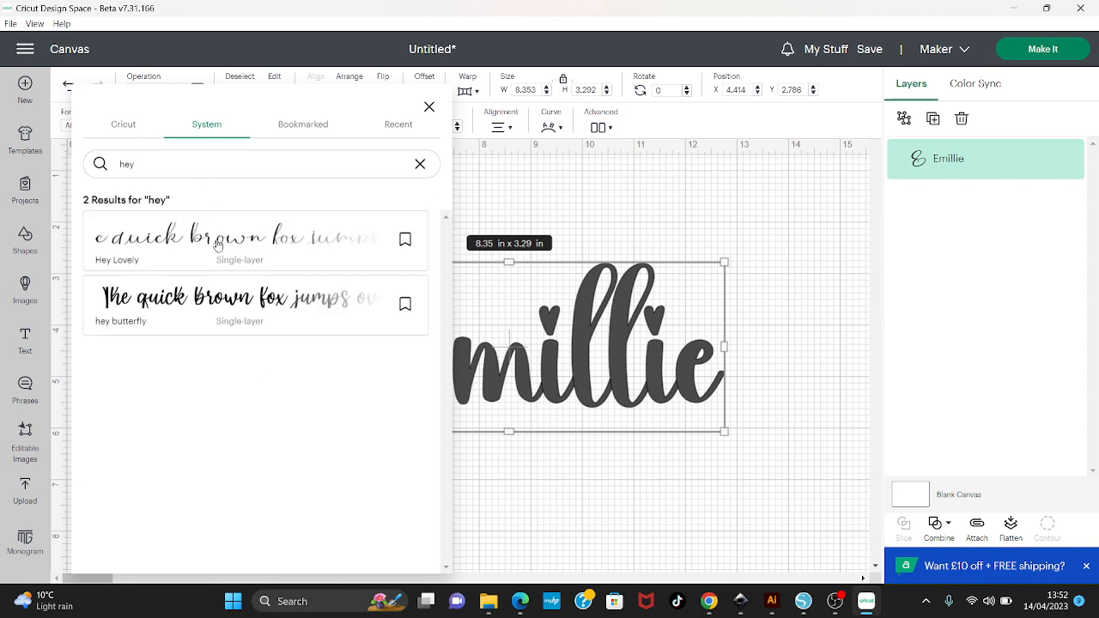
{"action": "left_click", "coordinate": [240, 302]}
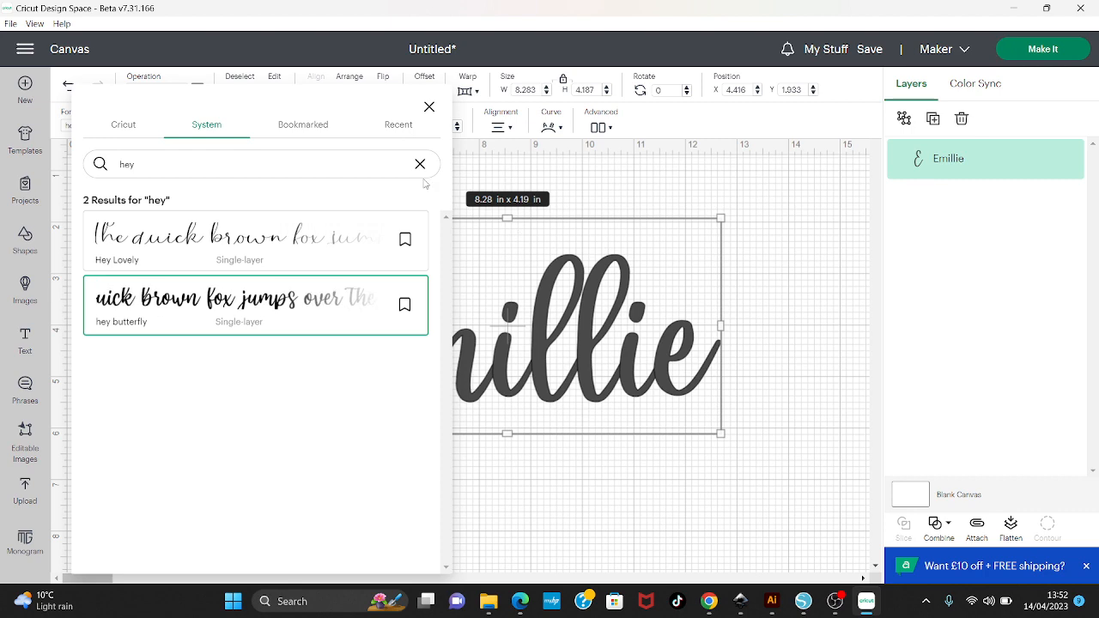
{"action": "left_click", "coordinate": [429, 107]}
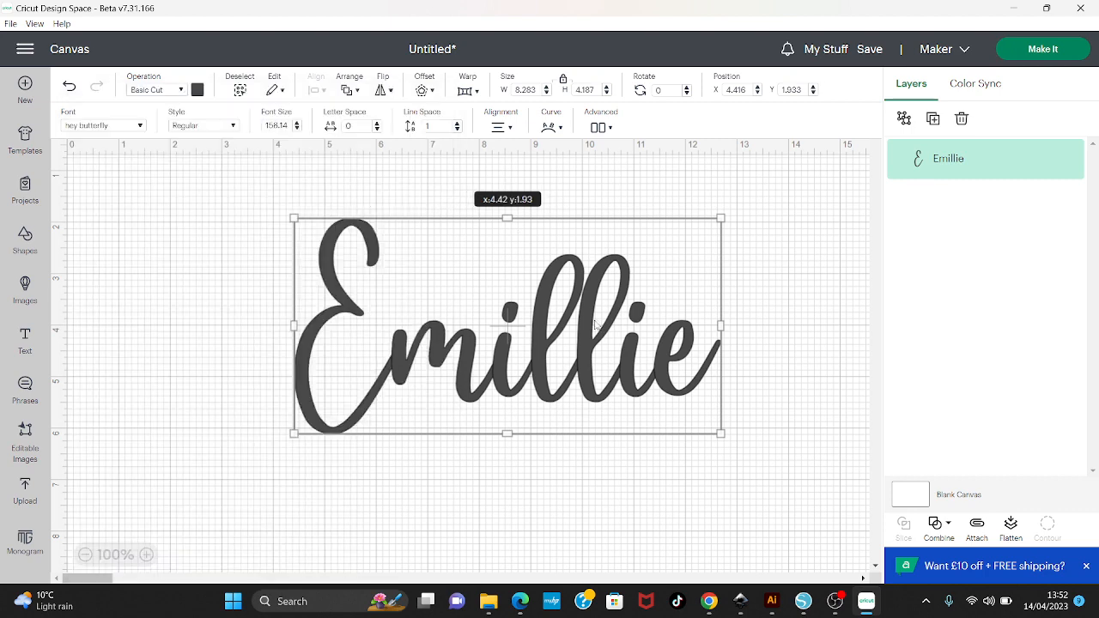
Enlarge the script name text to about 9.13 × 4.62 in and reposition it around the canvas centre
{"action": "left_click_drag", "start_coordinate": [598, 325], "coordinate": [583, 335]}
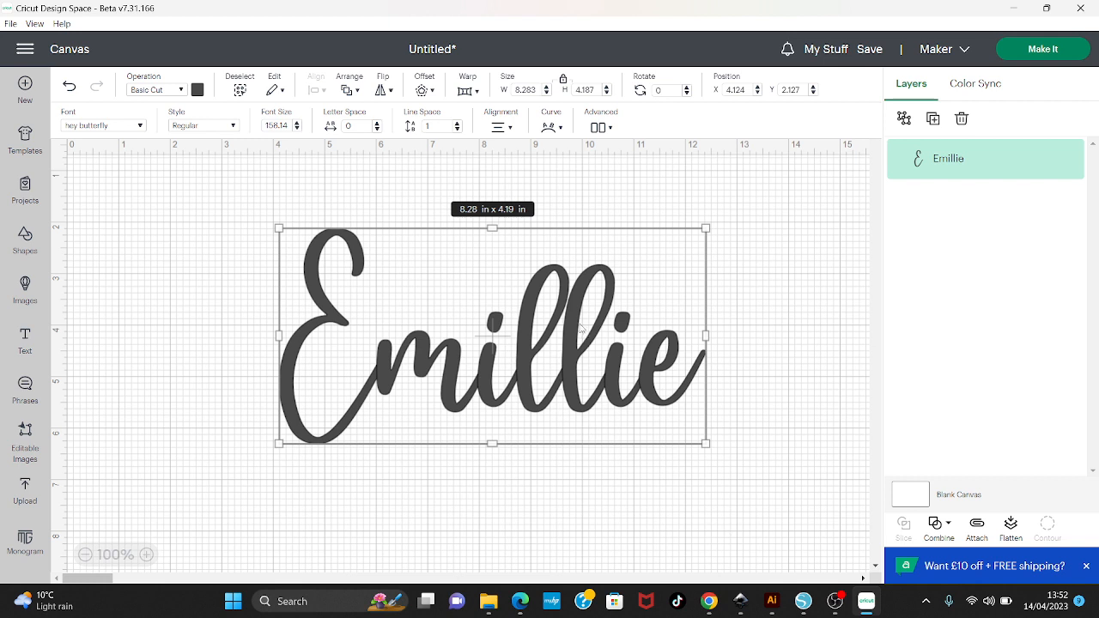
{"action": "left_click_drag", "start_coordinate": [581, 333], "coordinate": [584, 355]}
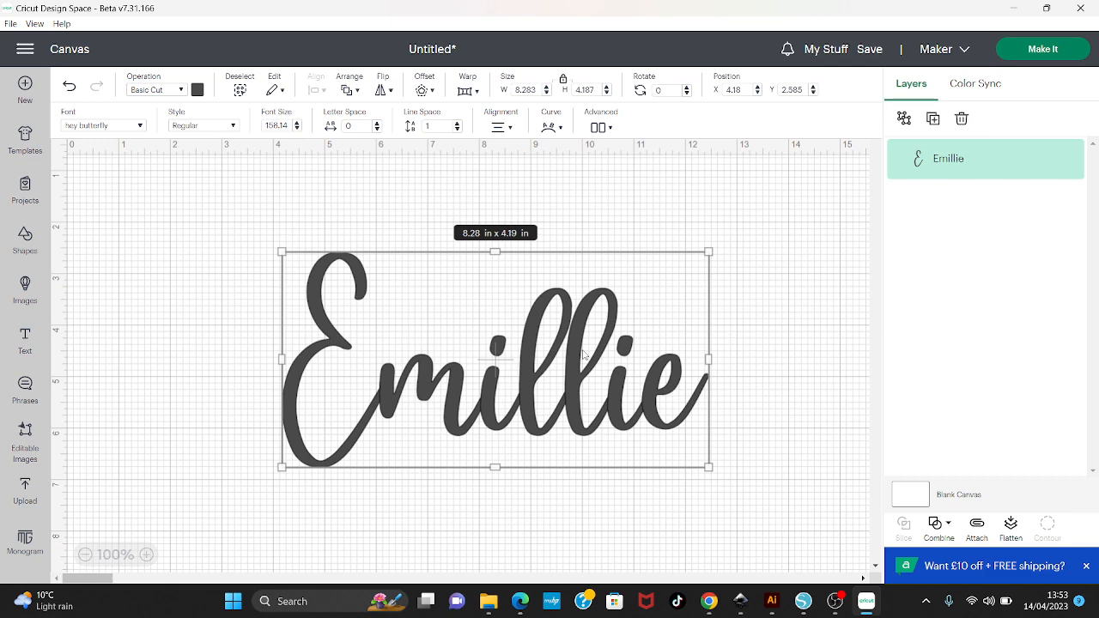
{"action": "left_click", "coordinate": [782, 356]}
{"action": "left_click_drag", "start_coordinate": [639, 410], "coordinate": [612, 384]}
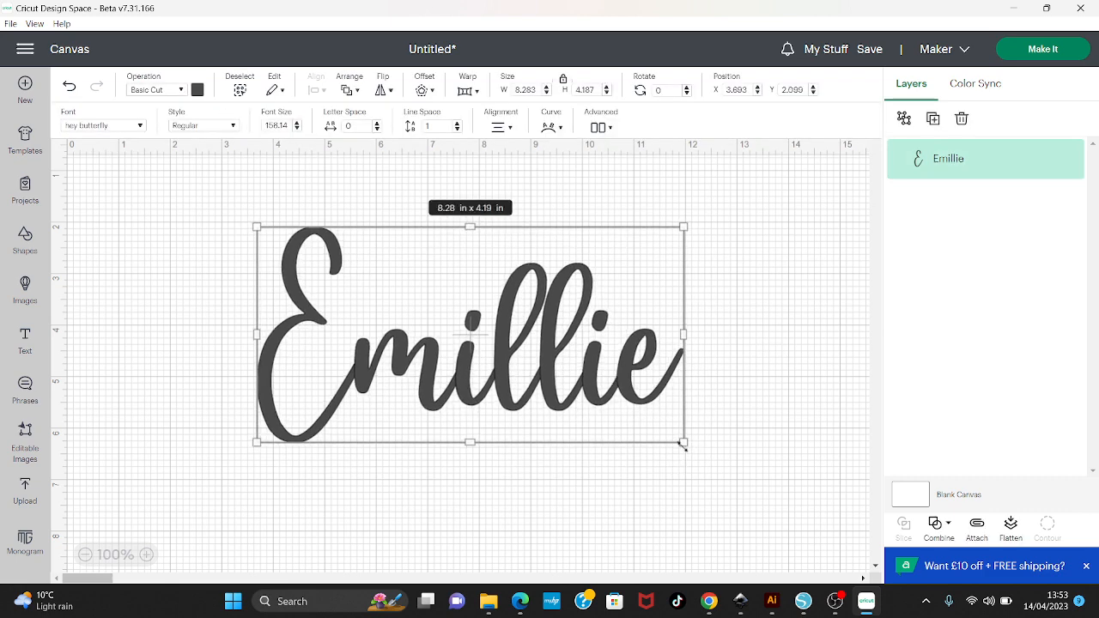
{"action": "left_click_drag", "start_coordinate": [689, 445], "coordinate": [724, 461]}
{"action": "left_click_drag", "start_coordinate": [668, 395], "coordinate": [649, 392]}
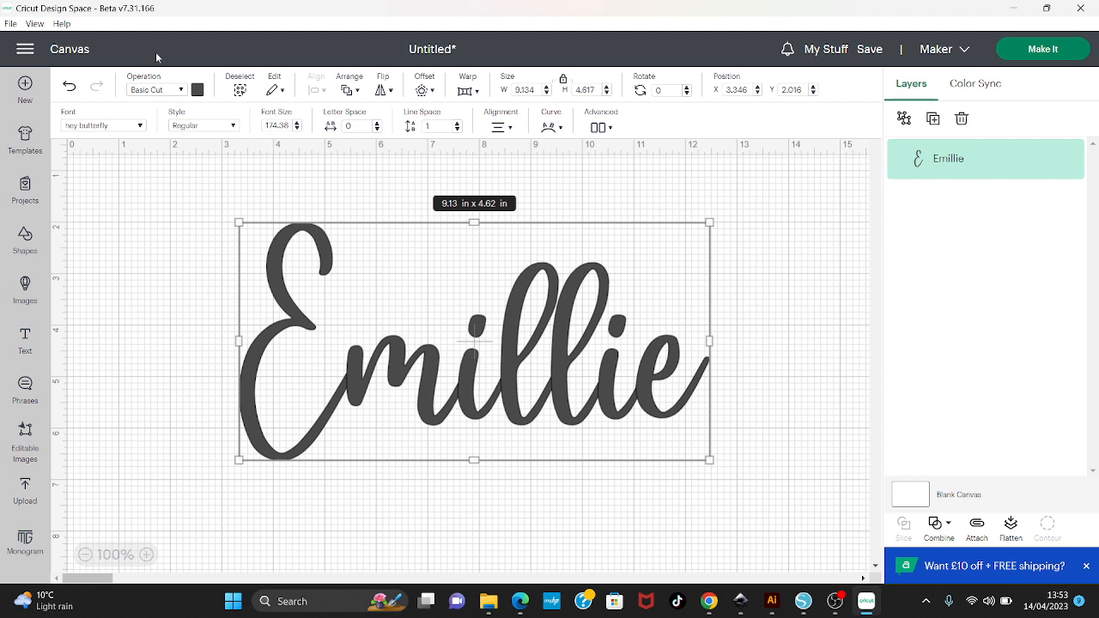
Change the name text's material colour to light purple
{"action": "left_click", "coordinate": [198, 91]}
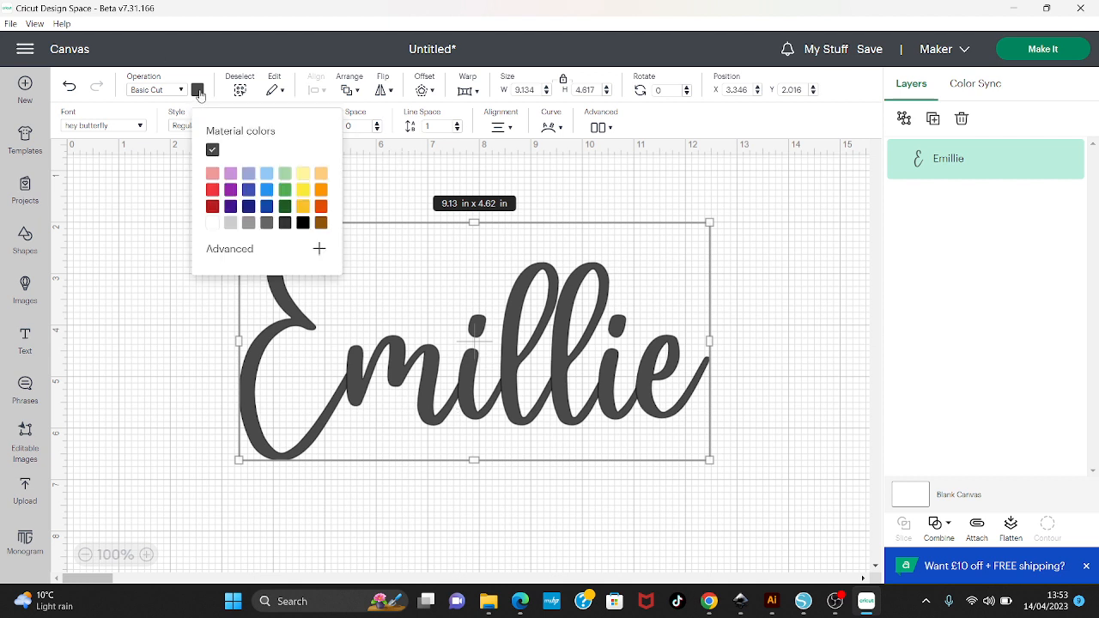
{"action": "left_click", "coordinate": [248, 174]}
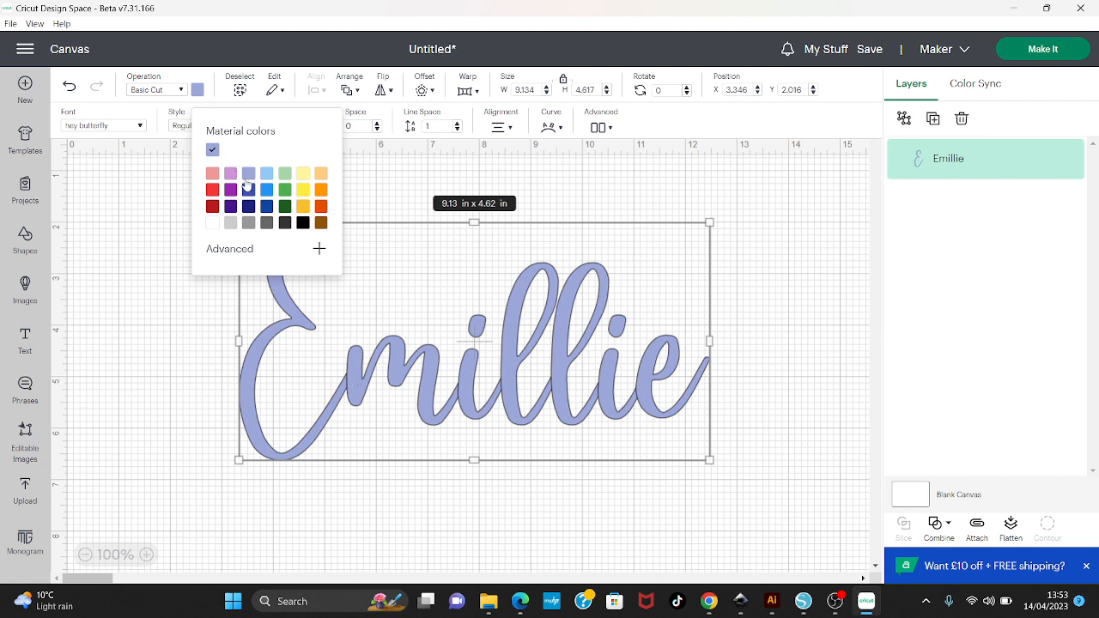
{"action": "left_click", "coordinate": [771, 315]}
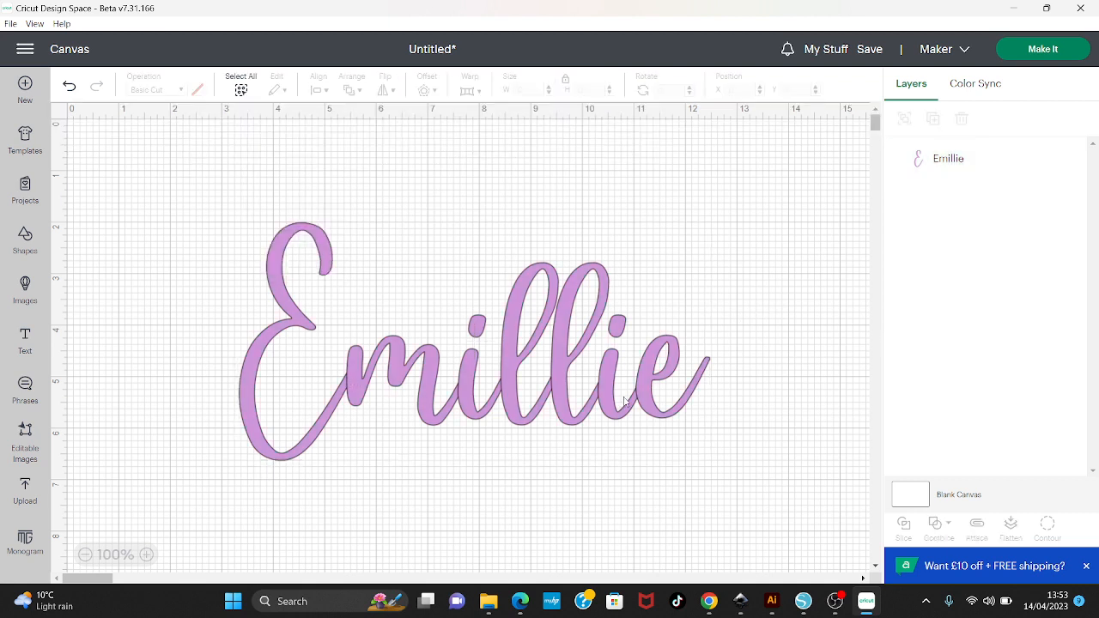
Create a welded offset around the name text with a distance of 0.208 in and rounded corners
{"action": "left_click", "coordinate": [626, 402]}
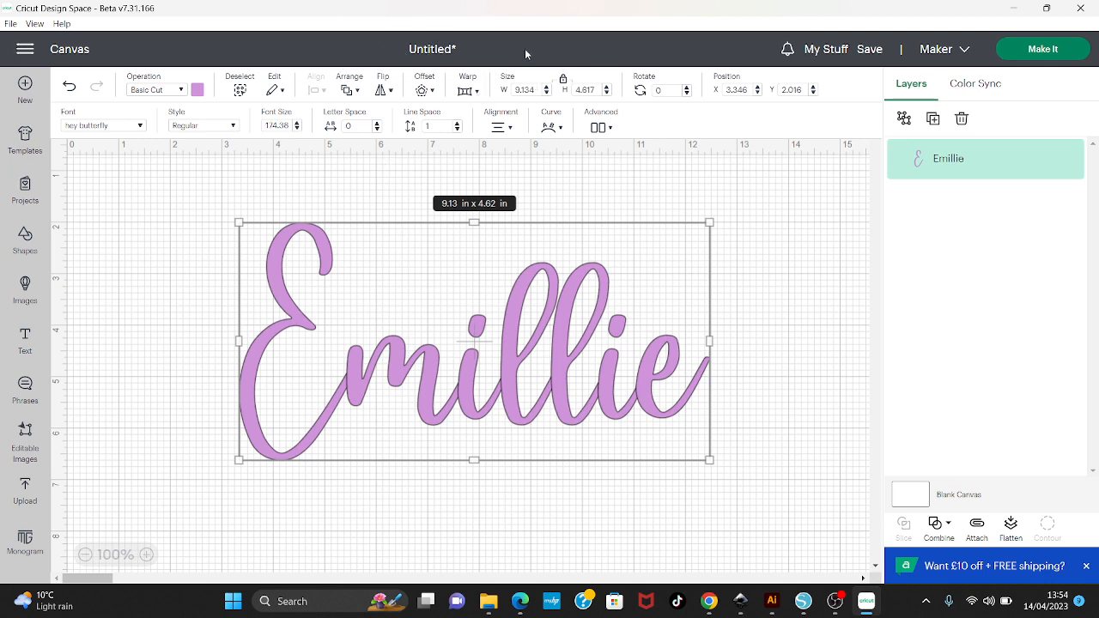
{"action": "left_click", "coordinate": [420, 90]}
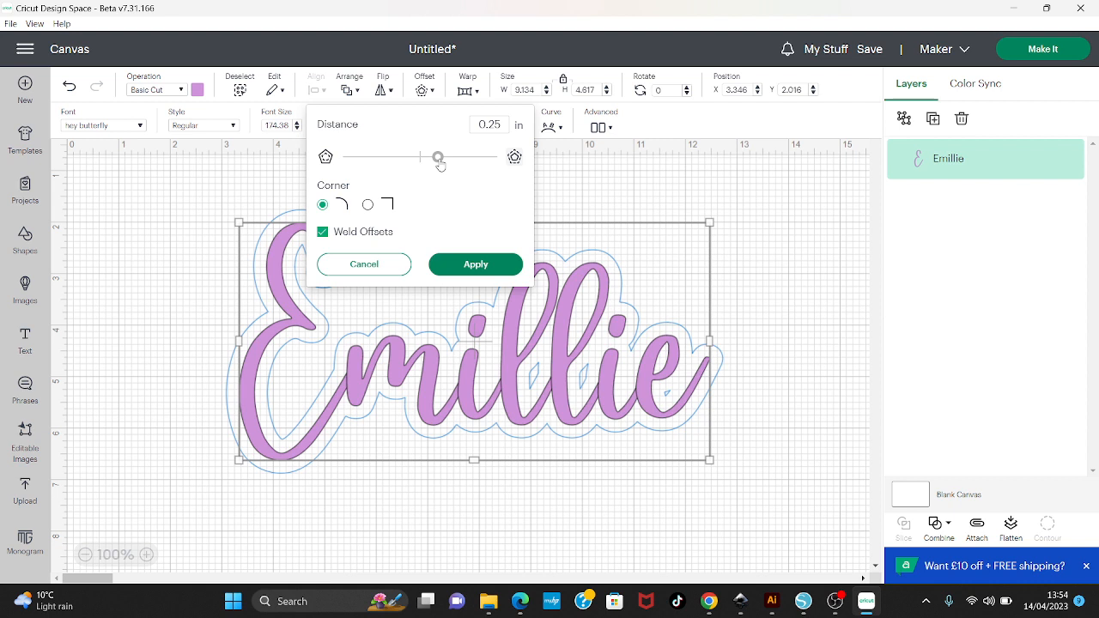
{"action": "mouse_move", "coordinate": [439, 163]}
{"action": "left_mouse_down"}
{"action": "mouse_move", "coordinate": [487, 162]}
{"action": "mouse_move", "coordinate": [436, 163]}
{"action": "left_mouse_up"}
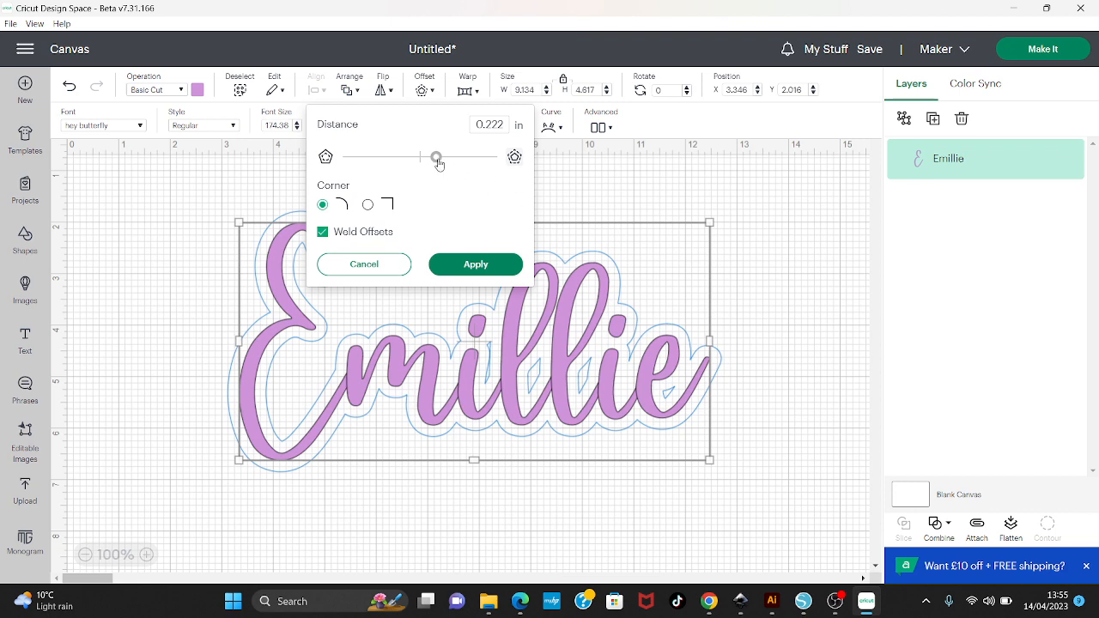
{"action": "left_click_drag", "start_coordinate": [438, 163], "coordinate": [431, 163]}
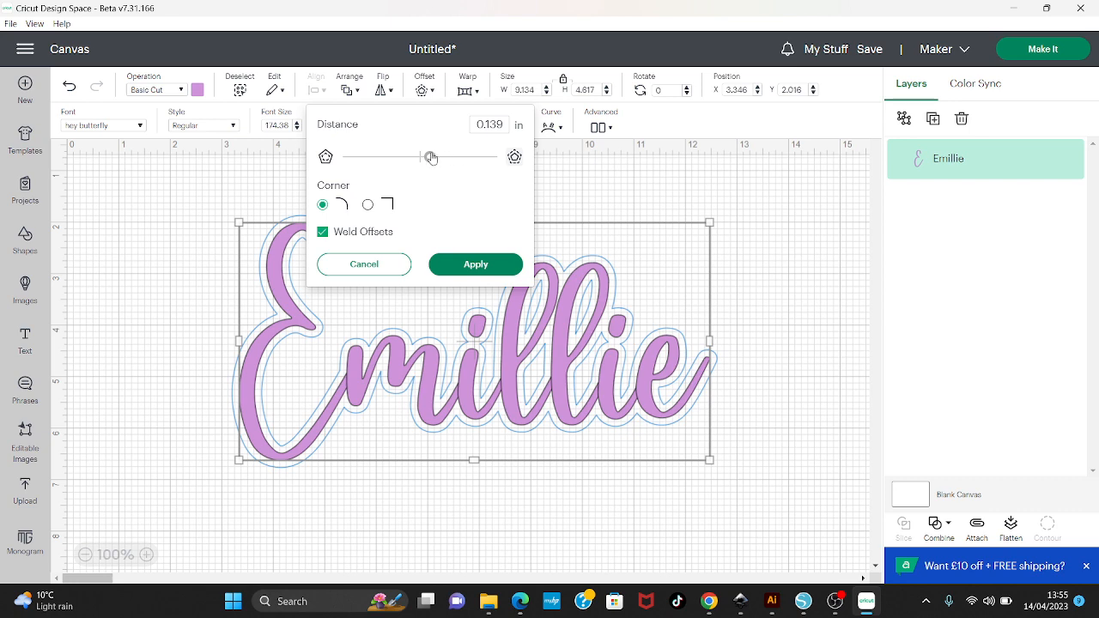
{"action": "left_click", "coordinate": [429, 158]}
{"action": "left_click_drag", "start_coordinate": [429, 158], "coordinate": [434, 158]}
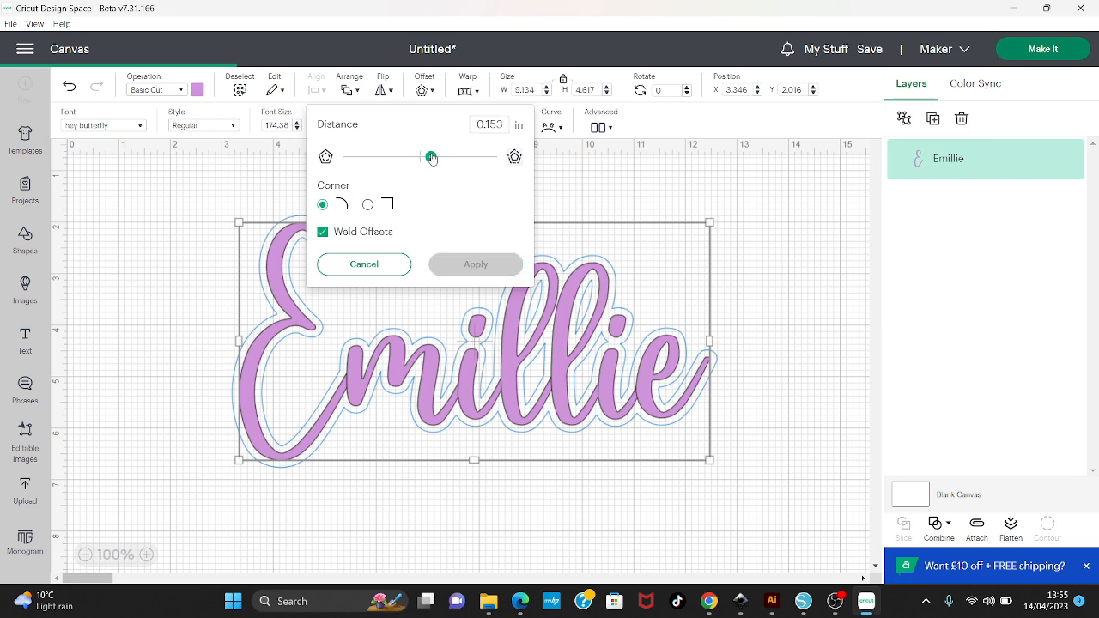
{"action": "left_click_drag", "start_coordinate": [432, 159], "coordinate": [429, 159]}
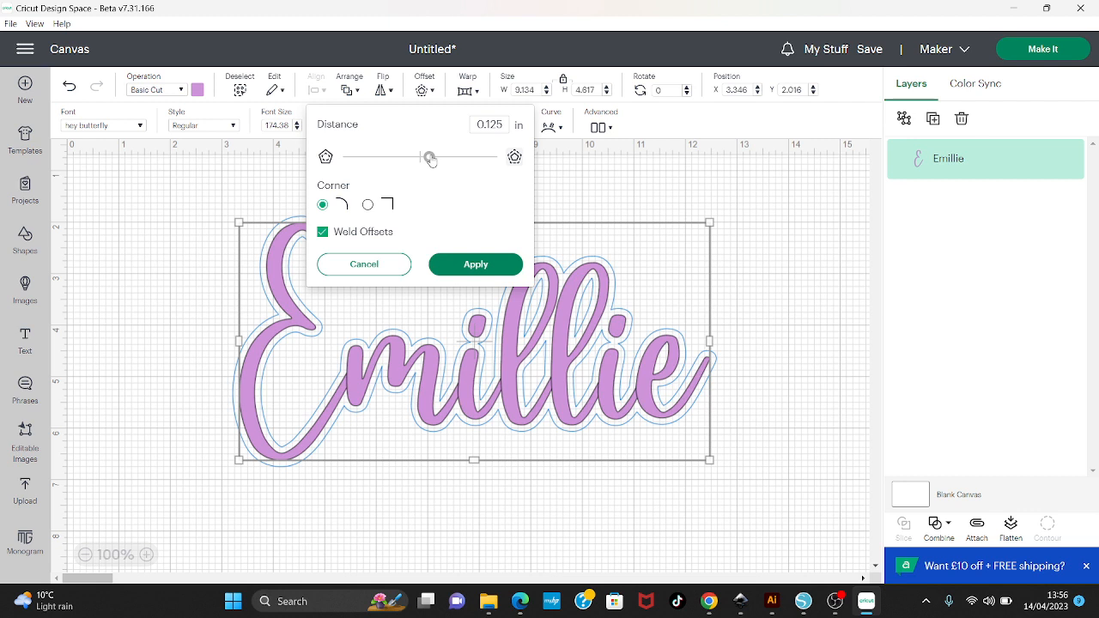
{"action": "left_click_drag", "start_coordinate": [430, 159], "coordinate": [436, 161]}
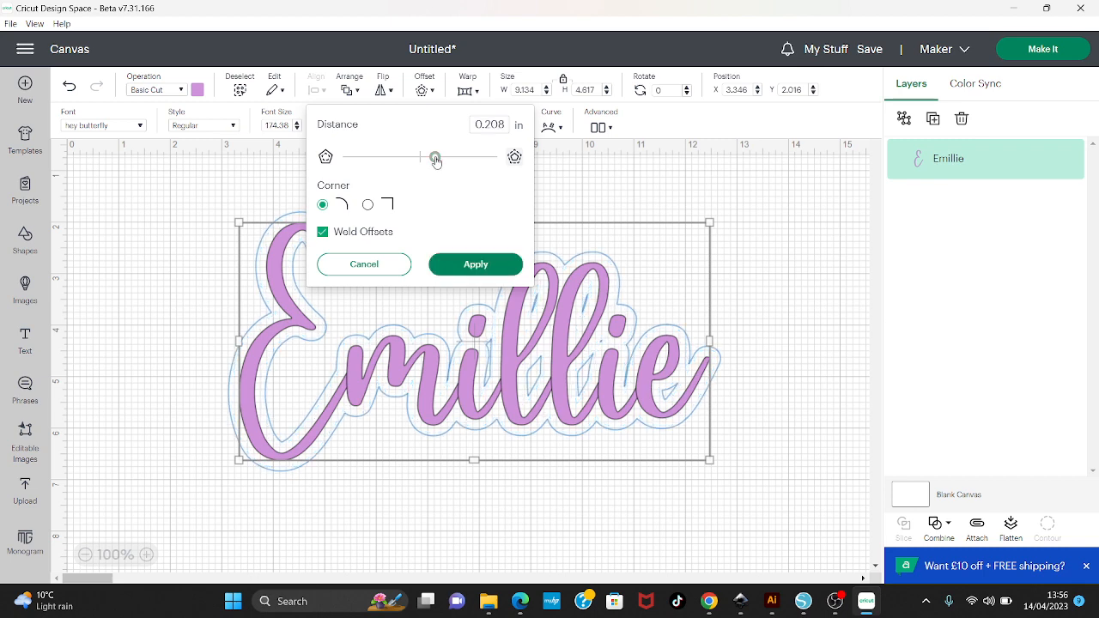
{"action": "left_click", "coordinate": [464, 262]}
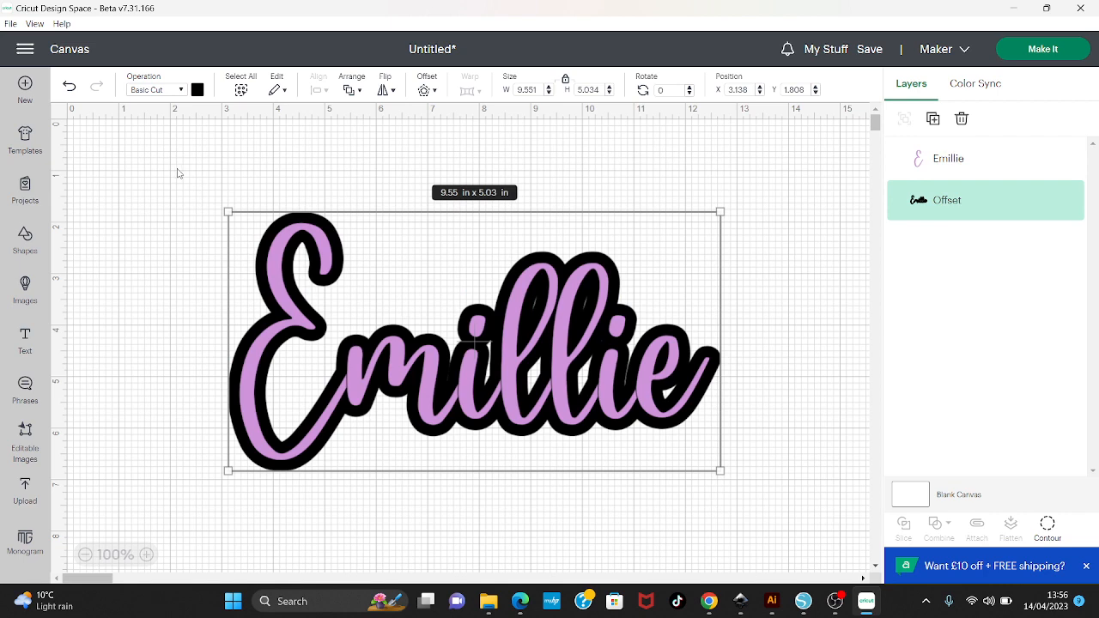
Scale the name text and its offset together to about 5.23 × 2.76 in and move them toward the canvas centre
{"action": "left_click_drag", "start_coordinate": [177, 169], "coordinate": [723, 506]}
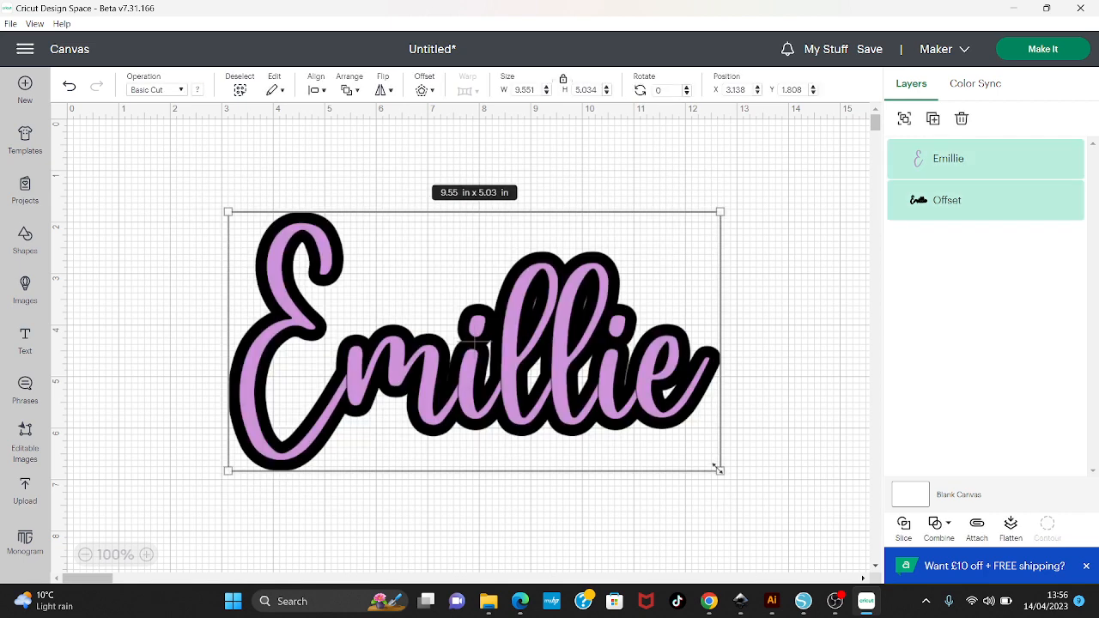
{"action": "left_click_drag", "start_coordinate": [716, 464], "coordinate": [485, 351]}
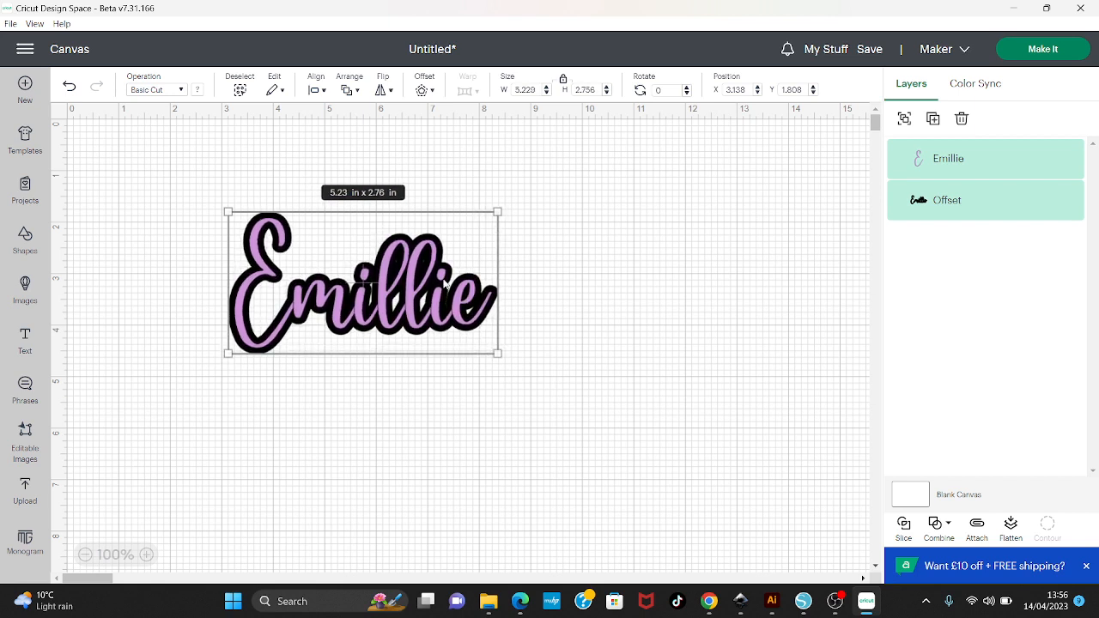
{"action": "left_click_drag", "start_coordinate": [444, 285], "coordinate": [527, 328]}
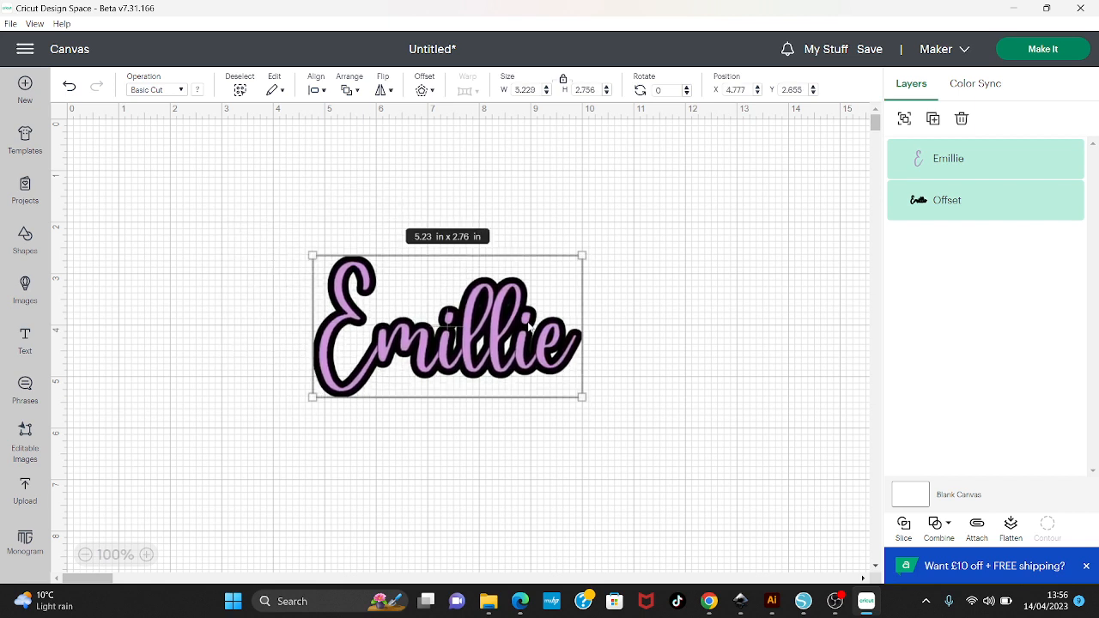
{"action": "left_click", "coordinate": [147, 554]}
{"action": "left_click", "coordinate": [146, 554]}
{"action": "left_click", "coordinate": [146, 555]}
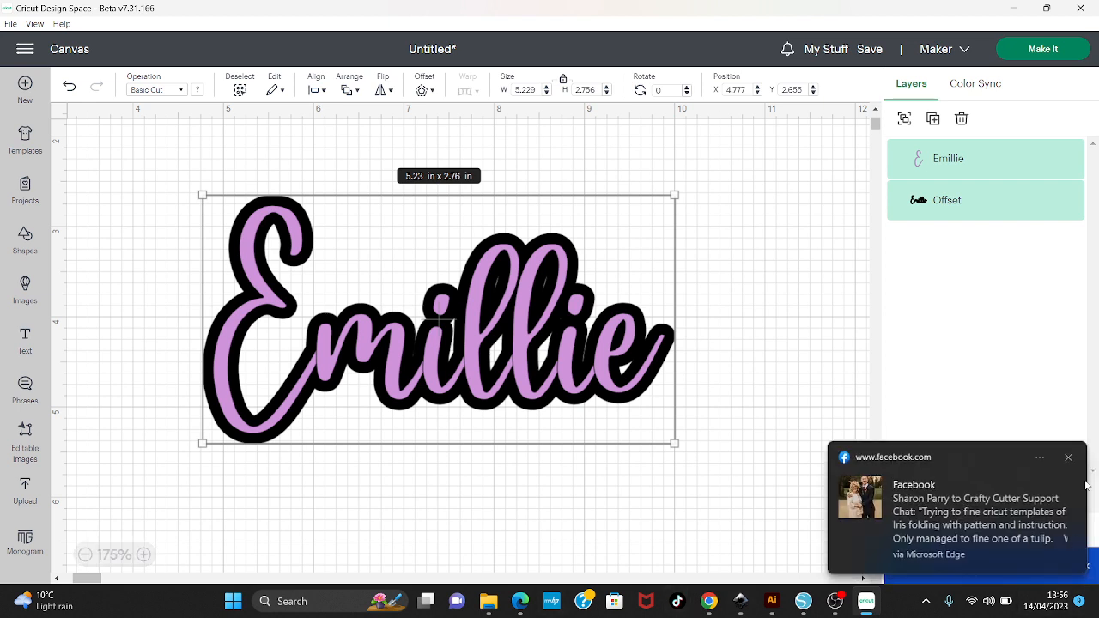
Scale the name text and its offset together to about 6.05 × 3.19 in and shift them slightly up and left
{"action": "left_click", "coordinate": [1066, 460]}
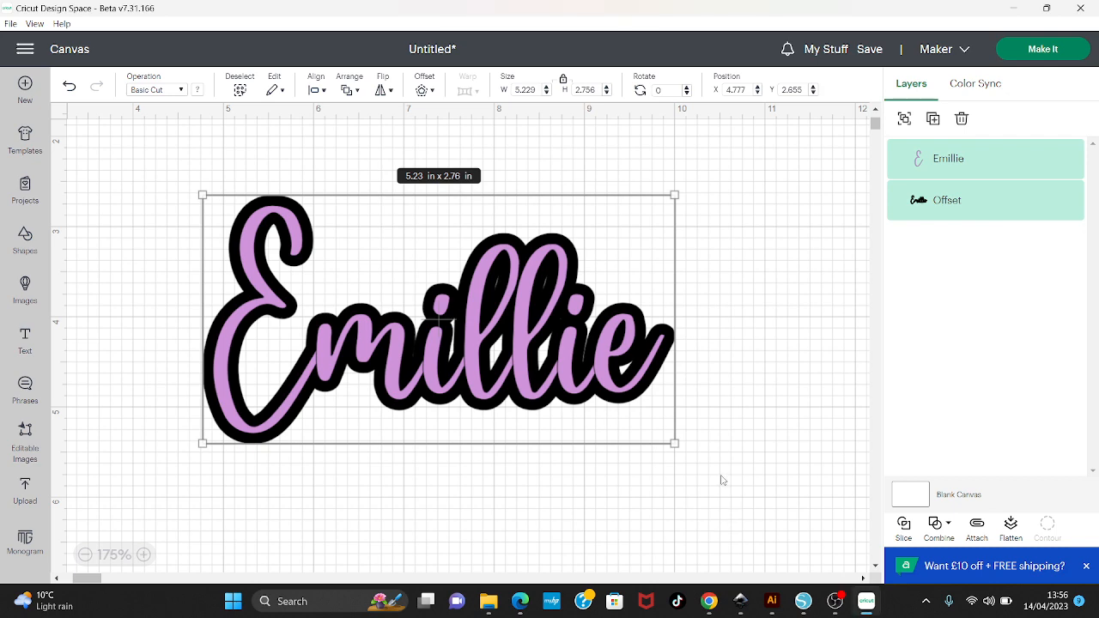
{"action": "left_click_drag", "start_coordinate": [675, 445], "coordinate": [748, 482]}
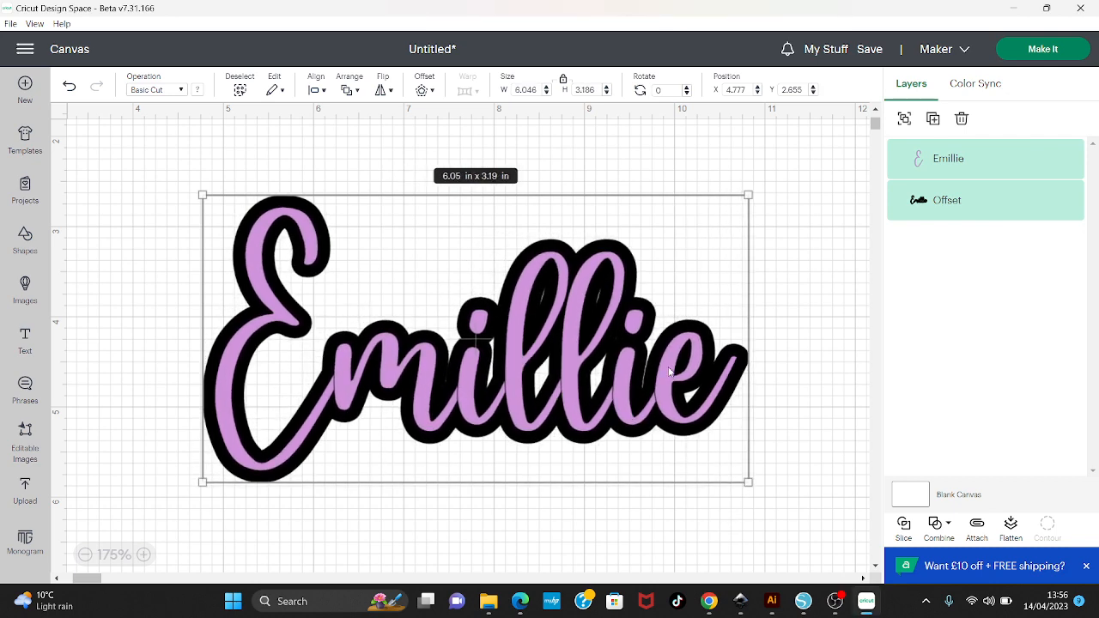
{"action": "left_click_drag", "start_coordinate": [667, 374], "coordinate": [651, 365]}
{"action": "left_click", "coordinate": [811, 352]}
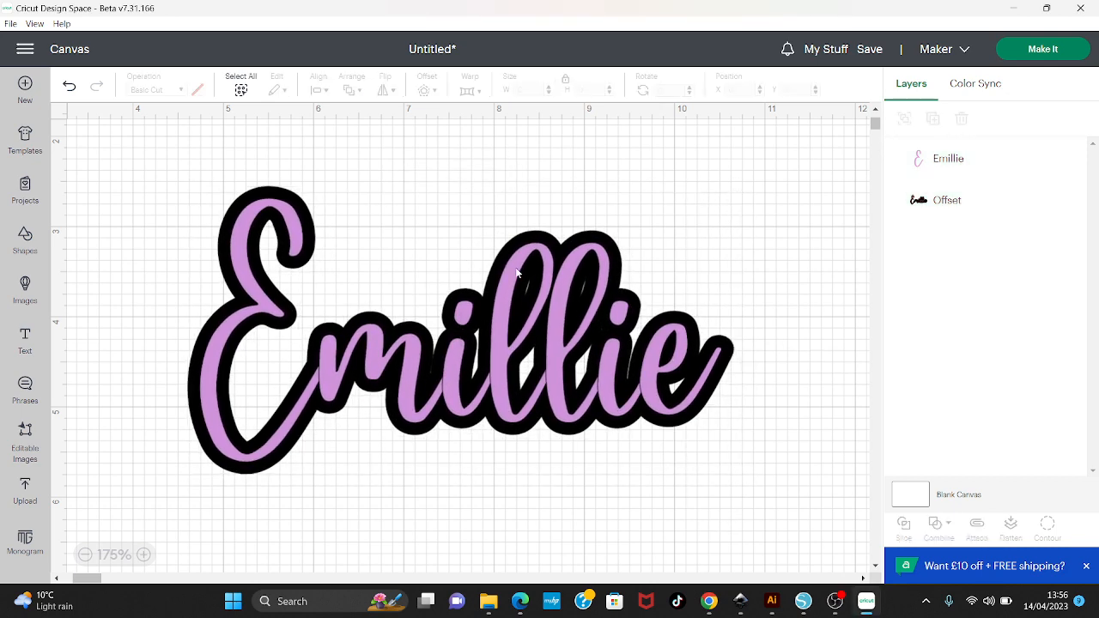
Add two more successive outer offsets around the existing black offset, each with a distance of 0.208 in and rounded corners
{"action": "left_click", "coordinate": [531, 237]}
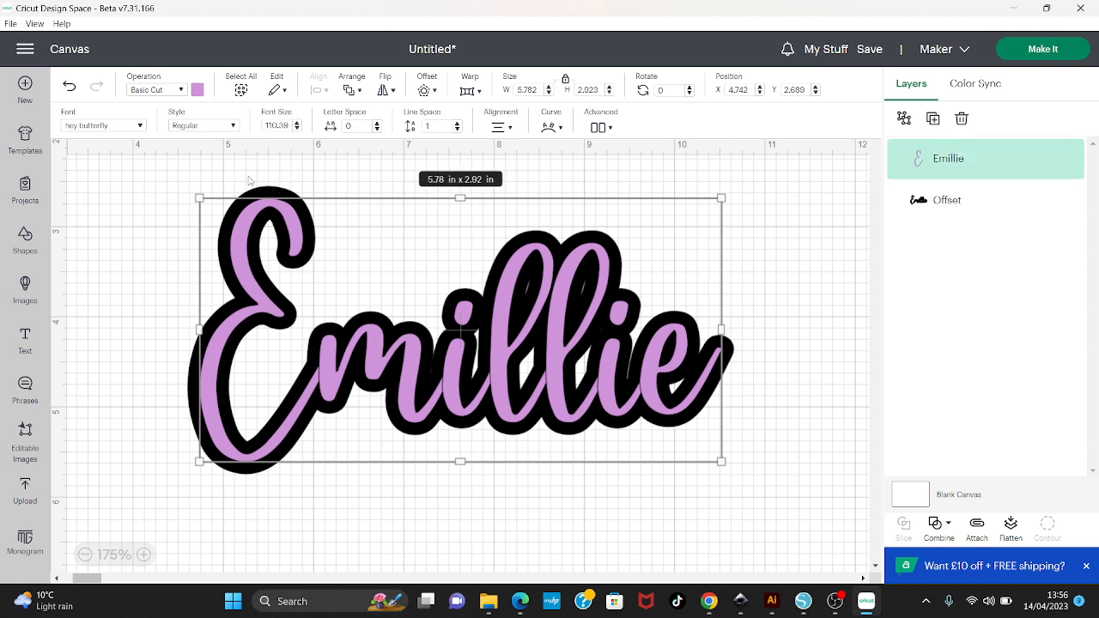
{"action": "left_click", "coordinate": [929, 202]}
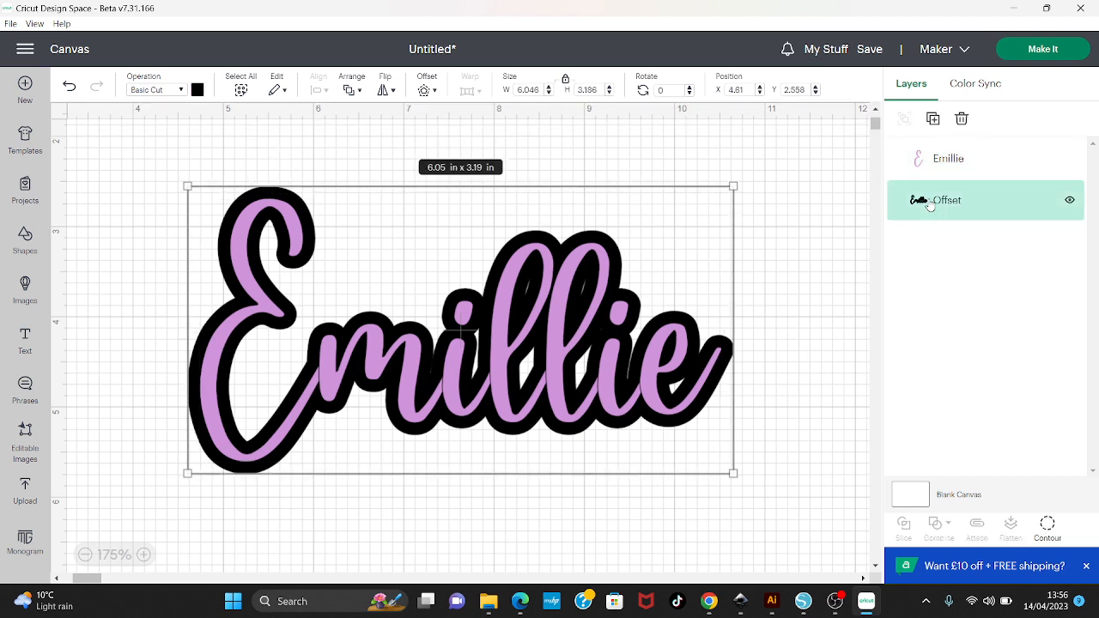
{"action": "left_click", "coordinate": [424, 91]}
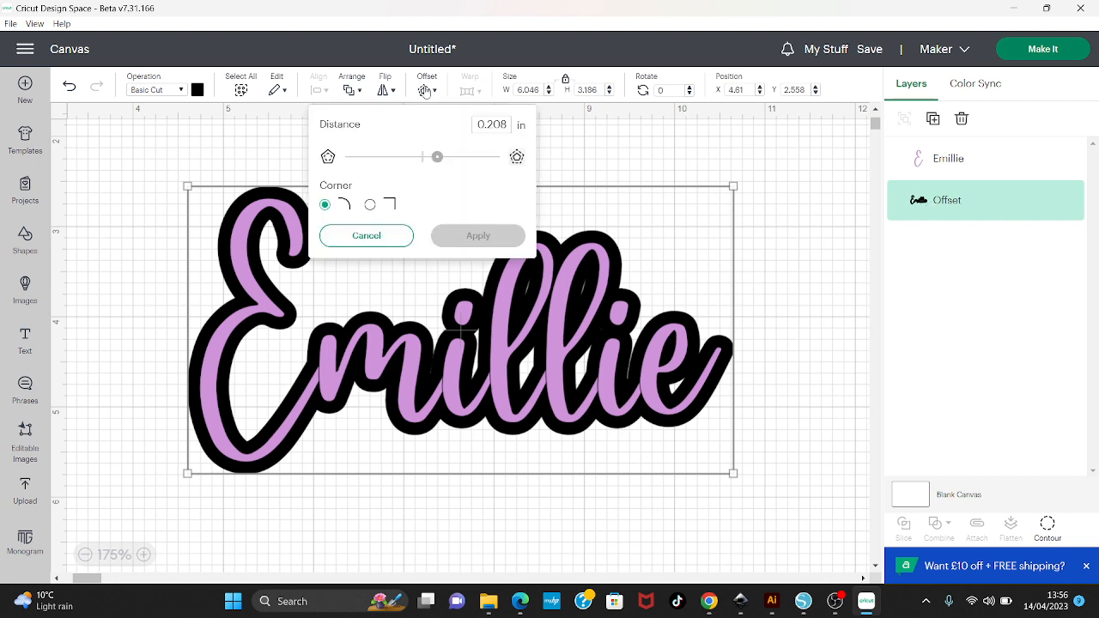
{"action": "left_click", "coordinate": [480, 243]}
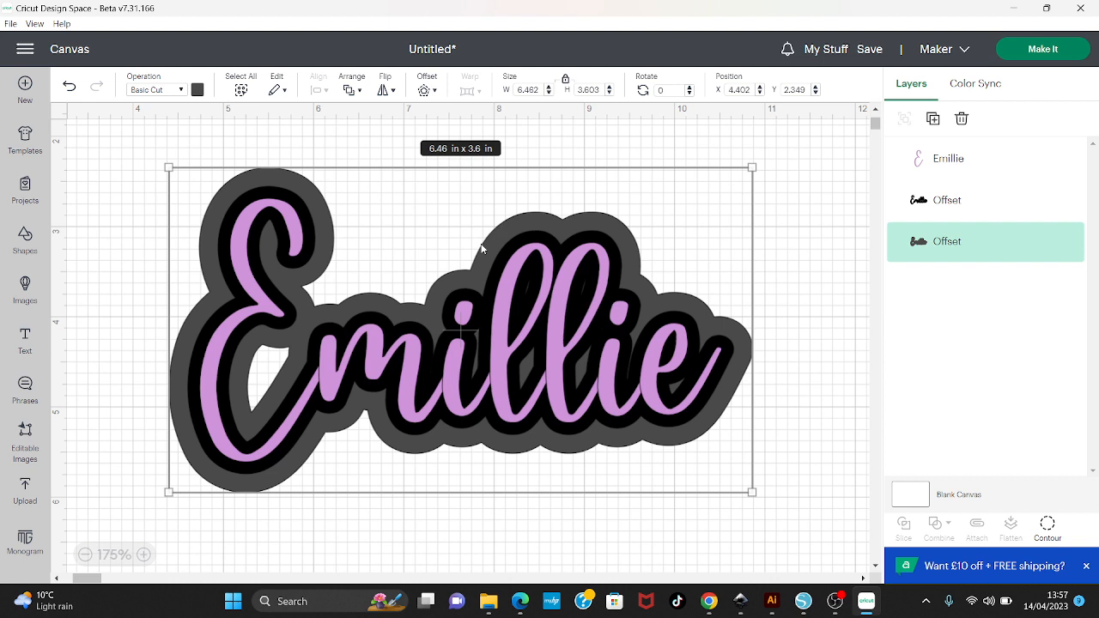
{"action": "left_click", "coordinate": [424, 90]}
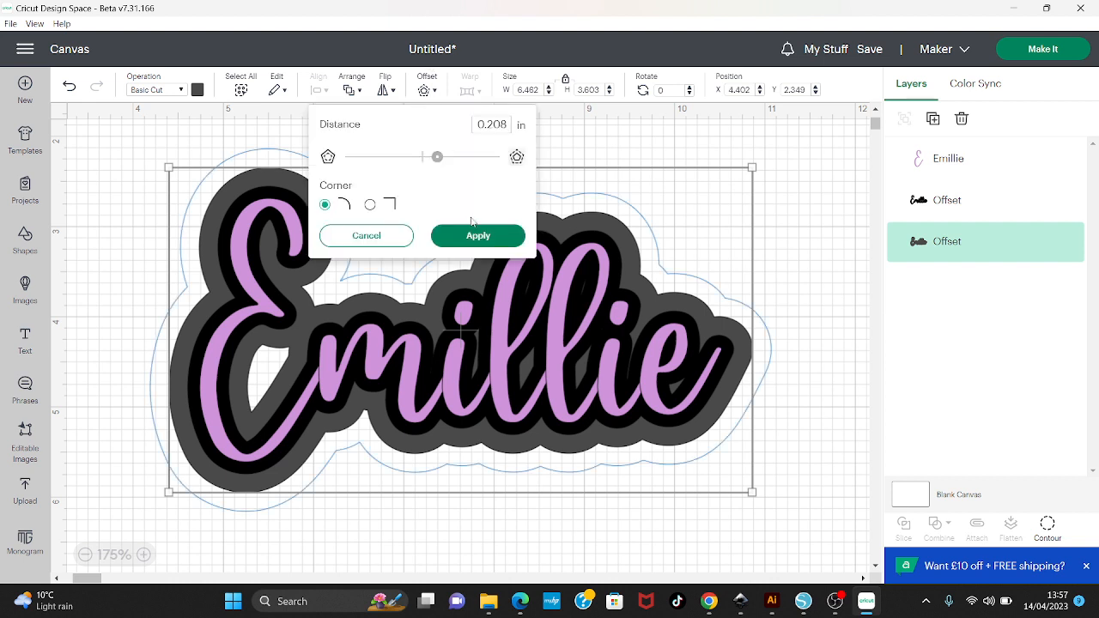
{"action": "left_click", "coordinate": [477, 236]}
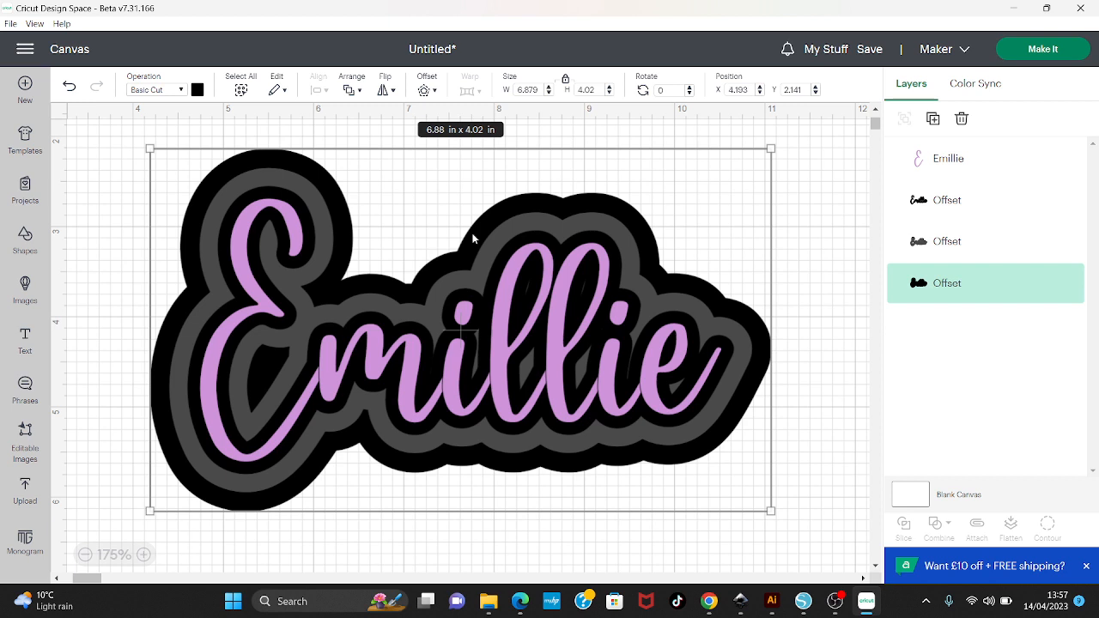
{"action": "left_click", "coordinate": [805, 148]}
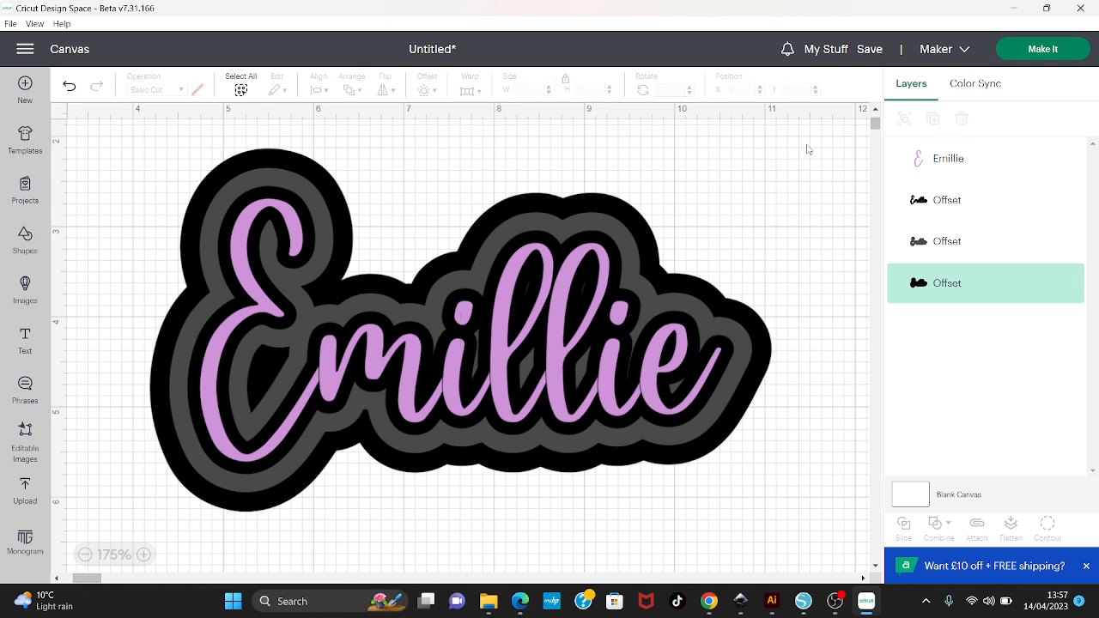
Change the outermost offset's material colour to light grey
{"action": "left_click", "coordinate": [276, 148]}
{"action": "left_click", "coordinate": [197, 90]}
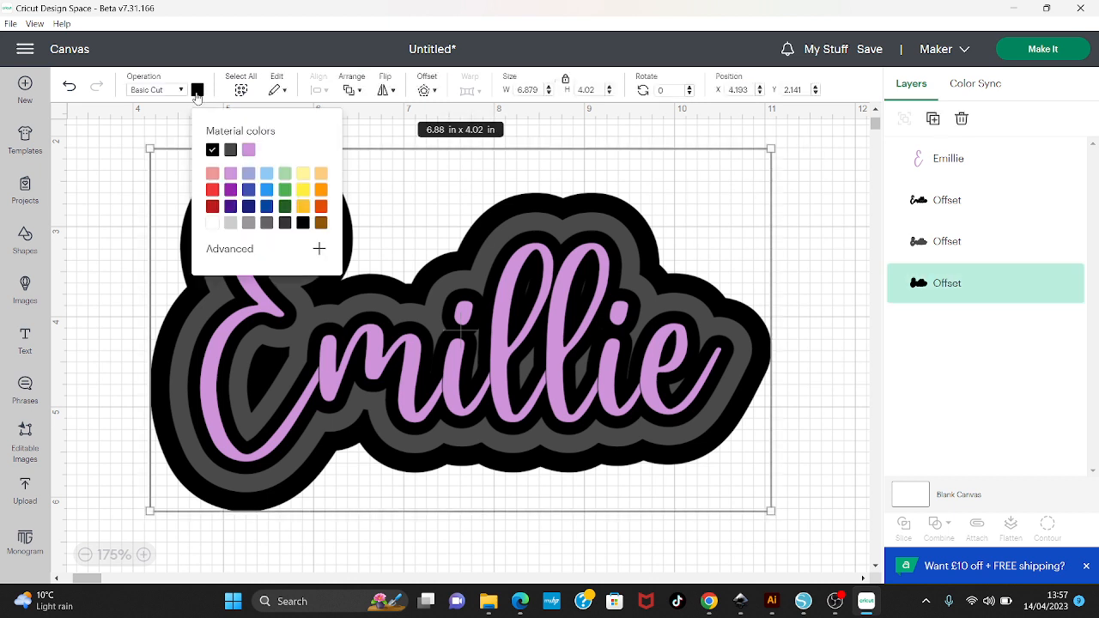
{"action": "left_click", "coordinate": [230, 223]}
{"action": "left_click", "coordinate": [588, 238]}
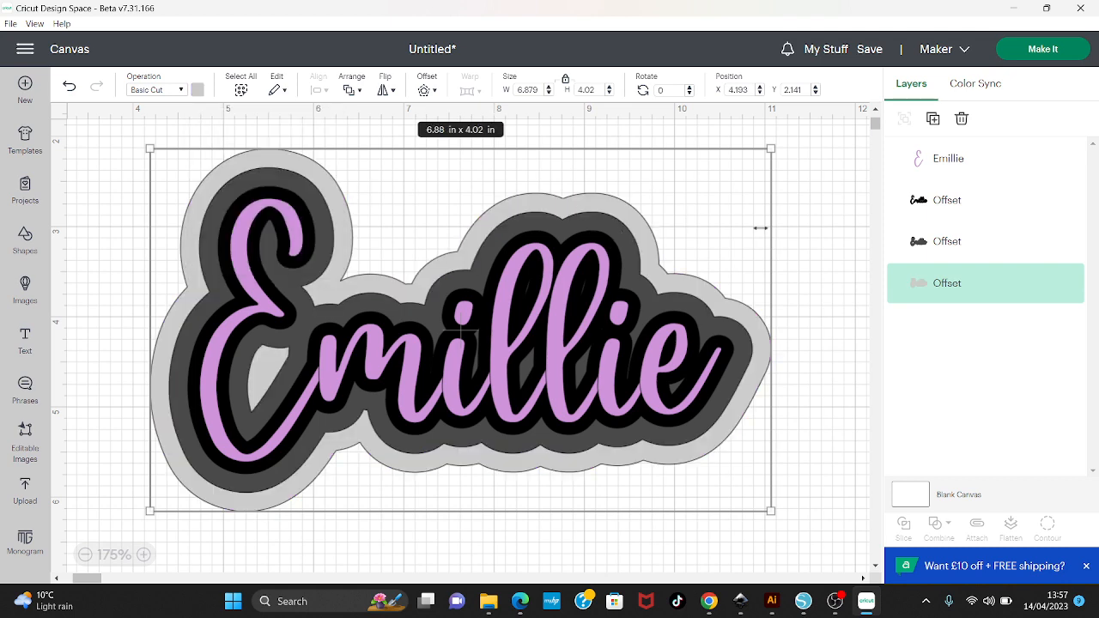
{"action": "left_click", "coordinate": [796, 229]}
Change the middle offset's material colour to dark purple
{"action": "left_click", "coordinate": [555, 216]}
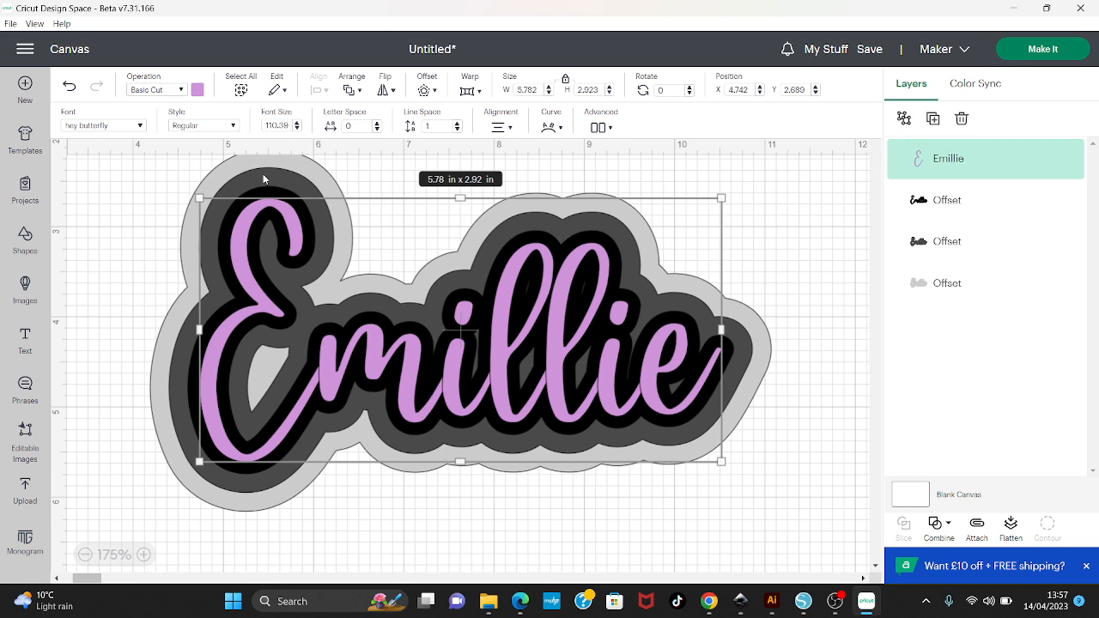
{"action": "left_click", "coordinate": [917, 258]}
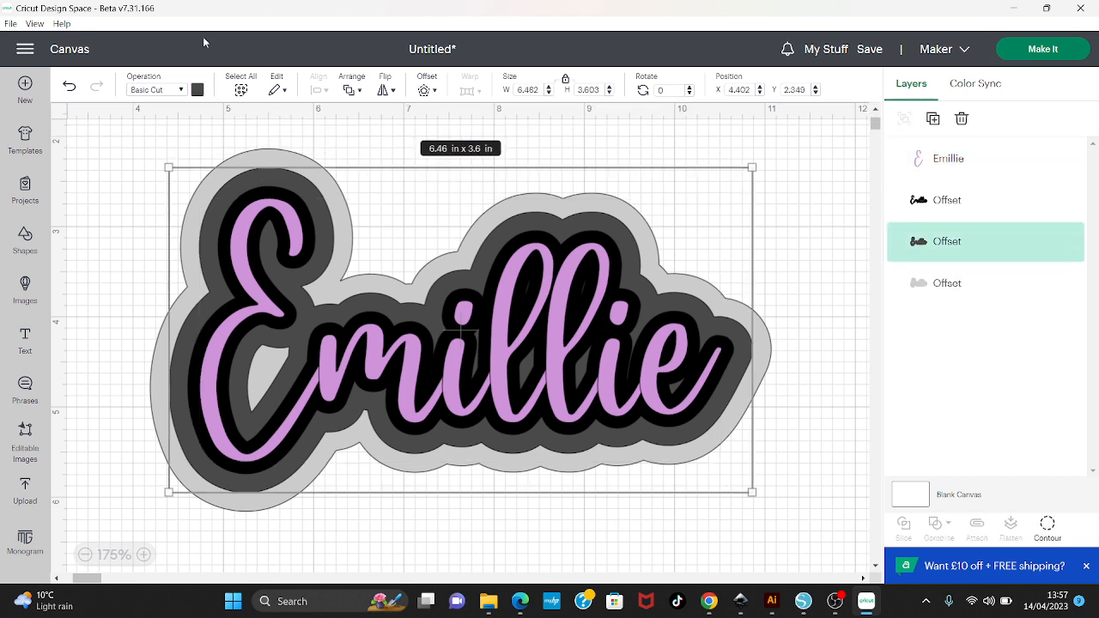
{"action": "left_click", "coordinate": [199, 90]}
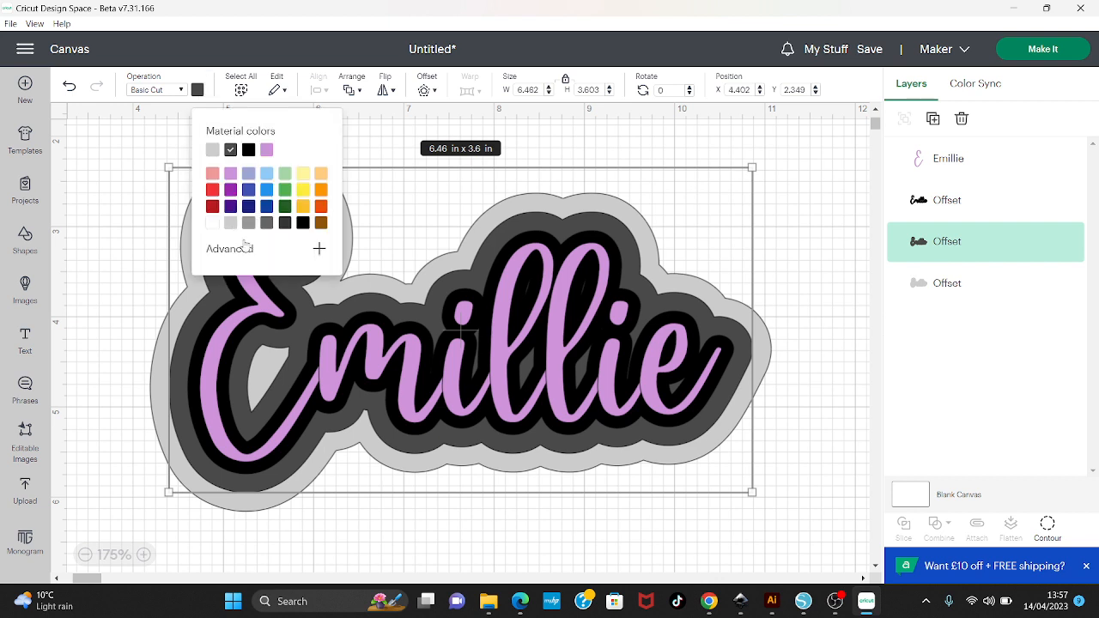
{"action": "left_click", "coordinate": [230, 207]}
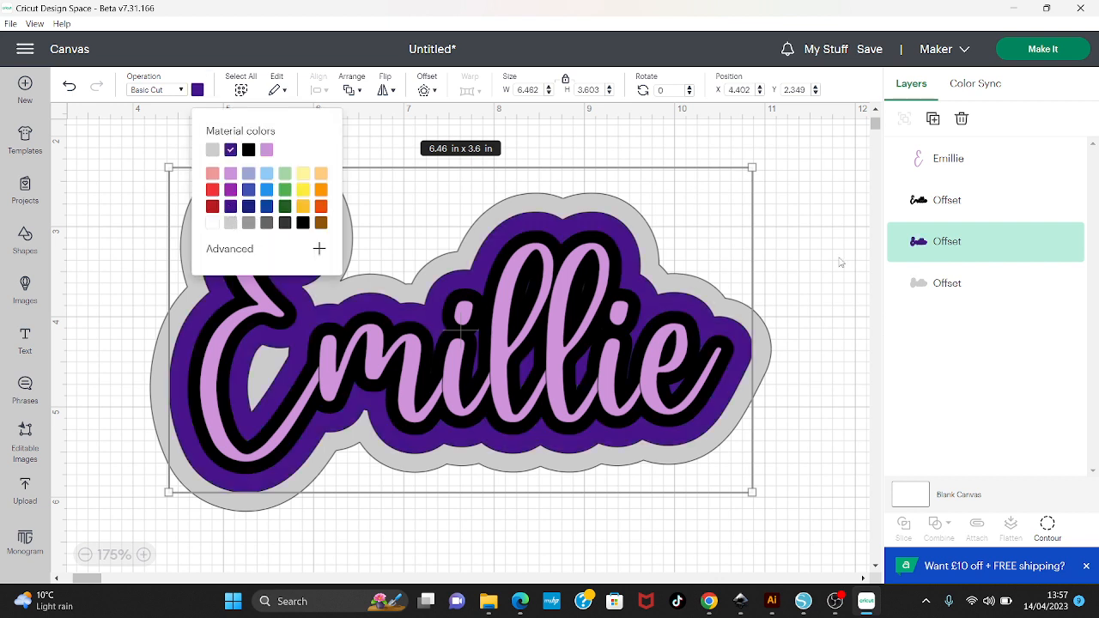
{"action": "left_click", "coordinate": [808, 239]}
Change the innermost offset's material colour from the palette to medium purple
{"action": "left_click", "coordinate": [919, 203]}
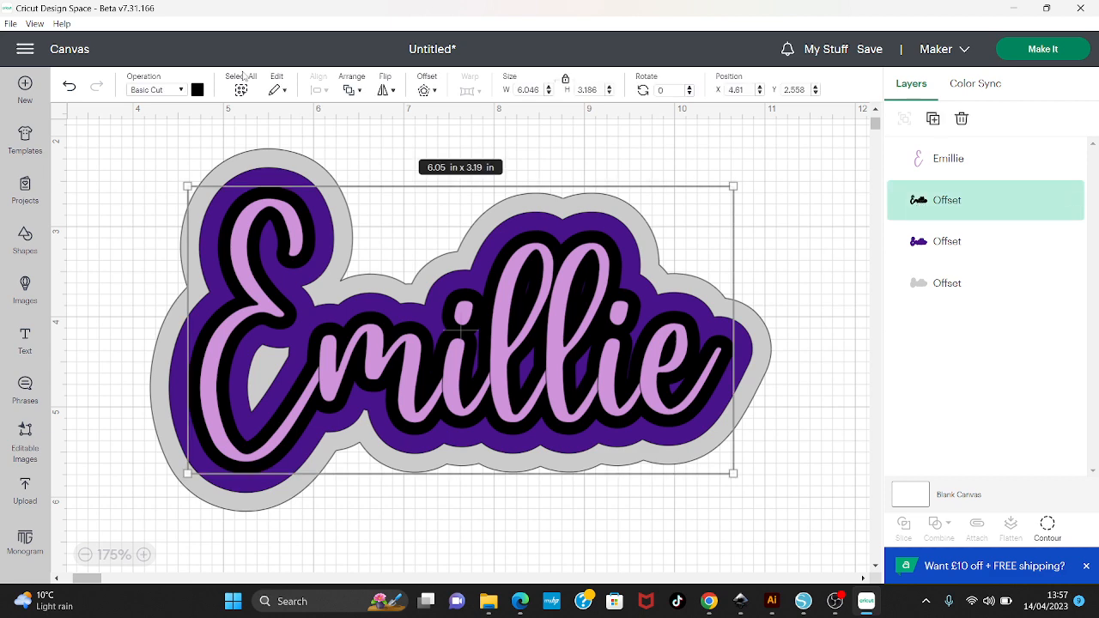
{"action": "left_click", "coordinate": [198, 90]}
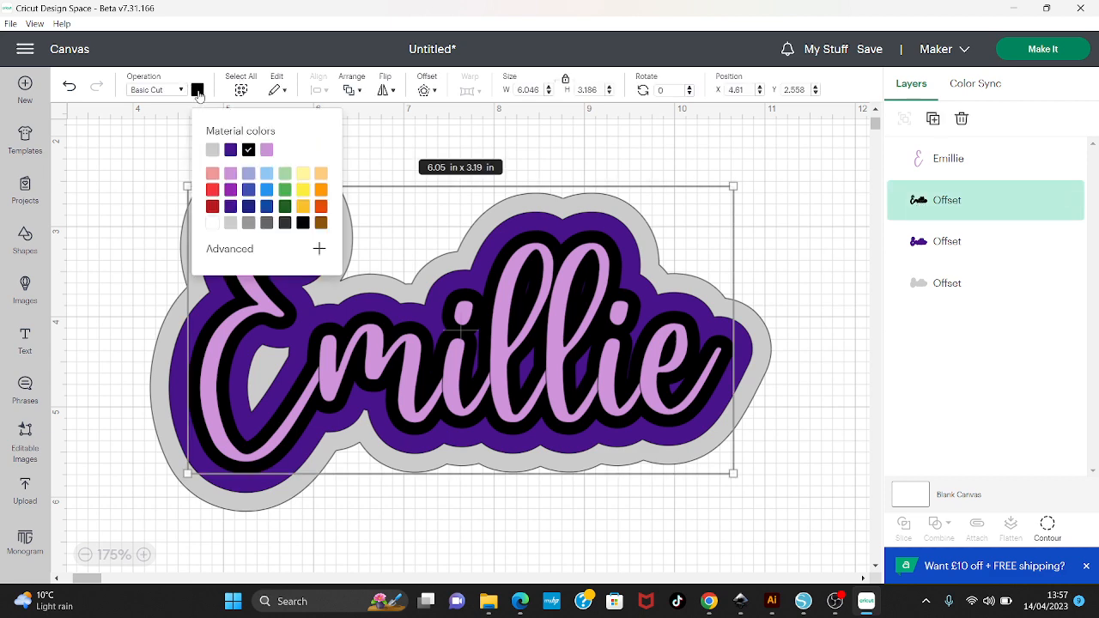
{"action": "left_click", "coordinate": [230, 190]}
{"action": "left_click", "coordinate": [830, 199]}
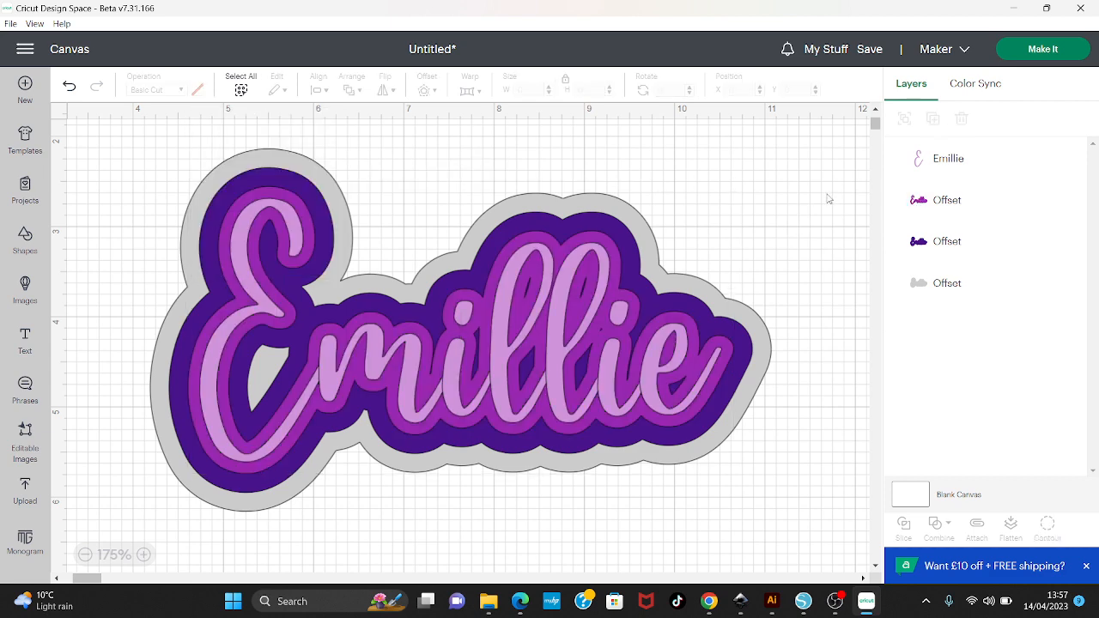
Move the light grey offset out of alignment and back behind the other layers as an even border
{"action": "left_click", "coordinate": [758, 396]}
{"action": "left_click_drag", "start_coordinate": [755, 399], "coordinate": [778, 392]}
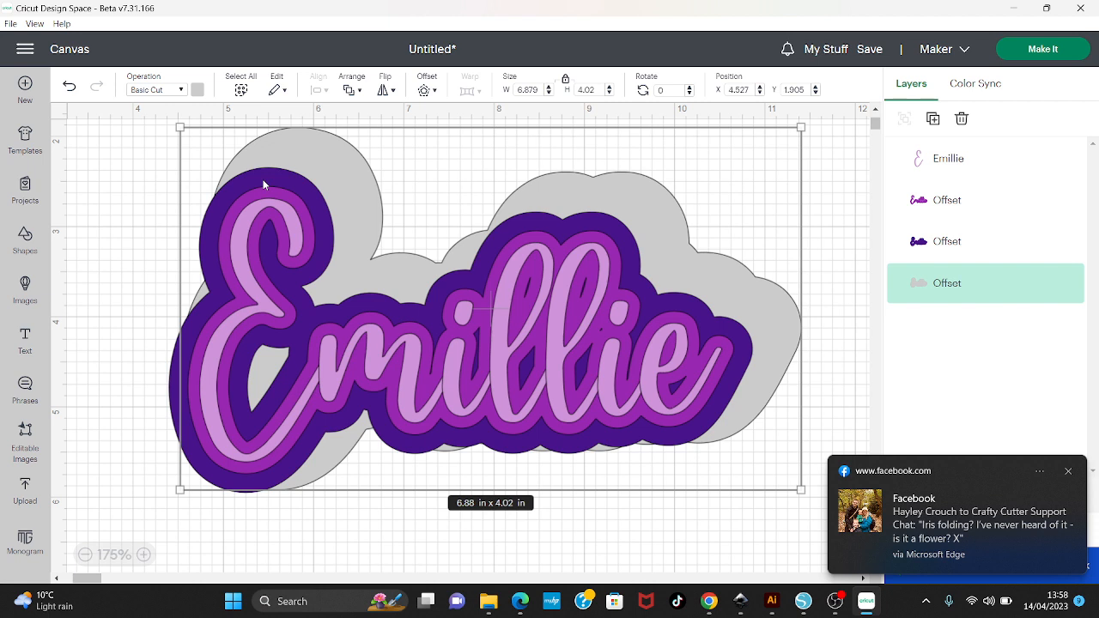
{"action": "left_click", "coordinate": [824, 204]}
{"action": "left_click_drag", "start_coordinate": [752, 295], "coordinate": [740, 340]}
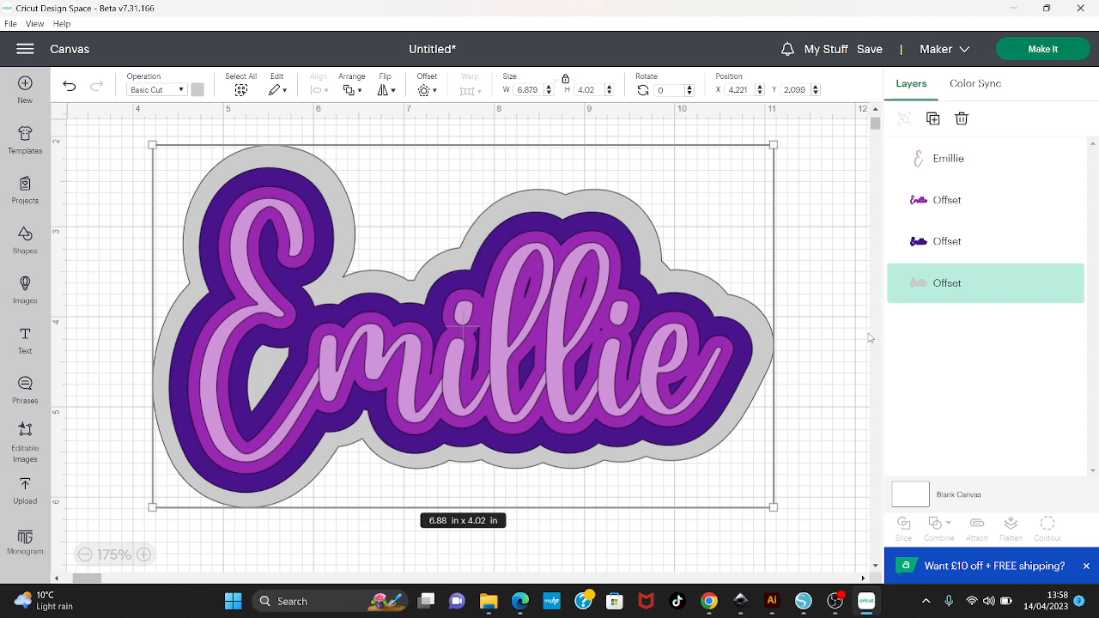
{"action": "left_click", "coordinate": [811, 316]}
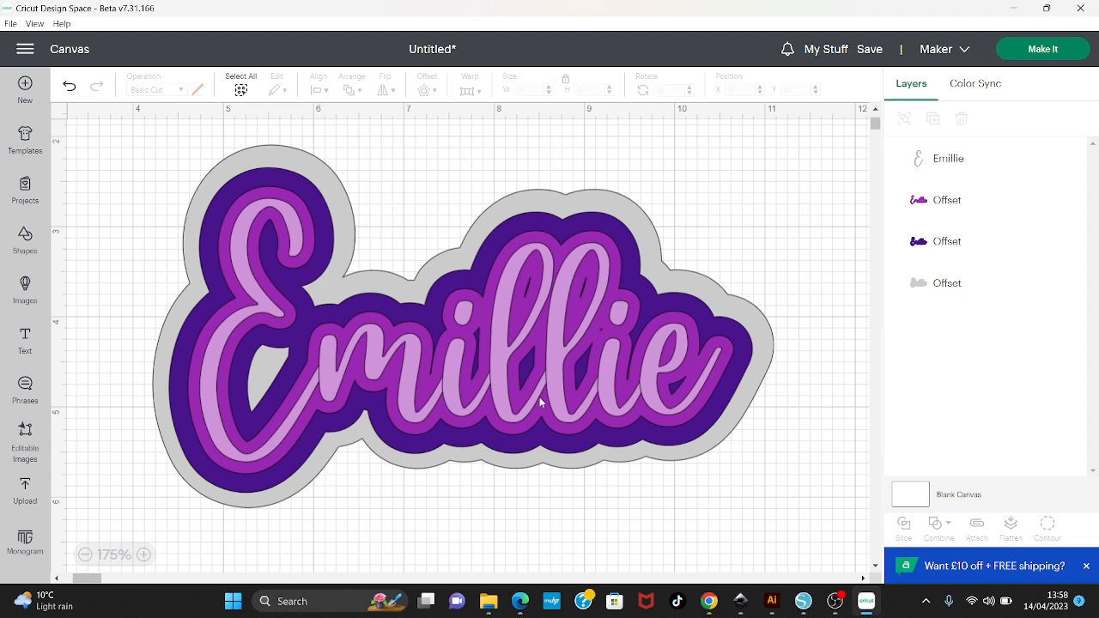
Move the name text below the stack and hide all contours of the medium purple offset
{"action": "left_click_drag", "start_coordinate": [499, 383], "coordinate": [502, 573]}
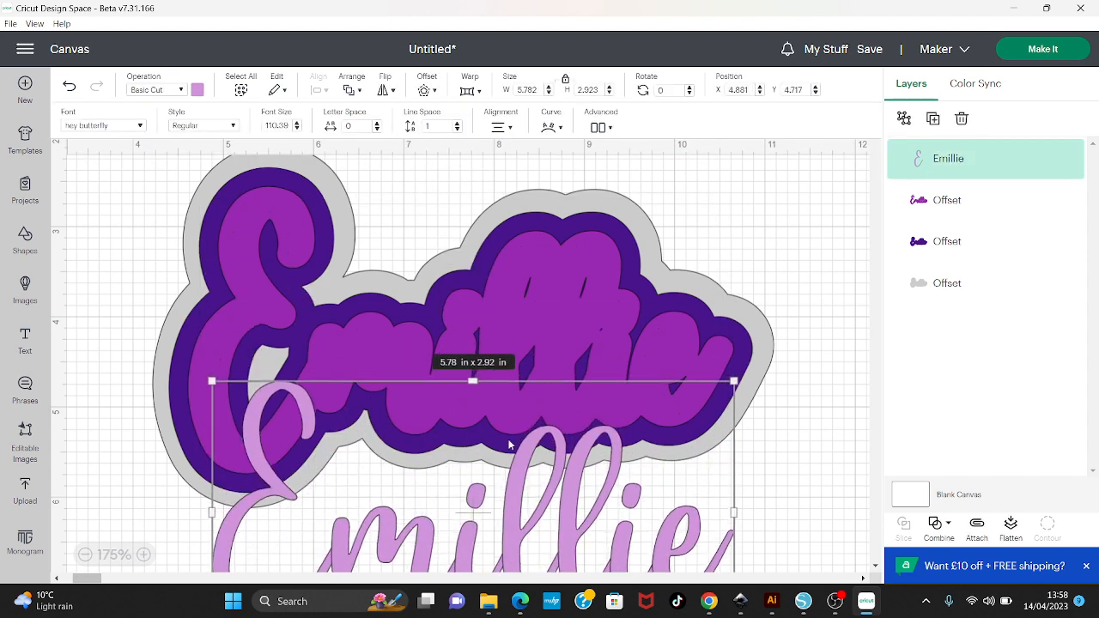
{"action": "left_click", "coordinate": [557, 295]}
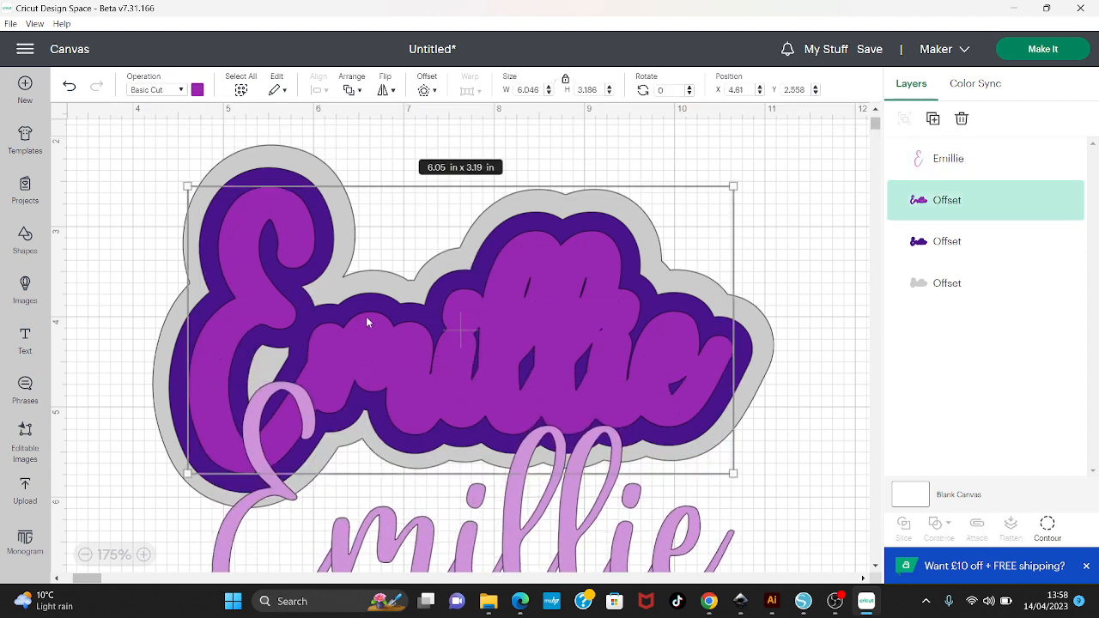
{"action": "left_click", "coordinate": [1049, 530]}
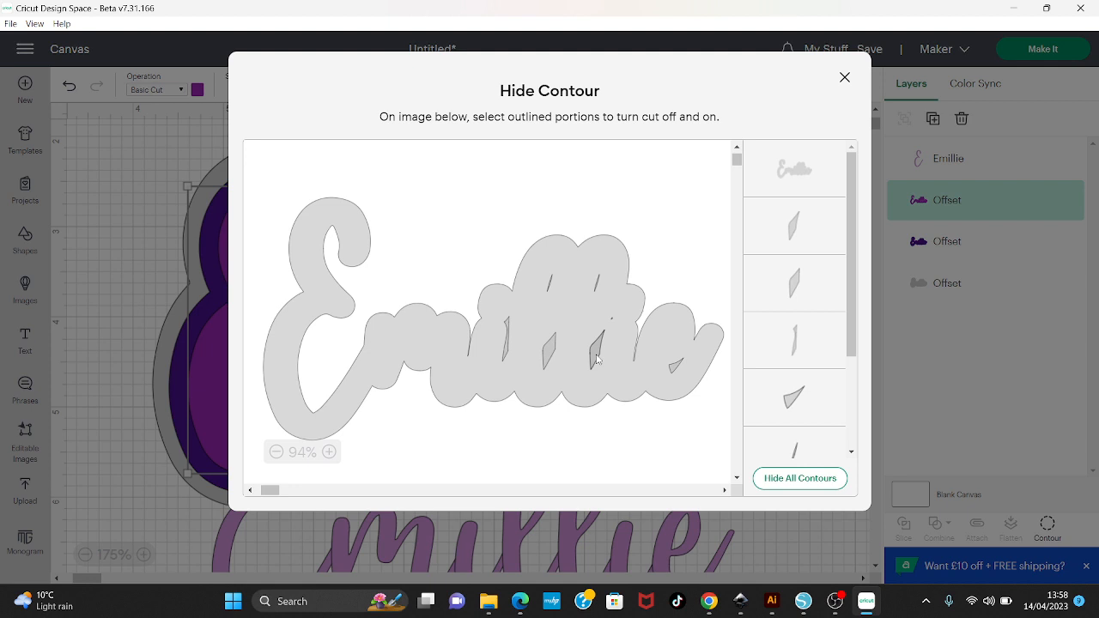
{"action": "left_click", "coordinate": [826, 482]}
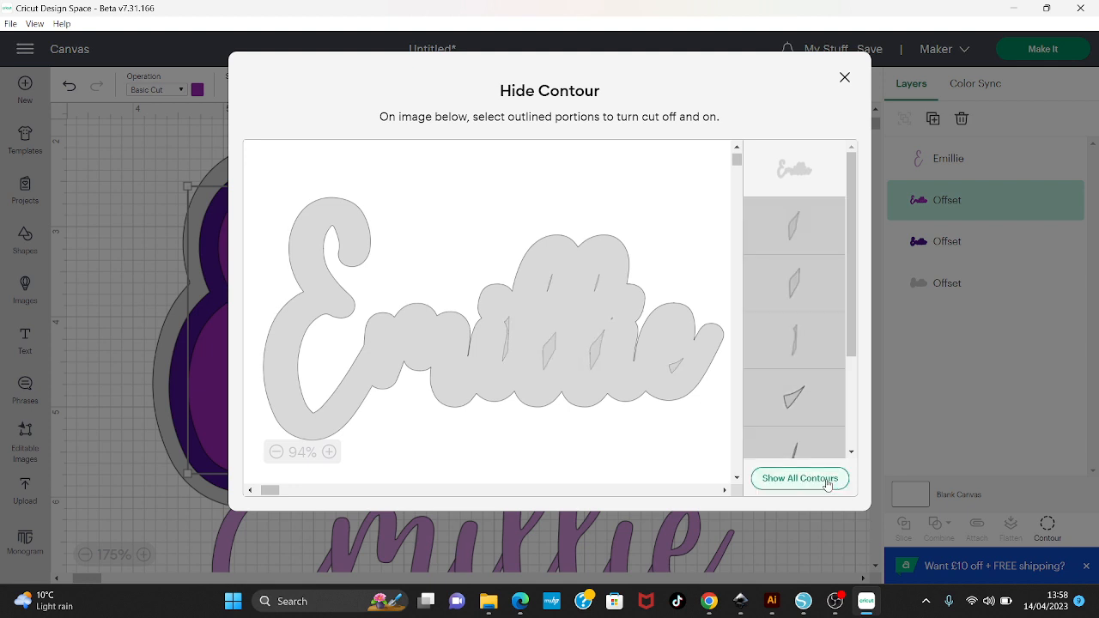
{"action": "left_click", "coordinate": [845, 78]}
Move the medium purple offset down and hide the inner cut-out contour of the dark purple offset
{"action": "left_click_drag", "start_coordinate": [587, 336], "coordinate": [574, 546]}
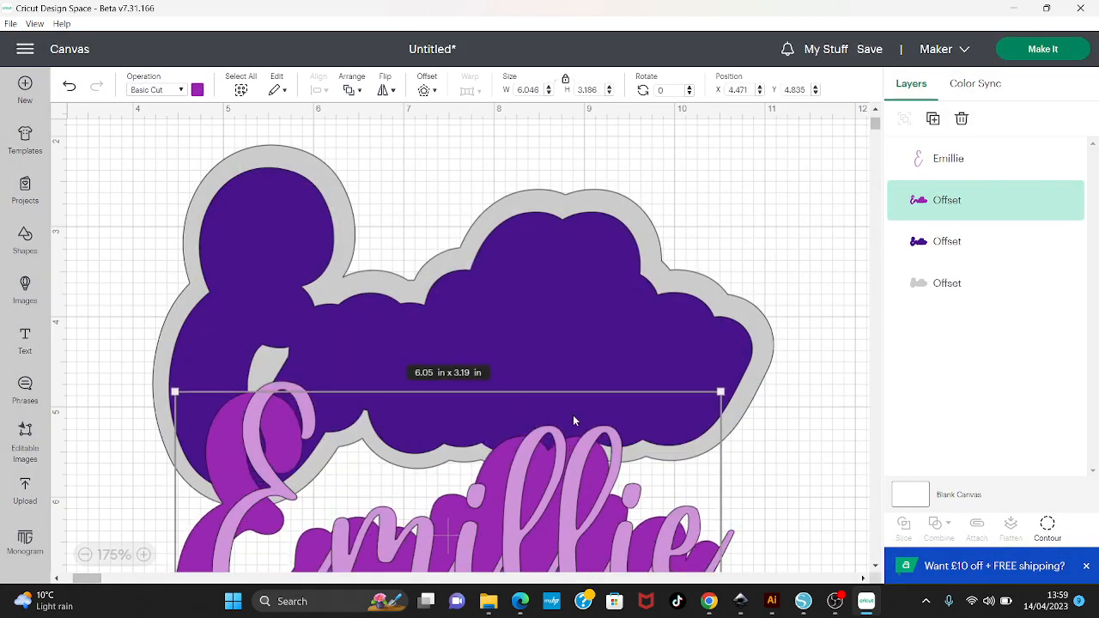
{"action": "left_click", "coordinate": [588, 339]}
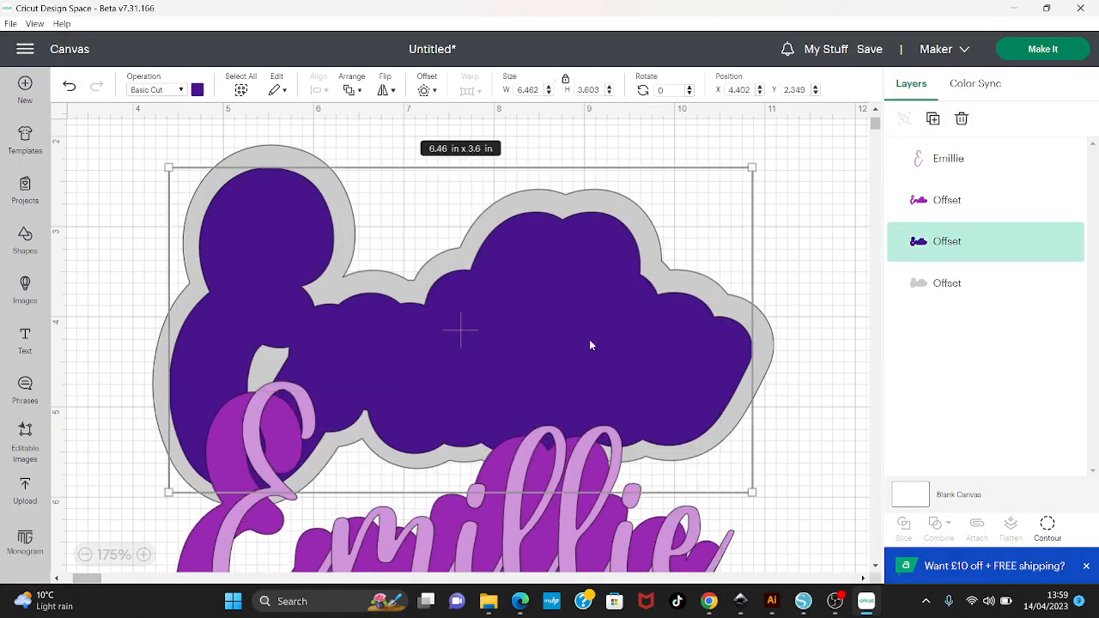
{"action": "left_click", "coordinate": [1054, 531]}
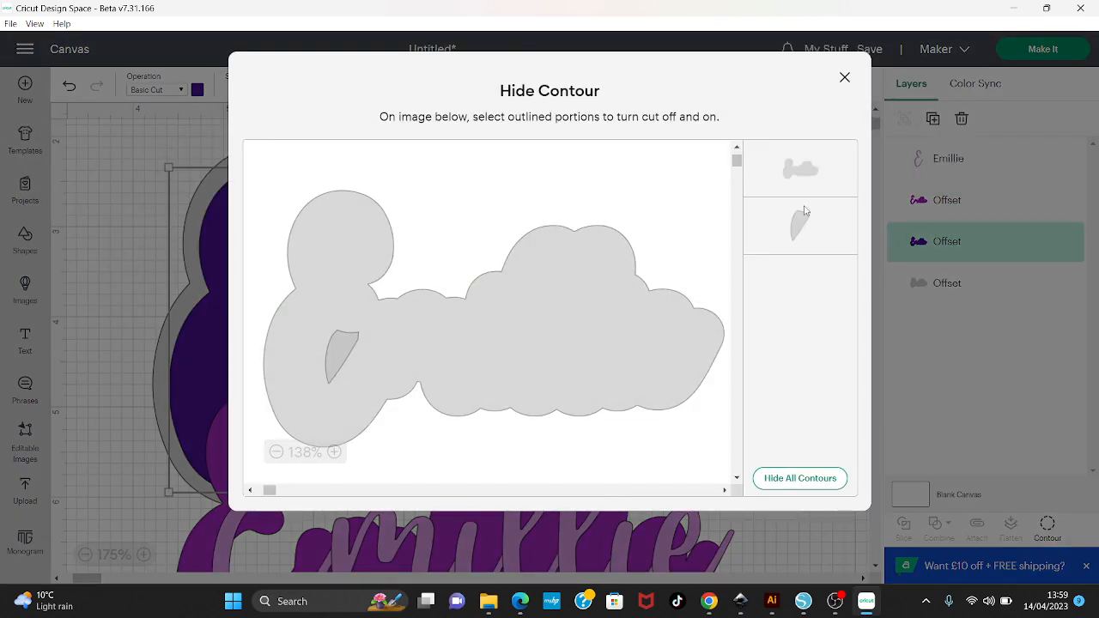
{"action": "left_click", "coordinate": [805, 217]}
{"action": "left_click", "coordinate": [805, 216]}
{"action": "left_click", "coordinate": [334, 336]}
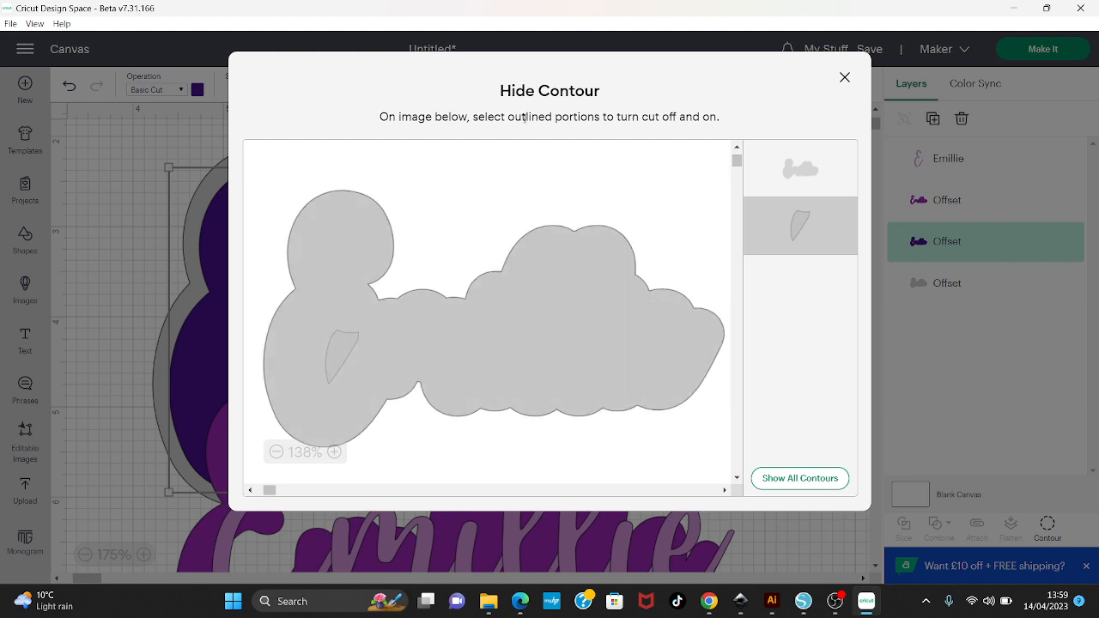
{"action": "left_click", "coordinate": [790, 245]}
{"action": "left_click", "coordinate": [807, 484]}
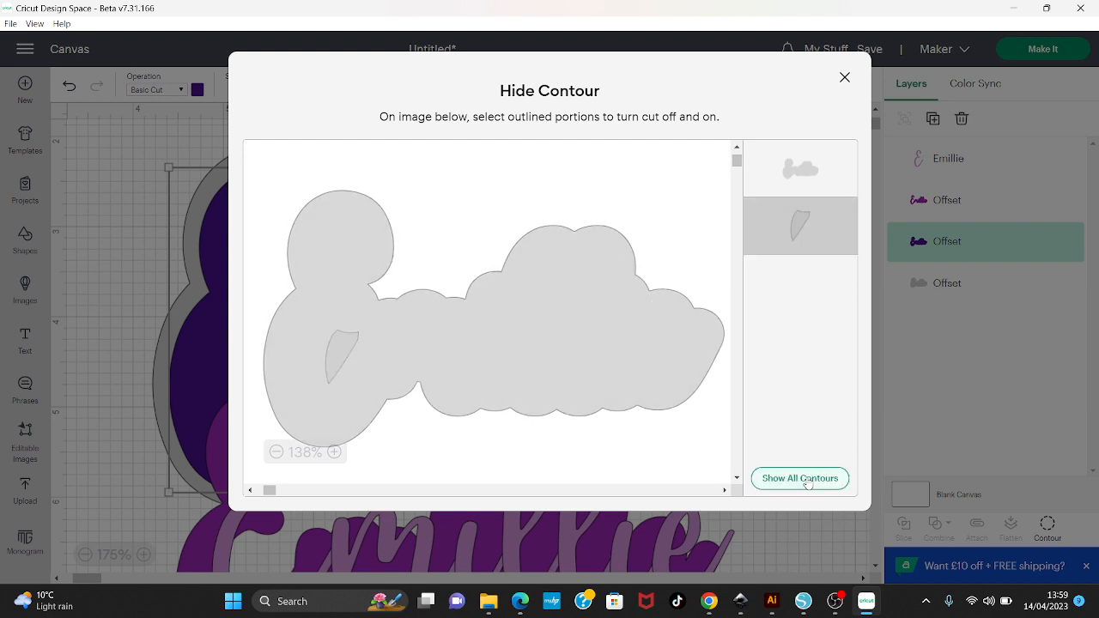
{"action": "left_click", "coordinate": [843, 77]}
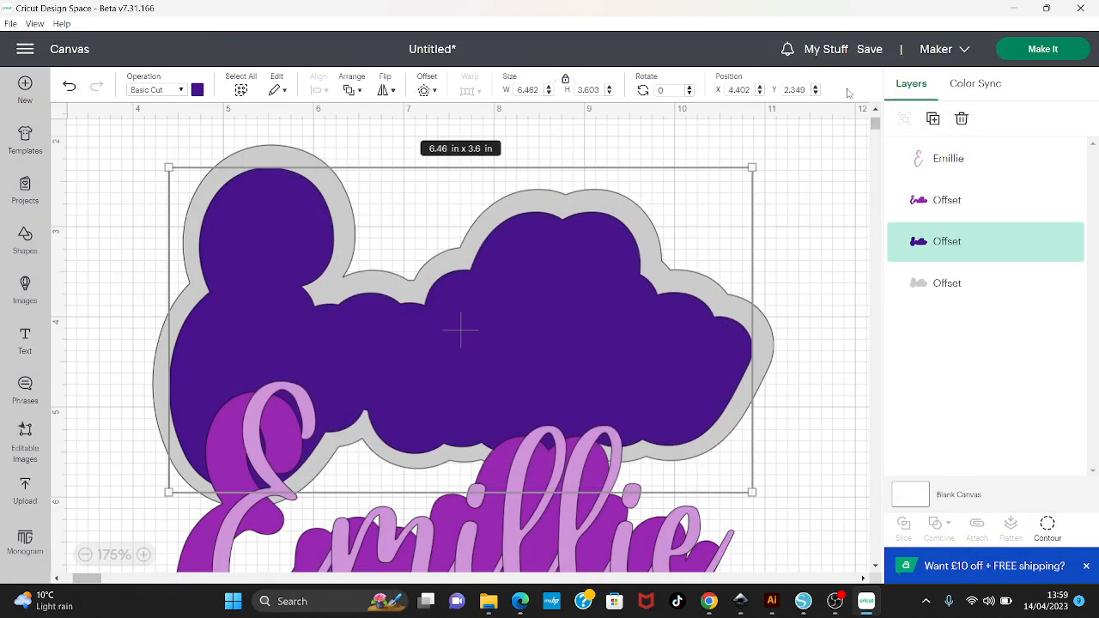
Move the medium purple offset and the name text back into place, centred on the dark purple offset
{"action": "left_click_drag", "start_coordinate": [203, 550], "coordinate": [208, 341]}
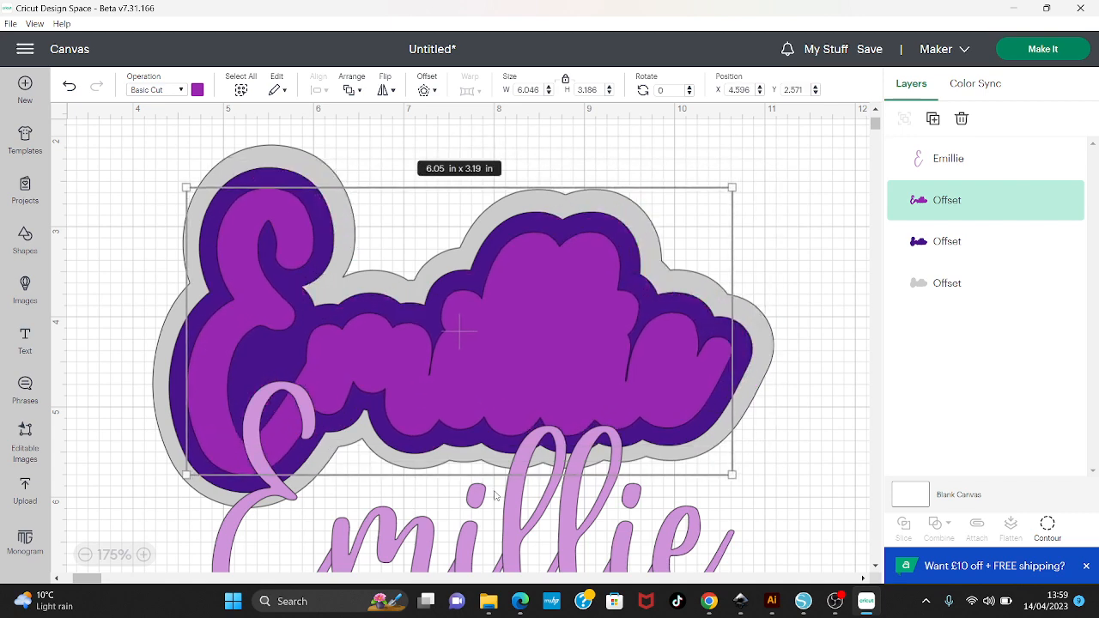
{"action": "left_click_drag", "start_coordinate": [496, 496], "coordinate": [519, 353]}
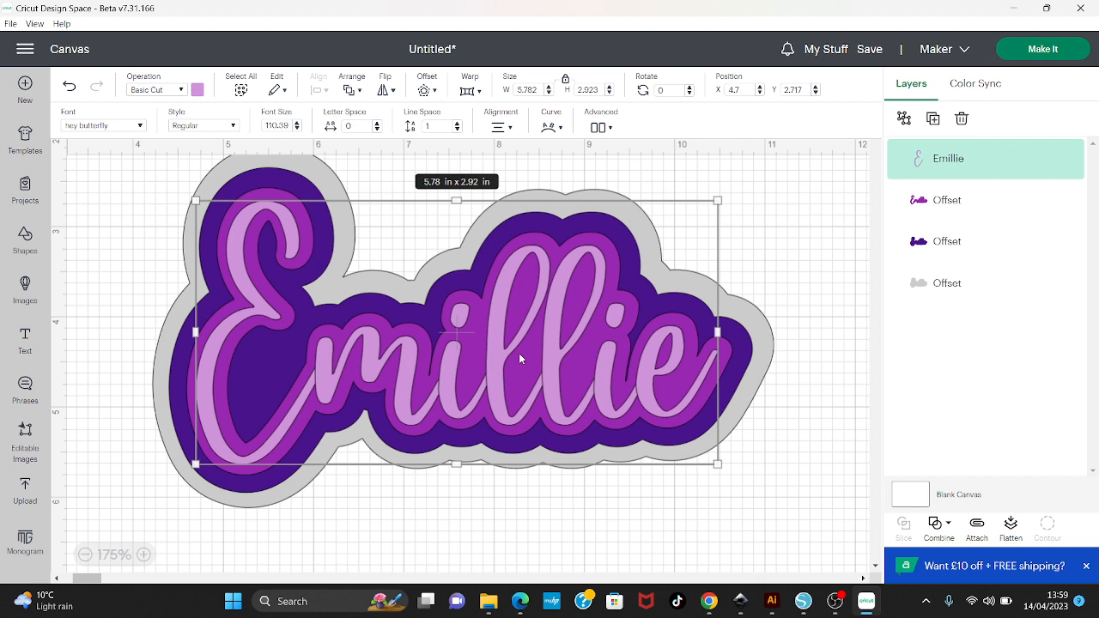
{"action": "left_click", "coordinate": [832, 232]}
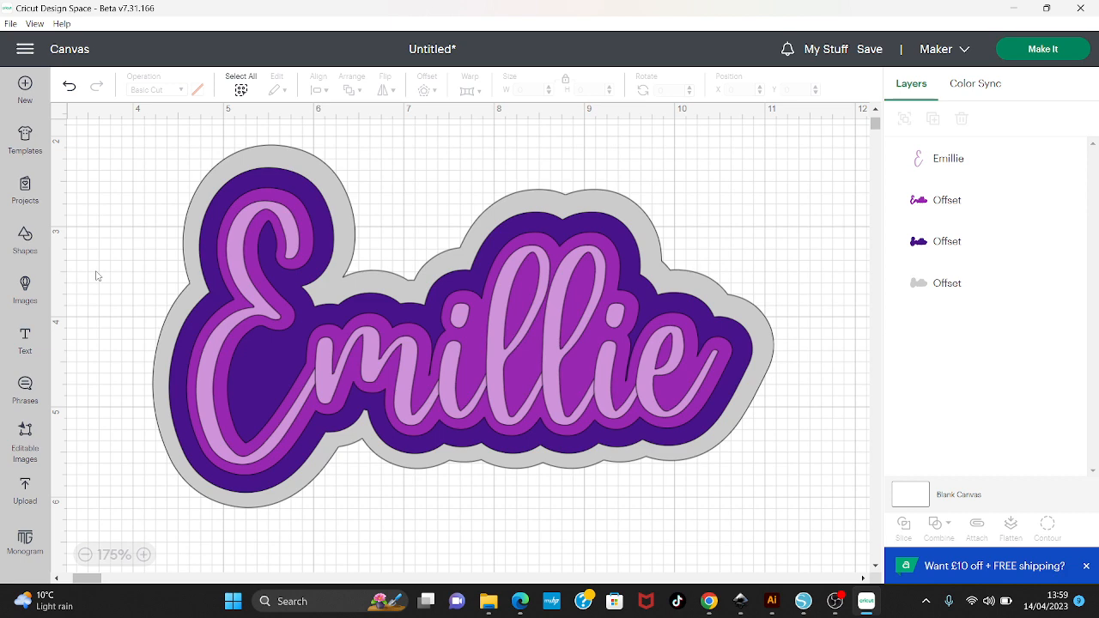
Delete all layers of the finished name design from the canvas
{"action": "left_click_drag", "start_coordinate": [127, 144], "coordinate": [833, 515]}
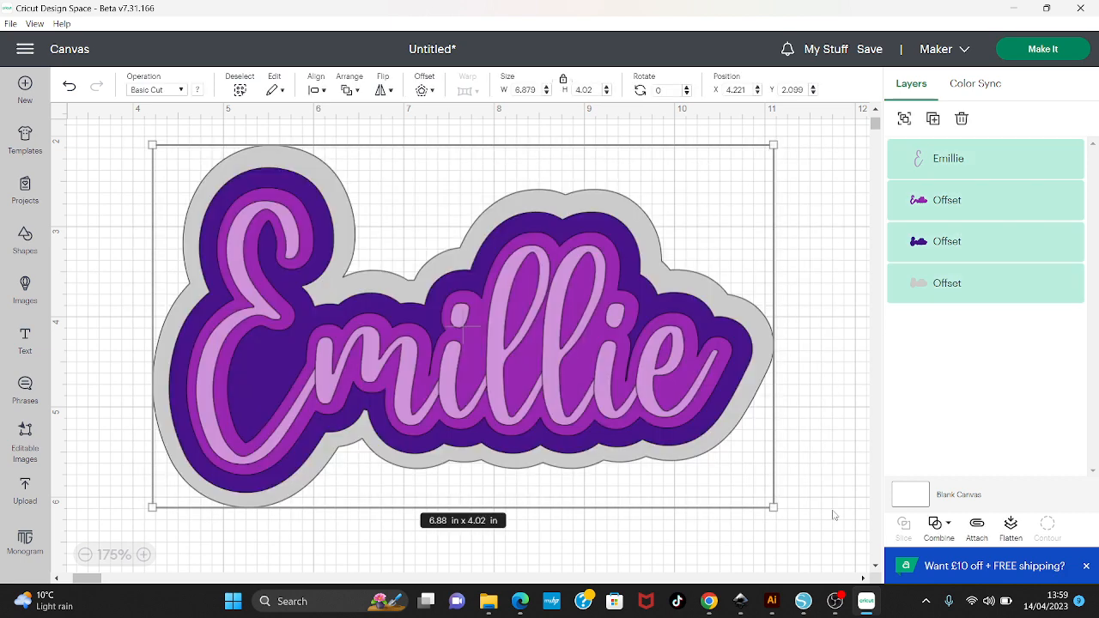
{"action": "key", "text": "Delete"}
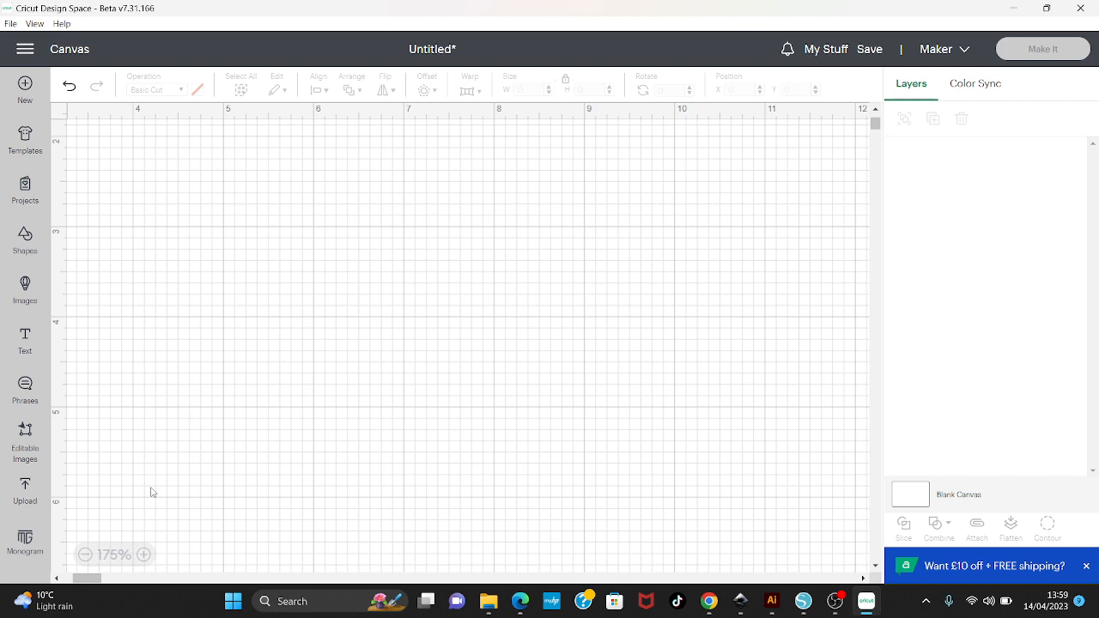
{"action": "left_click", "coordinate": [86, 555]}
{"action": "left_click", "coordinate": [86, 556]}
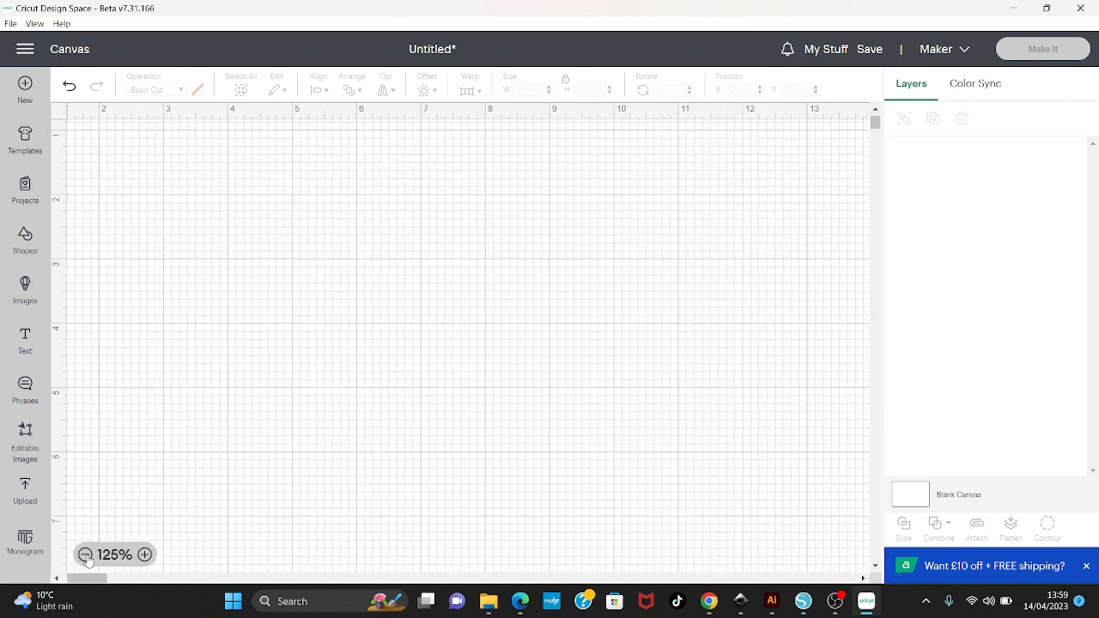
{"action": "left_click", "coordinate": [86, 555]}
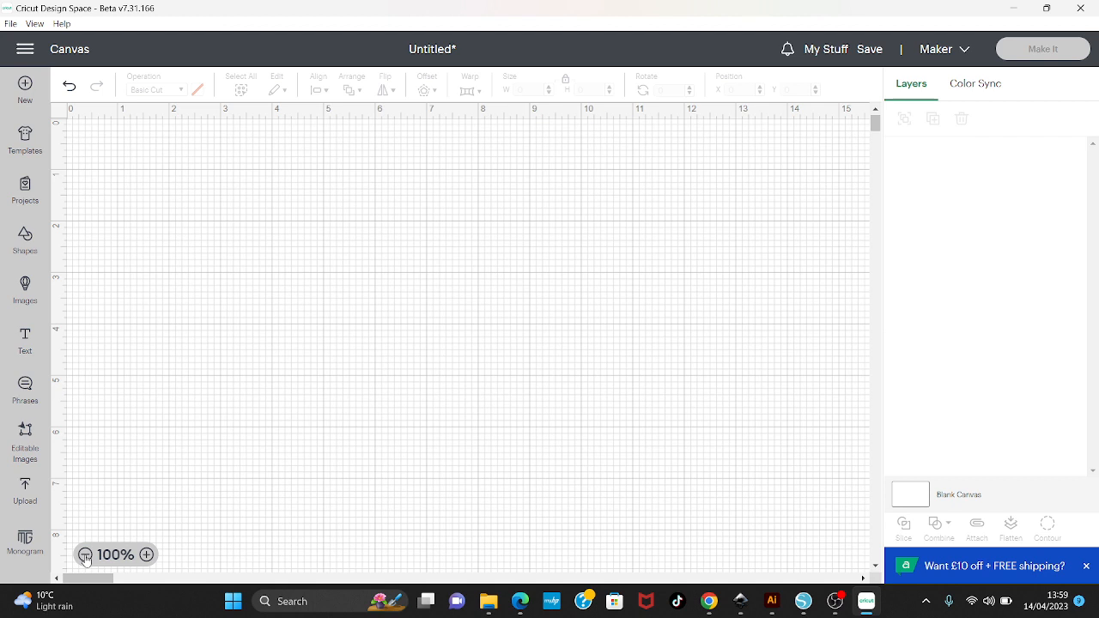
Add the severed hand and the braided girl images from the recent uploads to the canvas
{"action": "left_click", "coordinate": [25, 491]}
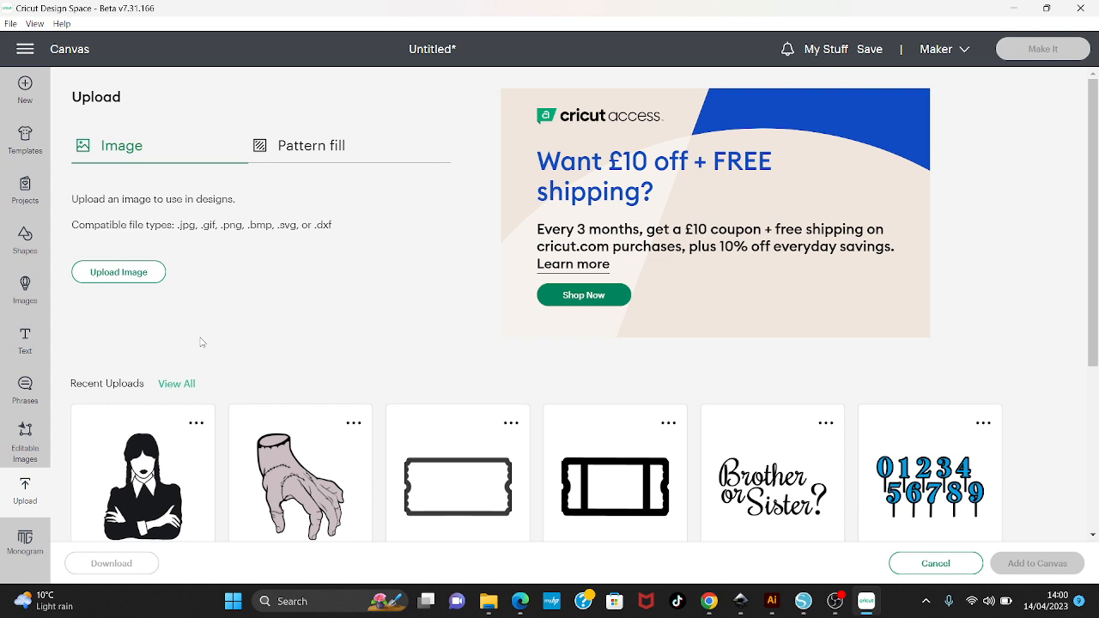
{"action": "left_click", "coordinate": [290, 496]}
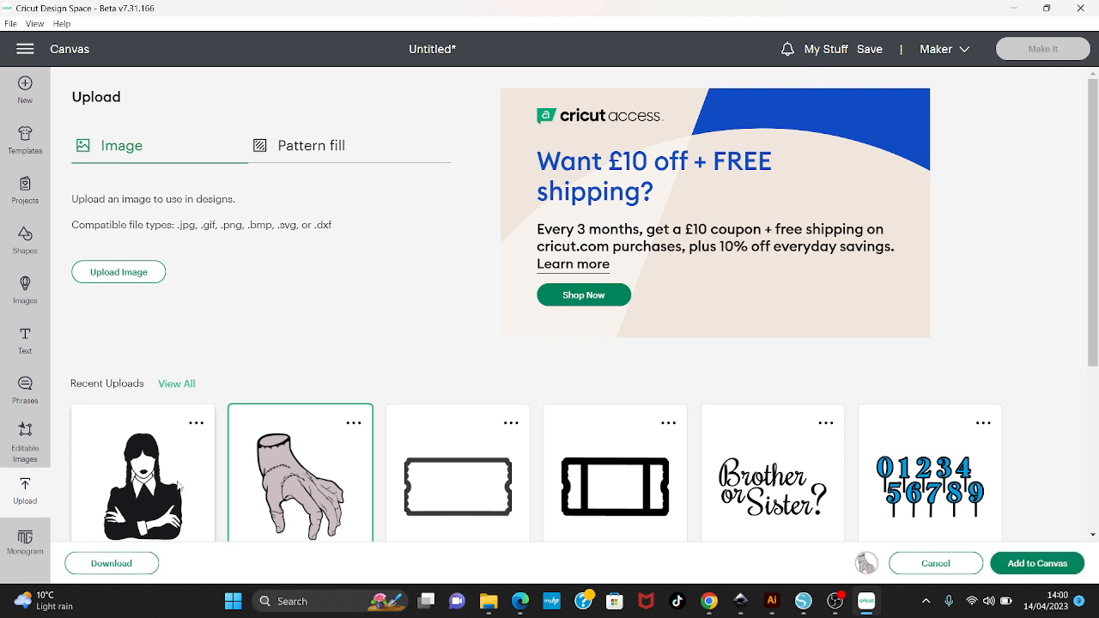
{"action": "left_click", "coordinate": [202, 489]}
{"action": "left_click", "coordinate": [1046, 569]}
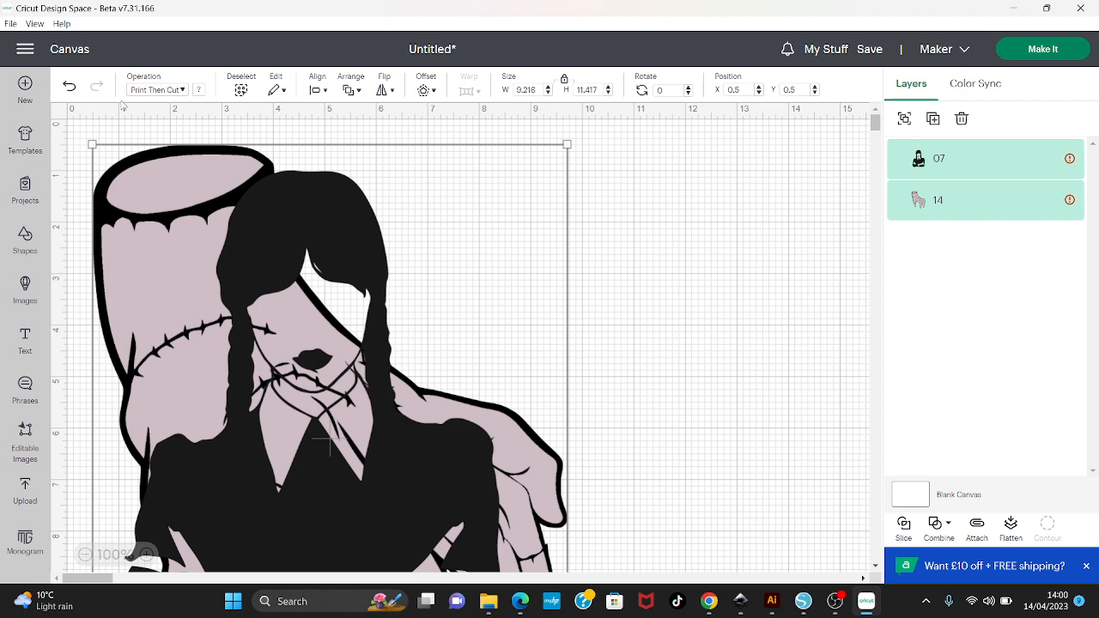
Scale both images together to about 5.45 x 6.75 in and place the girl beside the hand
{"action": "left_click_drag", "start_coordinate": [92, 145], "coordinate": [284, 380]}
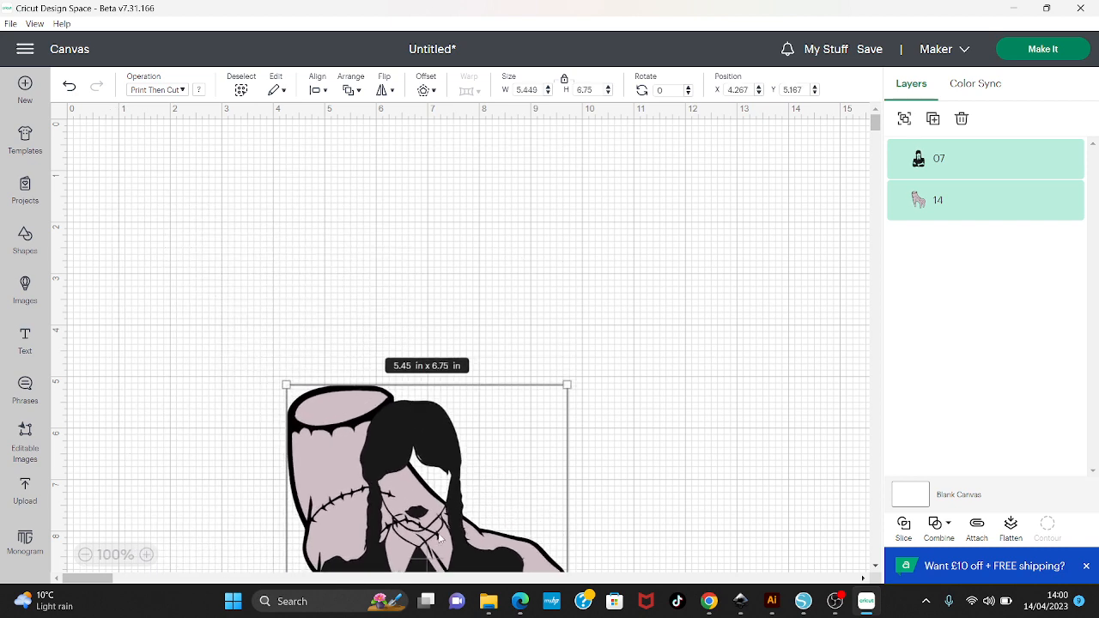
{"action": "left_click_drag", "start_coordinate": [430, 517], "coordinate": [291, 310]}
{"action": "left_click", "coordinate": [603, 408]}
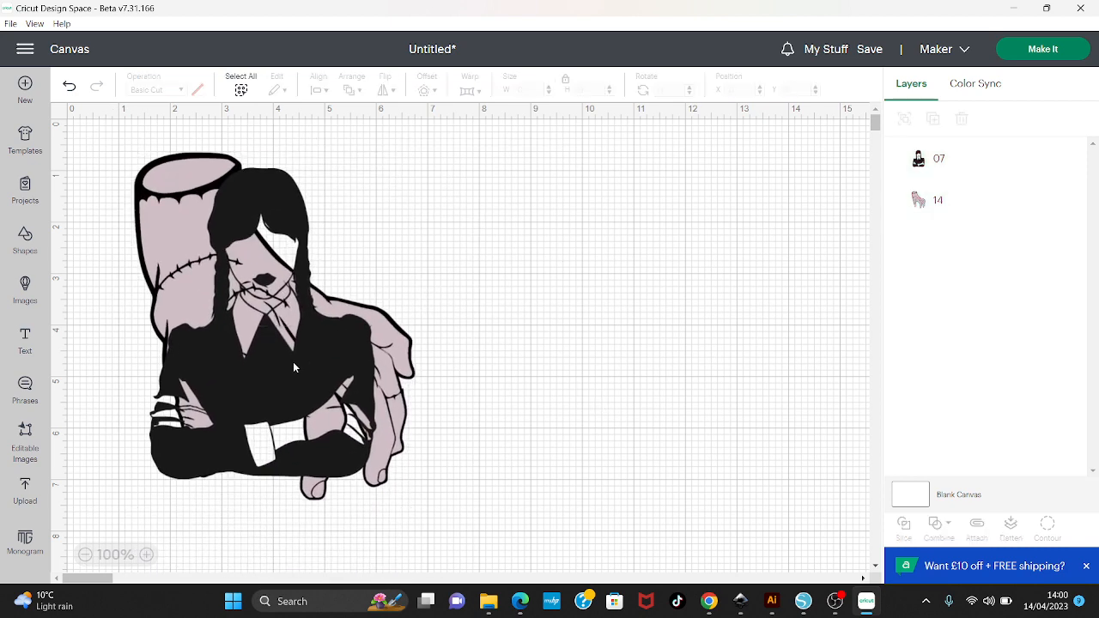
{"action": "left_click_drag", "start_coordinate": [292, 361], "coordinate": [661, 350]}
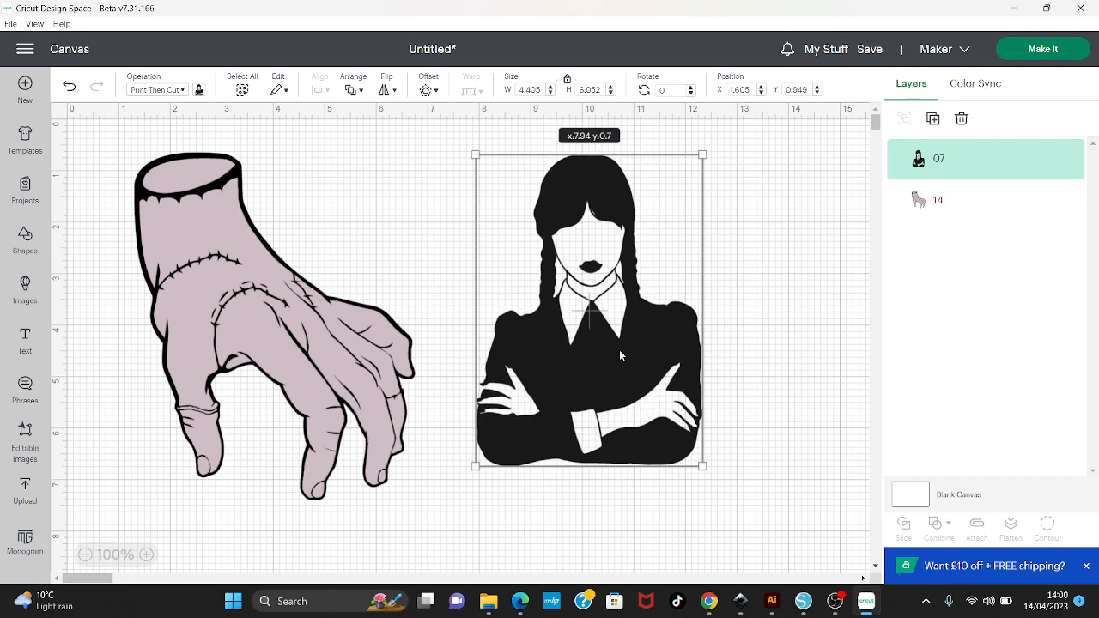
Scale the hand and girl images together to about 5.44 x 3.31 in and move them towards the canvas centre
{"action": "left_click", "coordinate": [168, 164]}
{"action": "left_click_drag", "start_coordinate": [120, 142], "coordinate": [793, 531]}
{"action": "left_click", "coordinate": [96, 142]}
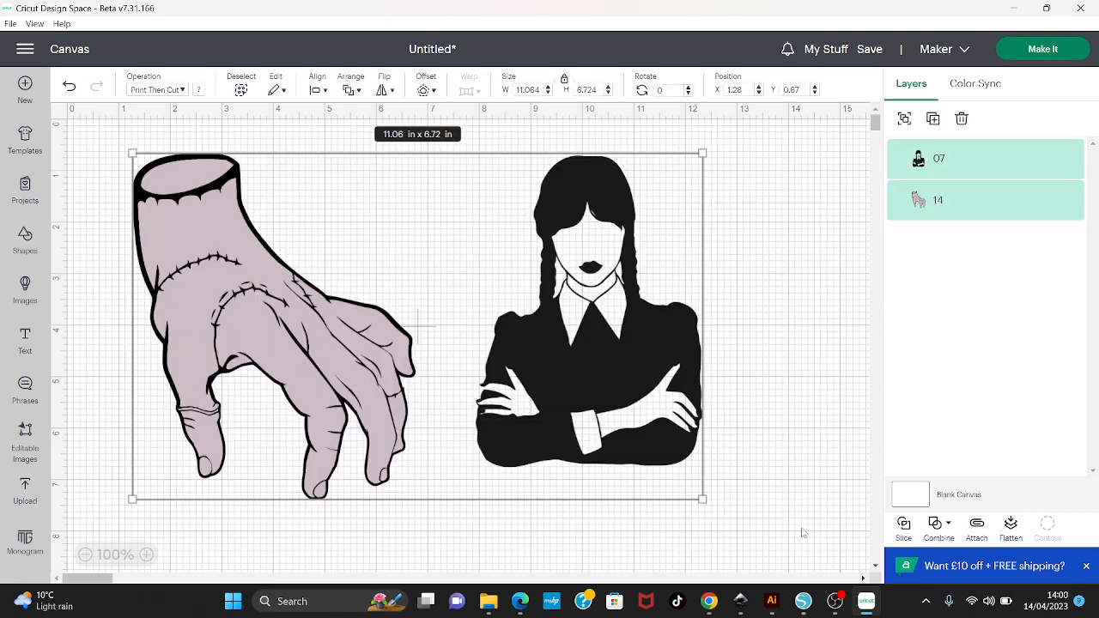
{"action": "left_click_drag", "start_coordinate": [703, 498], "coordinate": [413, 323]}
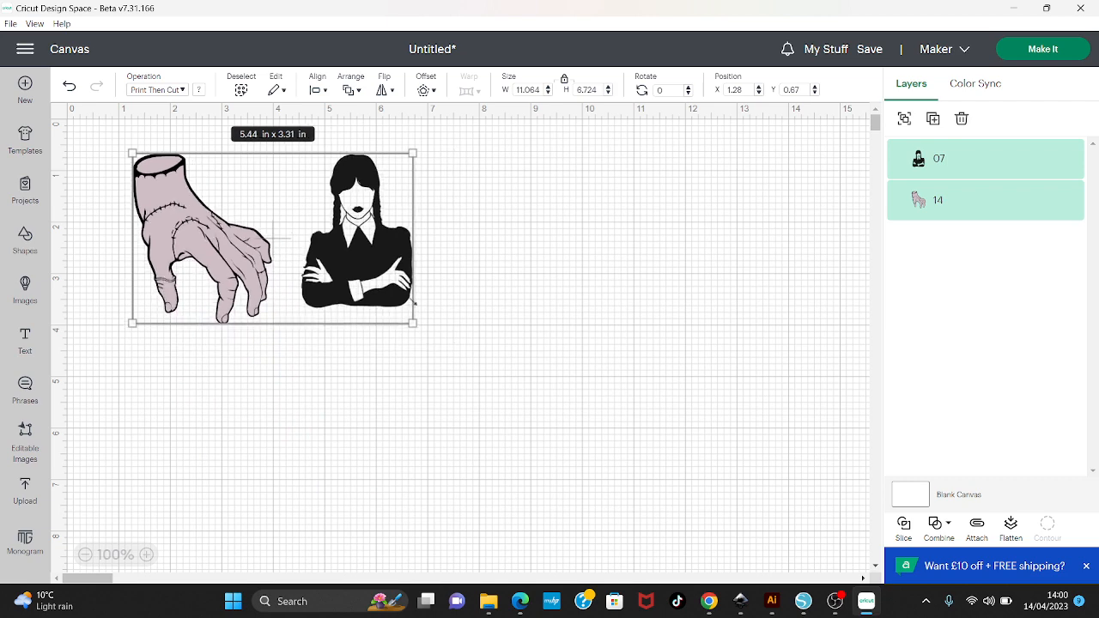
{"action": "left_click_drag", "start_coordinate": [342, 254], "coordinate": [502, 332]}
{"action": "left_click", "coordinate": [688, 355]}
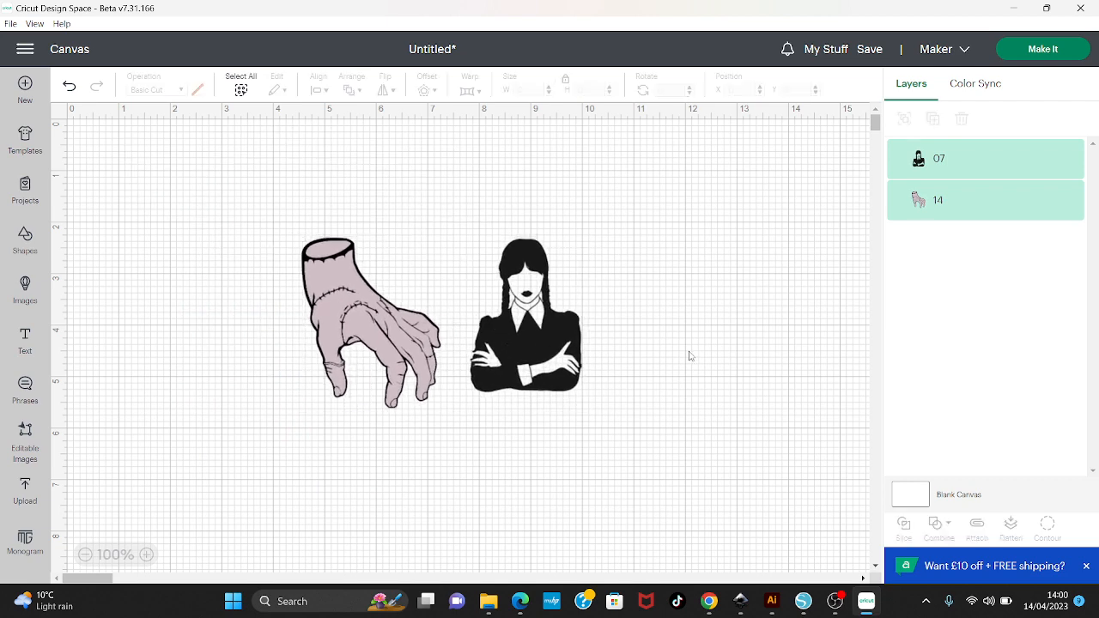
Move the girl image slightly further away from the hand
{"action": "left_click", "coordinate": [551, 338]}
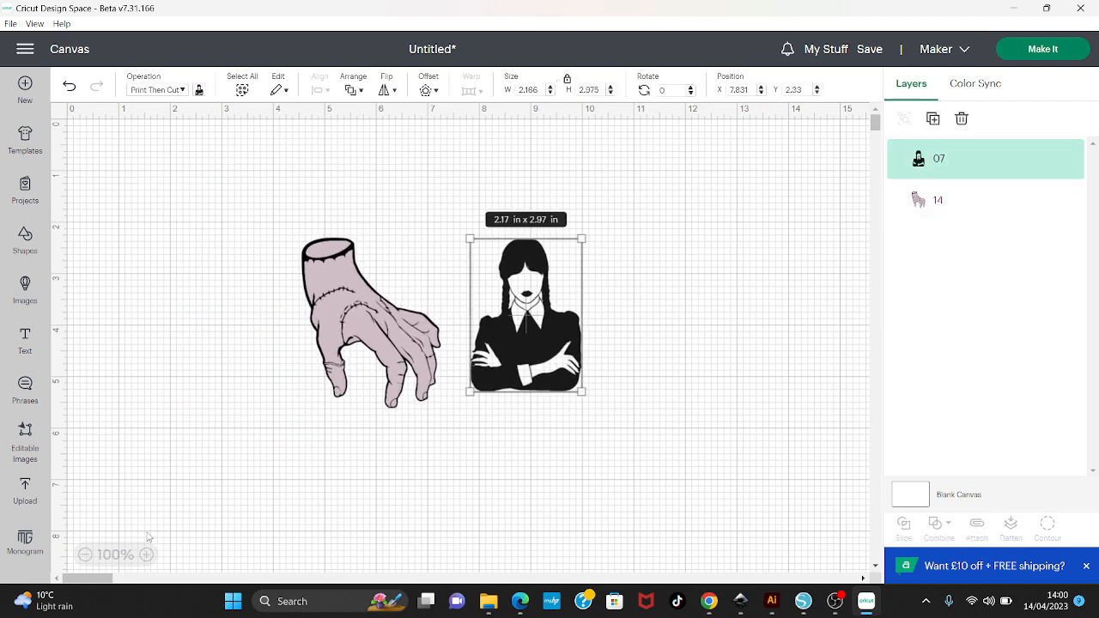
{"action": "left_click", "coordinate": [146, 555]}
{"action": "left_click", "coordinate": [146, 554]}
{"action": "left_click", "coordinate": [146, 555]}
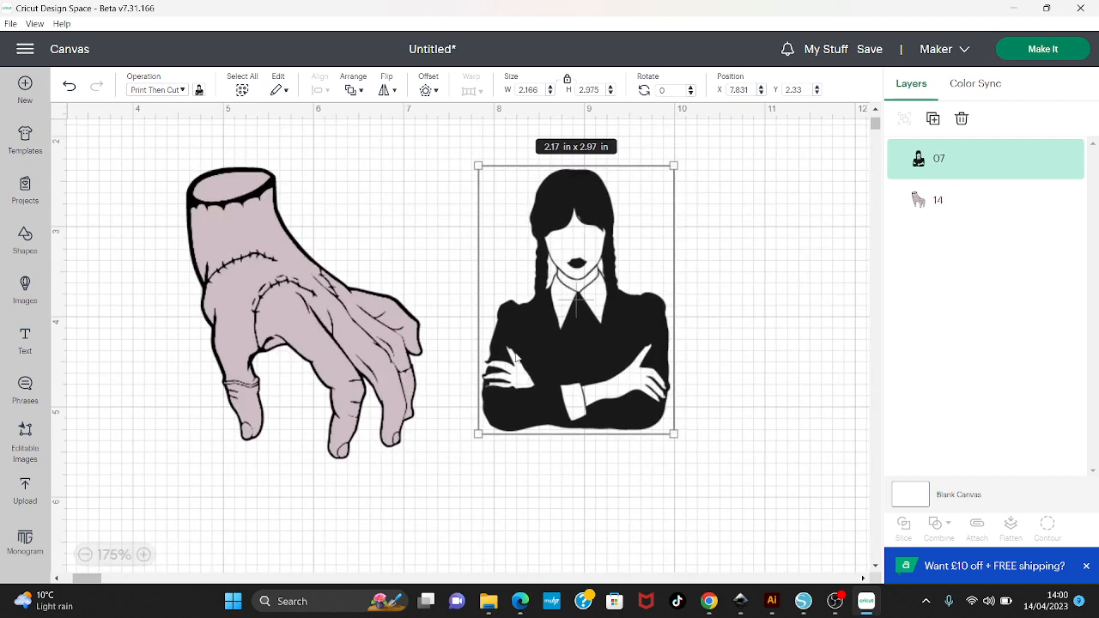
{"action": "left_click_drag", "start_coordinate": [624, 372], "coordinate": [631, 371]}
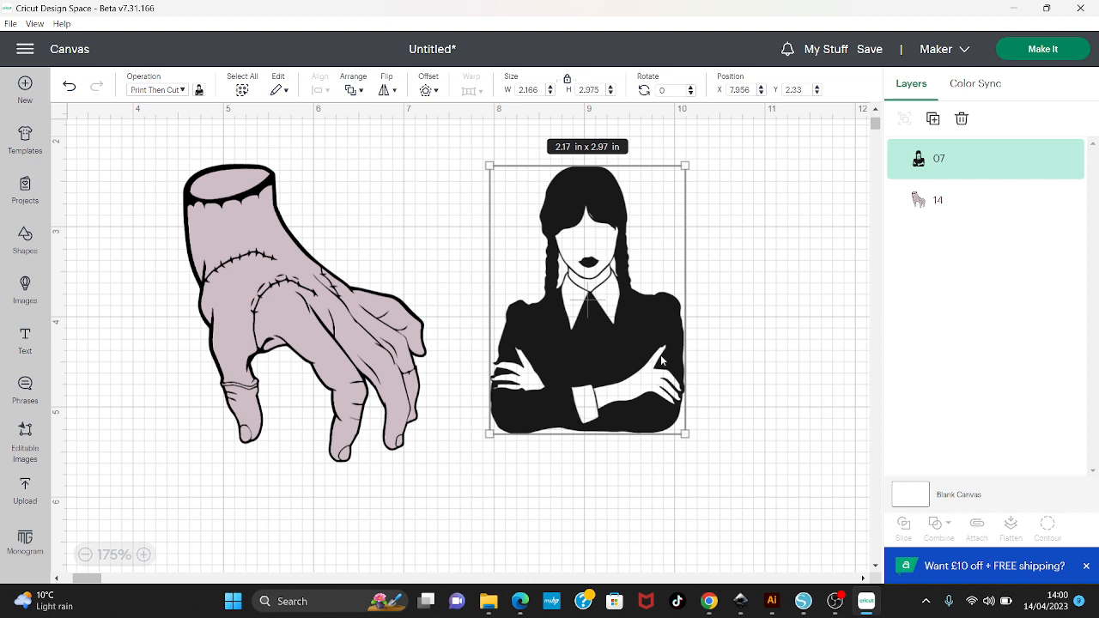
Try a 0.5 in offset with rounded corners around the girl image and undo it
{"action": "left_click", "coordinate": [426, 90]}
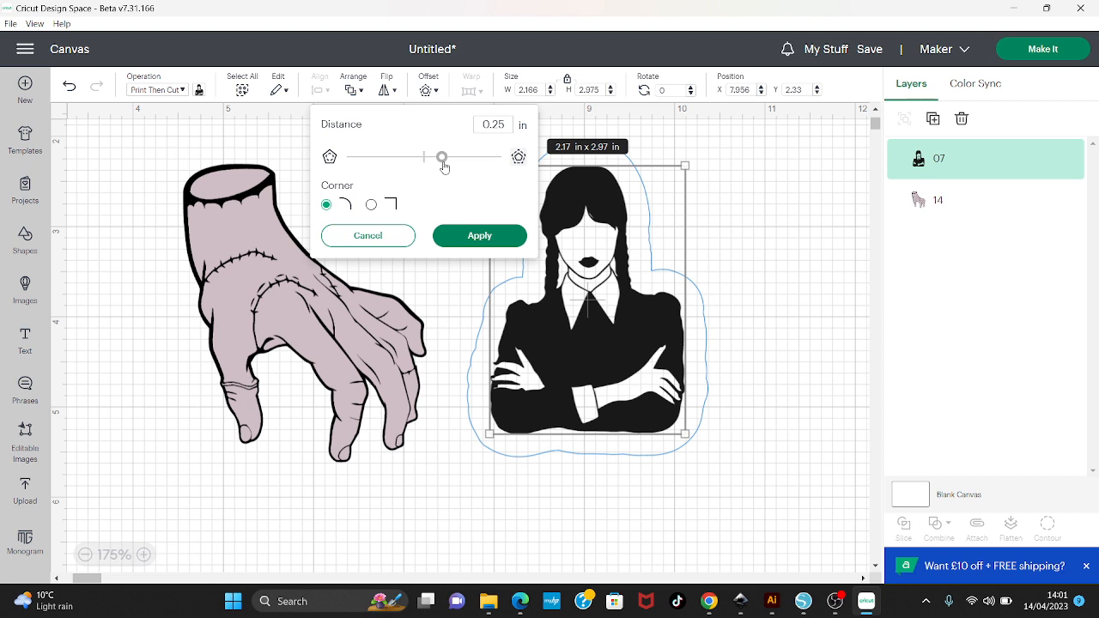
{"action": "left_click_drag", "start_coordinate": [443, 164], "coordinate": [425, 160]}
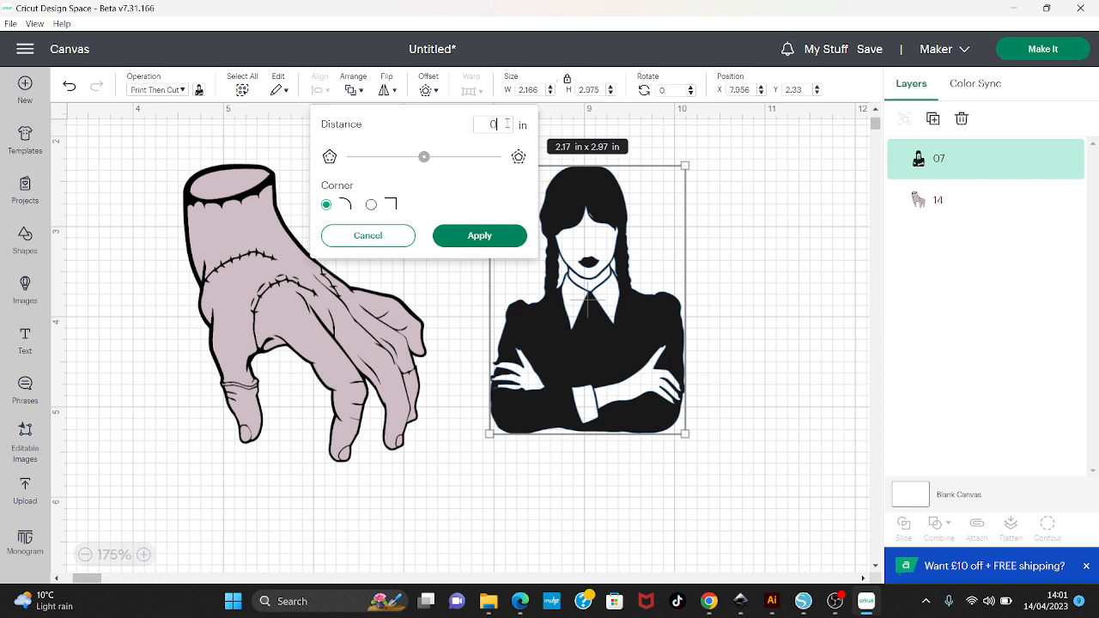
{"action": "type", "text": ".5"}
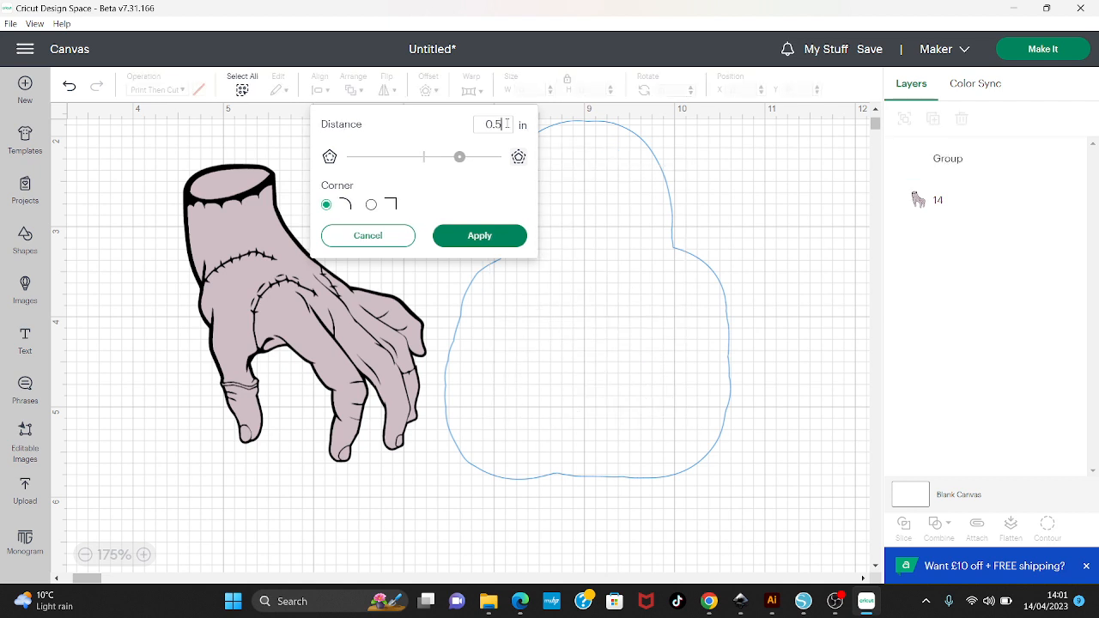
{"action": "left_click", "coordinate": [70, 88]}
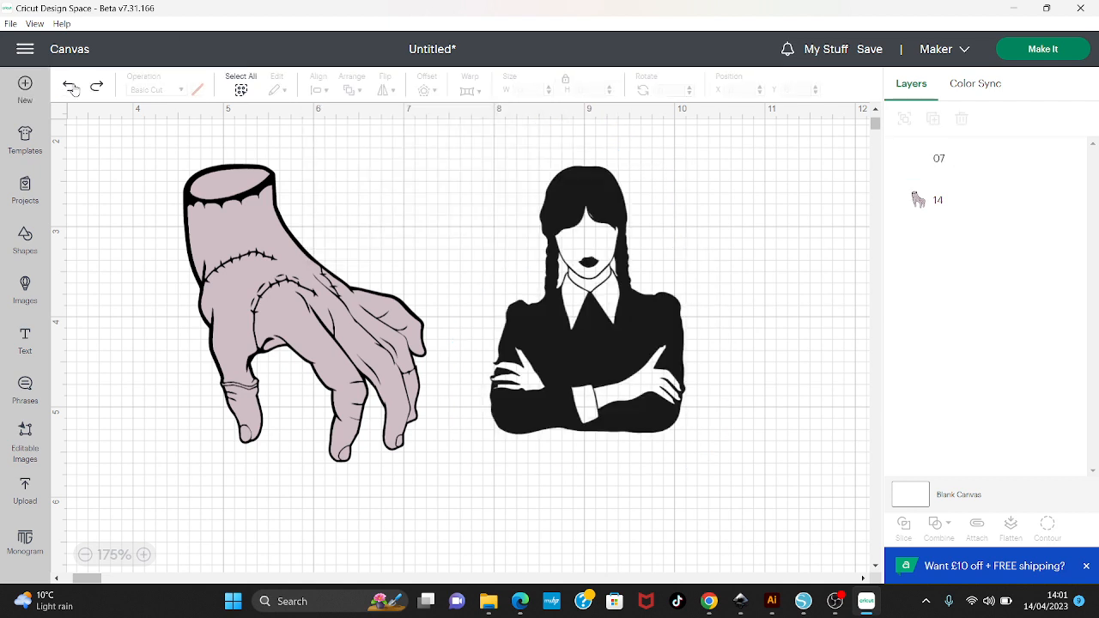
Create a 0.056 in offset with rounded corners around the girl image
{"action": "left_click", "coordinate": [626, 307]}
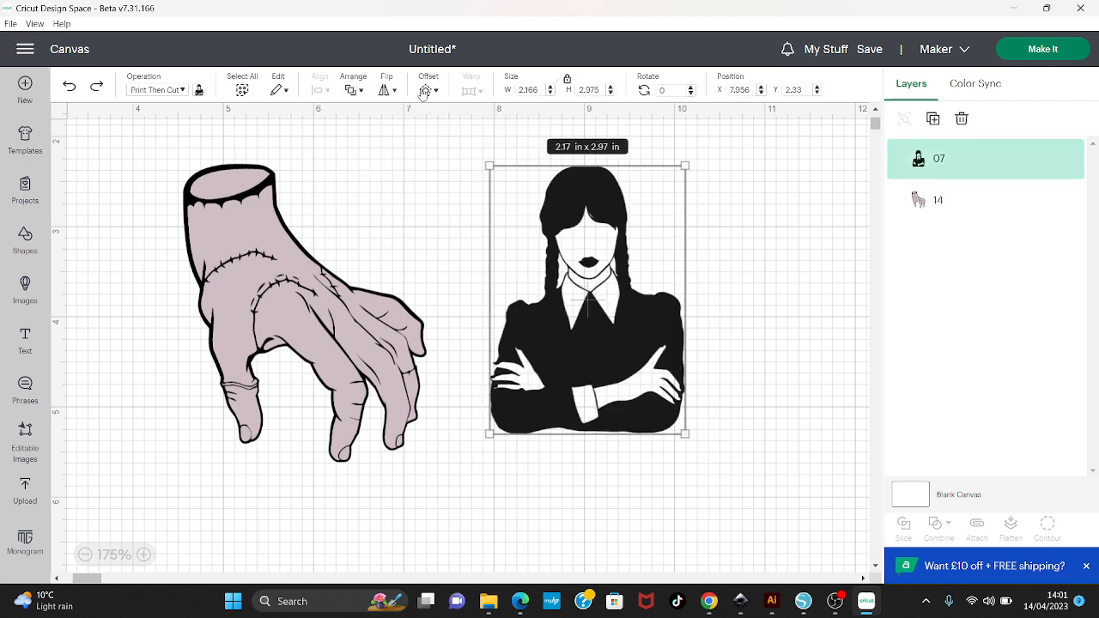
{"action": "left_click", "coordinate": [424, 90]}
{"action": "left_click_drag", "start_coordinate": [441, 157], "coordinate": [429, 165]}
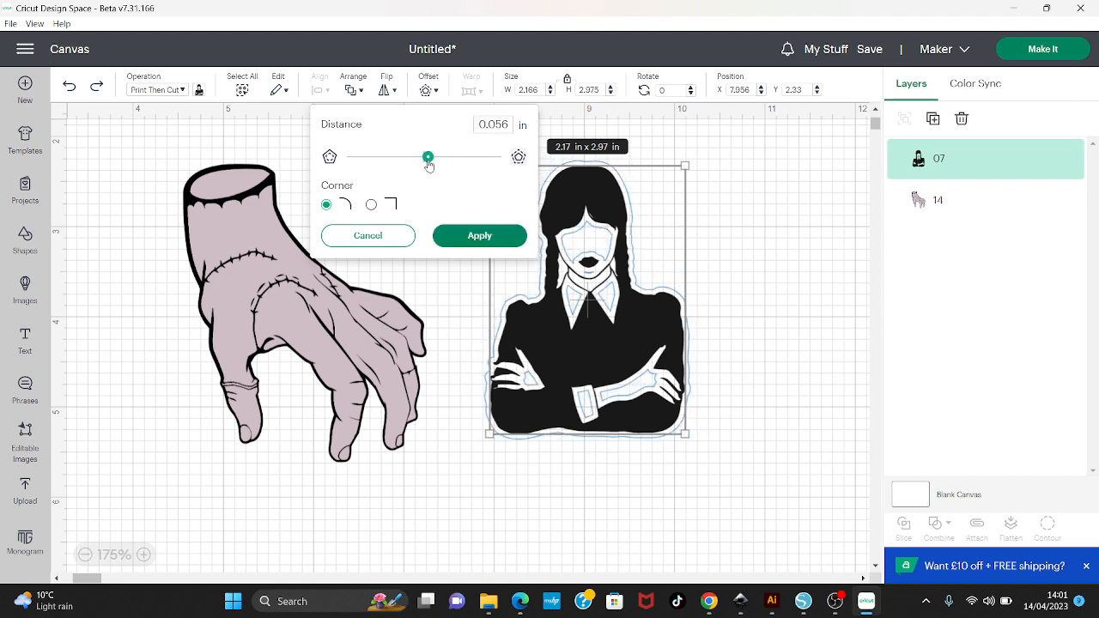
{"action": "left_click", "coordinate": [463, 239]}
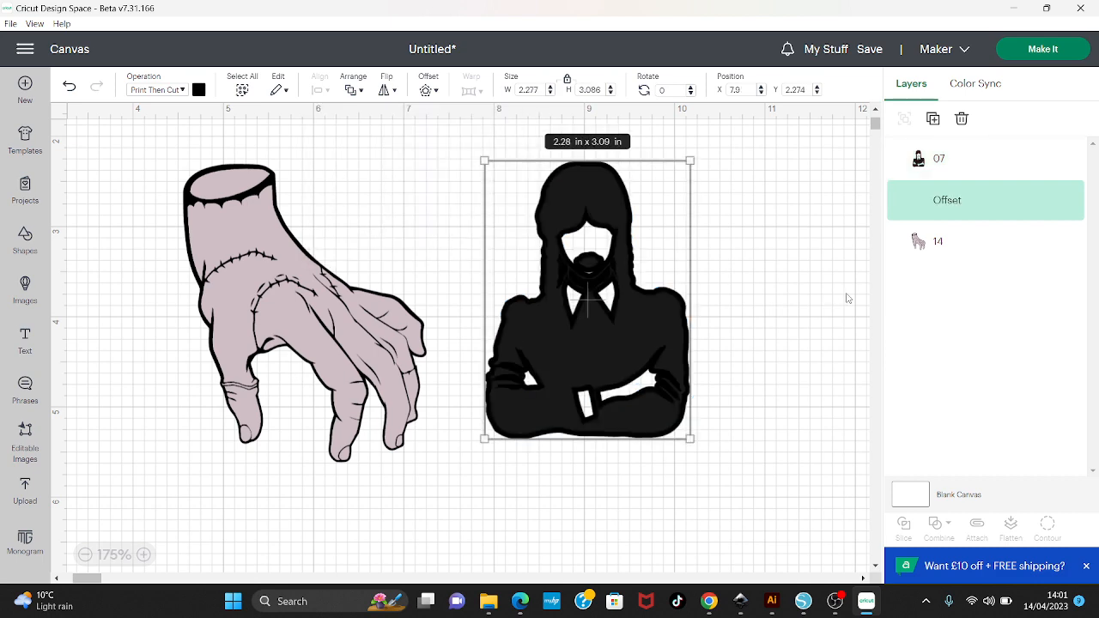
Move the girl image off its offset and place the two side by side
{"action": "left_click", "coordinate": [755, 306]}
{"action": "left_click_drag", "start_coordinate": [652, 307], "coordinate": [835, 299]}
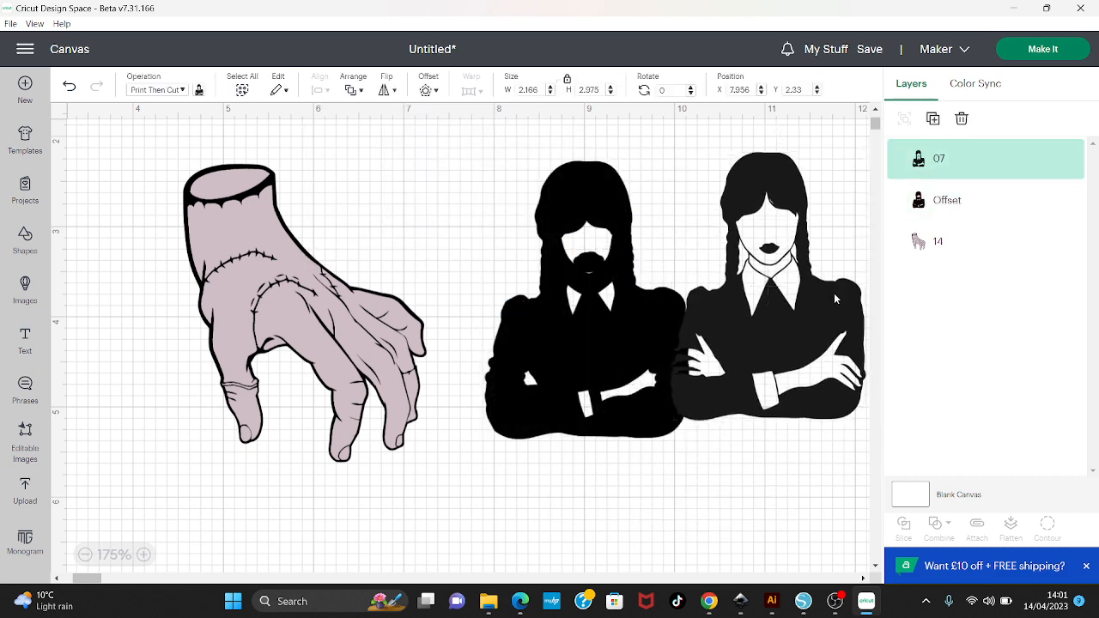
{"action": "left_click_drag", "start_coordinate": [649, 372], "coordinate": [608, 370]}
{"action": "left_click_drag", "start_coordinate": [749, 389], "coordinate": [732, 396]}
{"action": "left_click", "coordinate": [530, 341]}
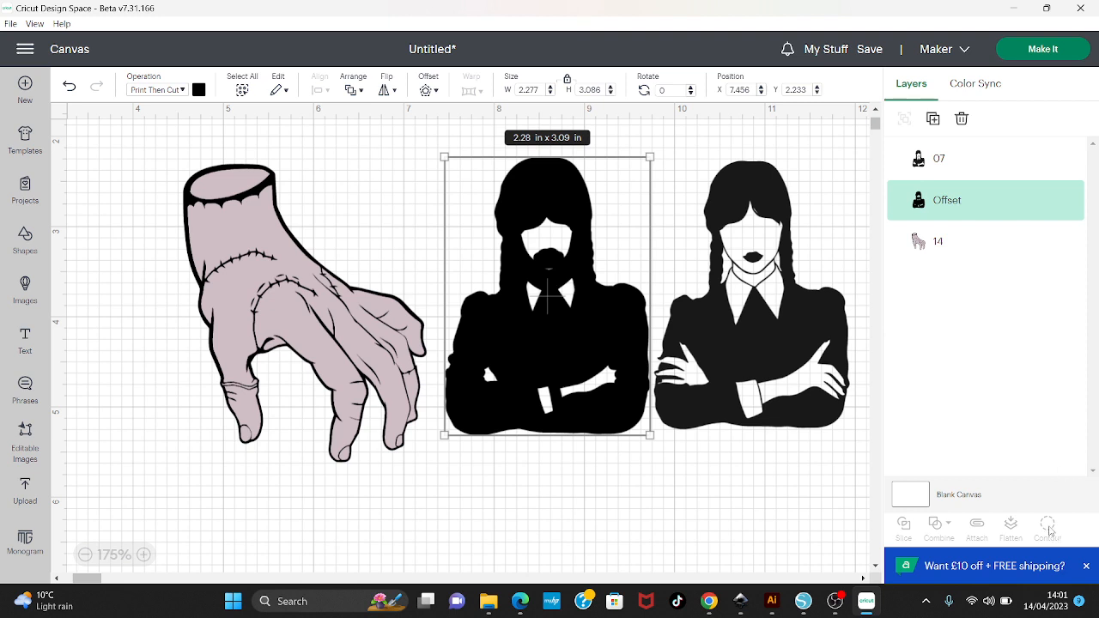
{"action": "left_click", "coordinate": [182, 90]}
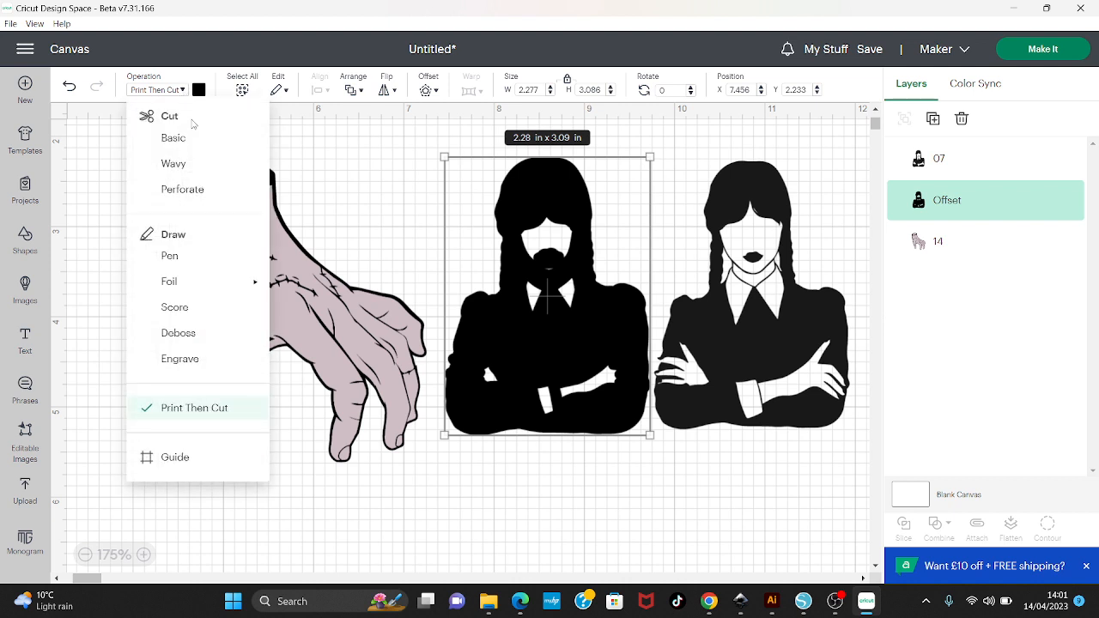
{"action": "left_click", "coordinate": [371, 191]}
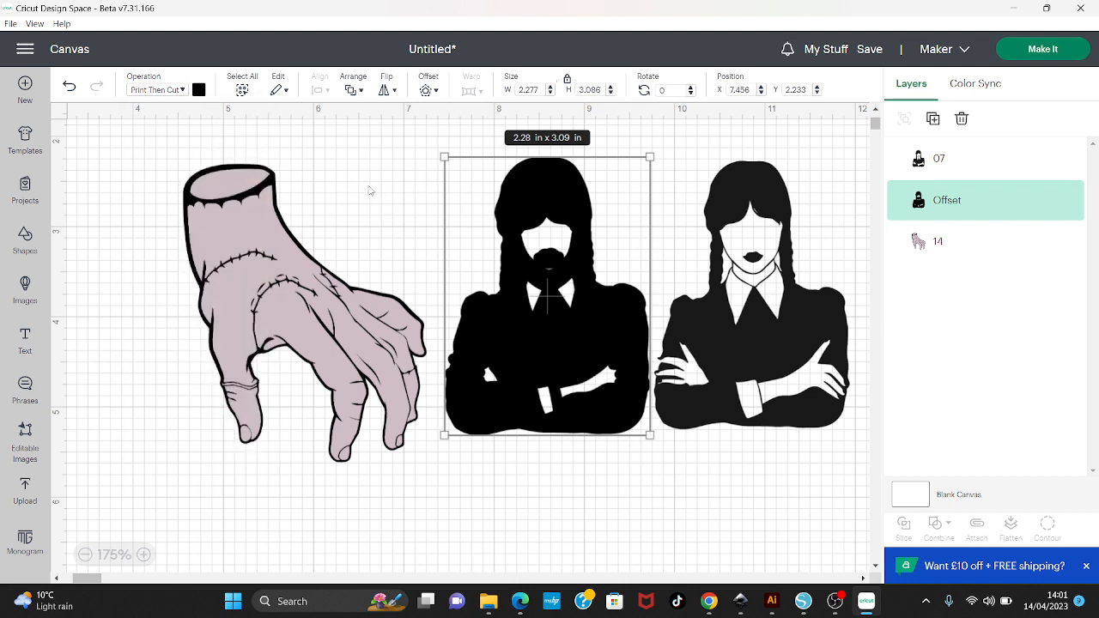
Space out the hand, the girl's offset and the girl image in a row with gaps between them
{"action": "left_click", "coordinate": [195, 275]}
{"action": "left_click_drag", "start_coordinate": [278, 289], "coordinate": [202, 281]}
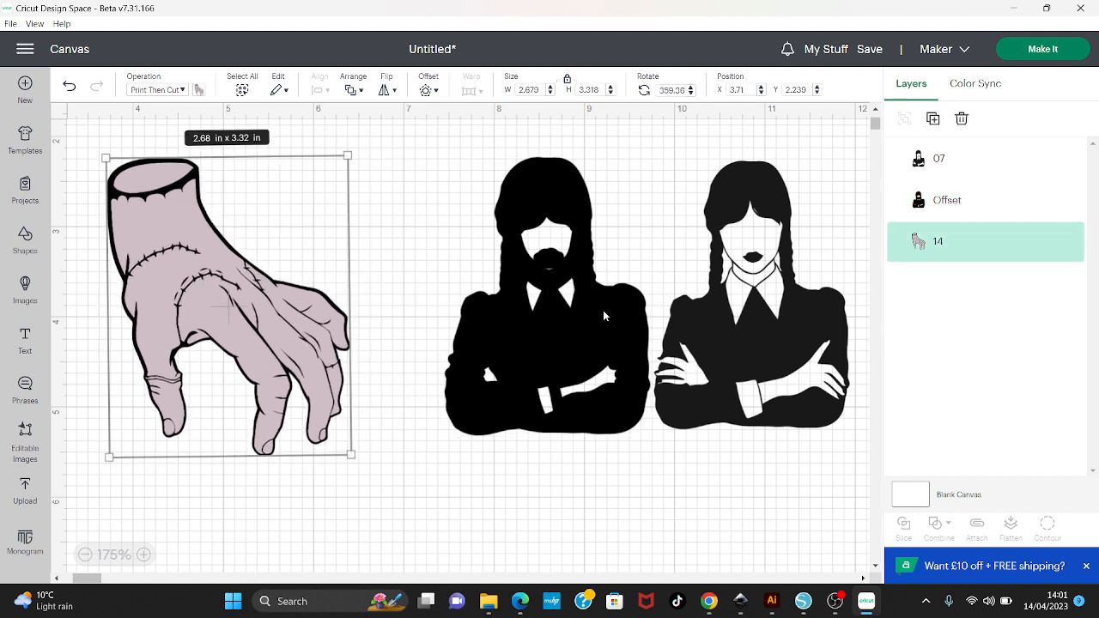
{"action": "left_click_drag", "start_coordinate": [603, 310], "coordinate": [557, 316]}
{"action": "left_click_drag", "start_coordinate": [754, 296], "coordinate": [736, 295]}
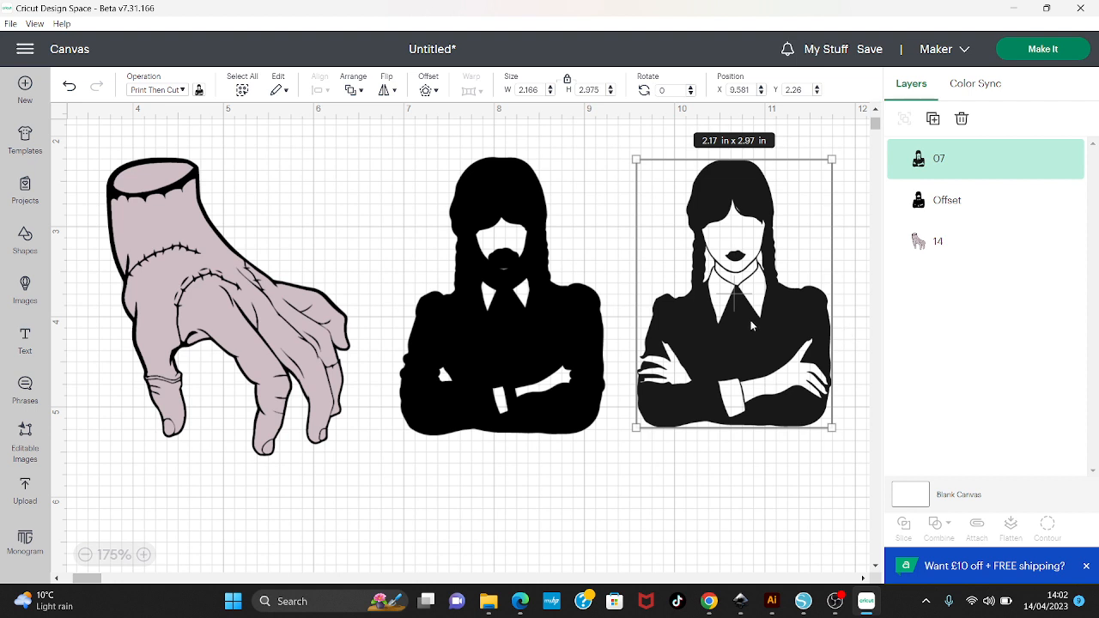
{"action": "left_click", "coordinate": [500, 375]}
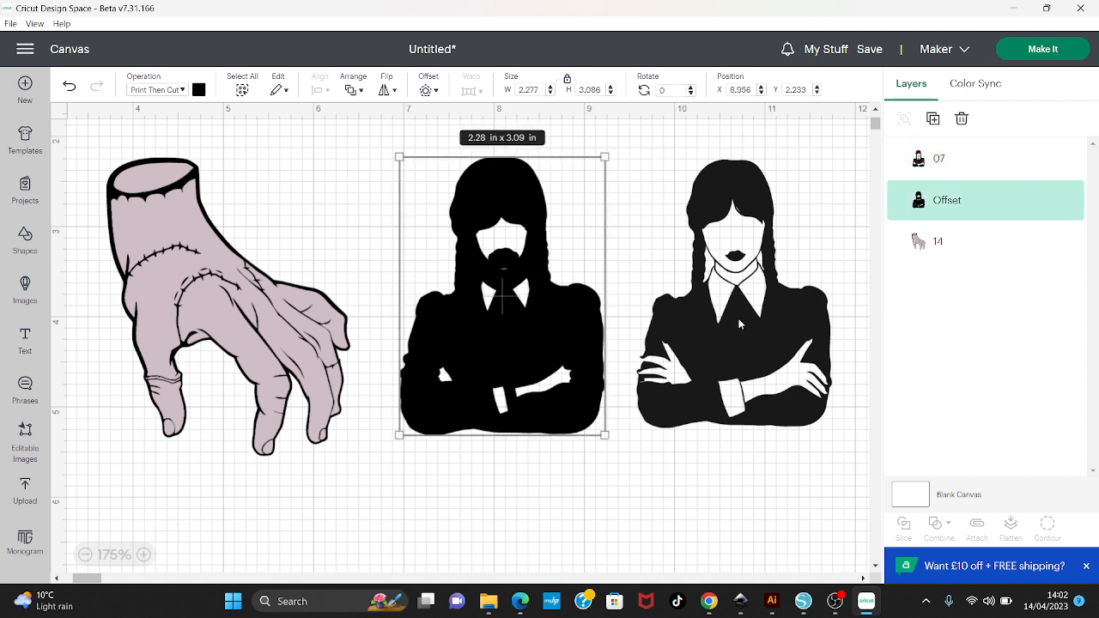
{"action": "left_click_drag", "start_coordinate": [739, 320], "coordinate": [725, 323]}
Change the girl offset's operation to Basic Cut
{"action": "left_click", "coordinate": [507, 309]}
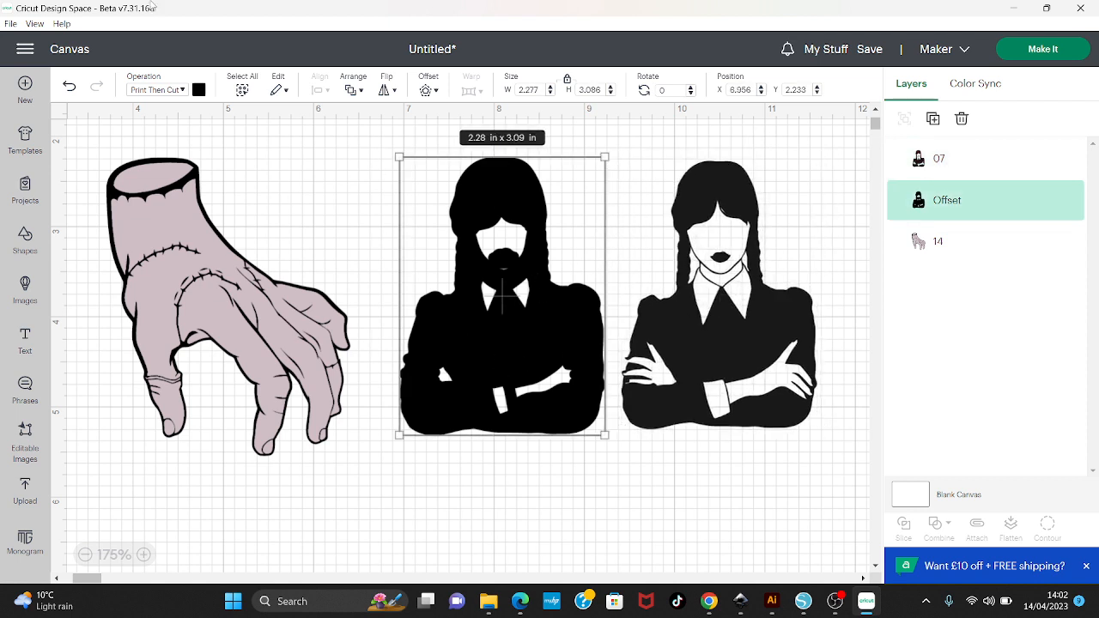
{"action": "left_click", "coordinate": [182, 90]}
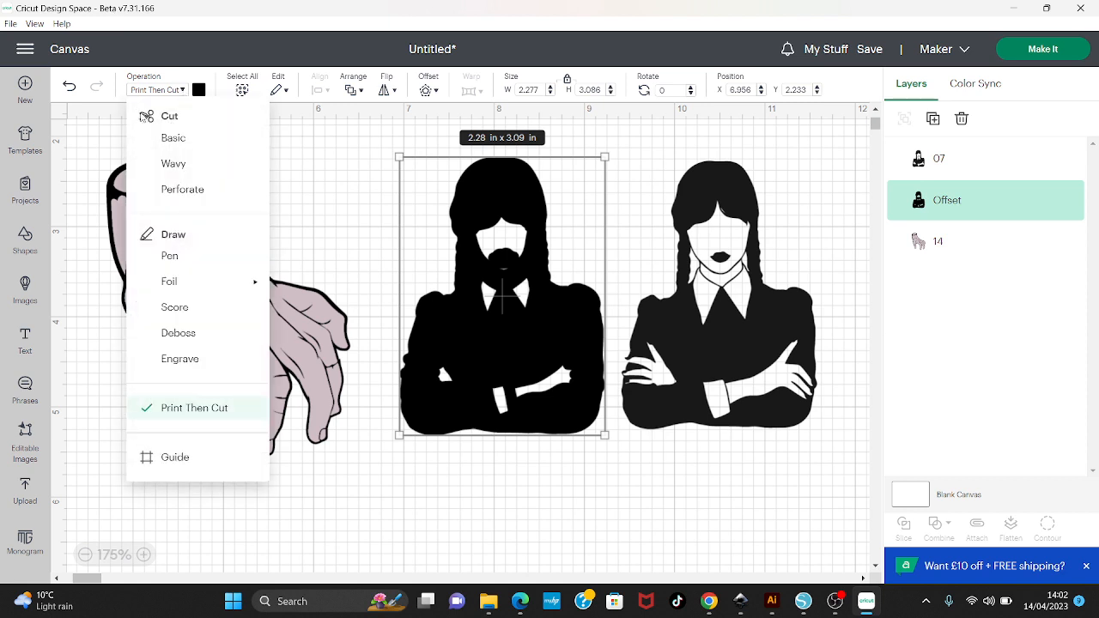
{"action": "left_click", "coordinate": [171, 138]}
{"action": "left_click", "coordinate": [615, 520]}
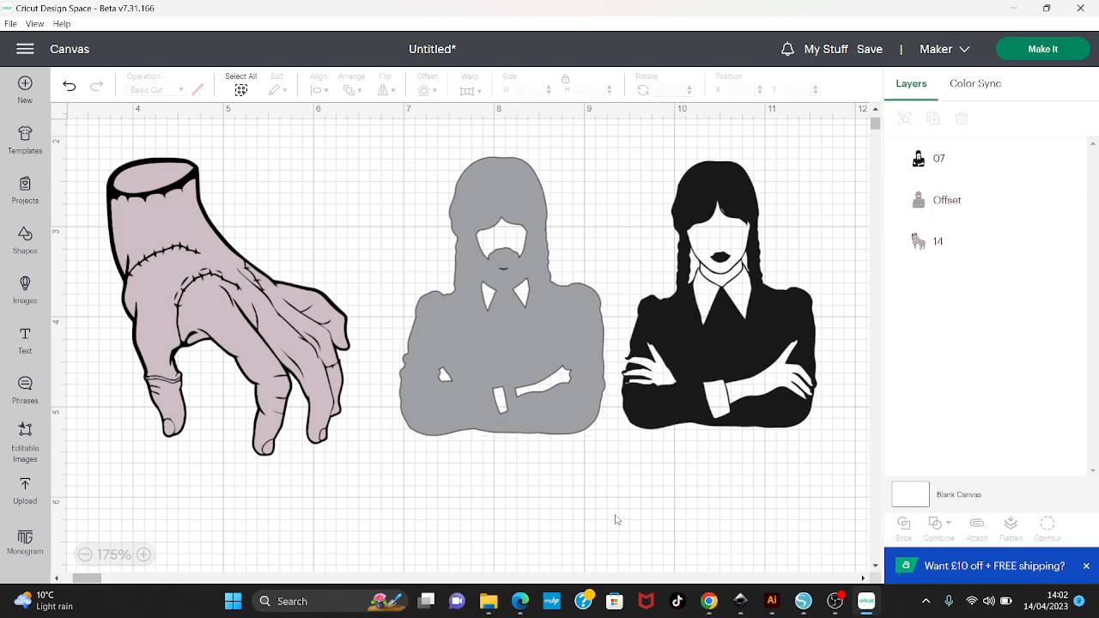
Hide all inner contours of the girl's offset to make it a solid silhouette
{"action": "left_click", "coordinate": [562, 413]}
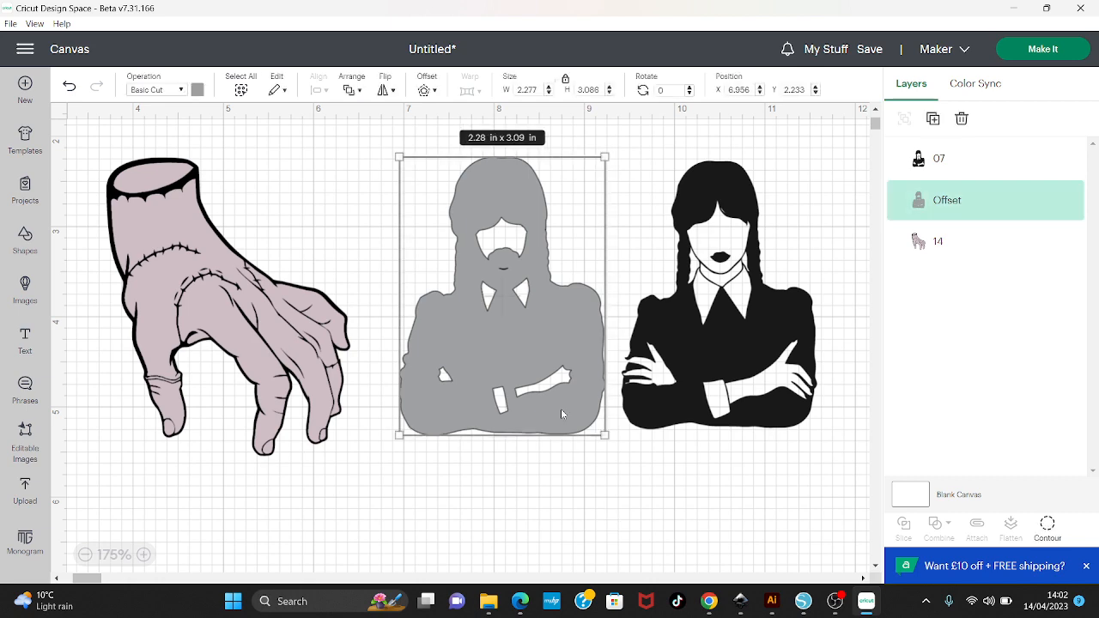
{"action": "left_click", "coordinate": [1050, 527]}
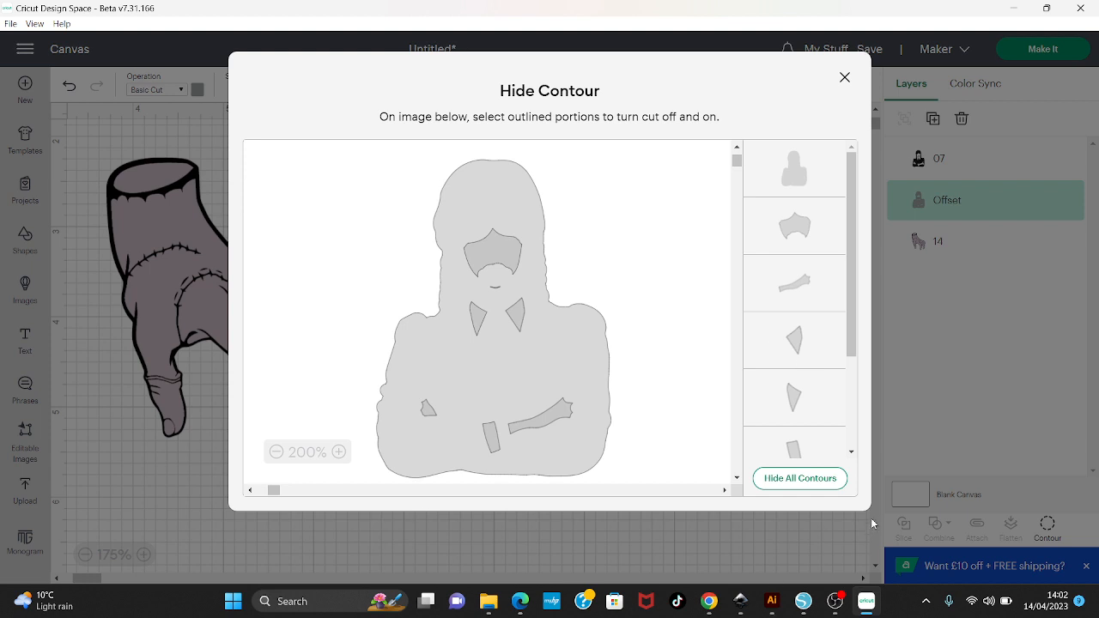
{"action": "left_click", "coordinate": [819, 483]}
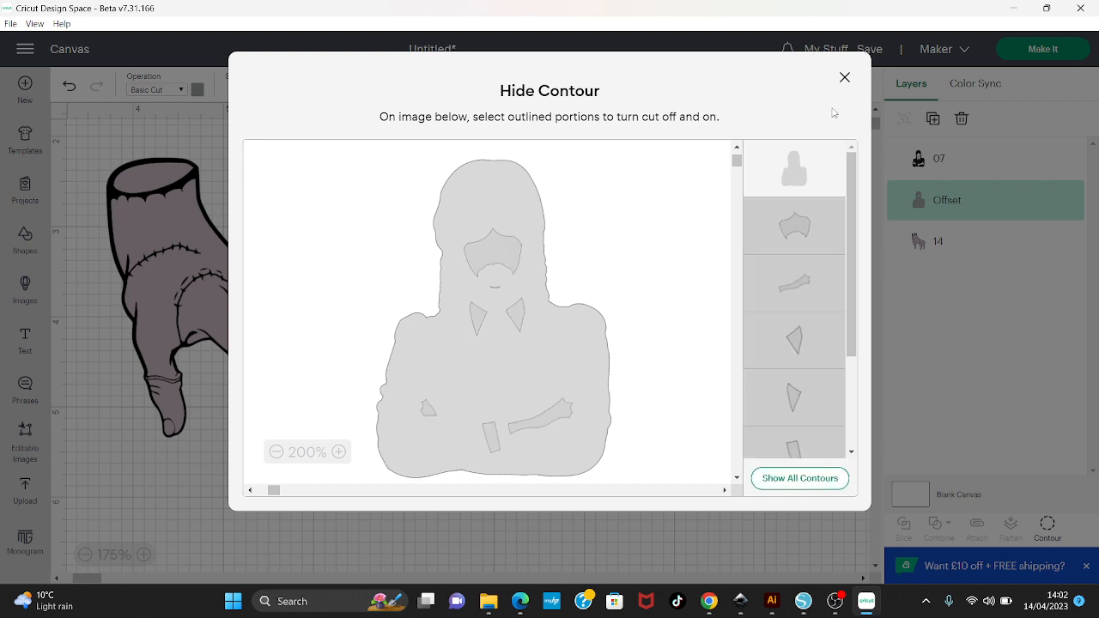
{"action": "left_click", "coordinate": [844, 77]}
Nudge the girl's solid offset slightly and change its colour to white
{"action": "left_click_drag", "start_coordinate": [508, 343], "coordinate": [511, 351]}
{"action": "left_click", "coordinate": [198, 91]}
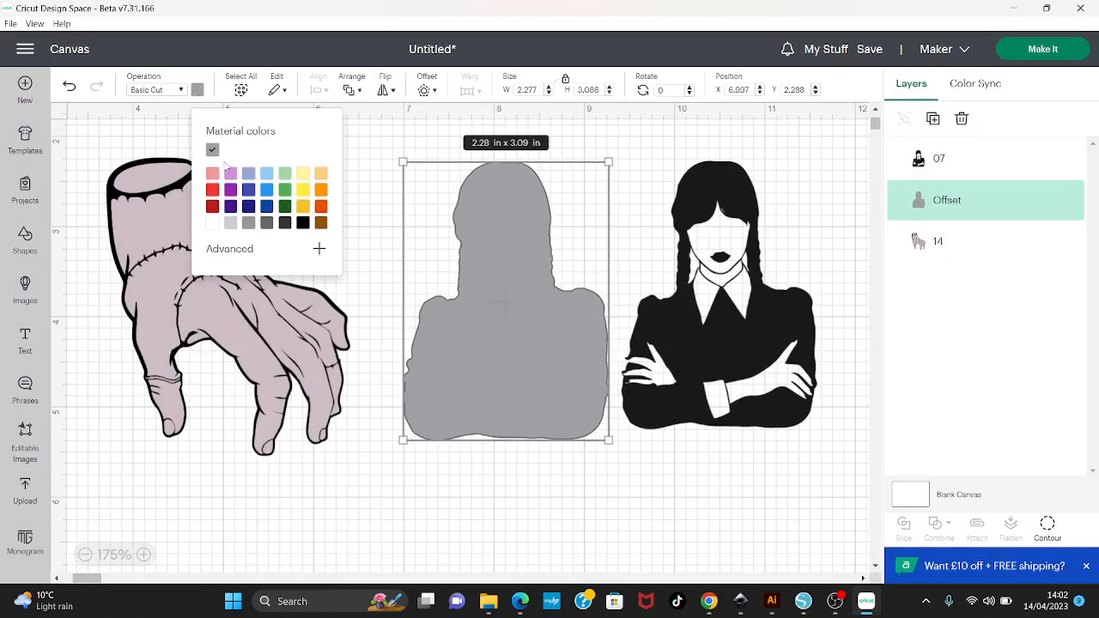
{"action": "left_click", "coordinate": [212, 225]}
Place the girl image centred on its white offset and flatten the two into one printable image
{"action": "left_click_drag", "start_coordinate": [797, 388], "coordinate": [582, 391]}
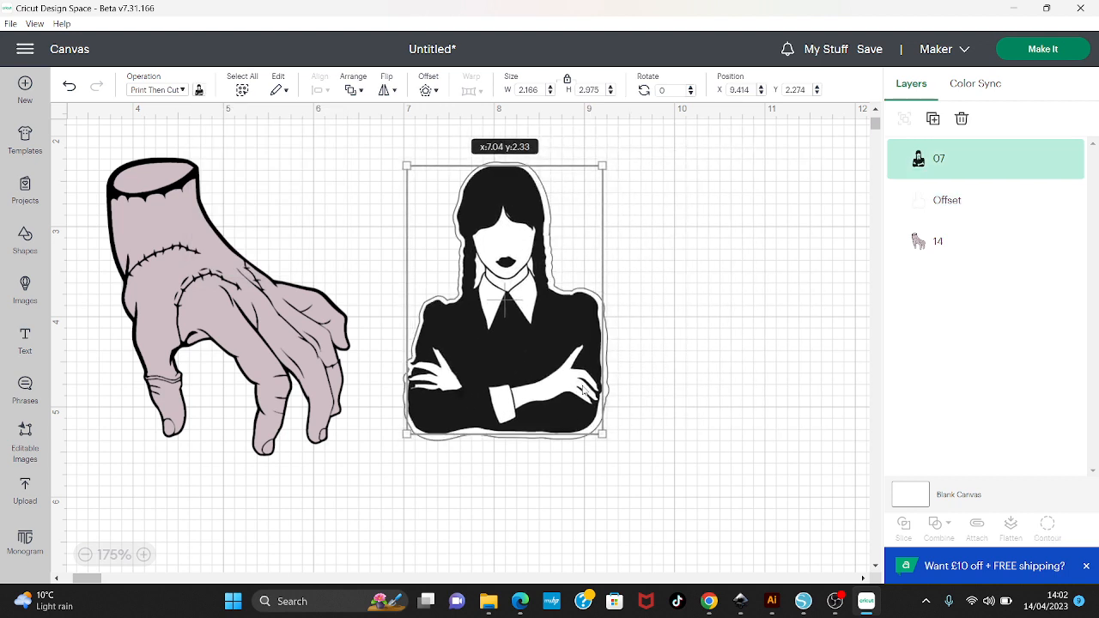
{"action": "left_click", "coordinate": [773, 390]}
{"action": "left_click_drag", "start_coordinate": [371, 149], "coordinate": [659, 466]}
{"action": "left_click", "coordinate": [318, 90]}
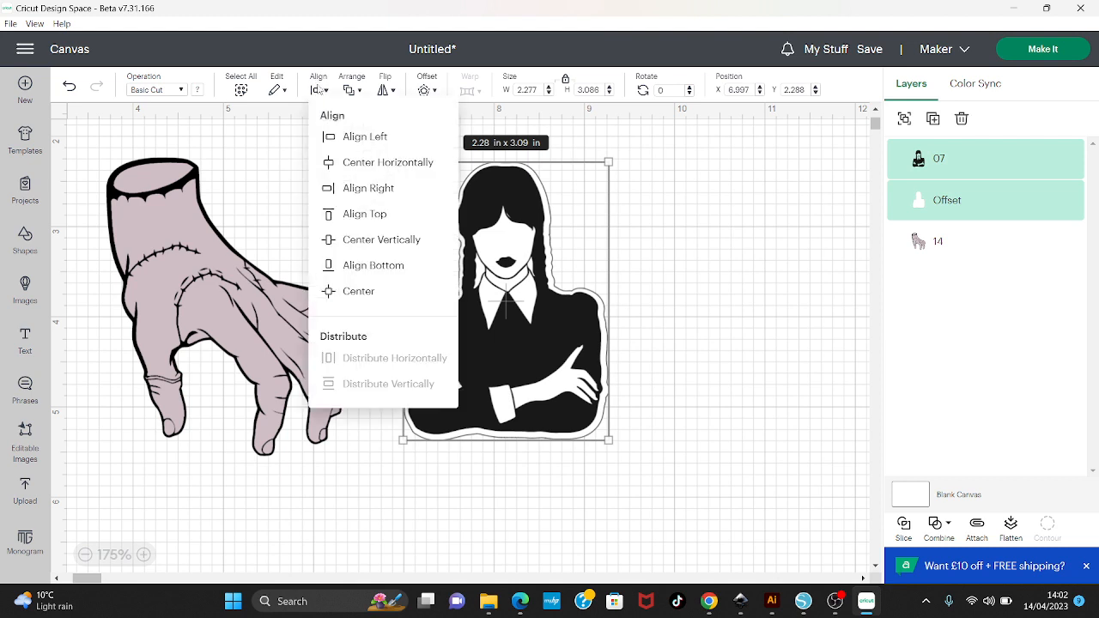
{"action": "left_click", "coordinate": [362, 292]}
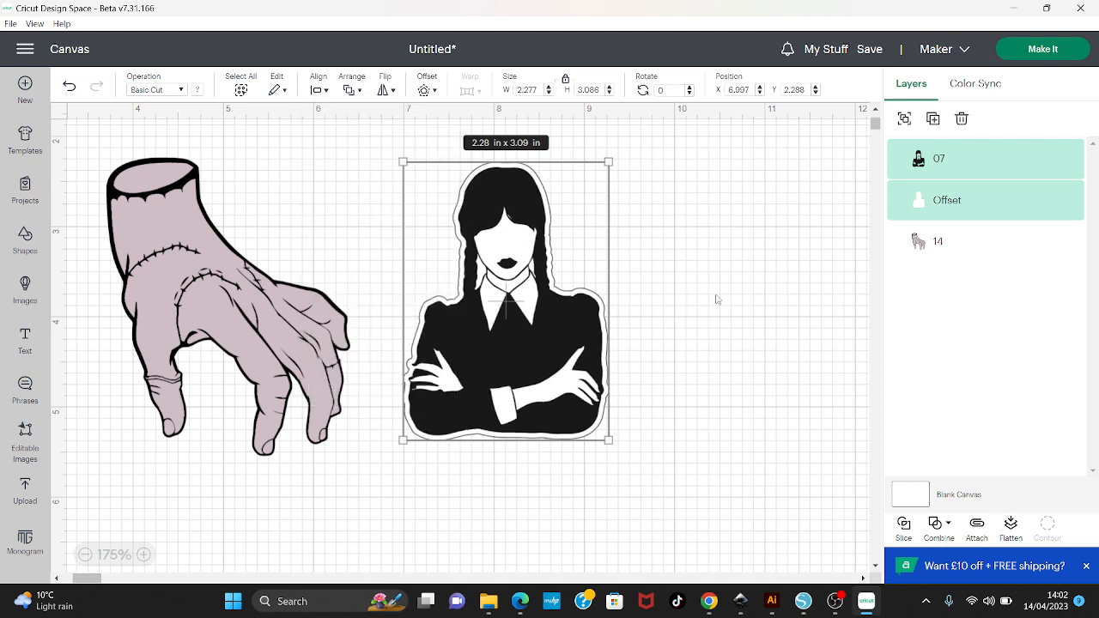
{"action": "left_click", "coordinate": [1011, 531]}
{"action": "left_click_drag", "start_coordinate": [515, 400], "coordinate": [546, 407]}
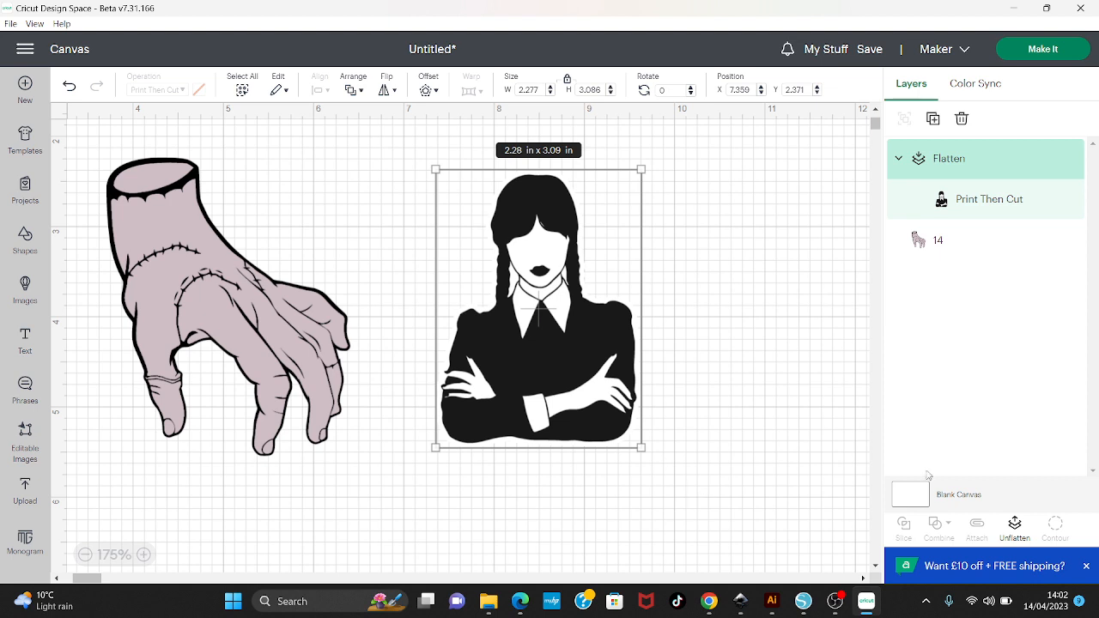
{"action": "left_click", "coordinate": [916, 494]}
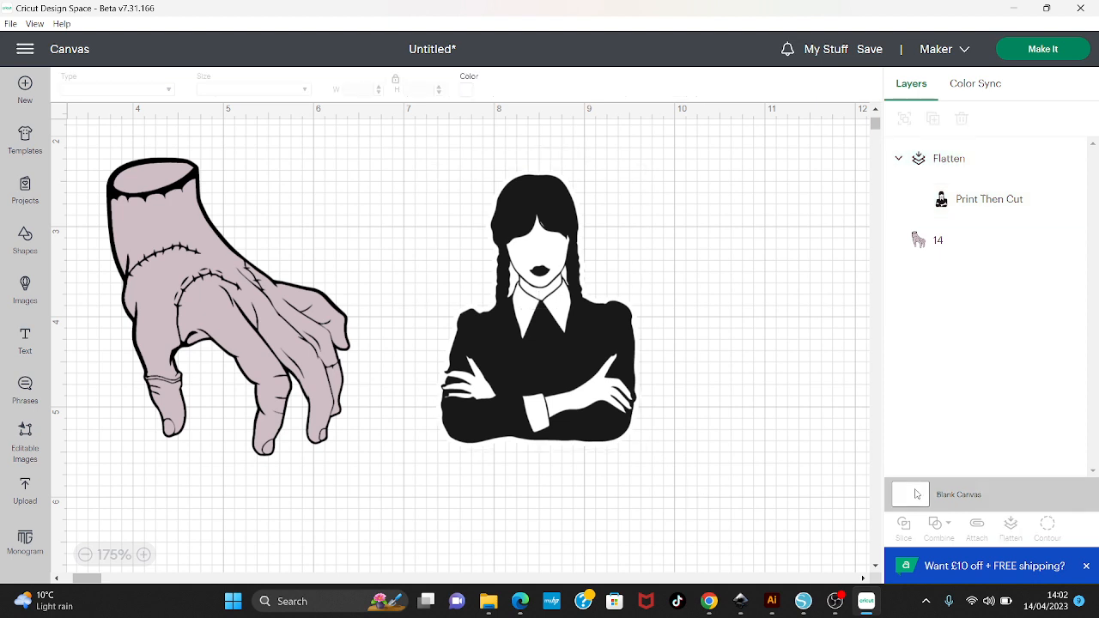
{"action": "right_click", "coordinate": [916, 495]}
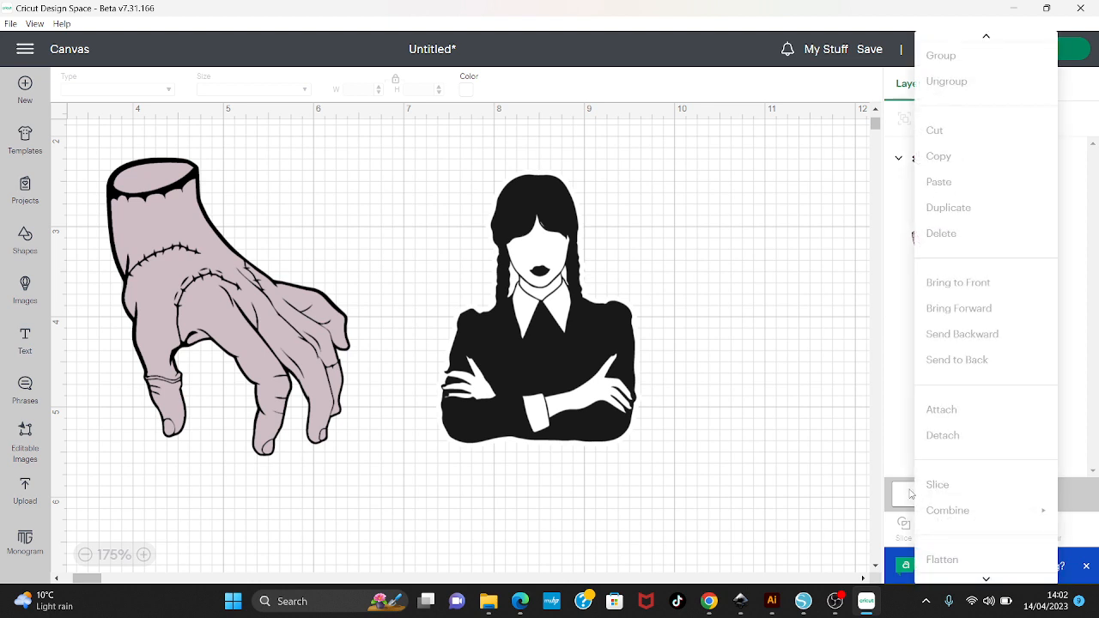
{"action": "left_click", "coordinate": [912, 493]}
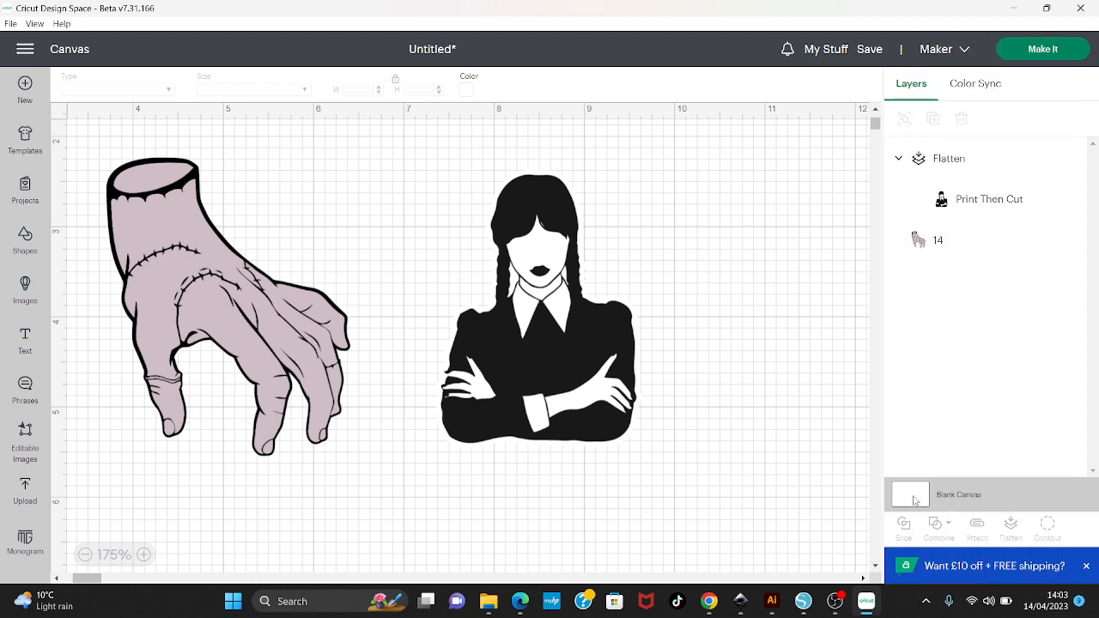
{"action": "left_click", "coordinate": [553, 309]}
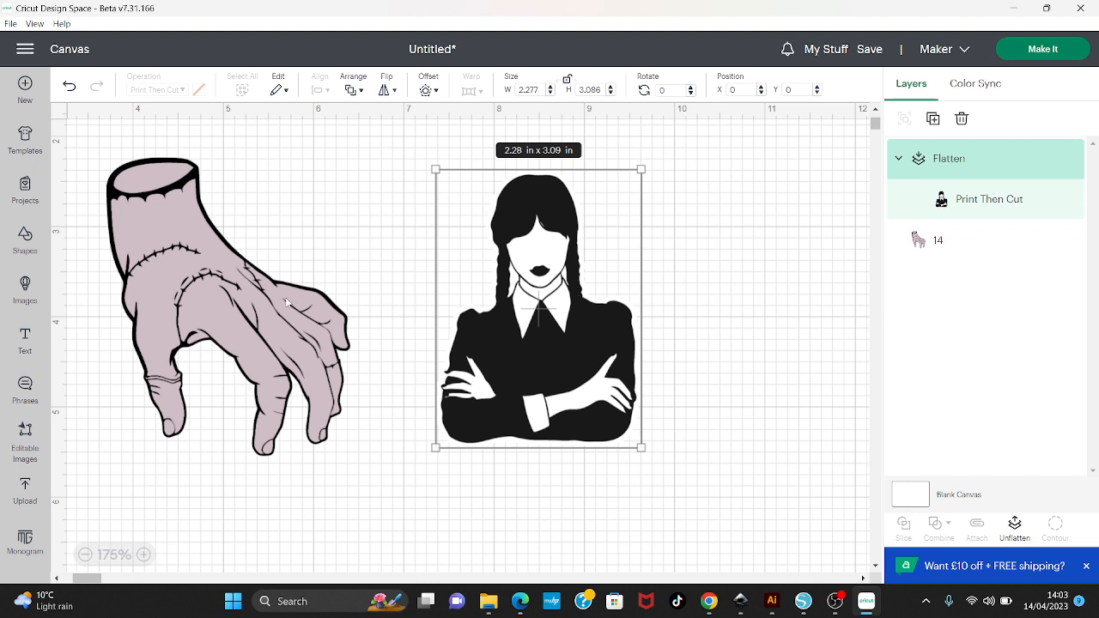
Move the hand closer to the girl and create a 0.083 in offset with rounded corners around it
{"action": "left_click_drag", "start_coordinate": [287, 302], "coordinate": [340, 314]}
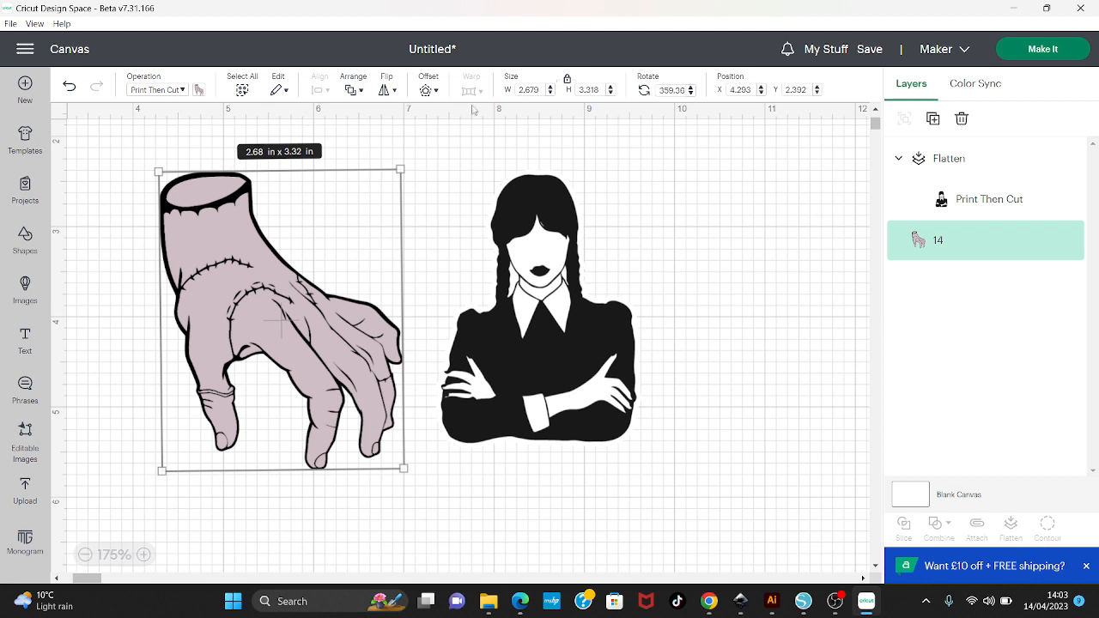
{"action": "left_click", "coordinate": [427, 93]}
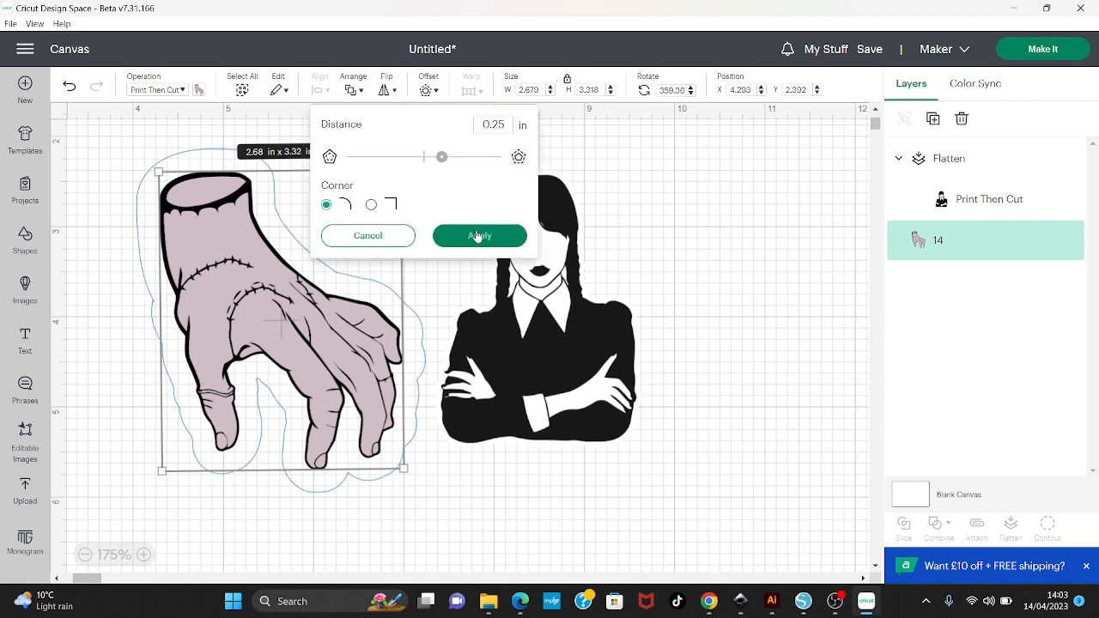
{"action": "left_click_drag", "start_coordinate": [441, 157], "coordinate": [431, 163]}
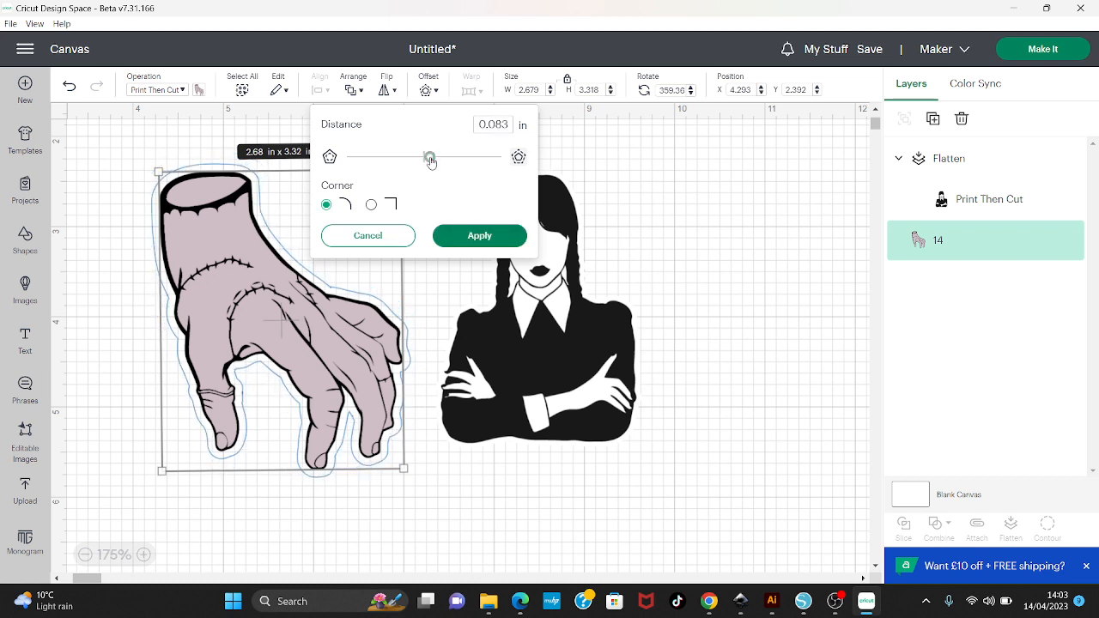
{"action": "left_click", "coordinate": [481, 235]}
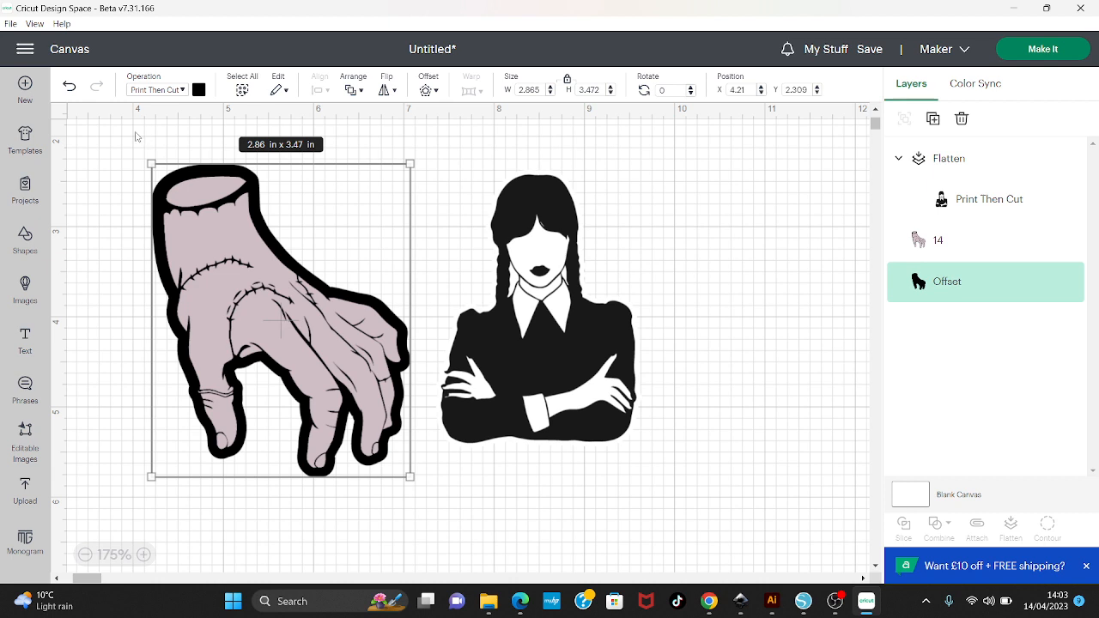
Scale the hand and its black offset together to about 1.89 × 2.29 in and flatten them
{"action": "left_click", "coordinate": [121, 189]}
{"action": "left_click_drag", "start_coordinate": [150, 211], "coordinate": [299, 343]}
{"action": "left_click_drag", "start_coordinate": [255, 267], "coordinate": [307, 354]}
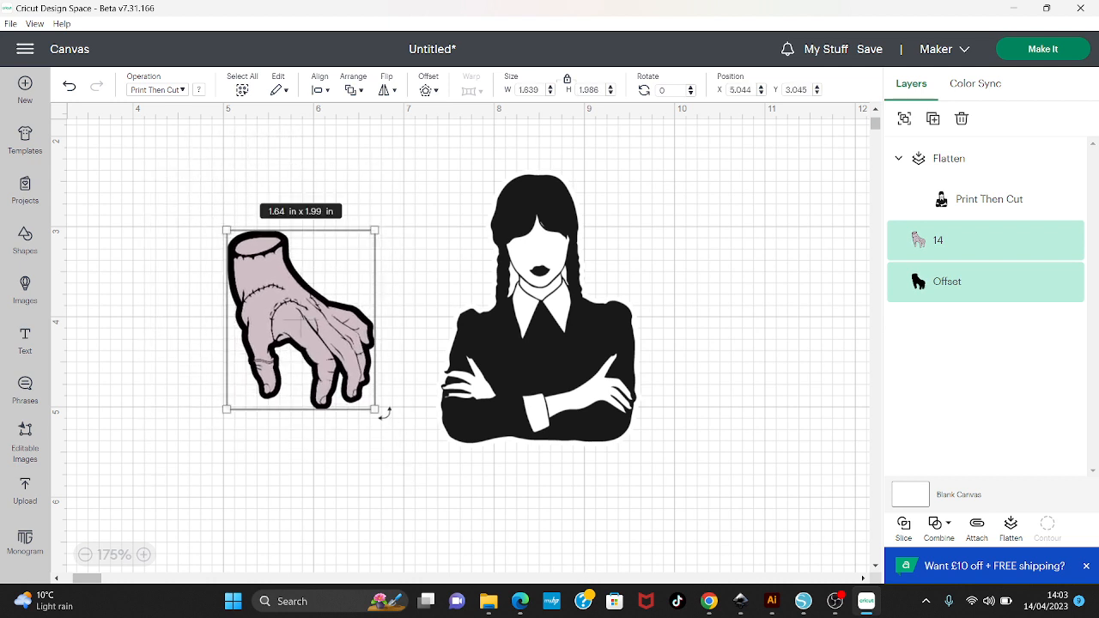
{"action": "left_click_drag", "start_coordinate": [374, 409], "coordinate": [392, 428]}
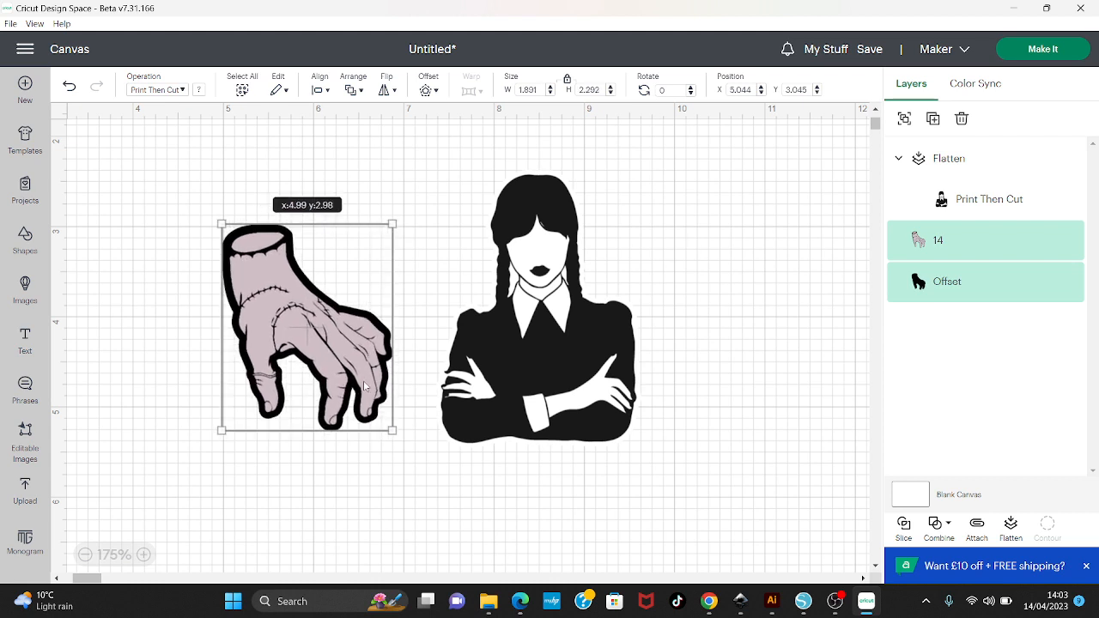
{"action": "left_click", "coordinate": [1011, 525]}
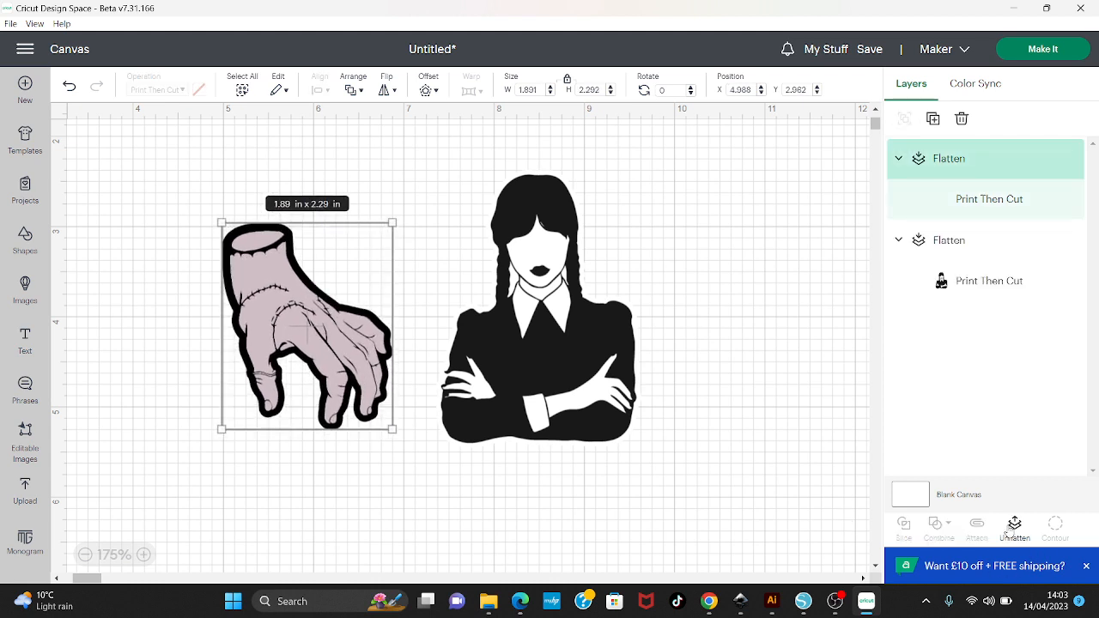
{"action": "left_click", "coordinate": [420, 521]}
Create a 0.083 in welded offset with rounded corners around the flattened hand and colour it light grey
{"action": "left_click", "coordinate": [335, 315]}
{"action": "left_click", "coordinate": [428, 90]}
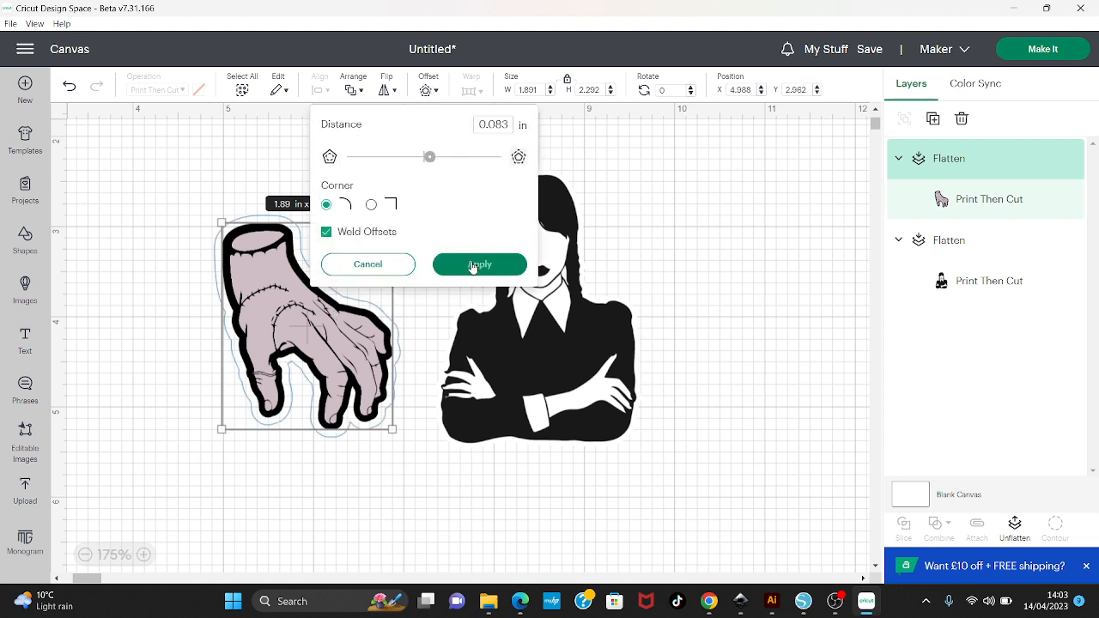
{"action": "left_click", "coordinate": [477, 265]}
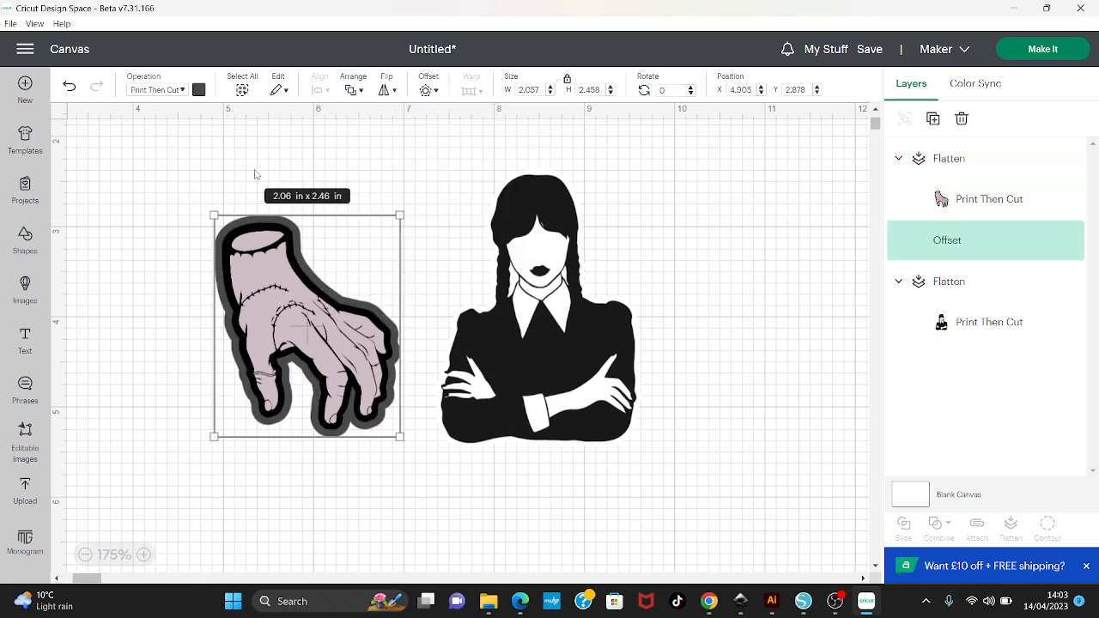
{"action": "left_click", "coordinate": [198, 91]}
{"action": "left_click", "coordinate": [232, 250]}
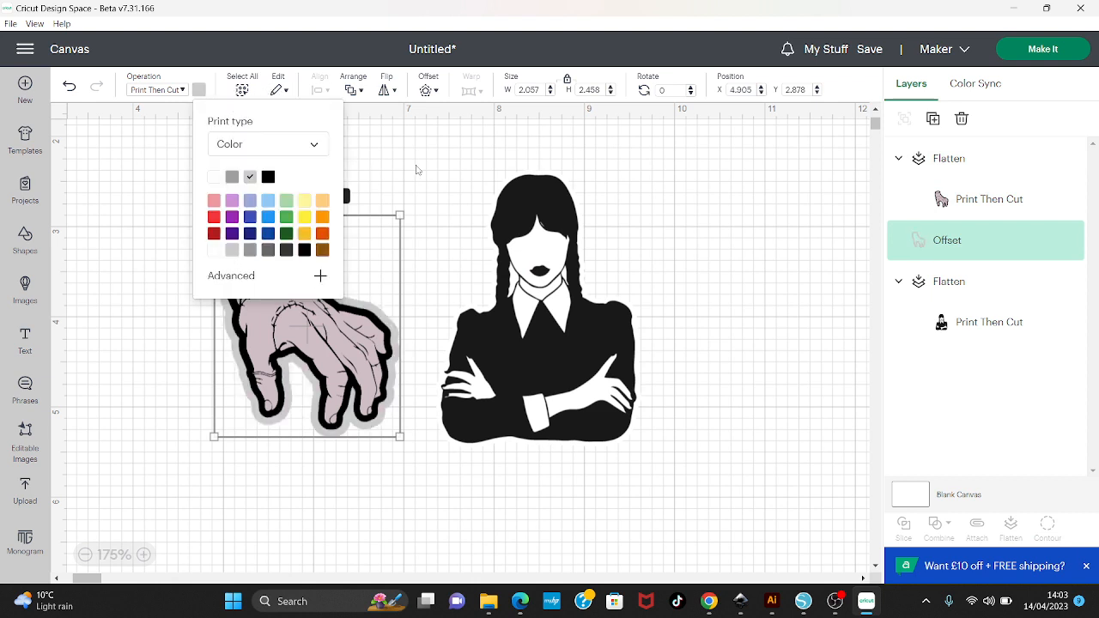
{"action": "left_click", "coordinate": [429, 161]}
Create a 0.083 in welded offset with rounded corners around the flattened girl image
{"action": "left_click", "coordinate": [520, 189]}
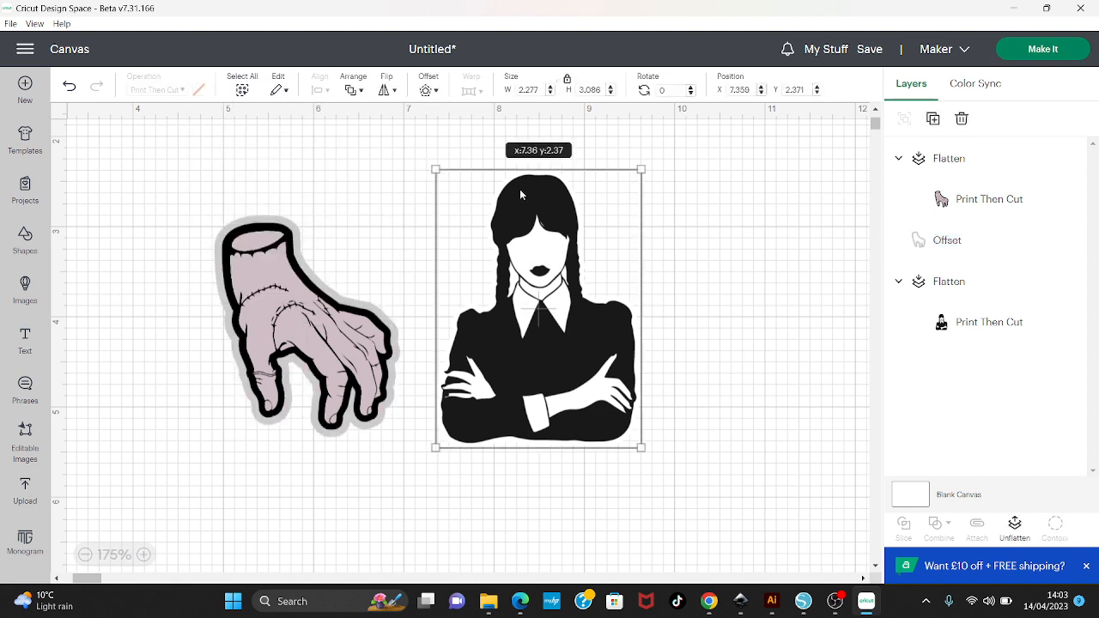
{"action": "left_click", "coordinate": [425, 90]}
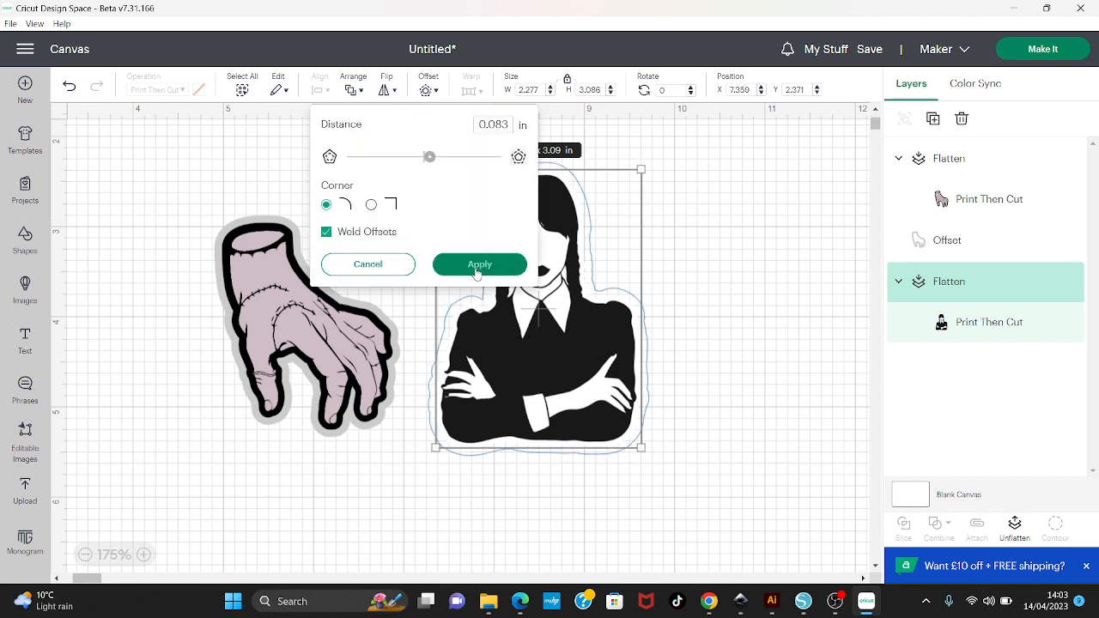
{"action": "left_click", "coordinate": [478, 265]}
{"action": "left_click", "coordinate": [759, 366]}
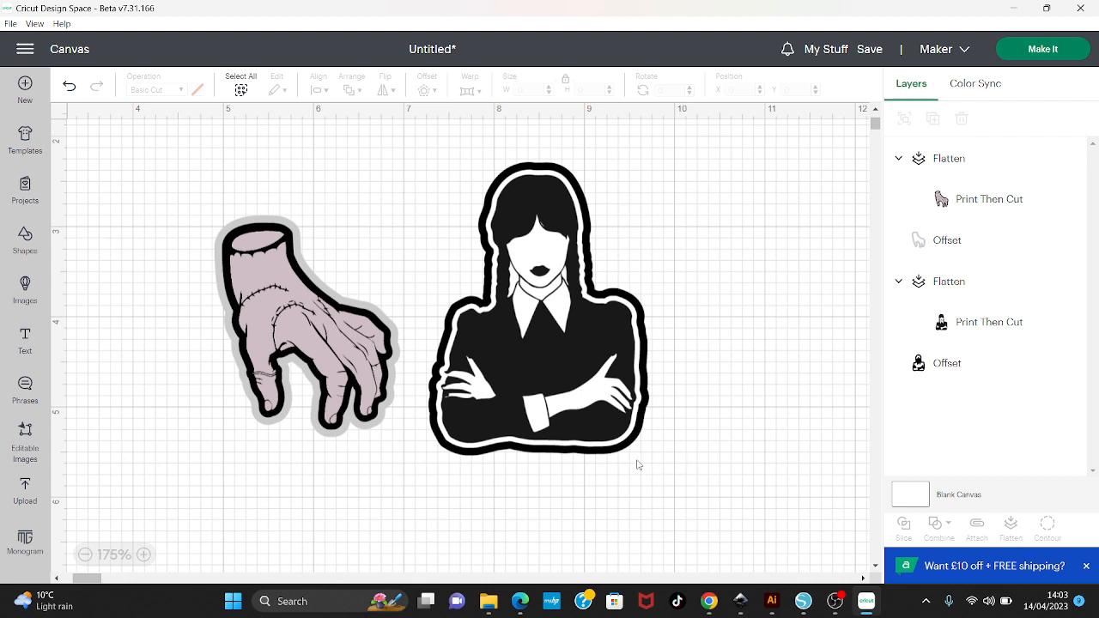
Move the girl and hand images off their new offsets and spread the offsets apart on the canvas
{"action": "left_click_drag", "start_coordinate": [627, 453], "coordinate": [824, 451]}
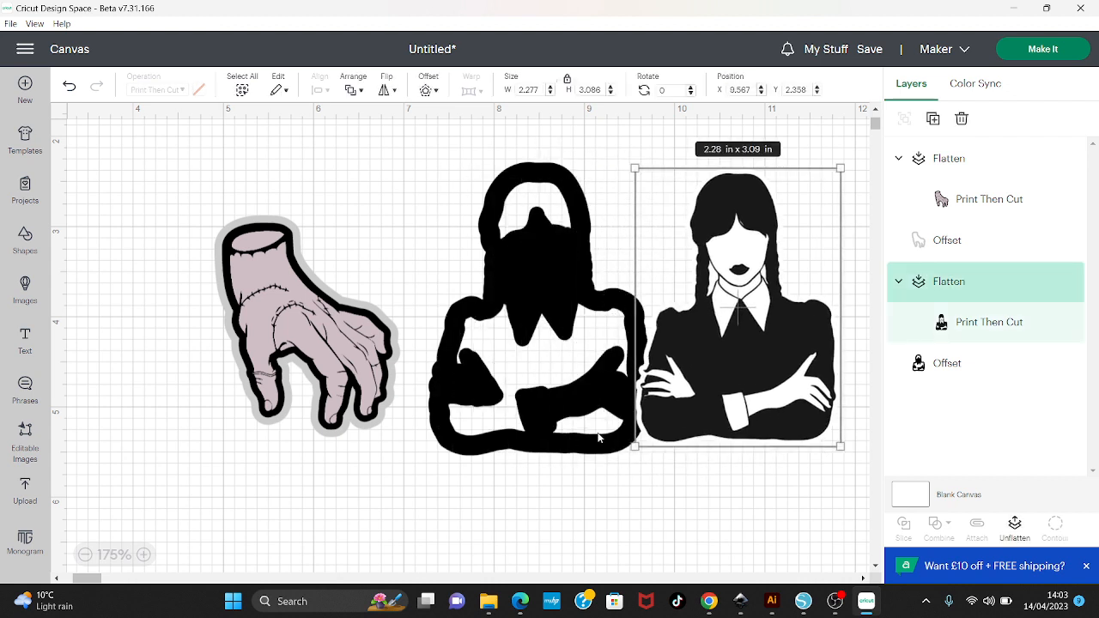
{"action": "left_click_drag", "start_coordinate": [599, 438], "coordinate": [564, 431]}
{"action": "left_click_drag", "start_coordinate": [296, 302], "coordinate": [351, 495]}
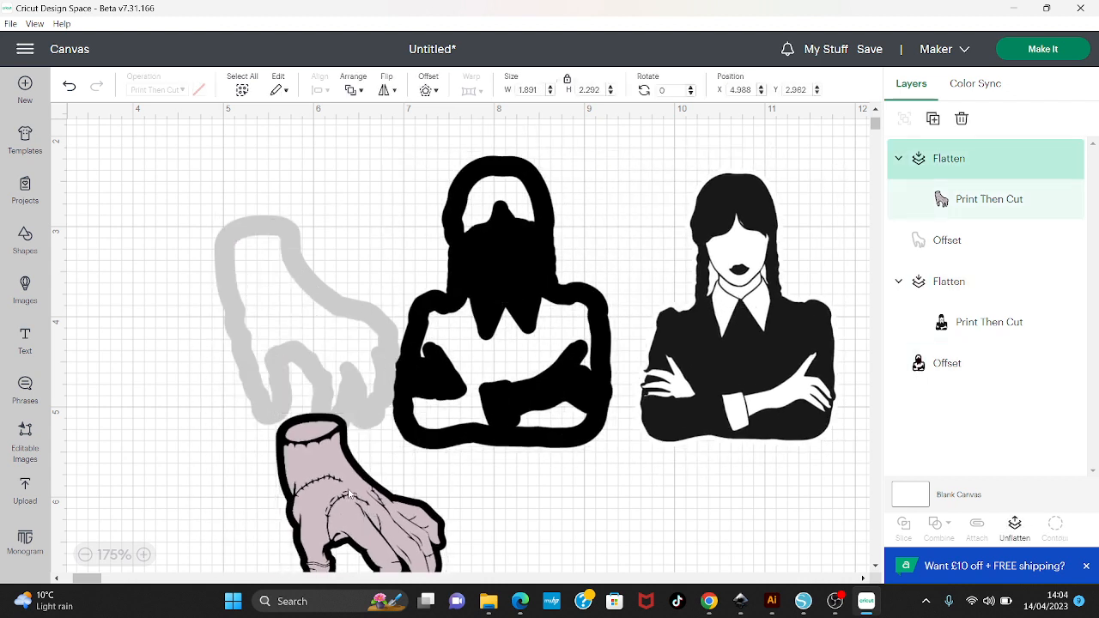
{"action": "left_click_drag", "start_coordinate": [242, 246], "coordinate": [204, 208]}
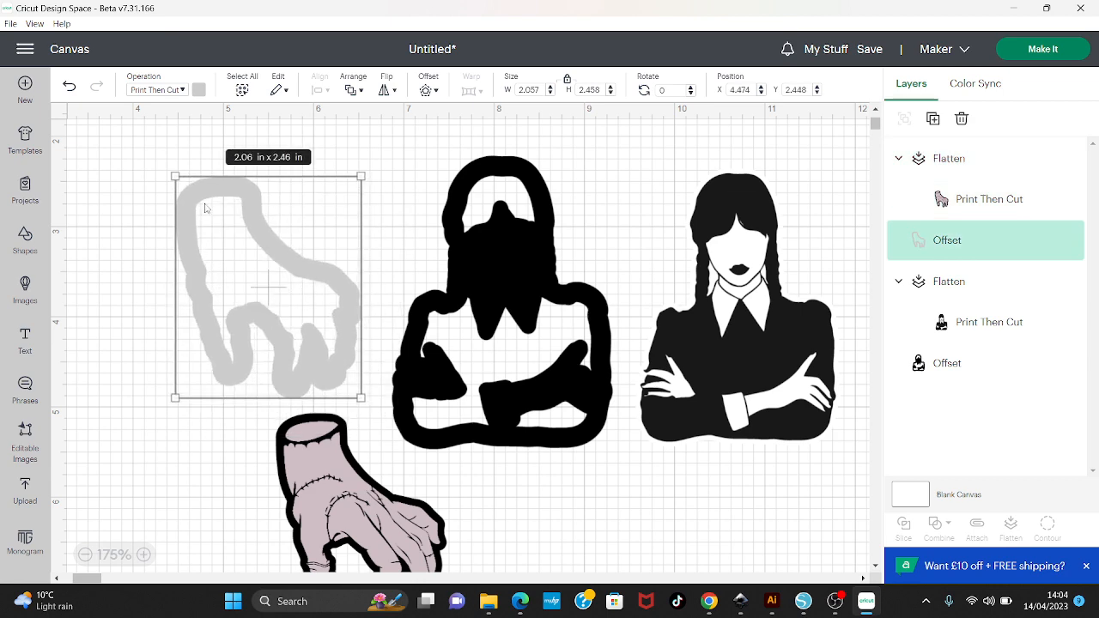
Change the operation of both the hand's and the girl's offsets to Basic Cut
{"action": "left_click", "coordinate": [183, 85]}
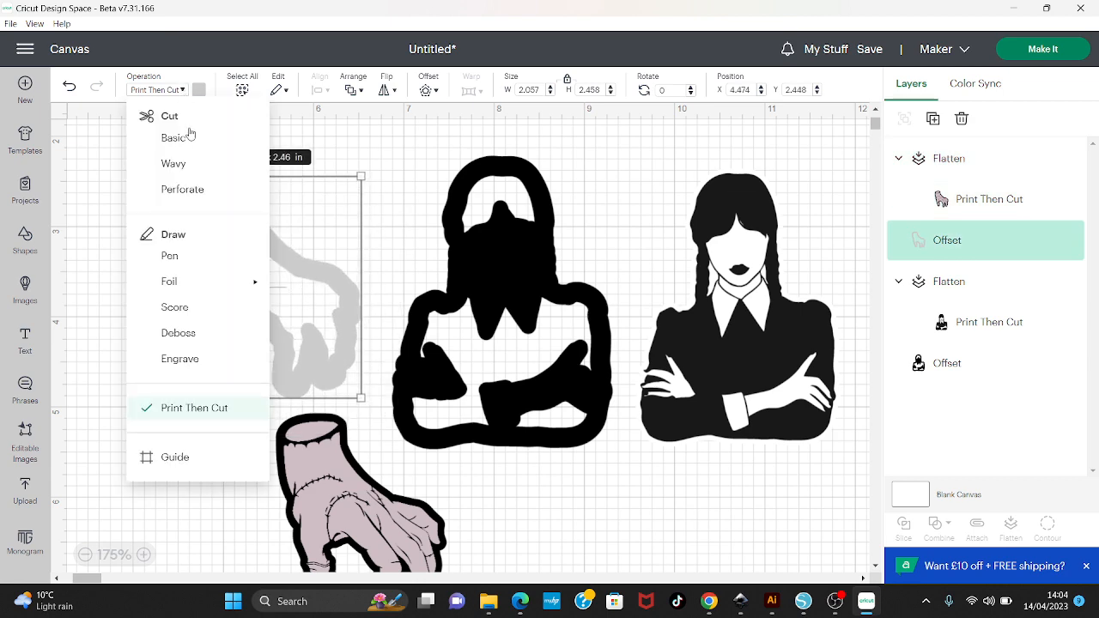
{"action": "left_click", "coordinate": [190, 145]}
{"action": "left_click", "coordinate": [481, 259]}
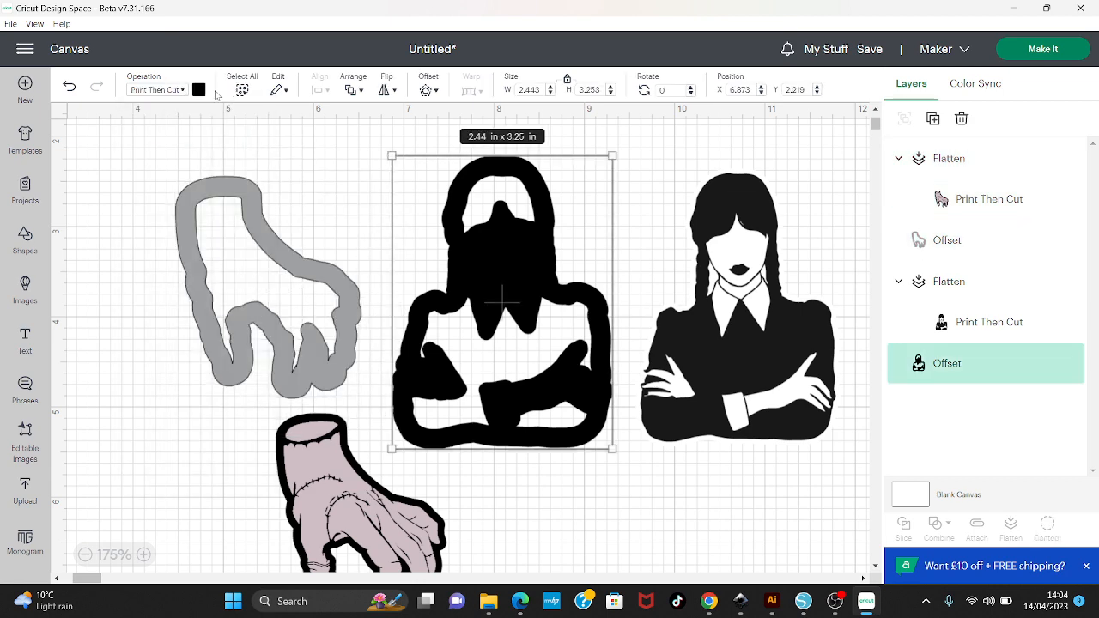
{"action": "left_click", "coordinate": [183, 91]}
{"action": "left_click", "coordinate": [189, 142]}
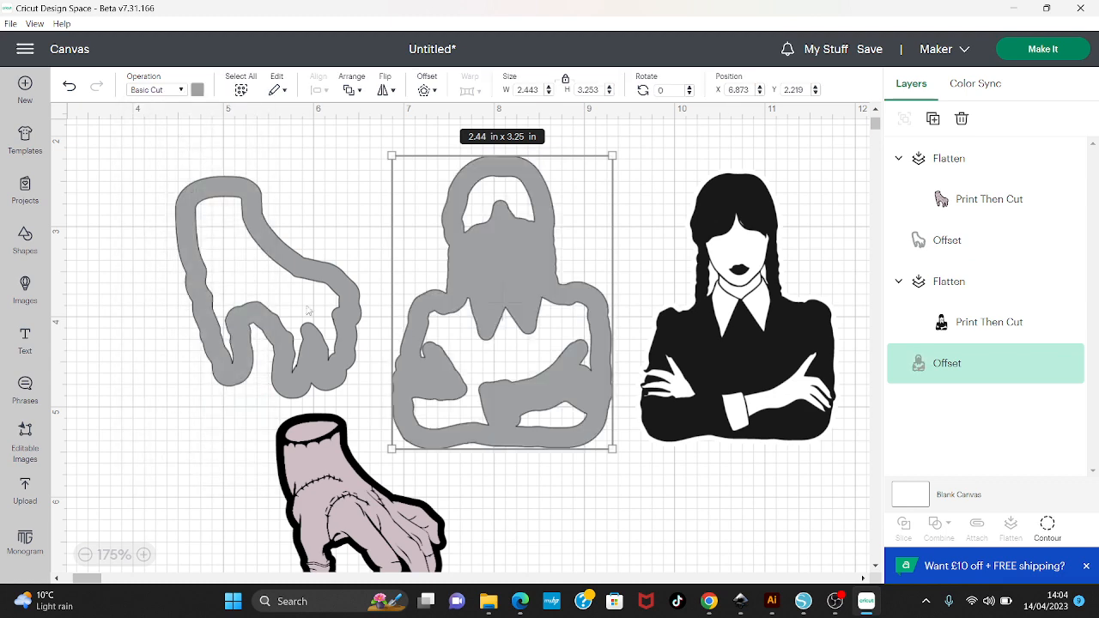
Hide all inner contours of the hand's offset to make it a solid shape
{"action": "left_click", "coordinate": [318, 331]}
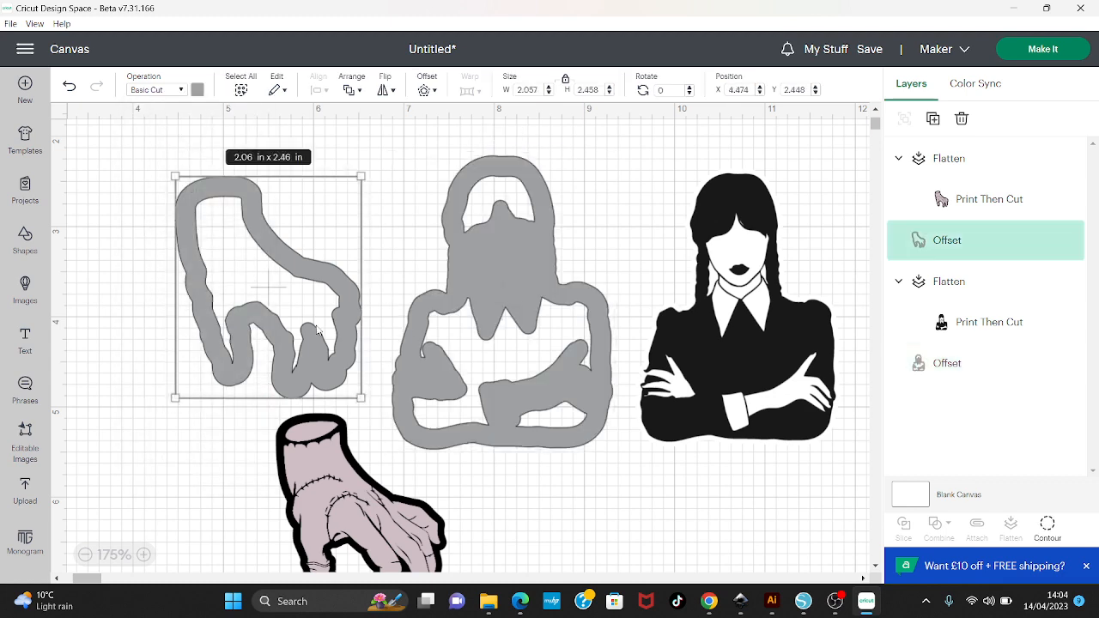
{"action": "left_click", "coordinate": [1047, 525]}
{"action": "left_click", "coordinate": [807, 478]}
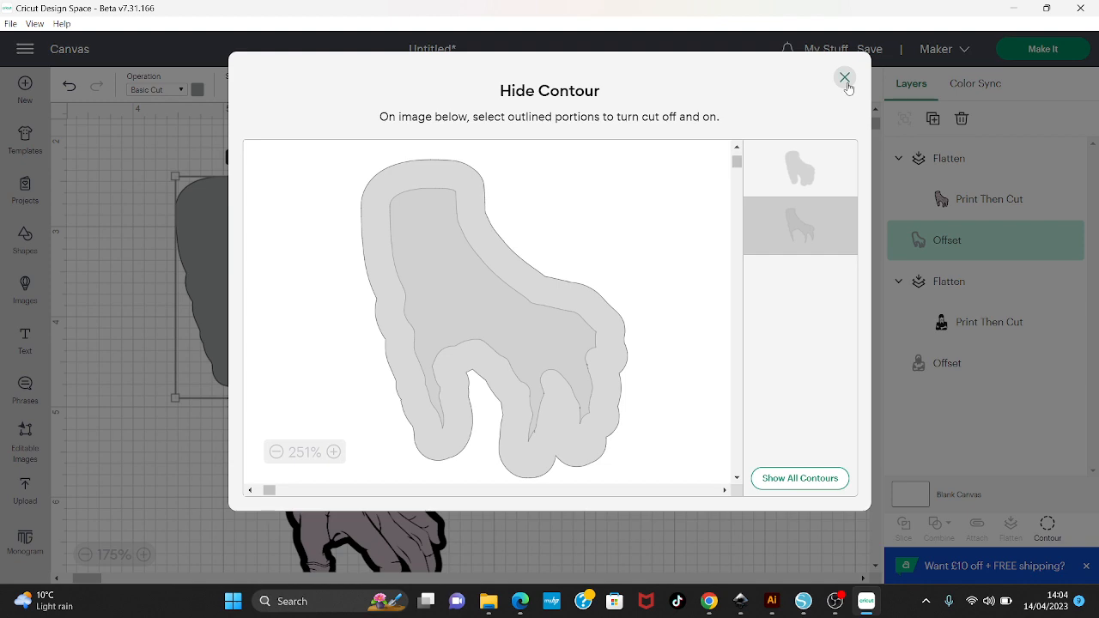
{"action": "left_click", "coordinate": [845, 78]}
Hide all inner contours of the girl's offset to make it a solid shape
{"action": "left_click", "coordinate": [474, 323]}
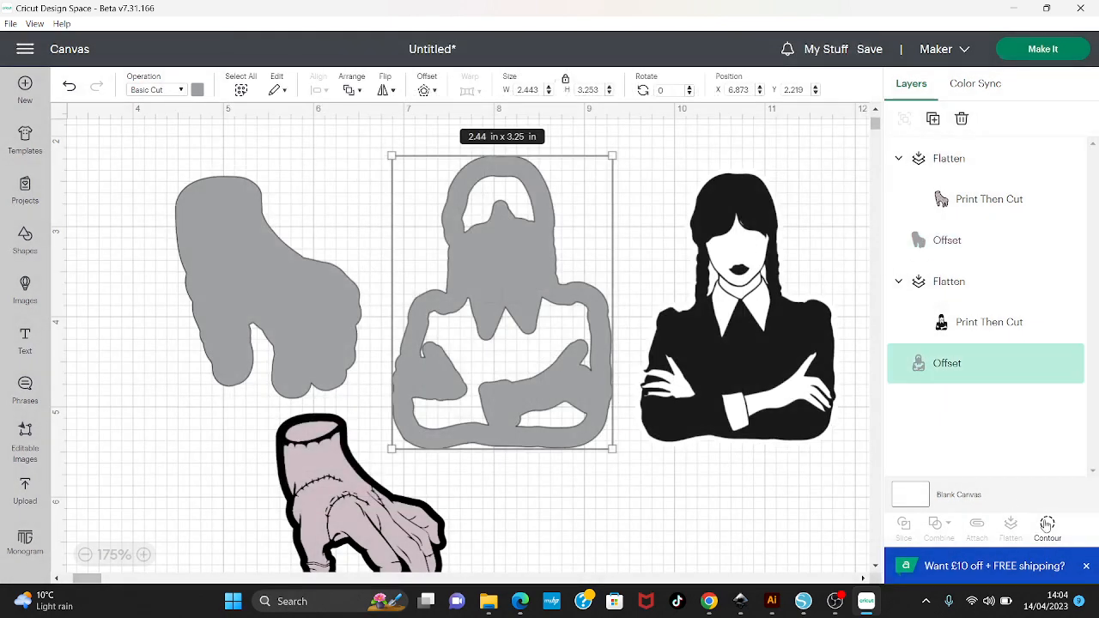
{"action": "left_click", "coordinate": [1047, 523]}
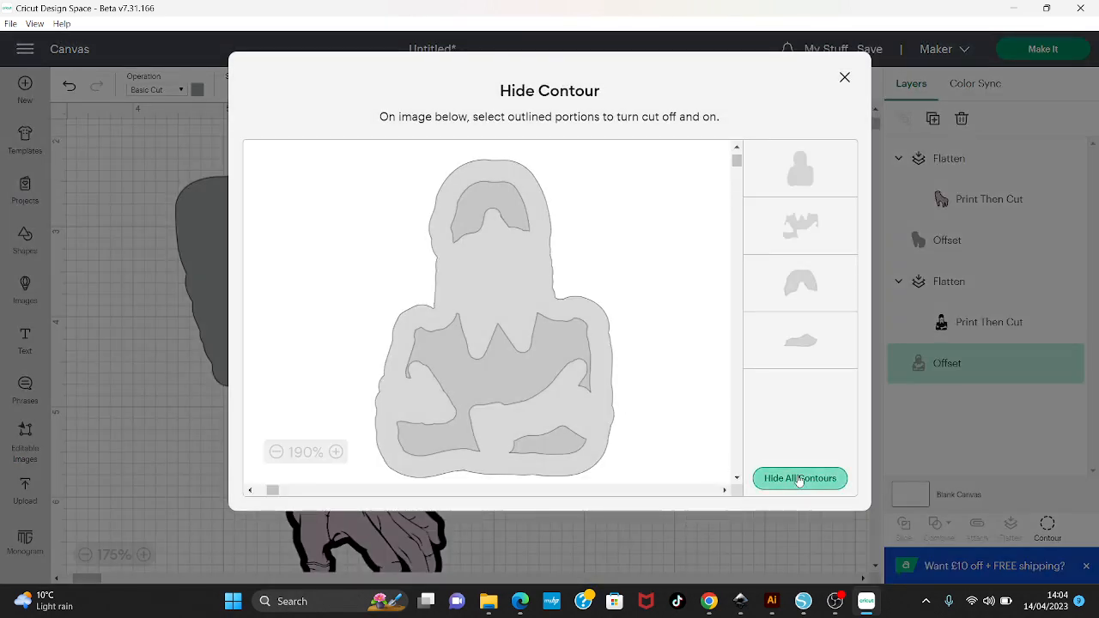
{"action": "left_click", "coordinate": [799, 478]}
{"action": "left_click", "coordinate": [845, 77]}
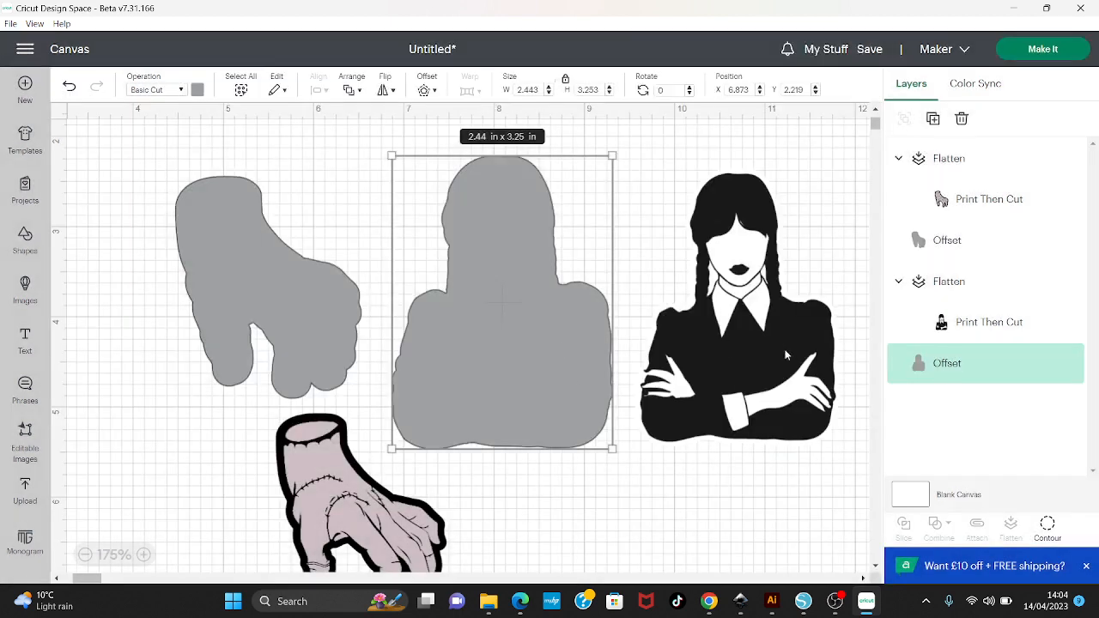
Place the girl and hand images on their solid offsets, and shift the hand with its offset slightly down the canvas
{"action": "left_click_drag", "start_coordinate": [785, 354], "coordinate": [559, 359]}
{"action": "left_click_drag", "start_coordinate": [392, 551], "coordinate": [297, 318]}
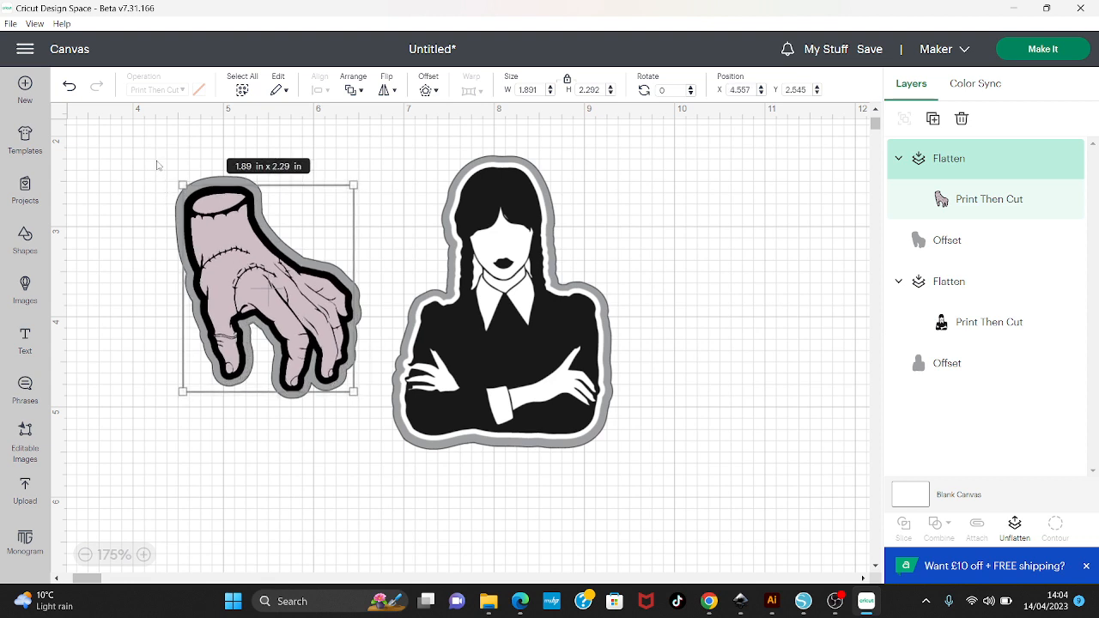
{"action": "left_click_drag", "start_coordinate": [157, 160], "coordinate": [373, 422]}
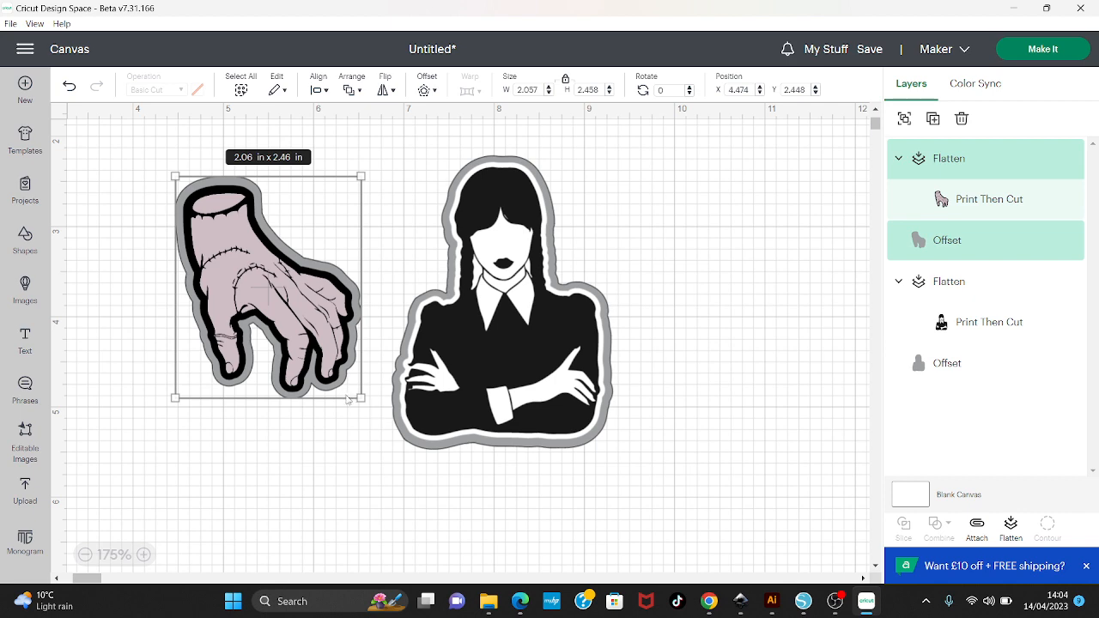
{"action": "left_click_drag", "start_coordinate": [347, 399], "coordinate": [353, 436]}
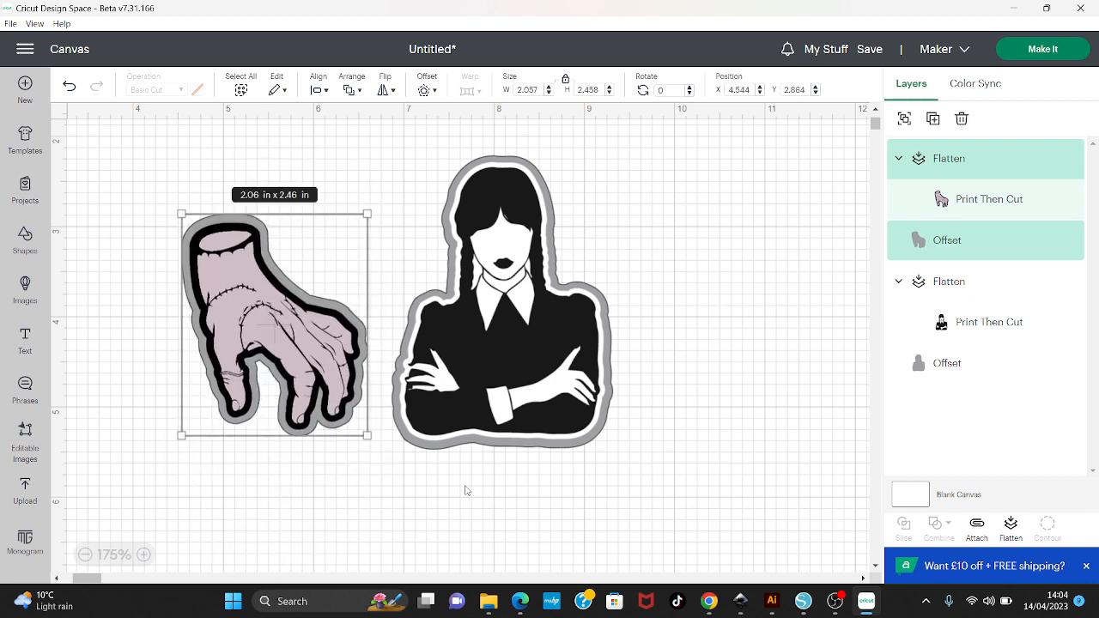
Move only the hand's solid offset down the canvas, leaving the hand image in place
{"action": "left_click", "coordinate": [466, 490]}
{"action": "mouse_move", "coordinate": [348, 376]}
{"action": "left_mouse_down"}
{"action": "mouse_move", "coordinate": [357, 437]}
{"action": "mouse_move", "coordinate": [416, 520]}
{"action": "mouse_move", "coordinate": [335, 418]}
{"action": "mouse_move", "coordinate": [338, 382]}
{"action": "left_mouse_up"}
{"action": "left_click", "coordinate": [257, 276]}
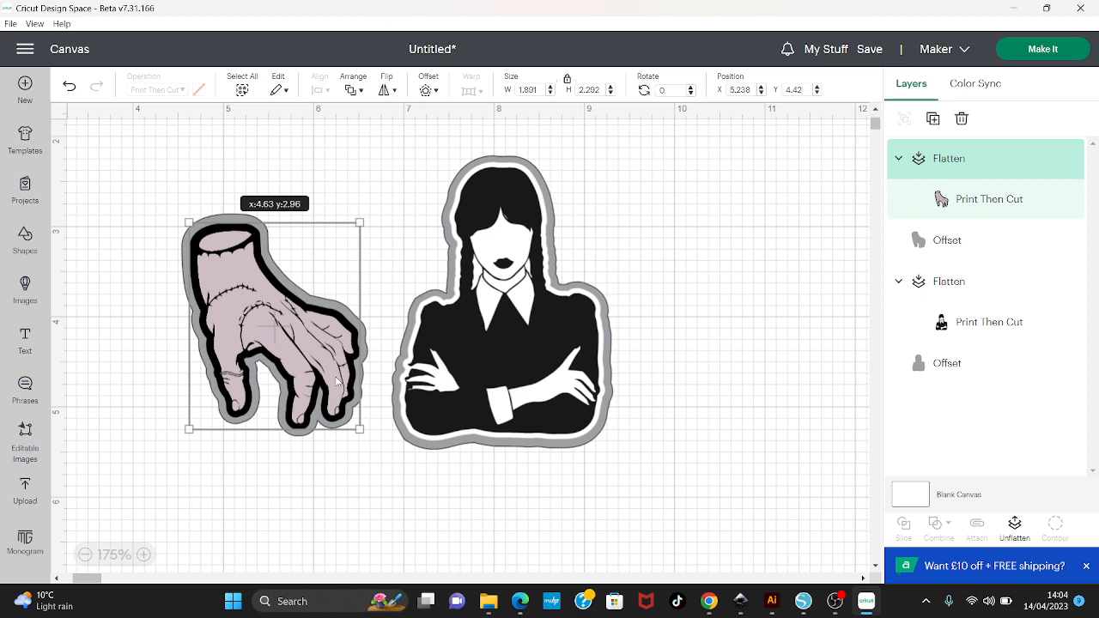
{"action": "left_click_drag", "start_coordinate": [337, 382], "coordinate": [337, 382]}
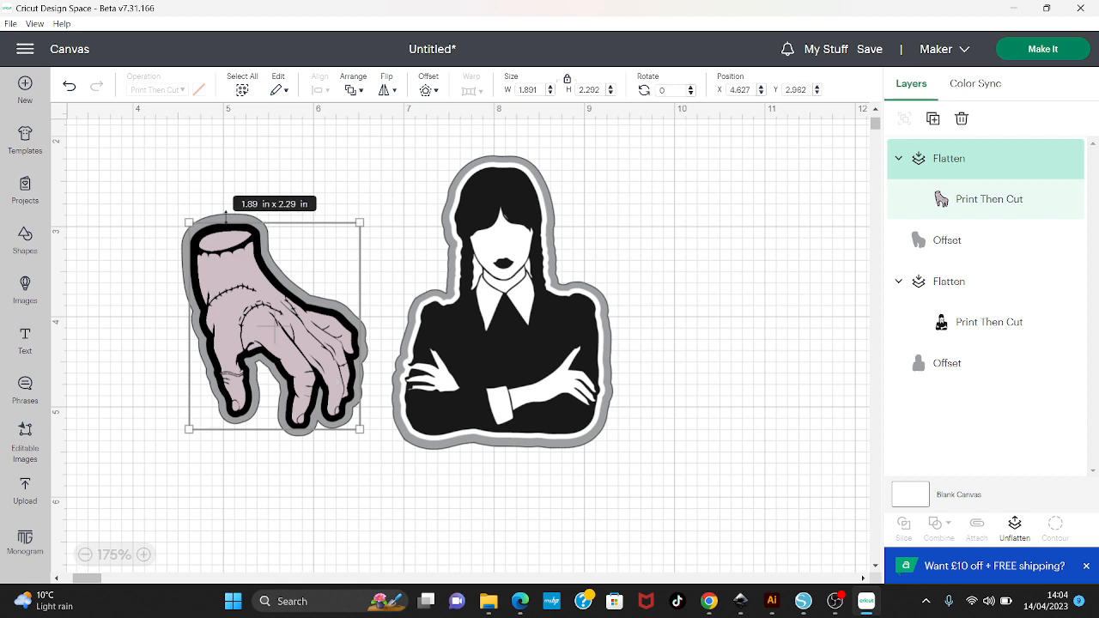
{"action": "left_click", "coordinate": [224, 176]}
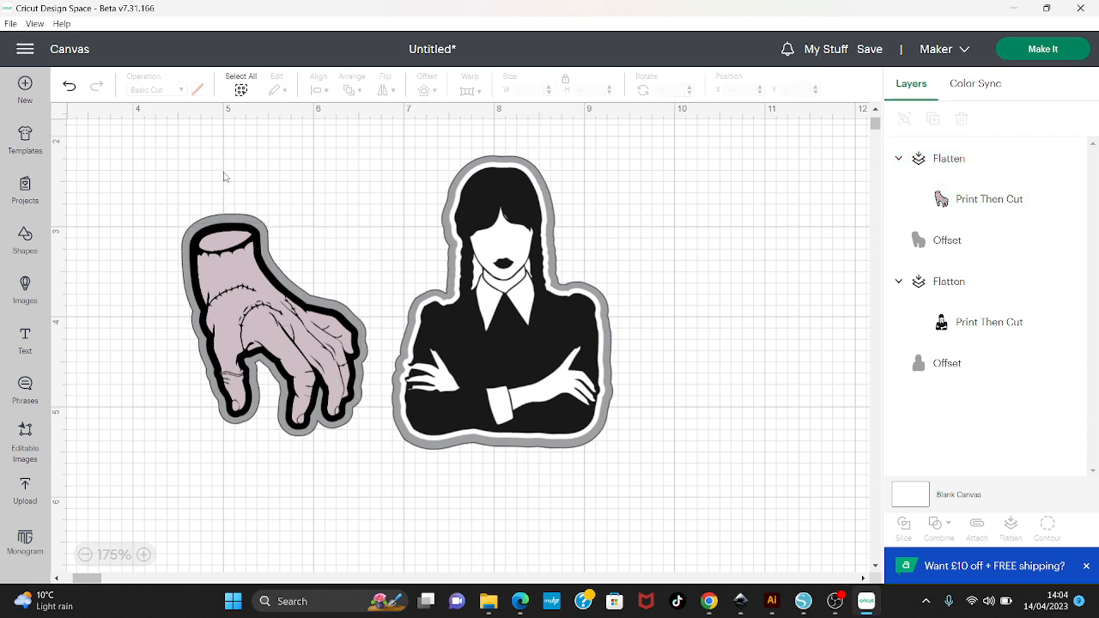
{"action": "left_click", "coordinate": [220, 224]}
{"action": "left_click_drag", "start_coordinate": [260, 330], "coordinate": [314, 415]}
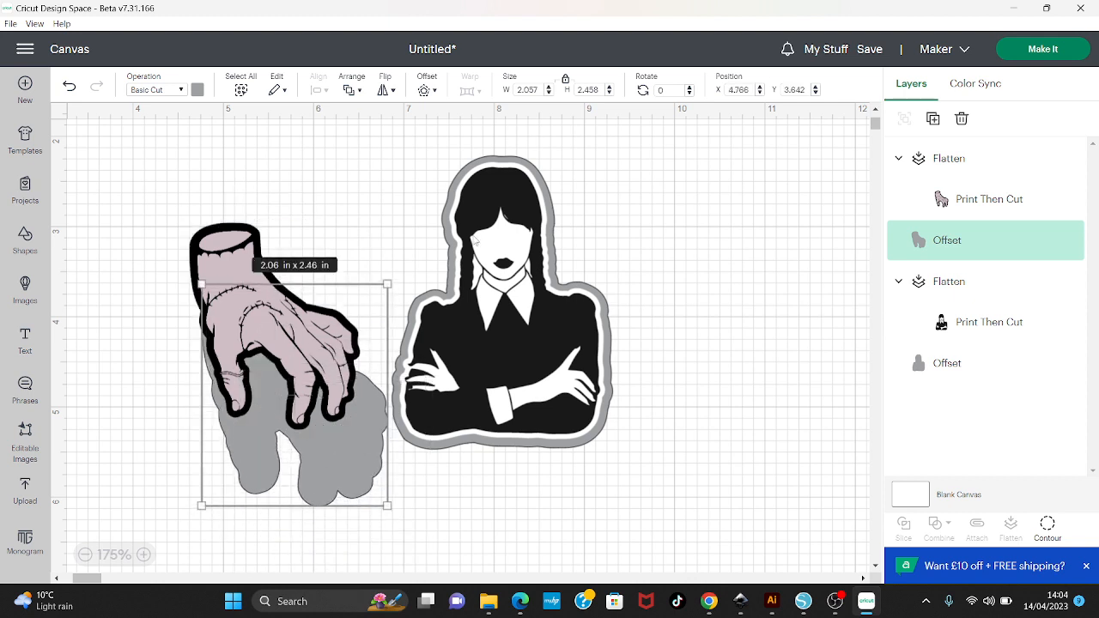
Make a horizontally flipped duplicate of the hand's solid offset and delete that duplicate
{"action": "left_click", "coordinate": [941, 121]}
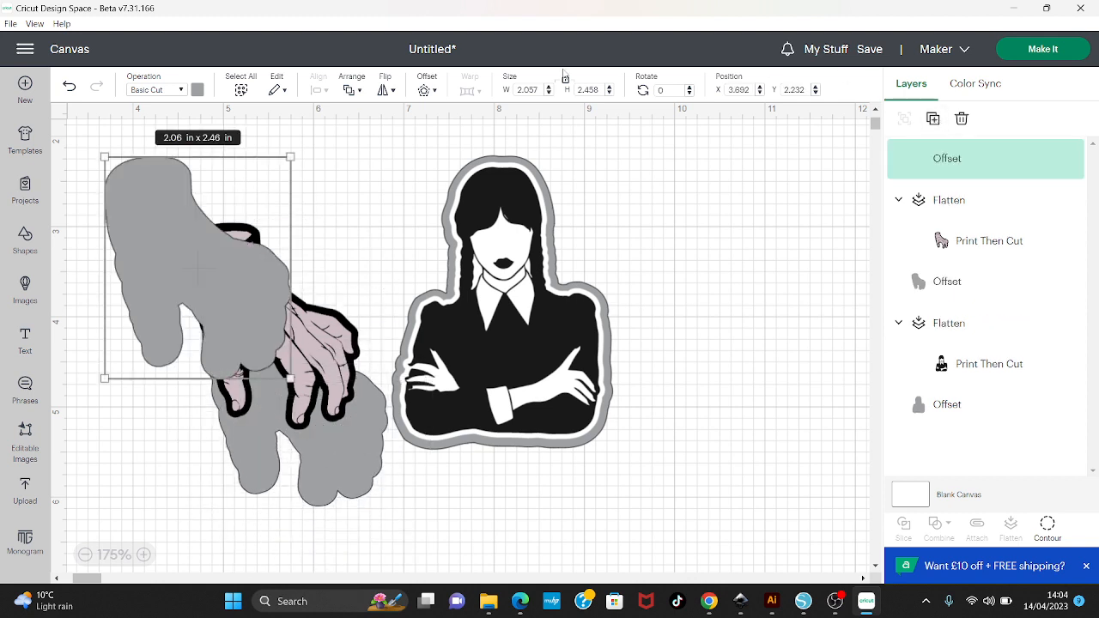
{"action": "left_click", "coordinate": [388, 91]}
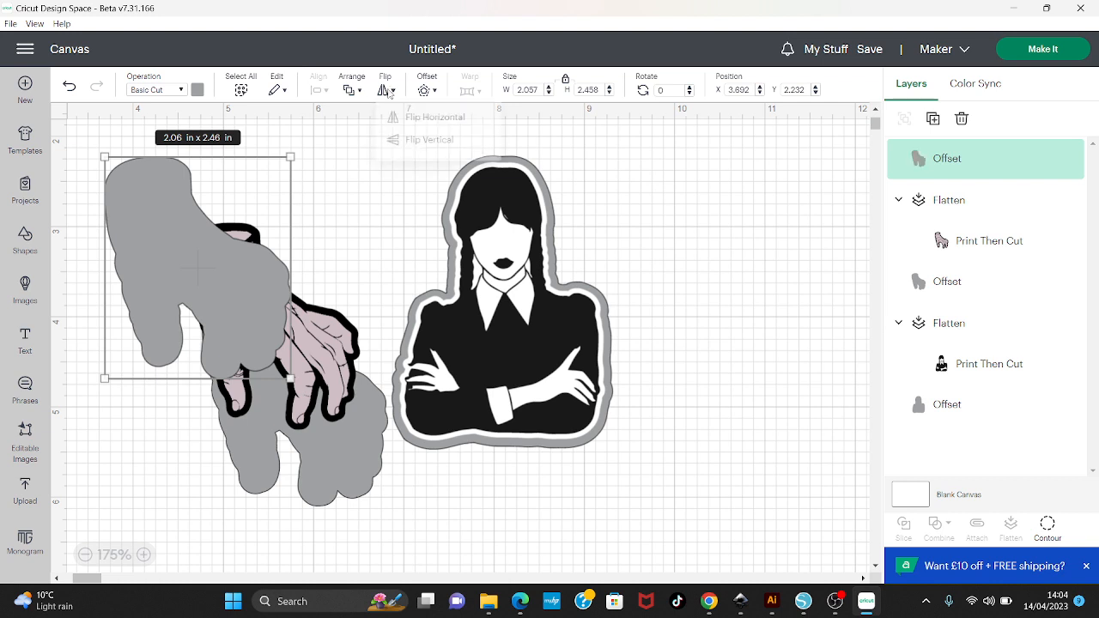
{"action": "left_click", "coordinate": [461, 120]}
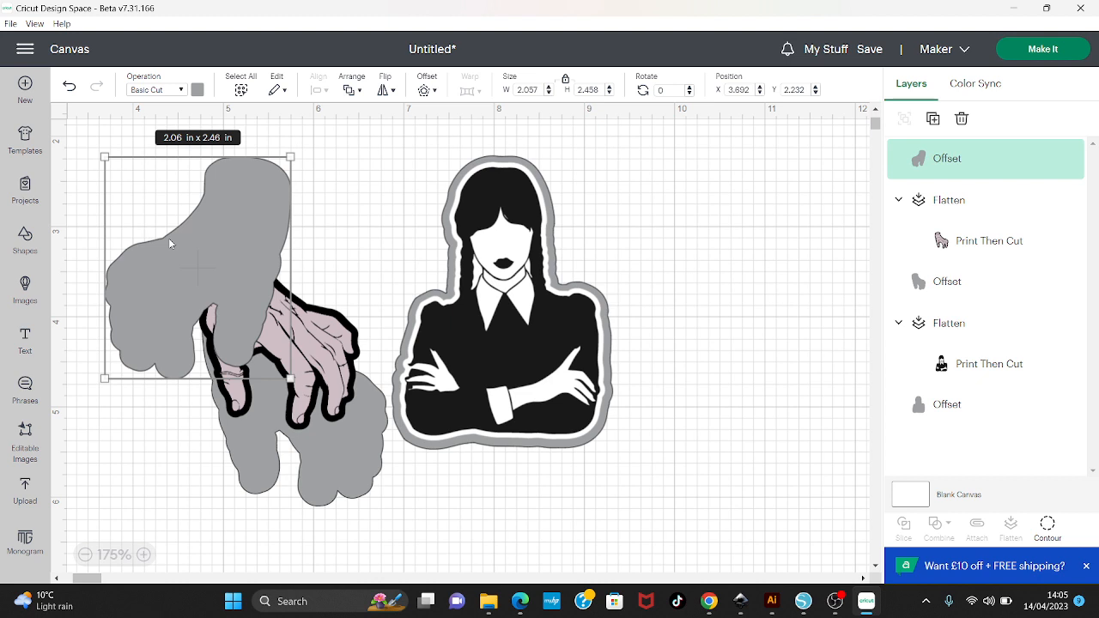
{"action": "left_click_drag", "start_coordinate": [201, 224], "coordinate": [299, 289]}
{"action": "key", "text": "Delete"}
Place the hand image back on its offset and spread the hand and girl stickers apart, each moved together with its offset
{"action": "left_click", "coordinate": [309, 351]}
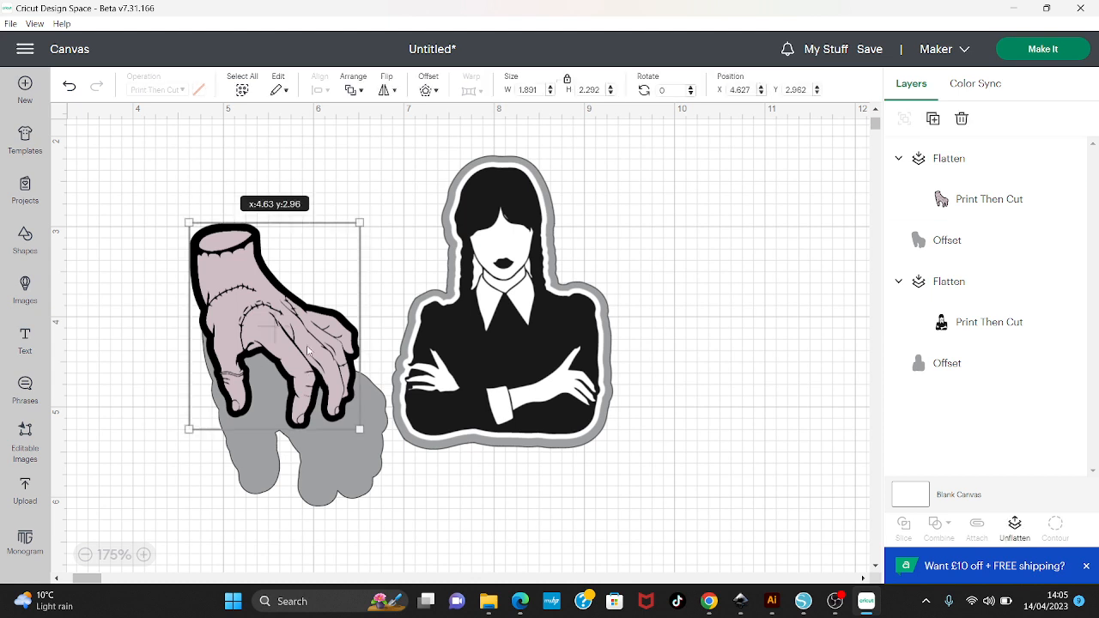
{"action": "left_click_drag", "start_coordinate": [309, 352], "coordinate": [331, 421]}
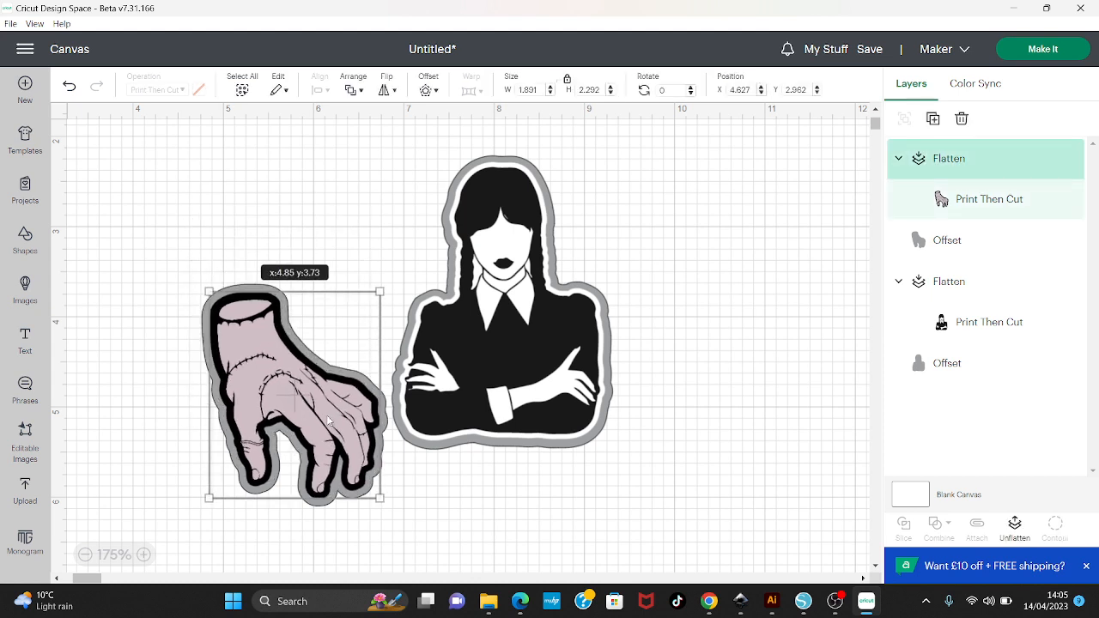
{"action": "left_click", "coordinate": [408, 160]}
{"action": "left_click", "coordinate": [599, 428]}
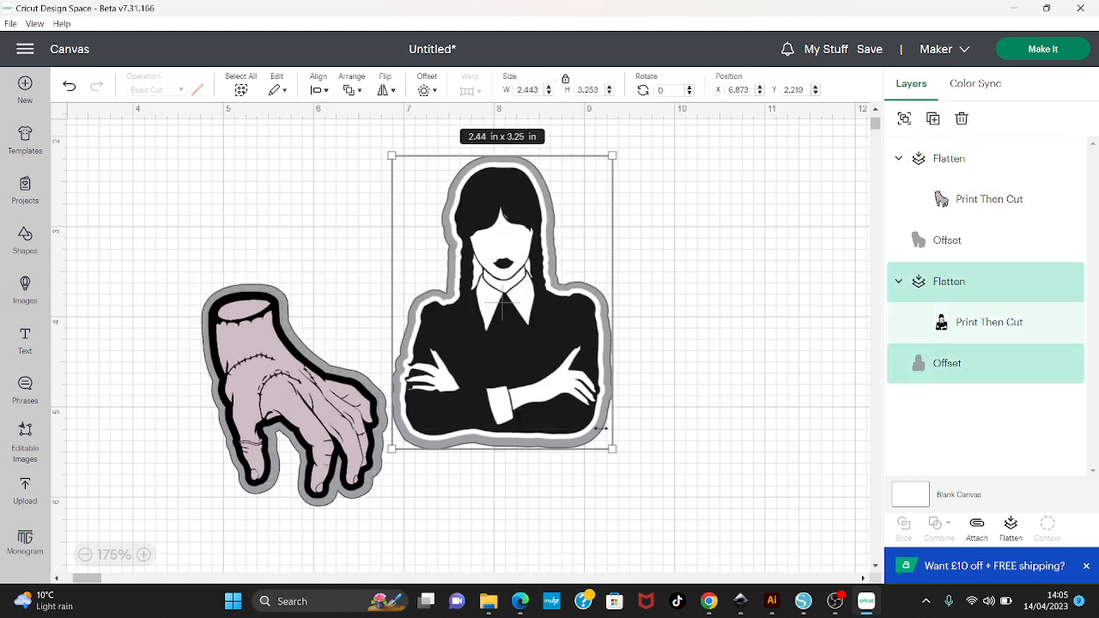
{"action": "left_click_drag", "start_coordinate": [598, 428], "coordinate": [753, 400]}
{"action": "left_click", "coordinate": [163, 256]}
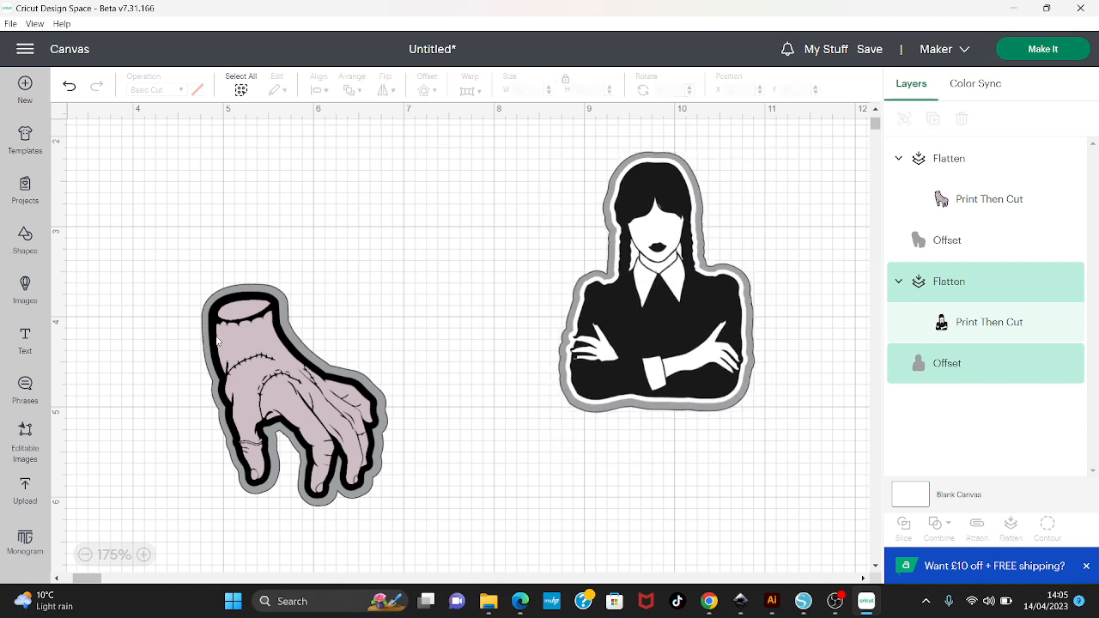
{"action": "left_click_drag", "start_coordinate": [158, 247], "coordinate": [408, 529]}
{"action": "left_click_drag", "start_coordinate": [292, 395], "coordinate": [196, 260]}
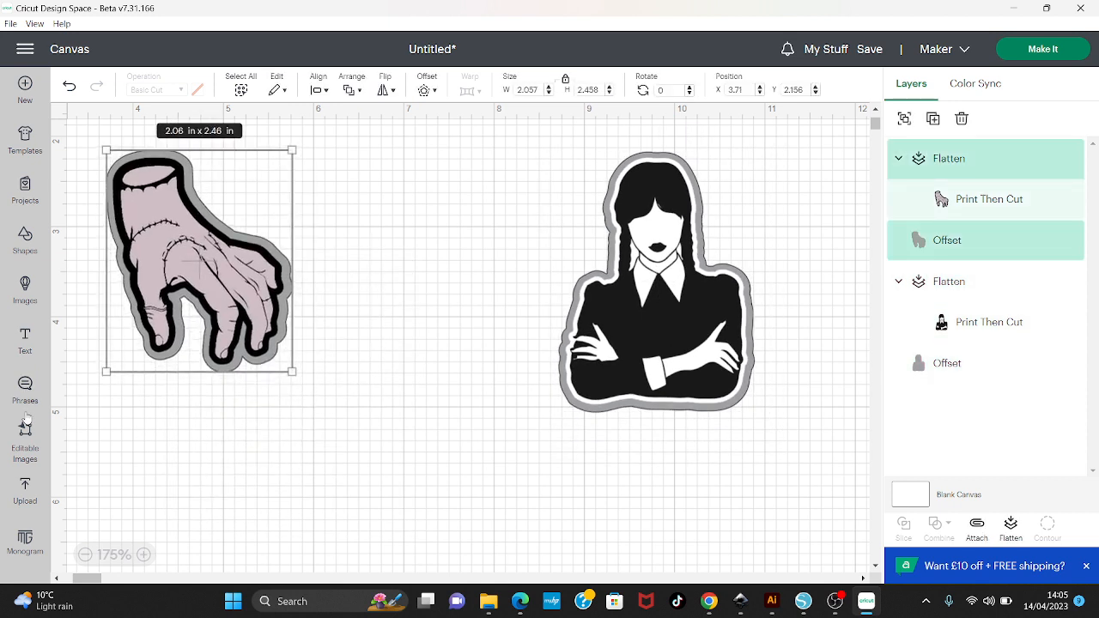
Add a text object between the hand and girl stickers and enter a first name
{"action": "left_click", "coordinate": [25, 336]}
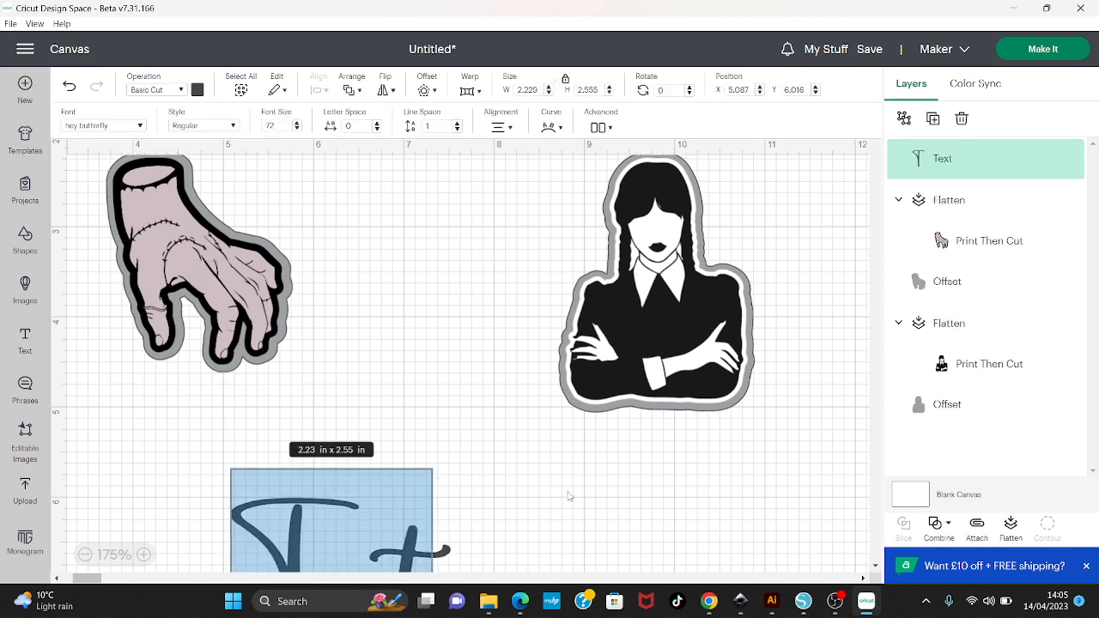
{"action": "left_click_drag", "start_coordinate": [416, 554], "coordinate": [473, 398]}
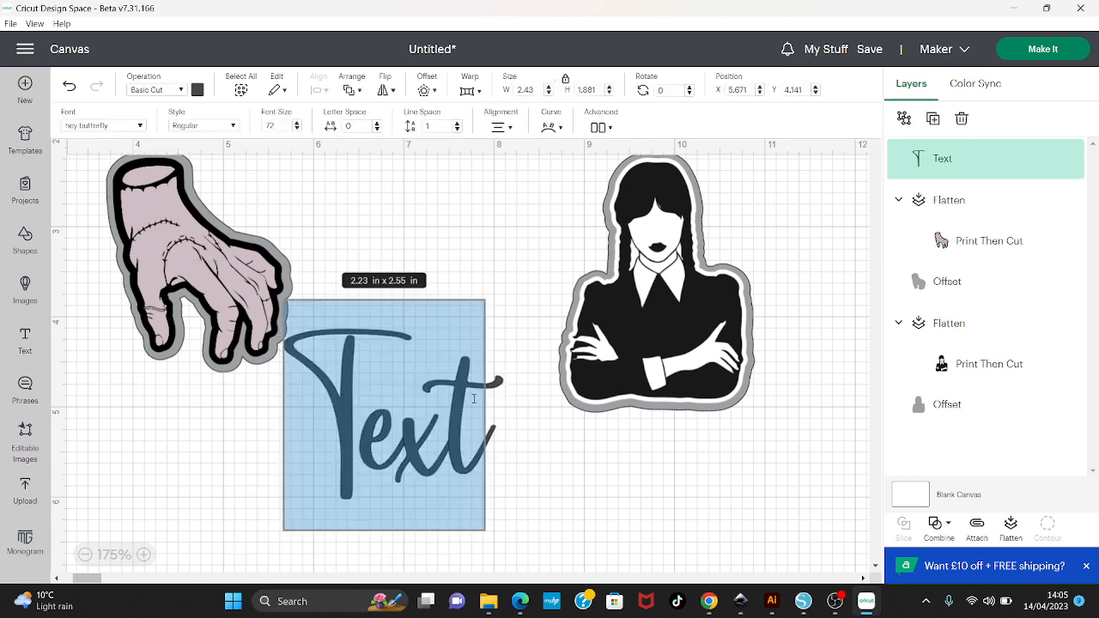
{"action": "type", "text": "Emi"}
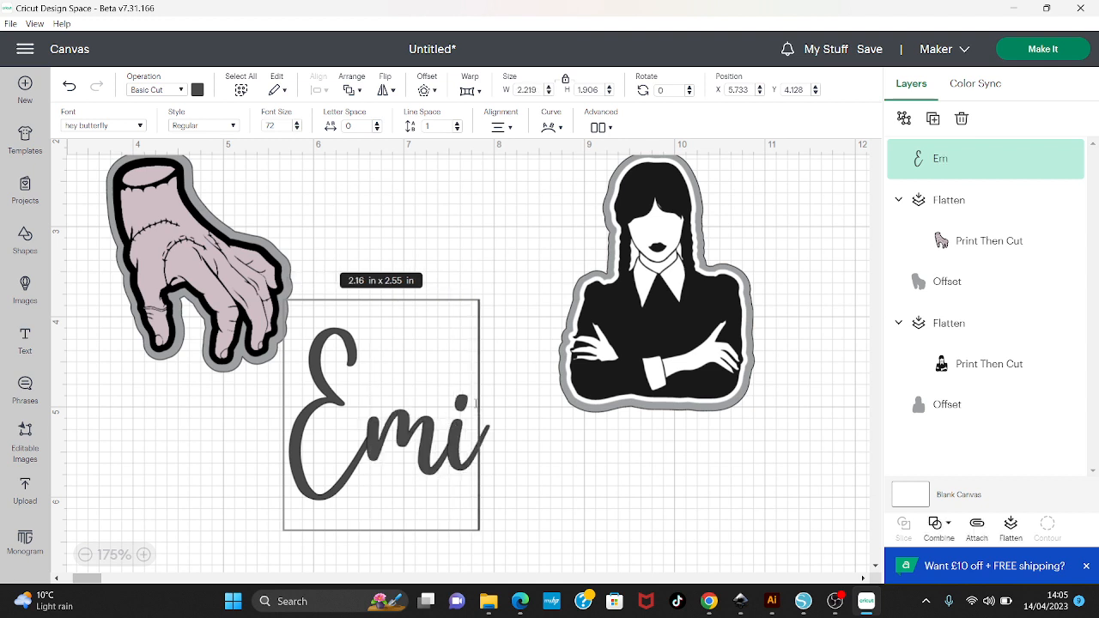
{"action": "type", "text": "llie"}
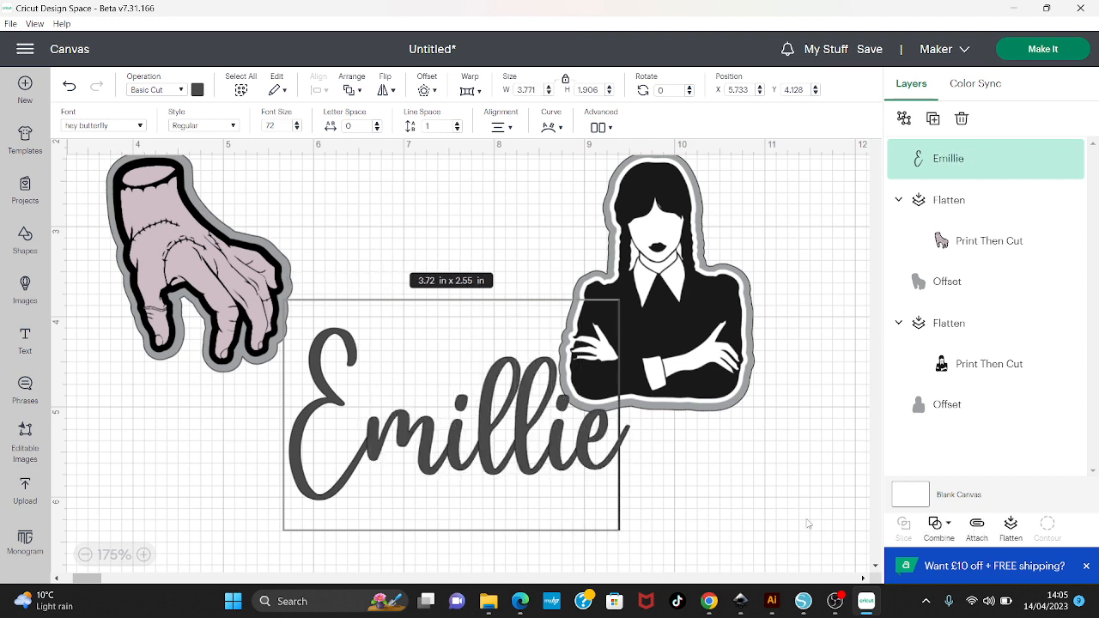
Enlarge the name text to about 4.38 by 2.22 in and position it below and between the two stickers
{"action": "left_click", "coordinate": [706, 500]}
{"action": "left_click_drag", "start_coordinate": [575, 440], "coordinate": [575, 452]}
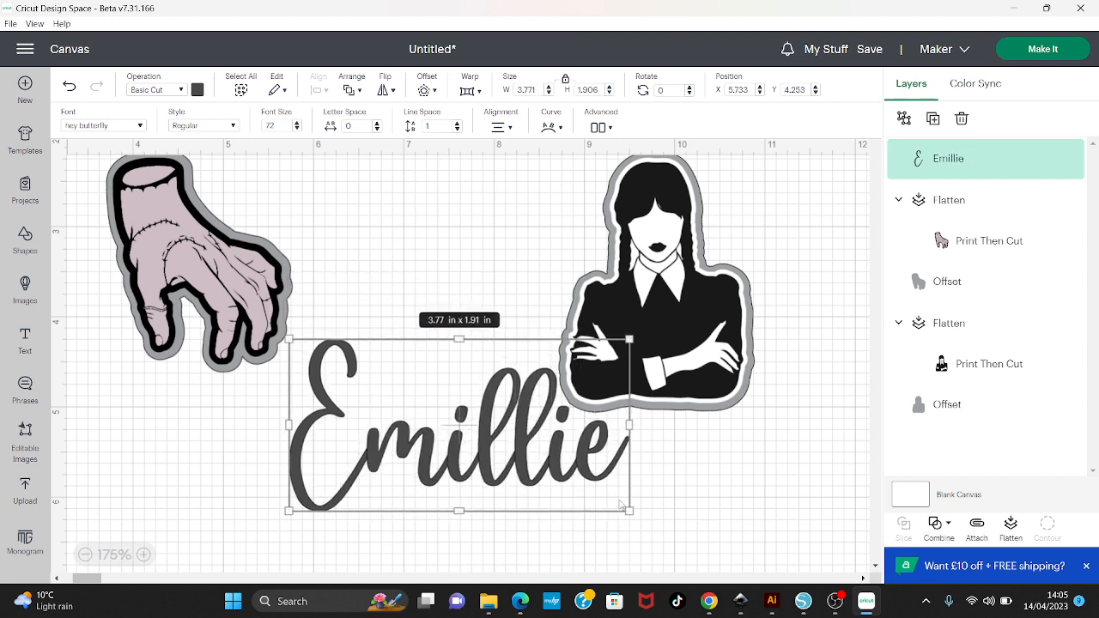
{"action": "left_click_drag", "start_coordinate": [629, 510], "coordinate": [684, 538]}
{"action": "left_click_drag", "start_coordinate": [653, 486], "coordinate": [615, 485]}
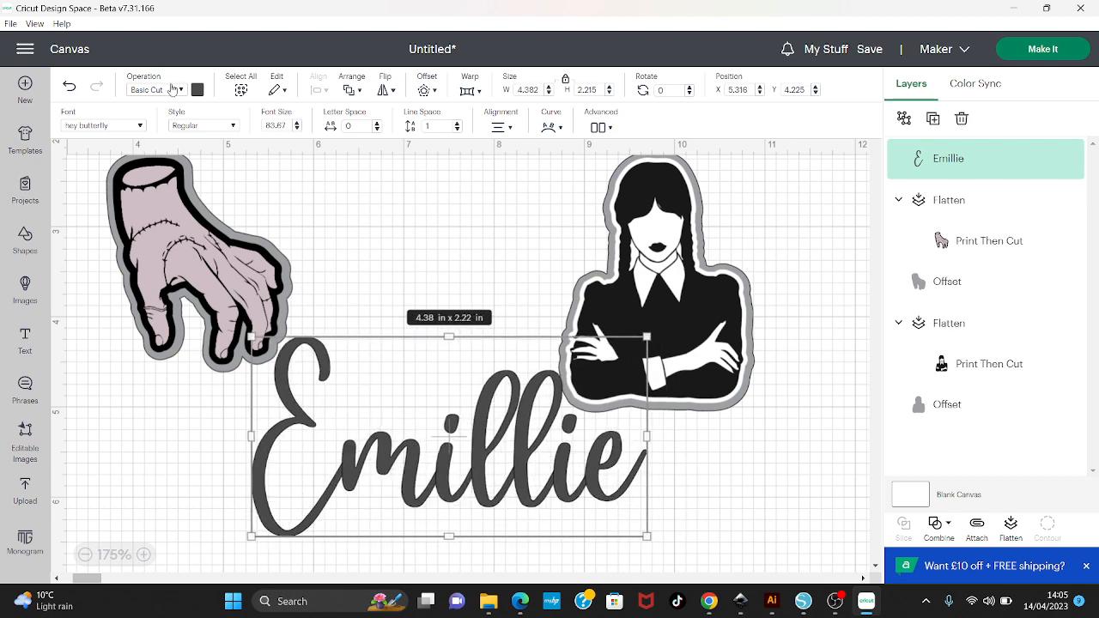
Change the name text's font to the system font ZP Varsity and adjust its position between the stickers
{"action": "left_click", "coordinate": [143, 127]}
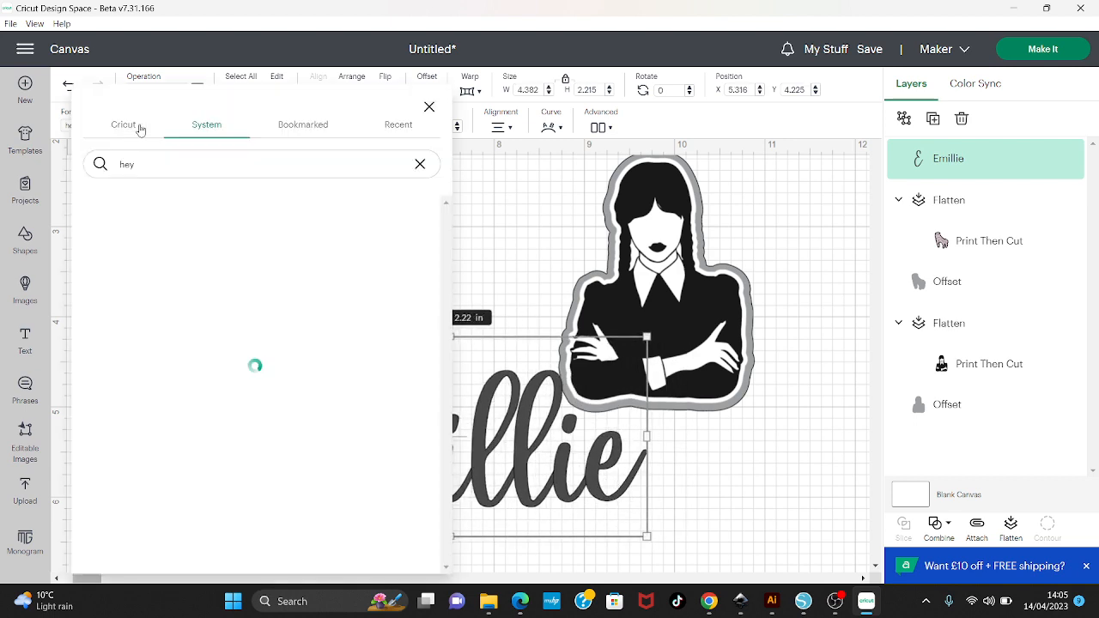
{"action": "left_click", "coordinate": [418, 172]}
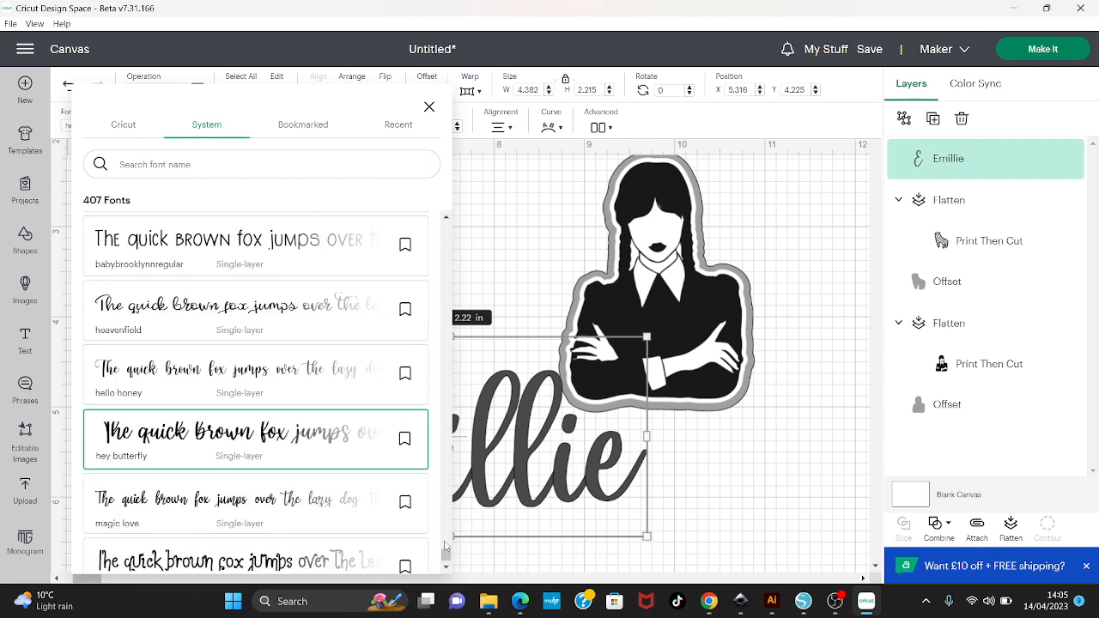
{"action": "left_click", "coordinate": [445, 552]}
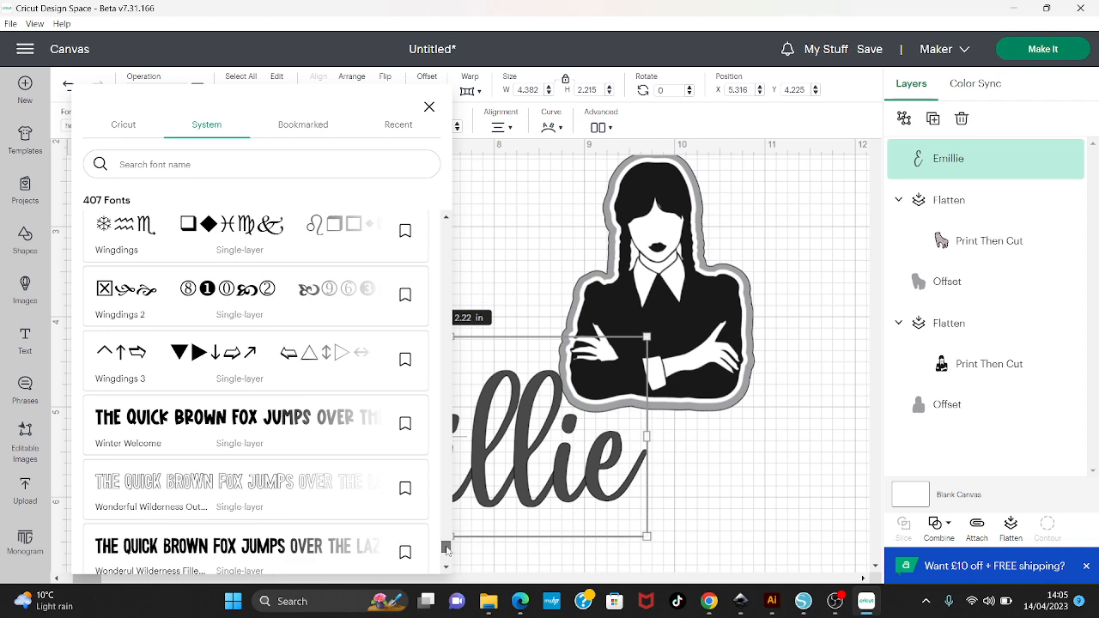
{"action": "left_click_drag", "start_coordinate": [446, 551], "coordinate": [445, 553]}
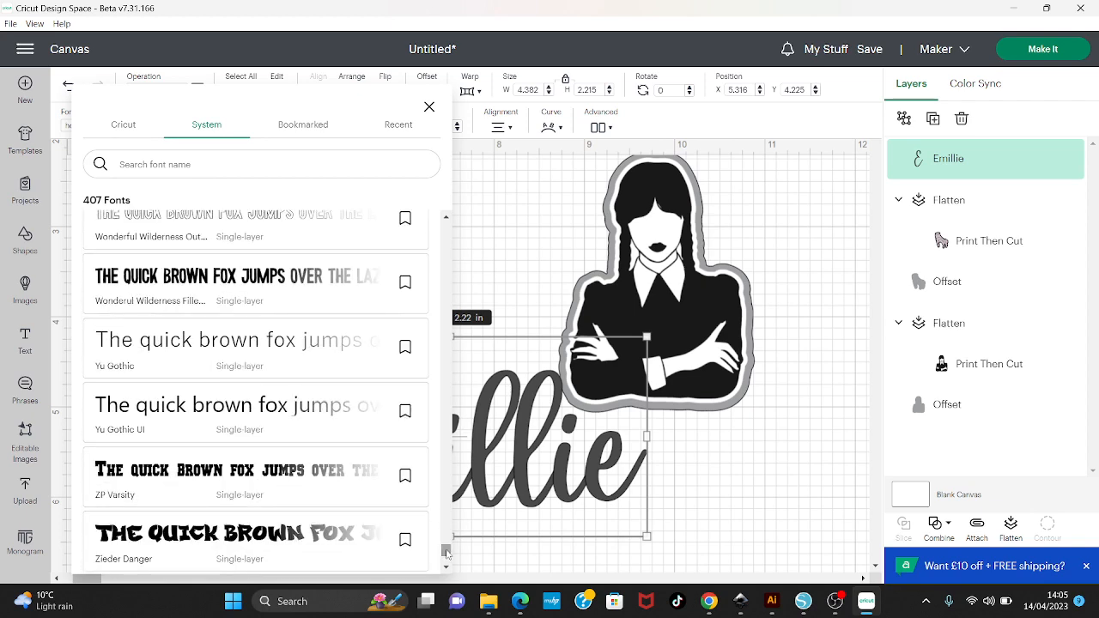
{"action": "left_click", "coordinate": [266, 470]}
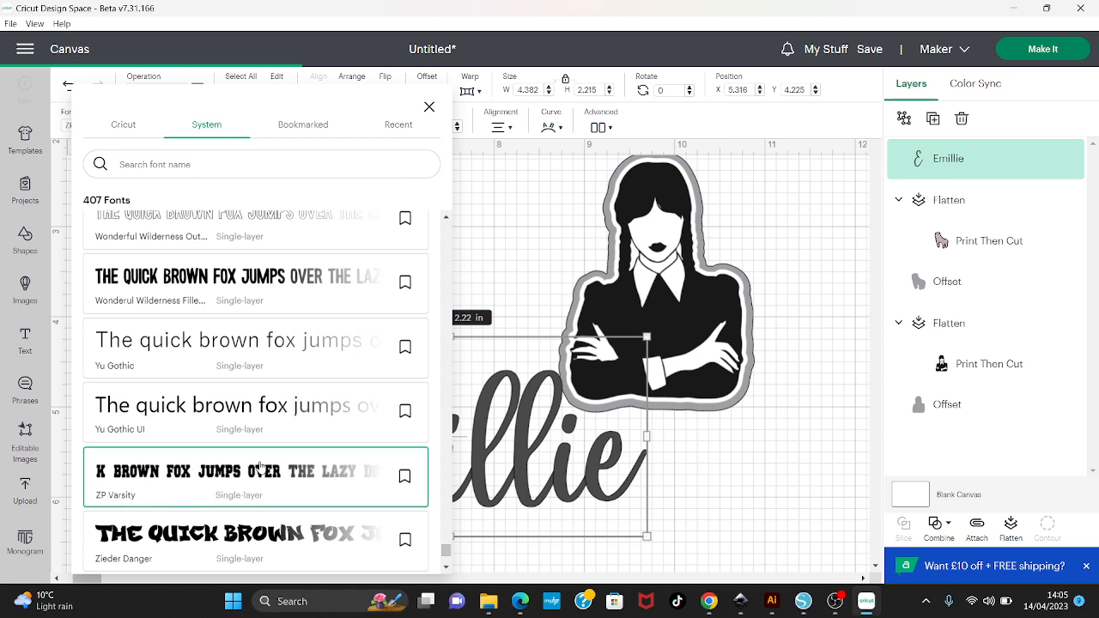
{"action": "left_click", "coordinate": [479, 215]}
{"action": "left_click_drag", "start_coordinate": [539, 468], "coordinate": [552, 457]}
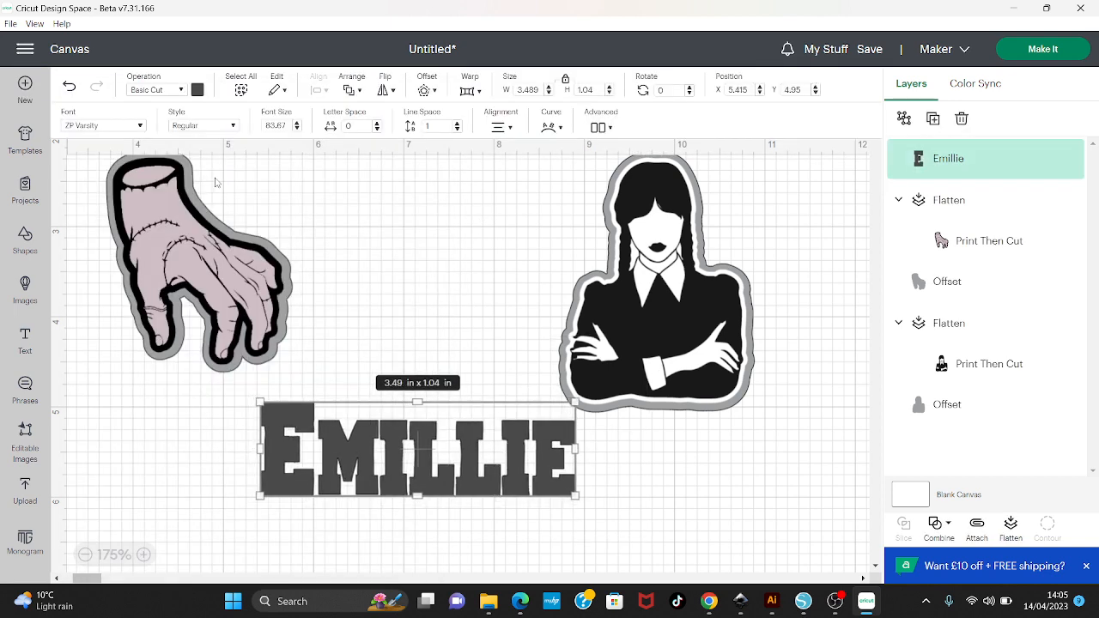
Try the system font Vandal Prime on the name text
{"action": "left_click", "coordinate": [139, 126]}
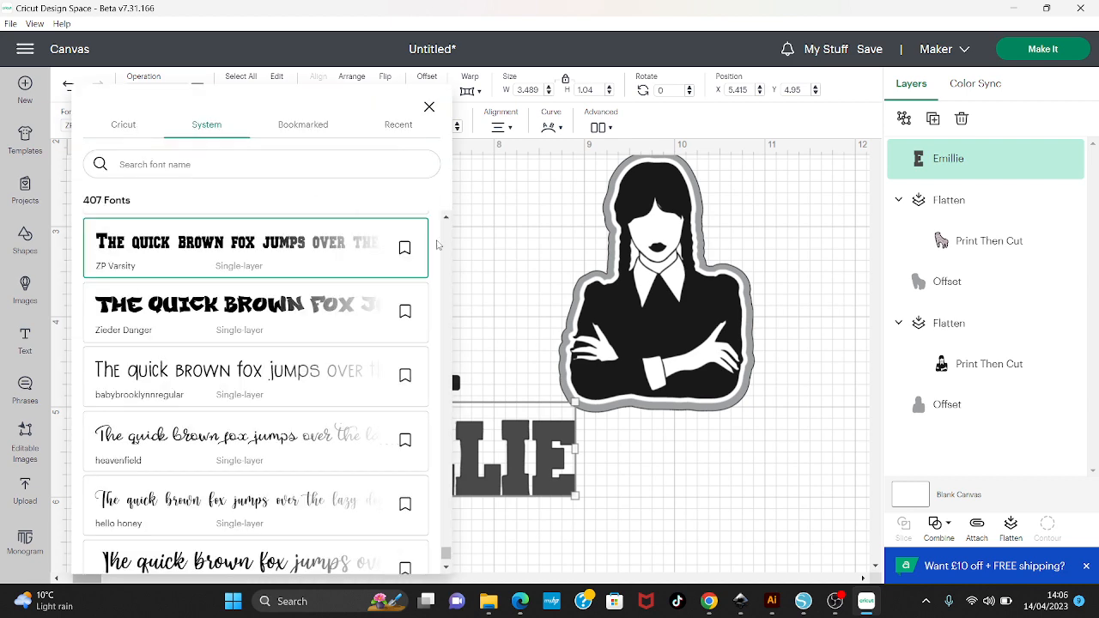
{"action": "scroll", "coordinate": [443, 221], "scroll_direction": "up", "scroll_amount": 5}
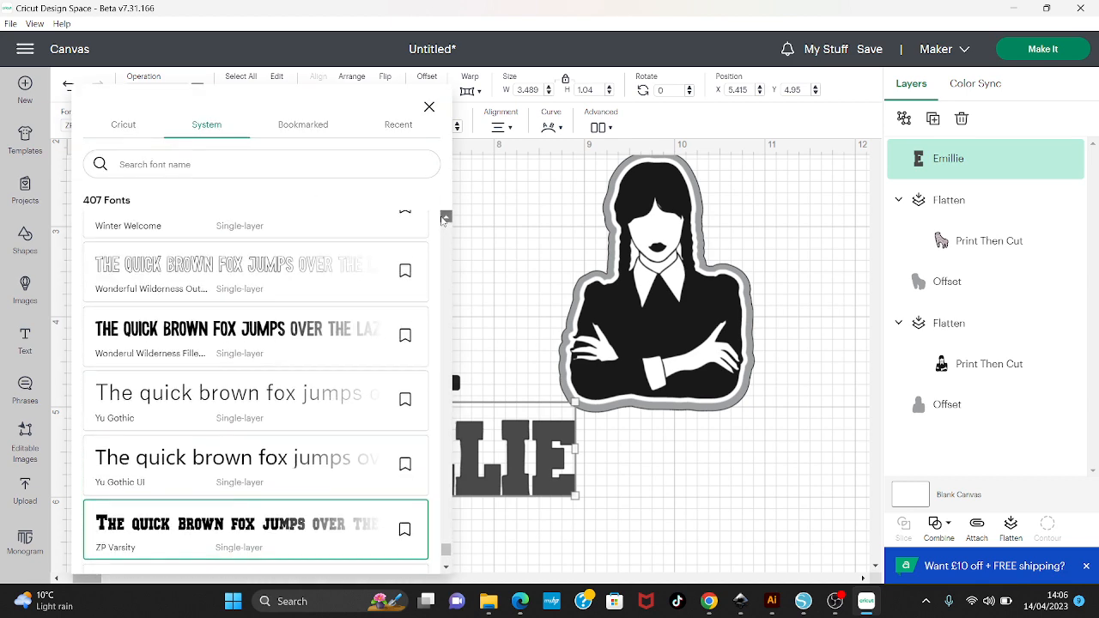
{"action": "scroll", "coordinate": [443, 221], "scroll_direction": "up", "scroll_amount": 8}
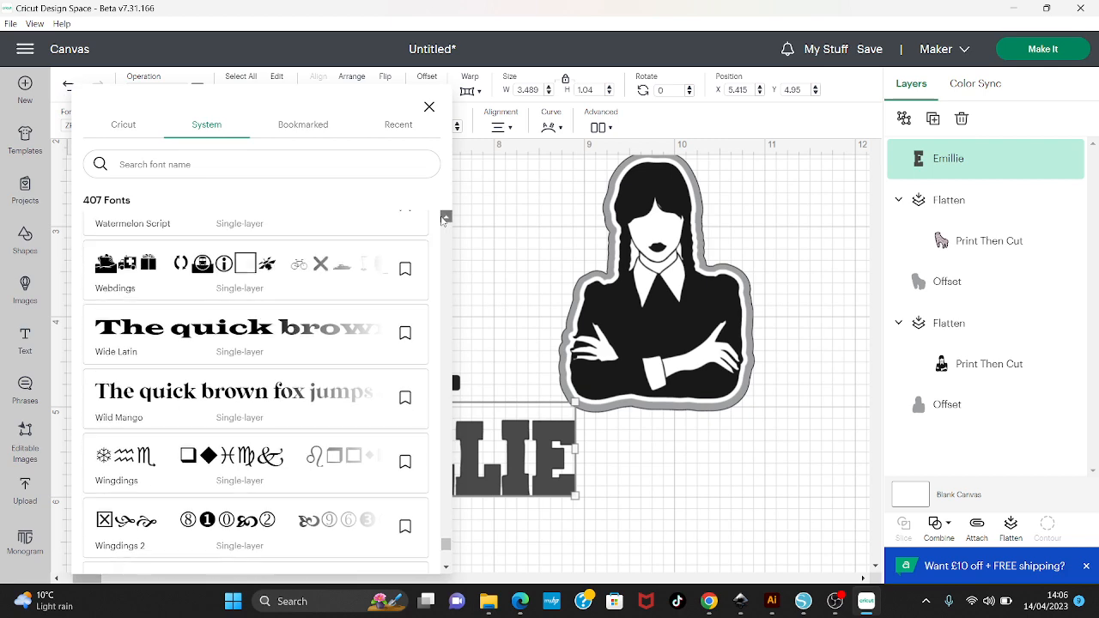
{"action": "scroll", "coordinate": [443, 221], "scroll_direction": "up", "scroll_amount": 4}
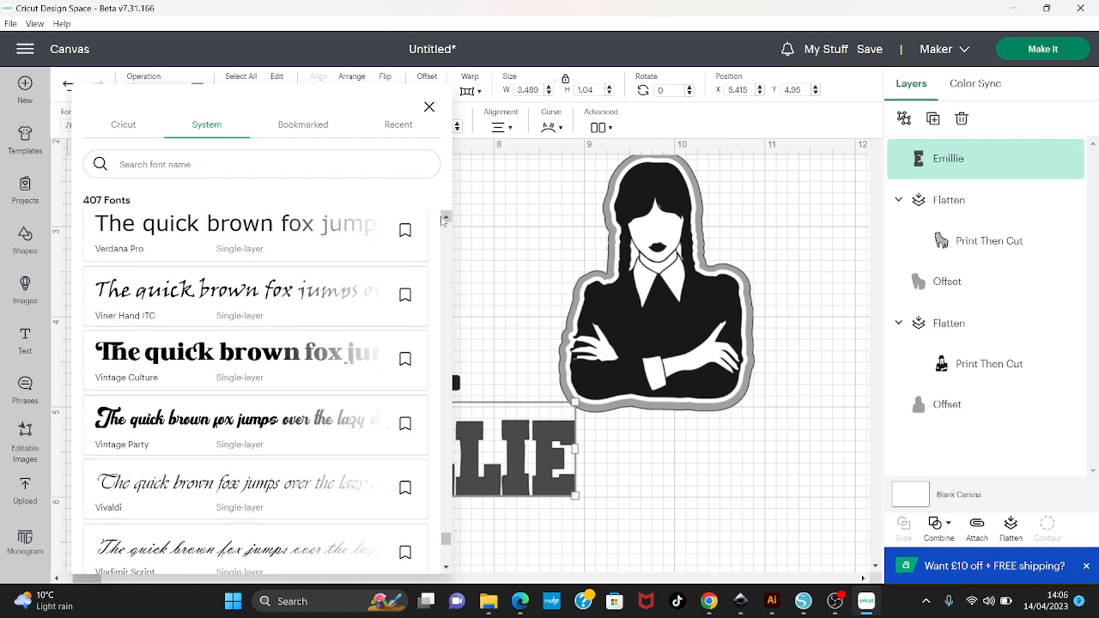
{"action": "scroll", "coordinate": [443, 220], "scroll_direction": "up", "scroll_amount": 5}
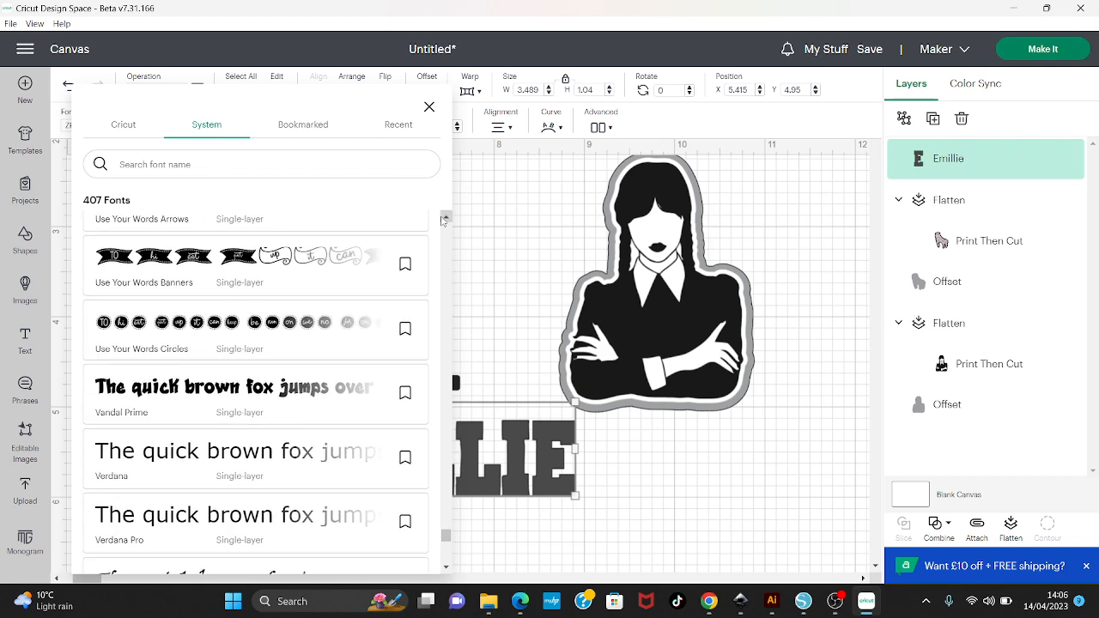
{"action": "left_click", "coordinate": [192, 397]}
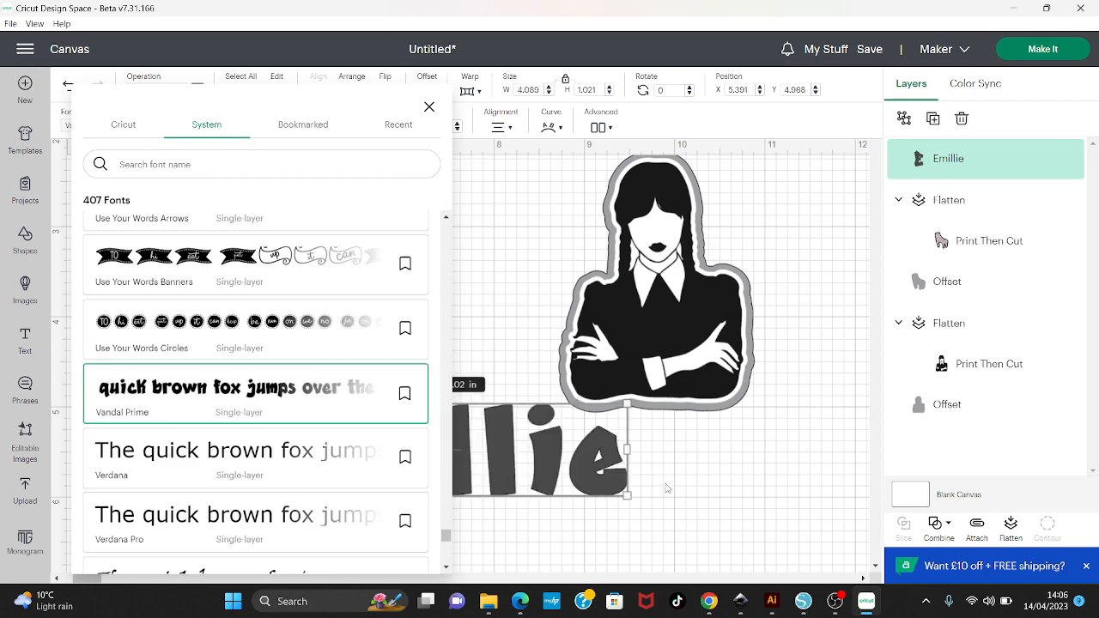
{"action": "left_click", "coordinate": [667, 488]}
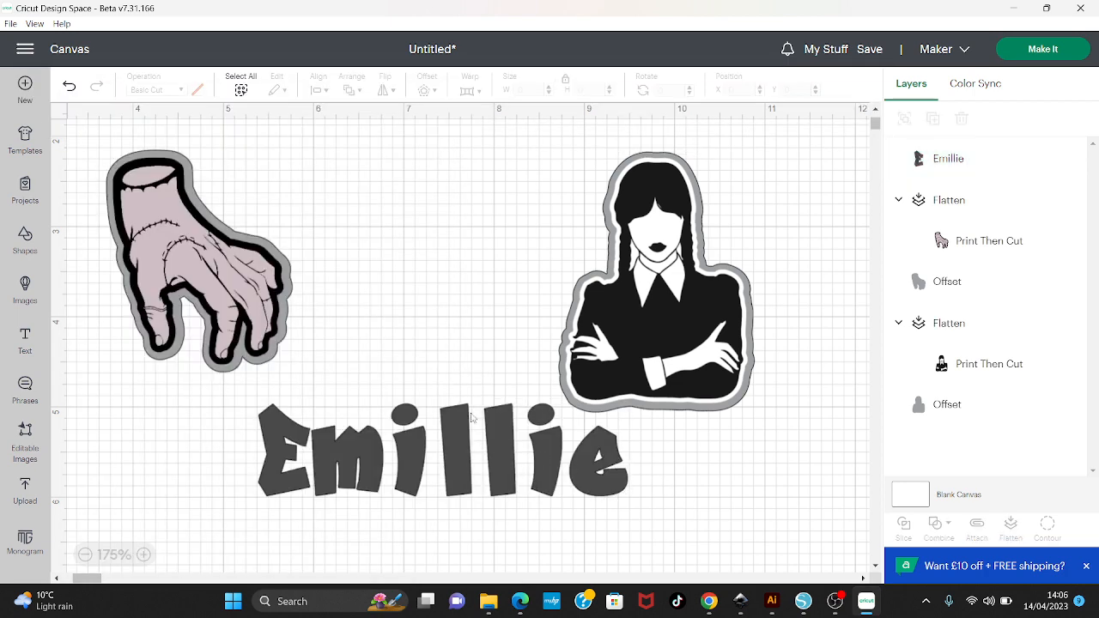
Change the name text's font to Vintage Culture and move it to about X 4.6, Y 4.93
{"action": "left_click", "coordinate": [485, 450]}
{"action": "left_click", "coordinate": [138, 126]}
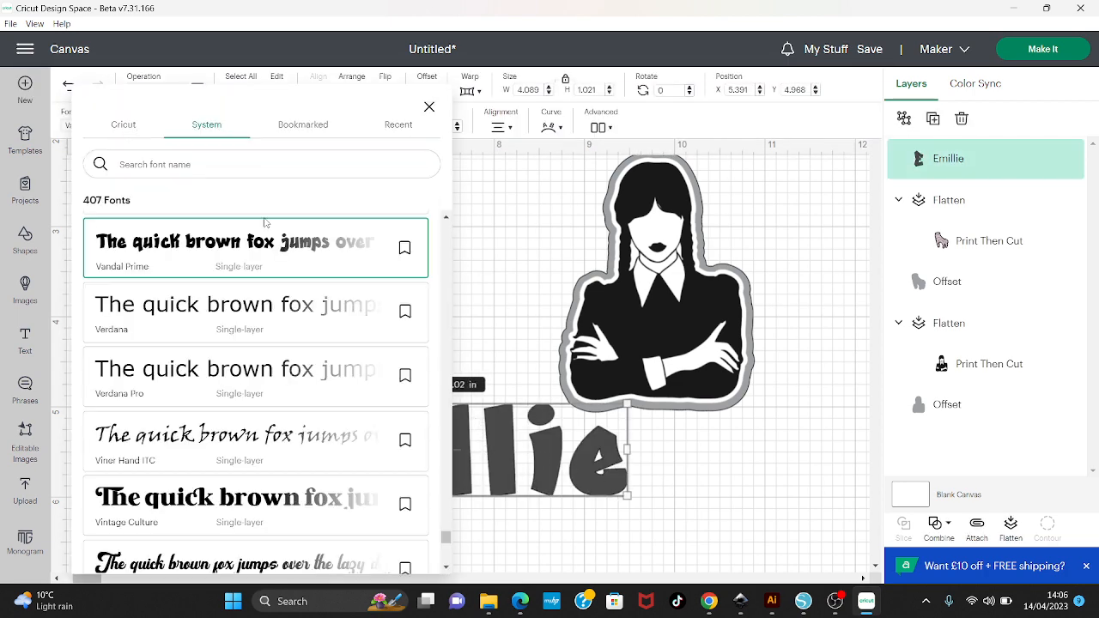
{"action": "left_click", "coordinate": [288, 502]}
{"action": "left_click", "coordinate": [730, 546]}
{"action": "left_click", "coordinate": [699, 448]}
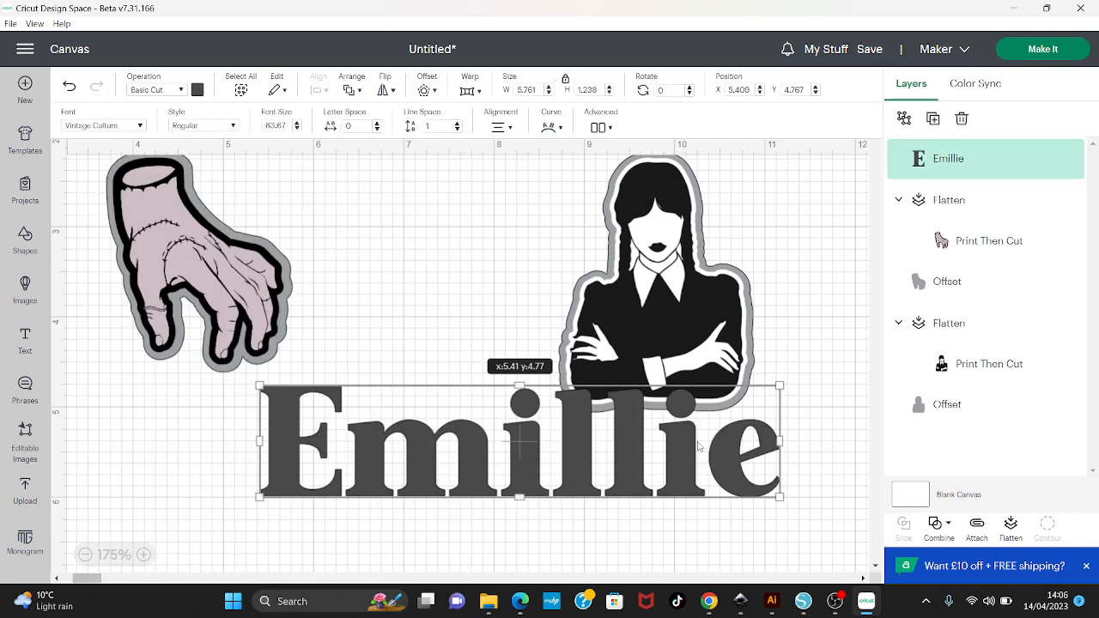
{"action": "left_click_drag", "start_coordinate": [700, 448], "coordinate": [627, 461]}
Retype the name text in all capitals and shrink it to about 4.79 by 0.9 in, placed beneath the two stickers
{"action": "double_click", "coordinate": [692, 463]}
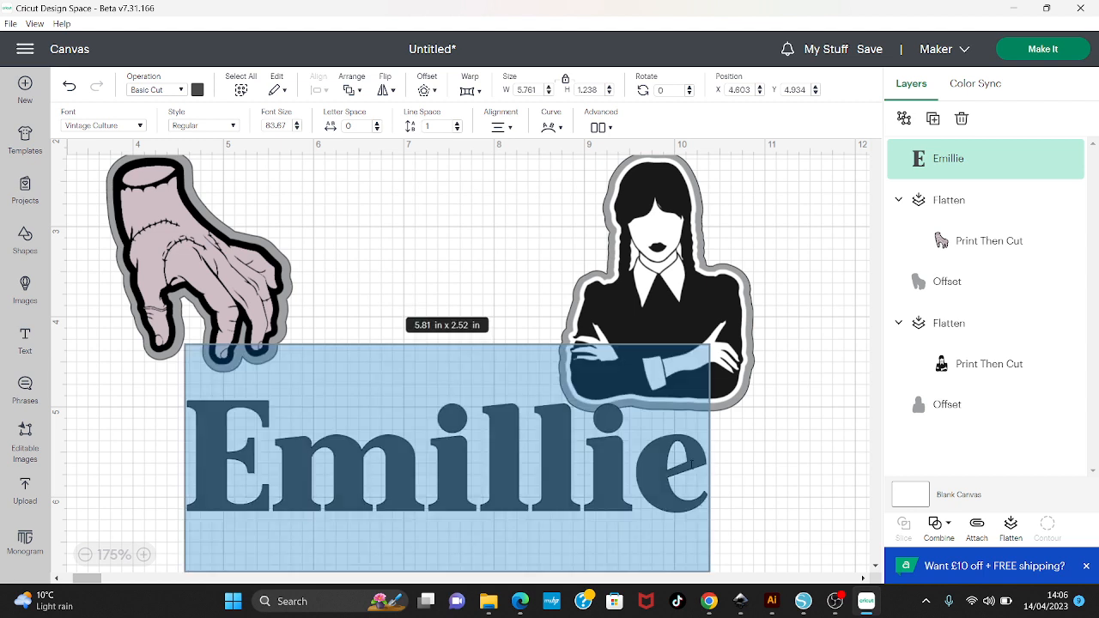
{"action": "left_click", "coordinate": [692, 464]}
{"action": "left_click_drag", "start_coordinate": [702, 477], "coordinate": [269, 455]}
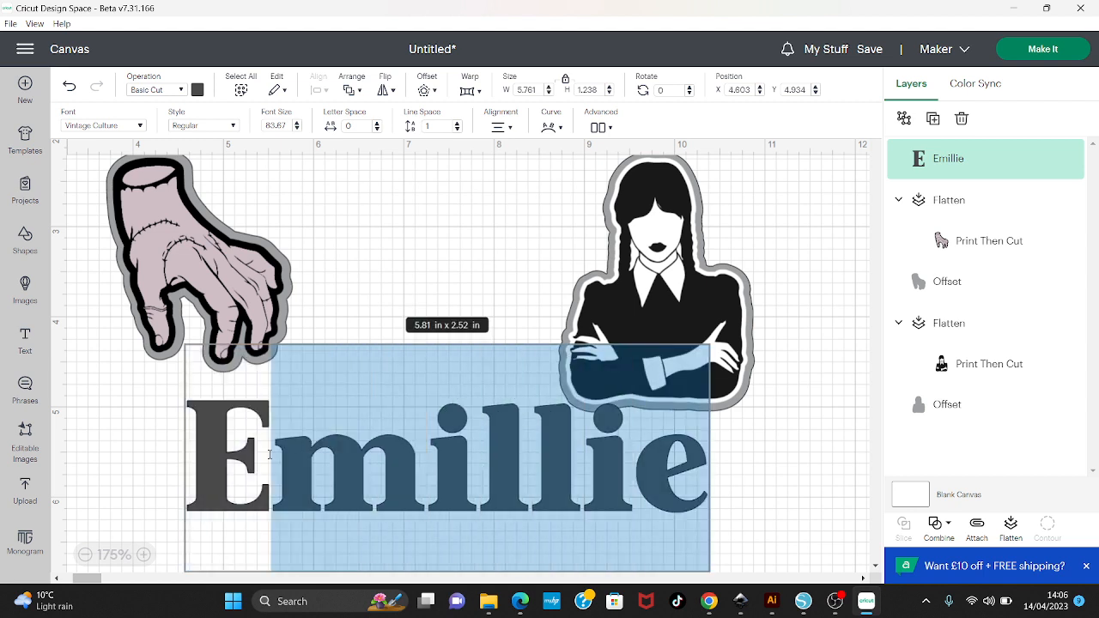
{"action": "type", "text": "MILLIE"}
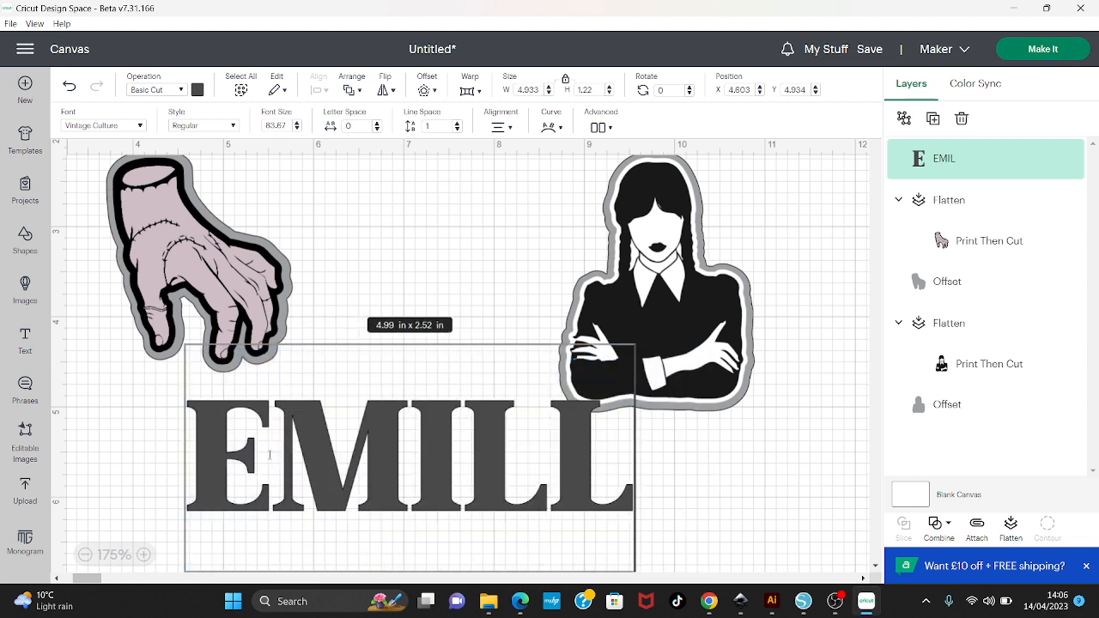
{"action": "left_click", "coordinate": [787, 485]}
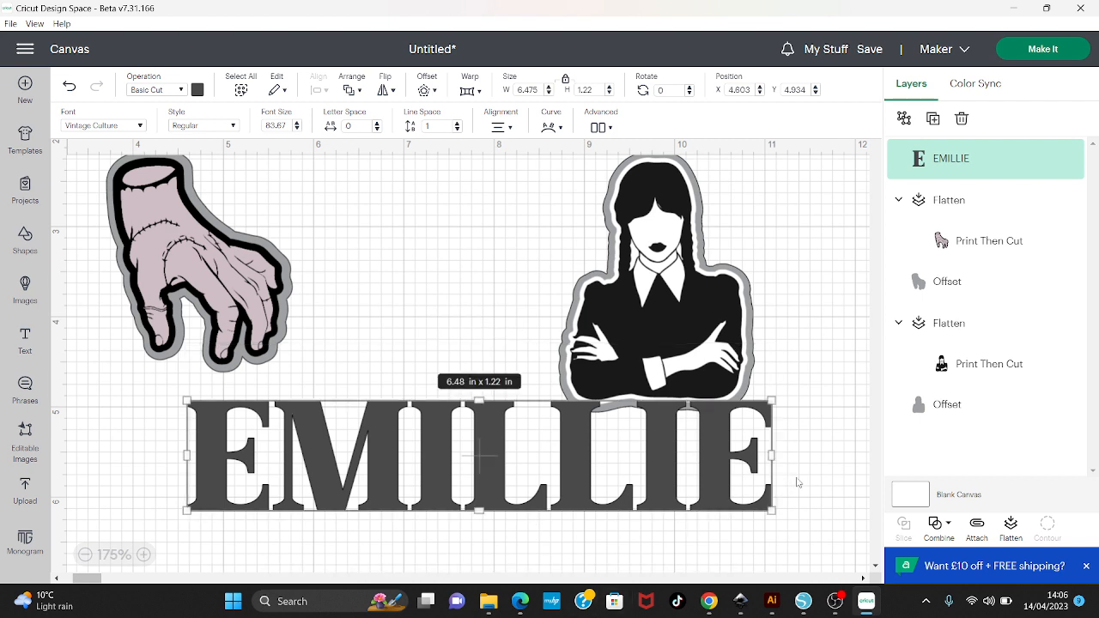
{"action": "left_click_drag", "start_coordinate": [775, 511], "coordinate": [623, 483]}
{"action": "left_click_drag", "start_coordinate": [516, 452], "coordinate": [585, 470]}
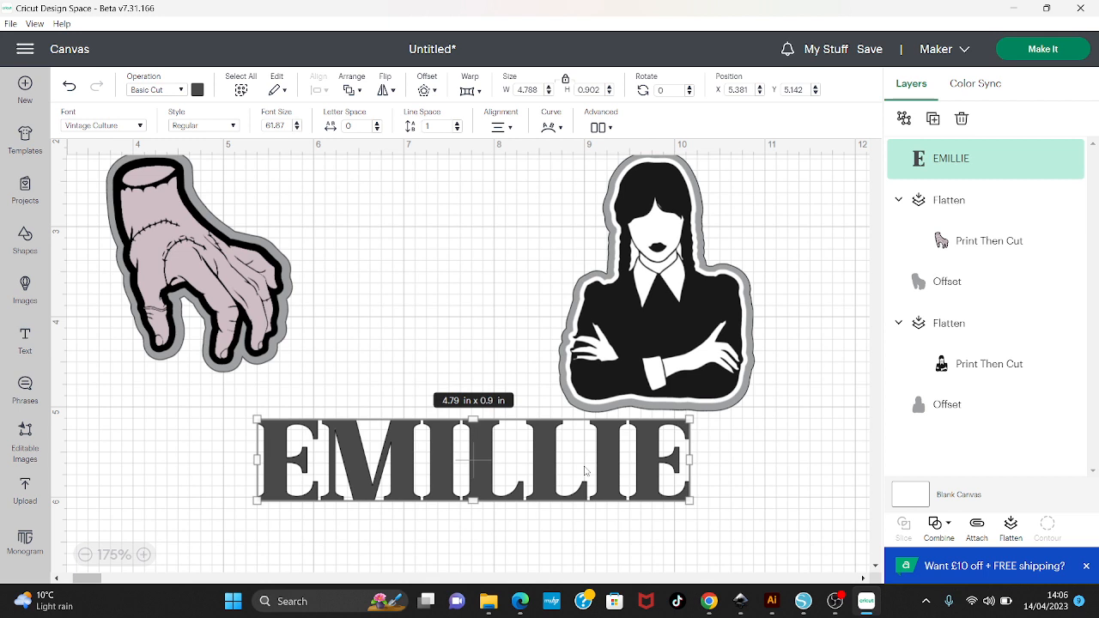
Move the girl and hand images off their offsets and delete both grey offset shapes
{"action": "left_click_drag", "start_coordinate": [640, 343], "coordinate": [425, 340]}
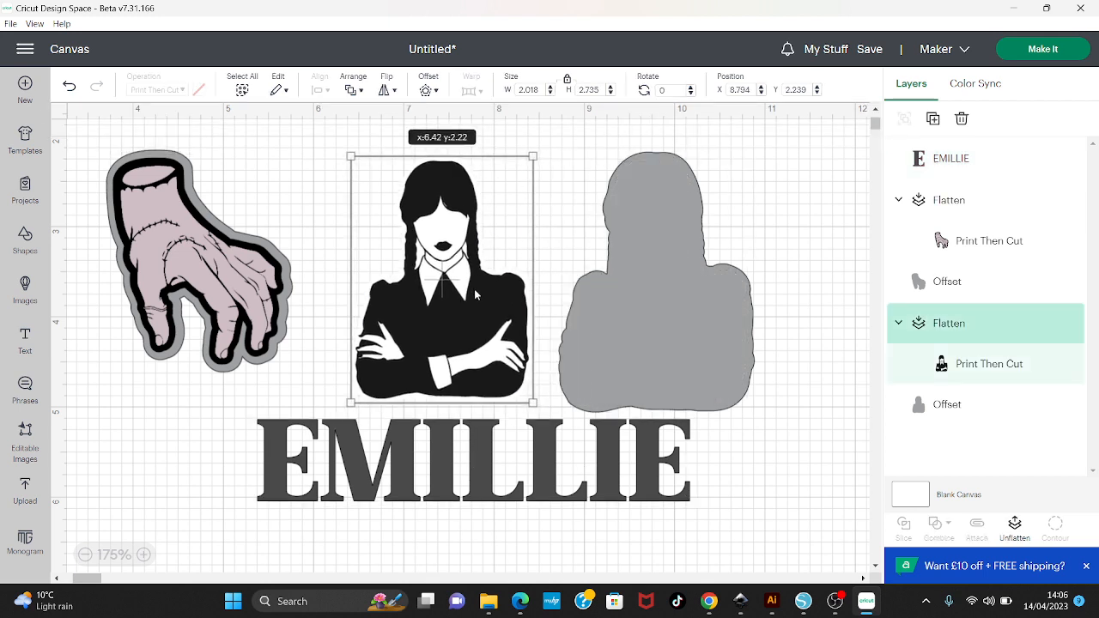
{"action": "left_click_drag", "start_coordinate": [201, 259], "coordinate": [474, 435]}
{"action": "left_click_drag", "start_coordinate": [207, 263], "coordinate": [716, 295]}
{"action": "key", "text": "Delete"}
{"action": "left_click", "coordinate": [663, 203]}
{"action": "key", "text": "Delete"}
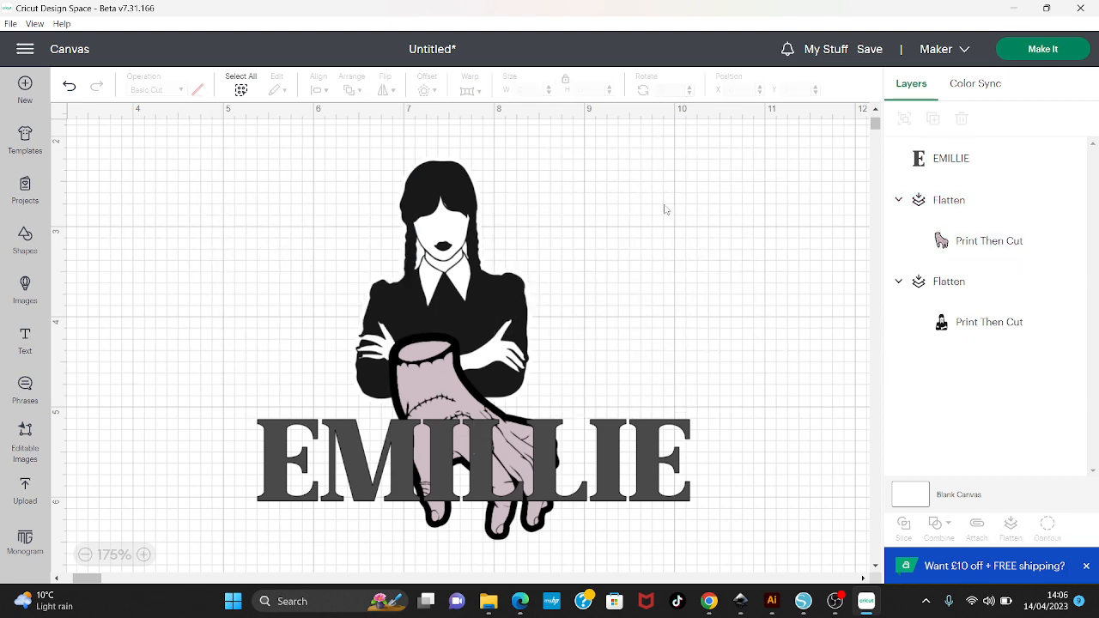
Set the hand image aside and shrink the girl image to about 1.44 by 1.95 in, standing on the name's first letters
{"action": "left_click", "coordinate": [412, 394]}
{"action": "left_click_drag", "start_coordinate": [412, 394], "coordinate": [749, 205]}
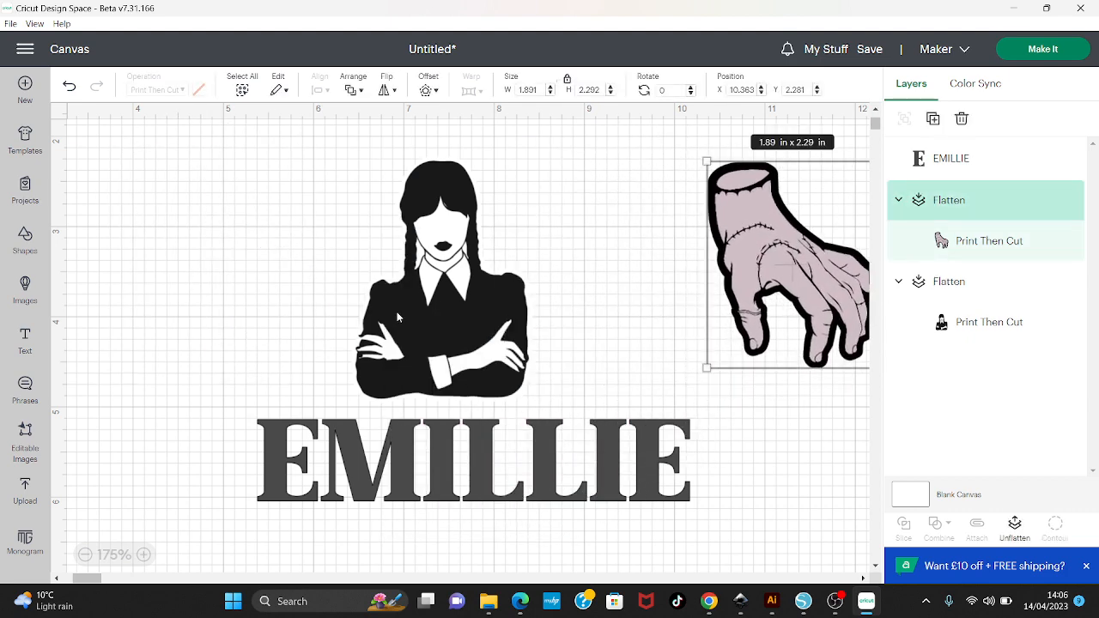
{"action": "left_click_drag", "start_coordinate": [400, 317], "coordinate": [428, 309]}
{"action": "left_click_drag", "start_coordinate": [481, 444], "coordinate": [469, 431]}
{"action": "left_click_drag", "start_coordinate": [526, 268], "coordinate": [518, 289]}
{"action": "left_click_drag", "start_coordinate": [552, 417], "coordinate": [500, 347]}
{"action": "left_click_drag", "start_coordinate": [480, 298], "coordinate": [347, 352]}
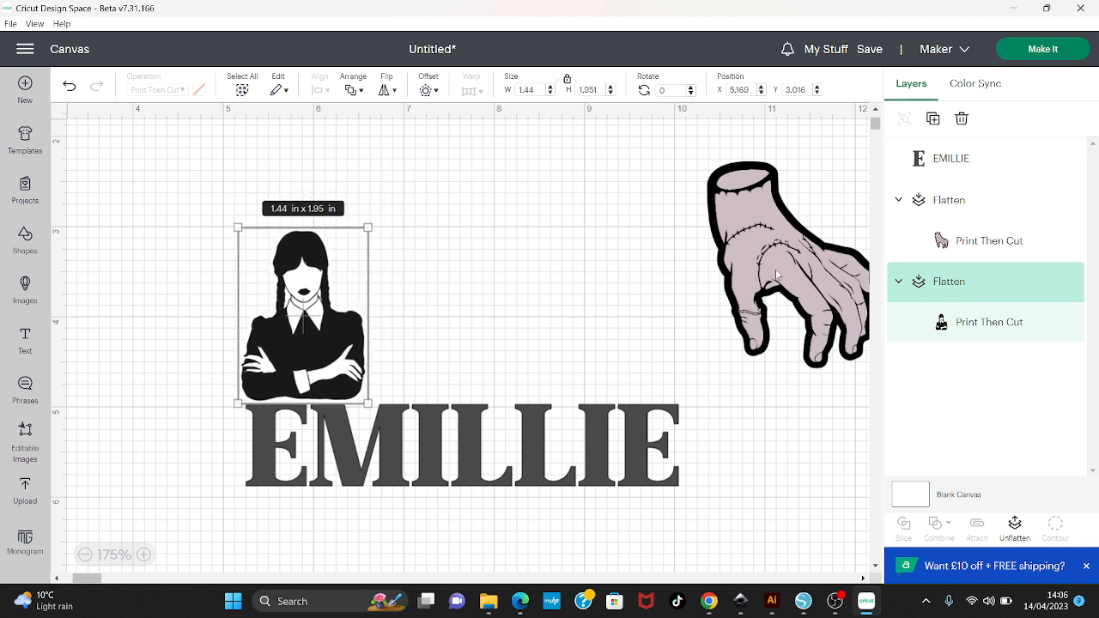
Shrink the hand image to about 0.84 by 1.02 in, rotate it about 11.7 degrees and rest it on the name's last letter
{"action": "left_click_drag", "start_coordinate": [776, 275], "coordinate": [635, 287]}
{"action": "left_click_drag", "start_coordinate": [723, 374], "coordinate": [663, 302]}
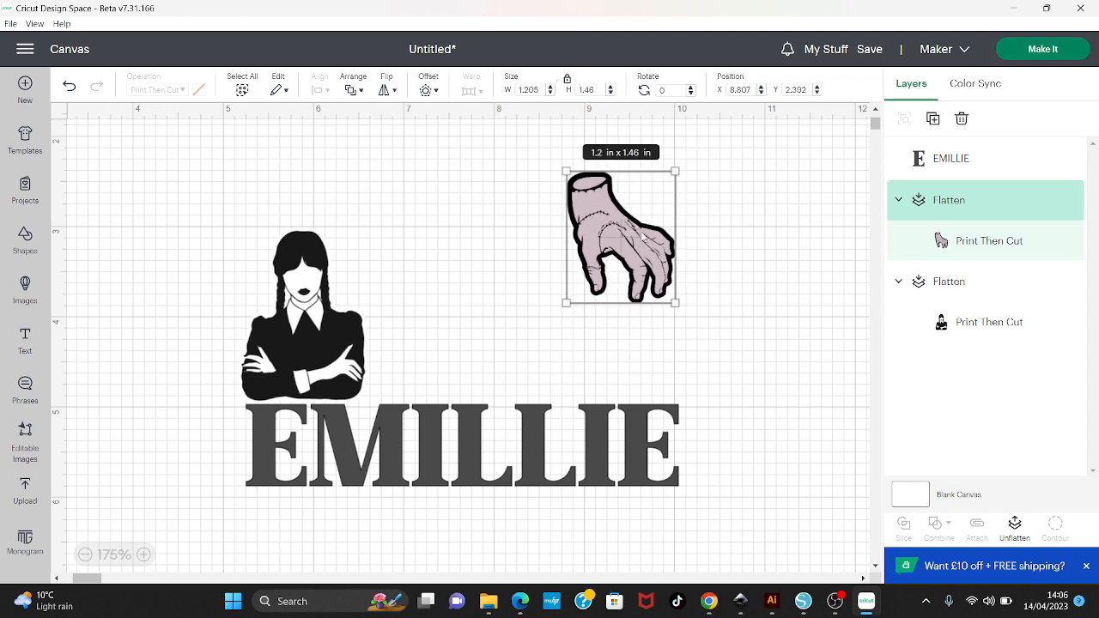
{"action": "left_click_drag", "start_coordinate": [630, 255], "coordinate": [685, 371]}
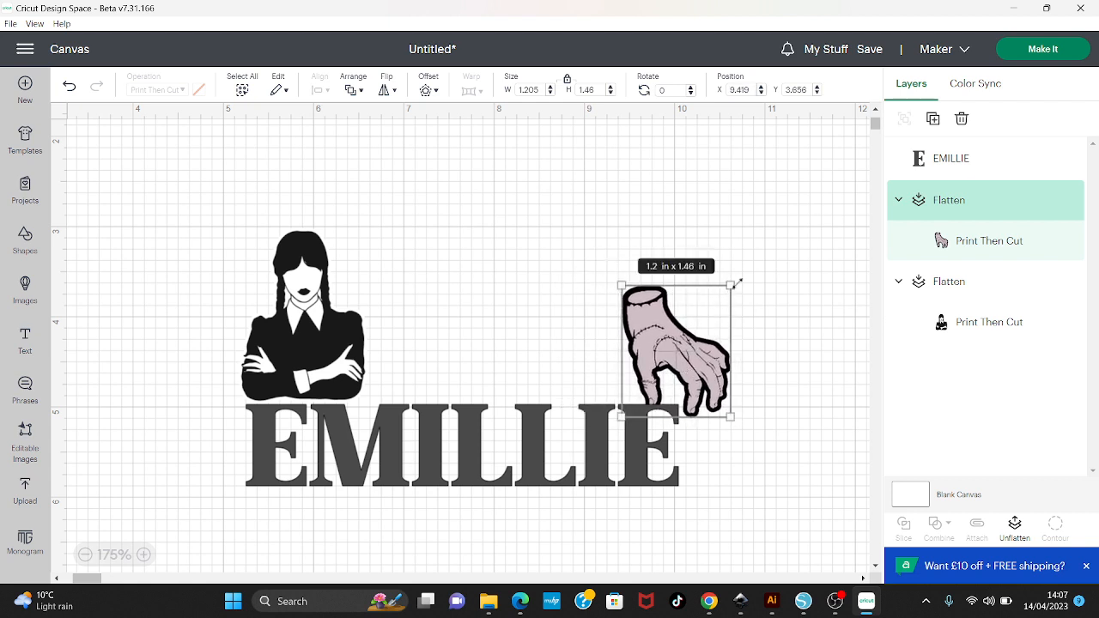
{"action": "left_click_drag", "start_coordinate": [739, 282], "coordinate": [764, 287]}
{"action": "mouse_move", "coordinate": [708, 394]}
{"action": "left_mouse_down"}
{"action": "mouse_move", "coordinate": [720, 399]}
{"action": "mouse_move", "coordinate": [697, 372]}
{"action": "mouse_move", "coordinate": [704, 391]}
{"action": "left_mouse_up"}
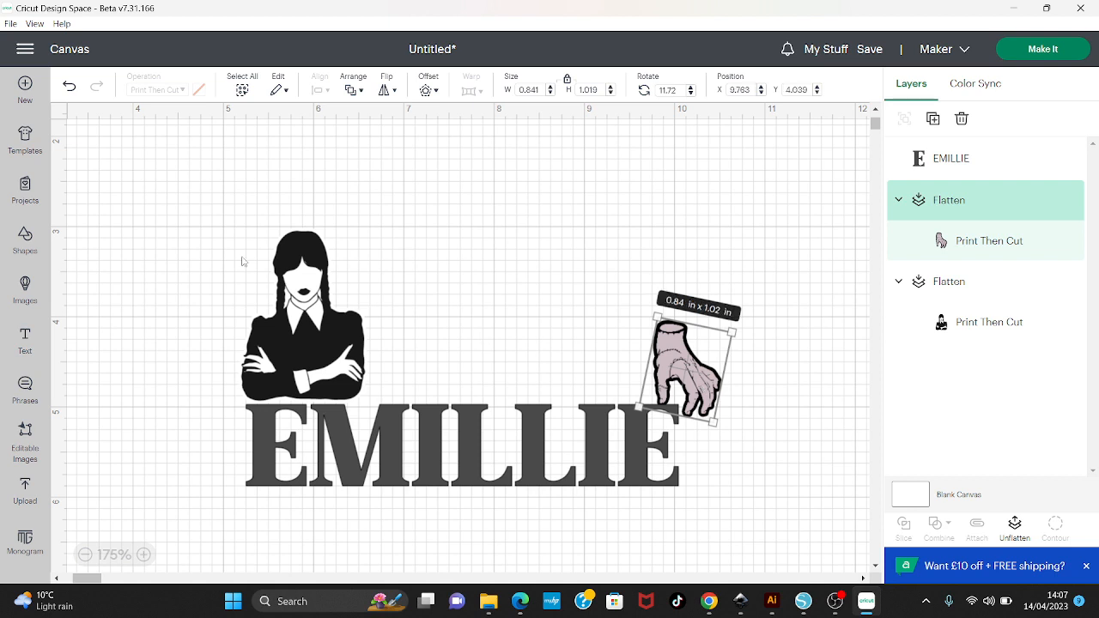
Move the whole design up the canvas by about 1 in and fine-tune the positions of the hand and name text
{"action": "left_click_drag", "start_coordinate": [133, 196], "coordinate": [784, 515]}
{"action": "left_click_drag", "start_coordinate": [641, 473], "coordinate": [642, 384]}
{"action": "left_click", "coordinate": [817, 500]}
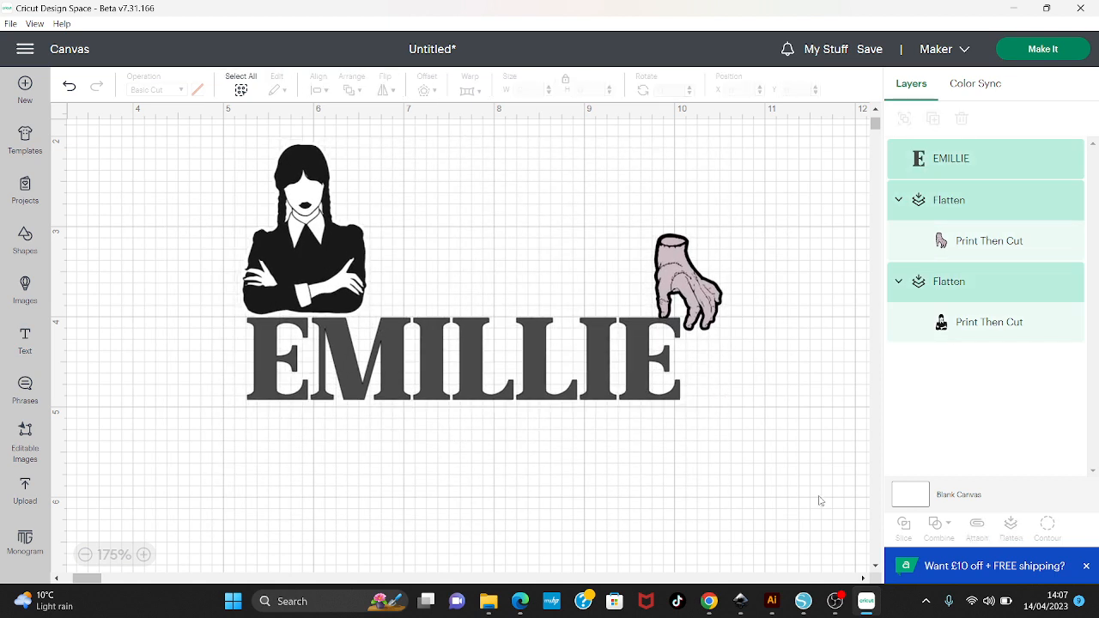
{"action": "left_click_drag", "start_coordinate": [705, 288], "coordinate": [708, 284]}
{"action": "left_click_drag", "start_coordinate": [553, 369], "coordinate": [558, 371]}
{"action": "mouse_move", "coordinate": [700, 275]}
{"action": "left_mouse_down"}
{"action": "mouse_move", "coordinate": [534, 301]}
{"action": "mouse_move", "coordinate": [527, 277]}
{"action": "mouse_move", "coordinate": [510, 271]}
{"action": "mouse_move", "coordinate": [662, 245]}
{"action": "mouse_move", "coordinate": [700, 288]}
{"action": "left_mouse_up"}
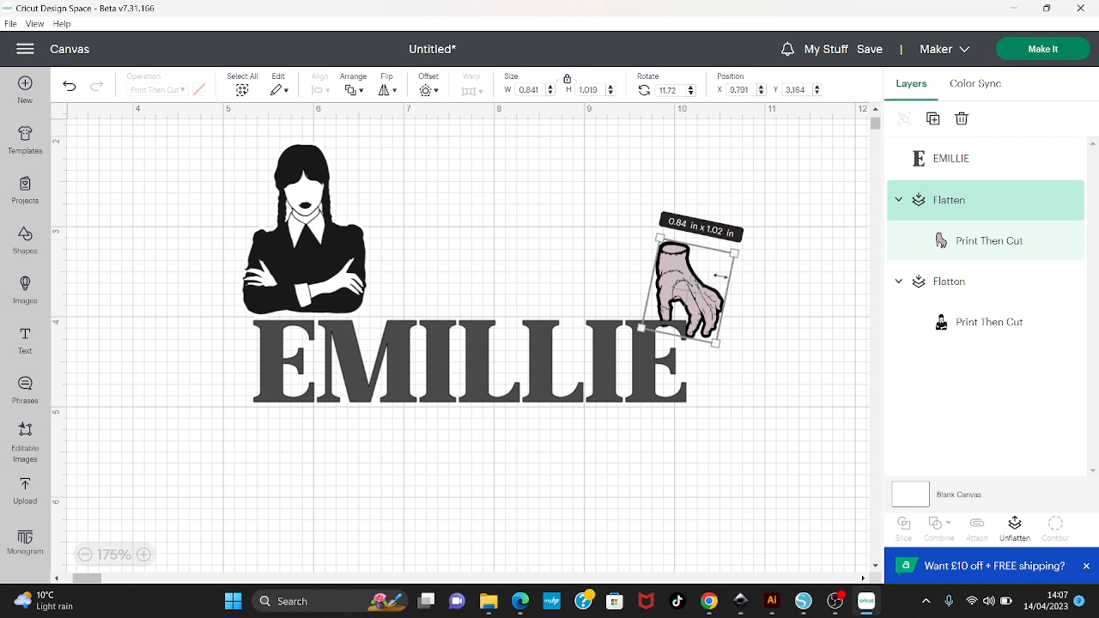
Delete the hand image and enlarge the girl image to about 1.61 by 2.19 in, centred on top of the name
{"action": "key", "text": "Delete"}
{"action": "left_click_drag", "start_coordinate": [369, 293], "coordinate": [529, 319]}
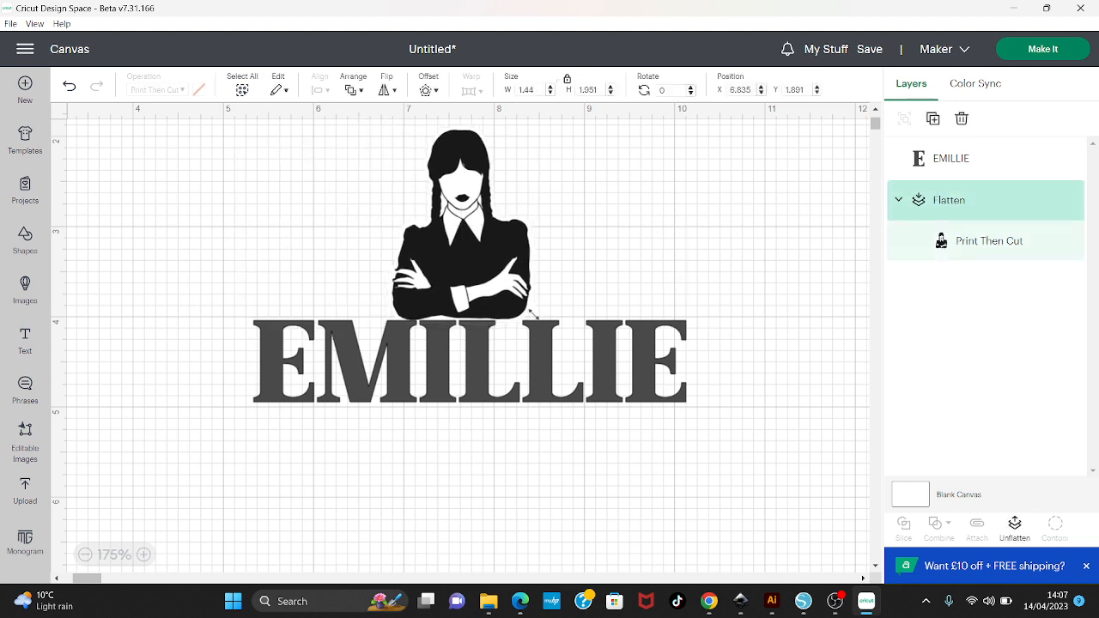
{"action": "left_click_drag", "start_coordinate": [555, 377], "coordinate": [538, 391]}
{"action": "left_click_drag", "start_coordinate": [518, 305], "coordinate": [517, 311]}
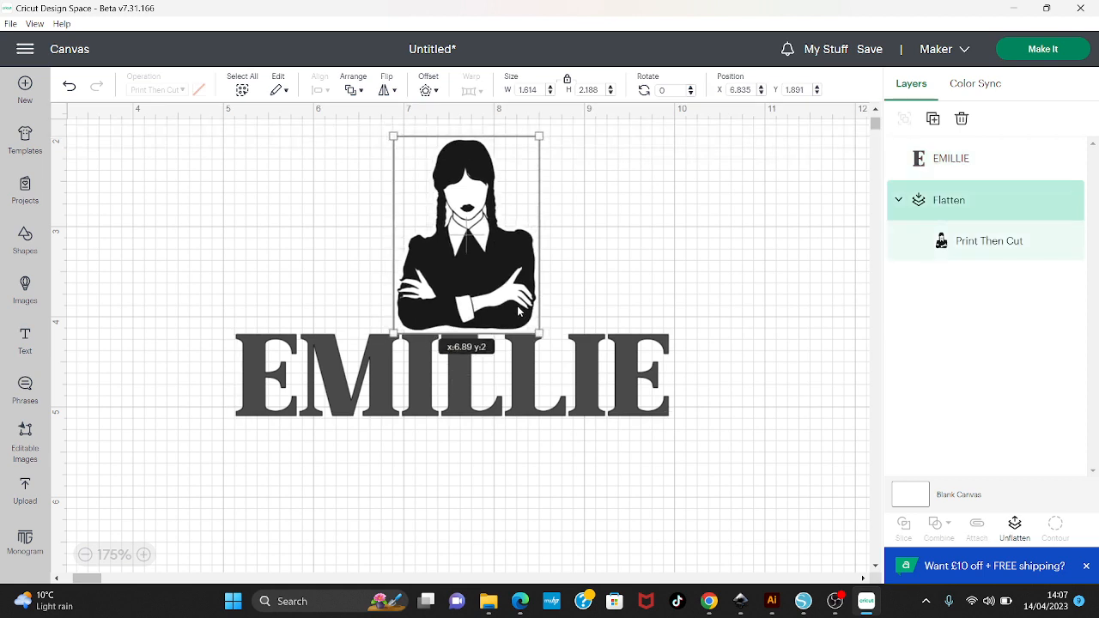
Add a second text object below the design and enter 11 in it
{"action": "left_click", "coordinate": [25, 337]}
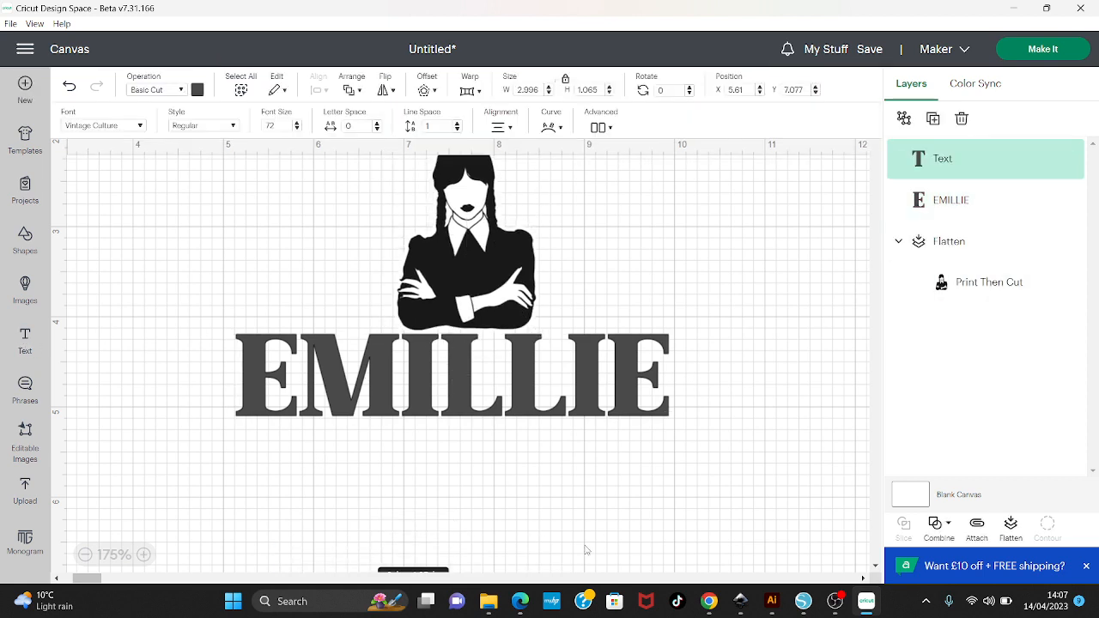
{"action": "left_click", "coordinate": [440, 575]}
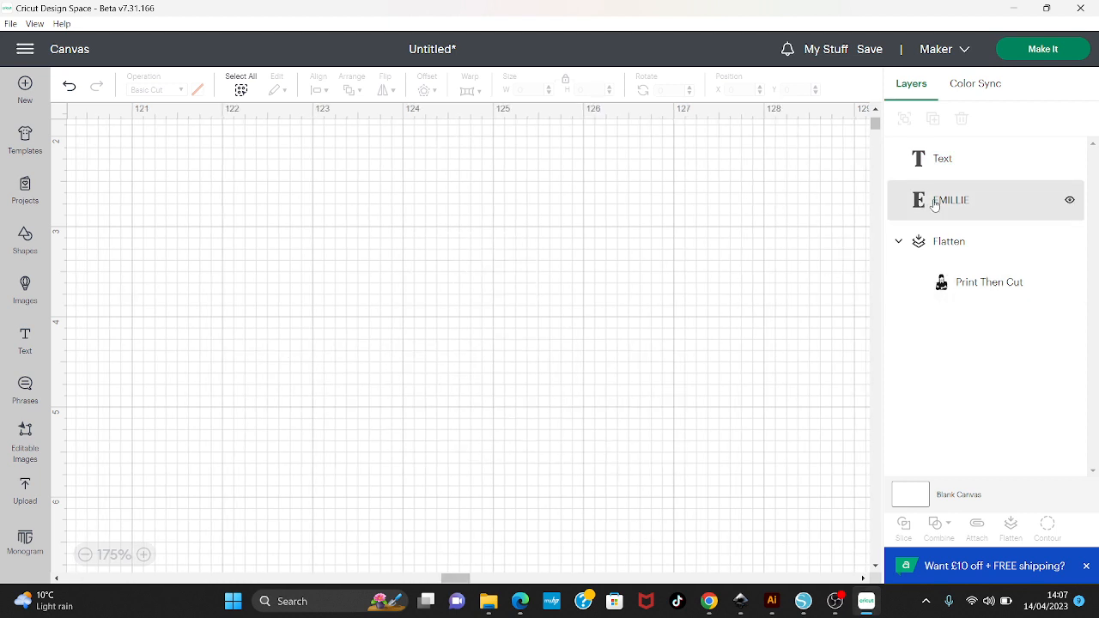
{"action": "left_click", "coordinate": [898, 168]}
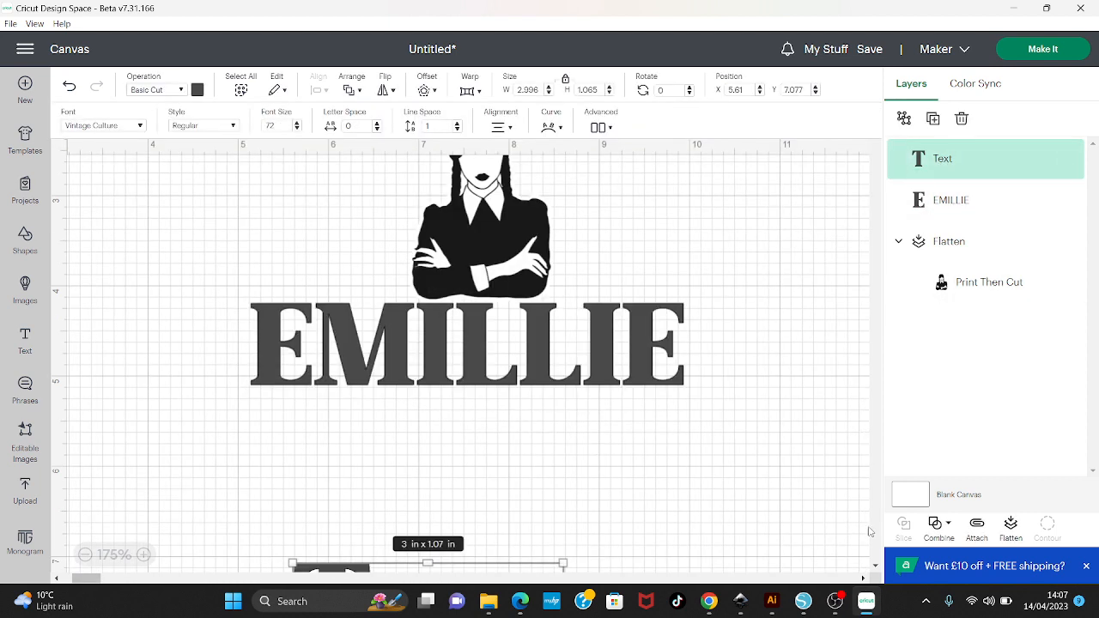
{"action": "left_click", "coordinate": [875, 567]}
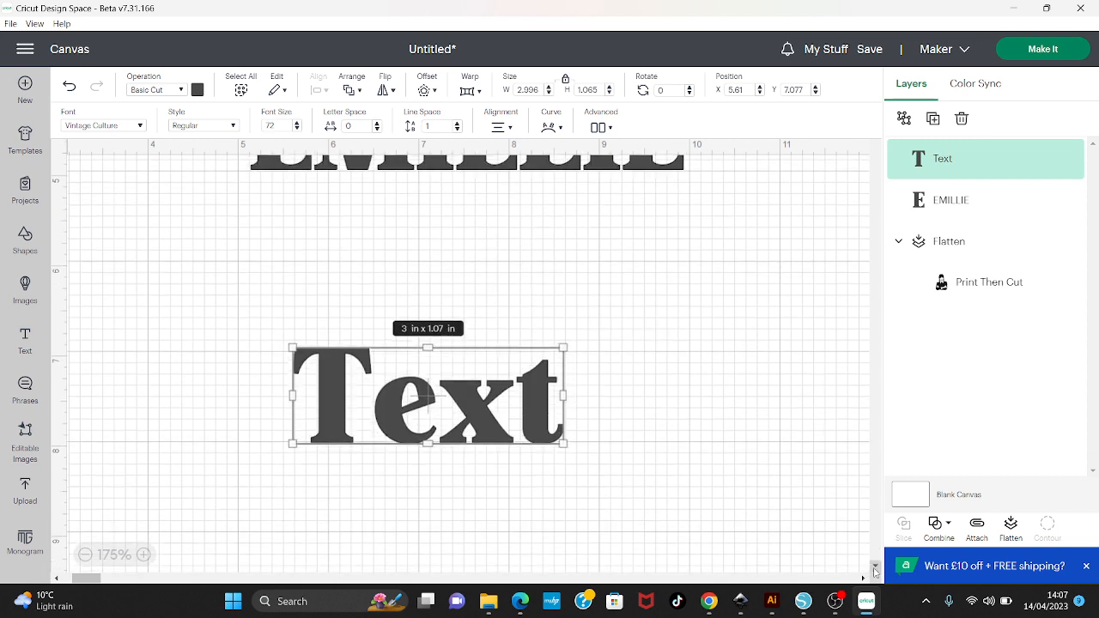
{"action": "left_click", "coordinate": [873, 568]}
{"action": "left_click", "coordinate": [874, 568]}
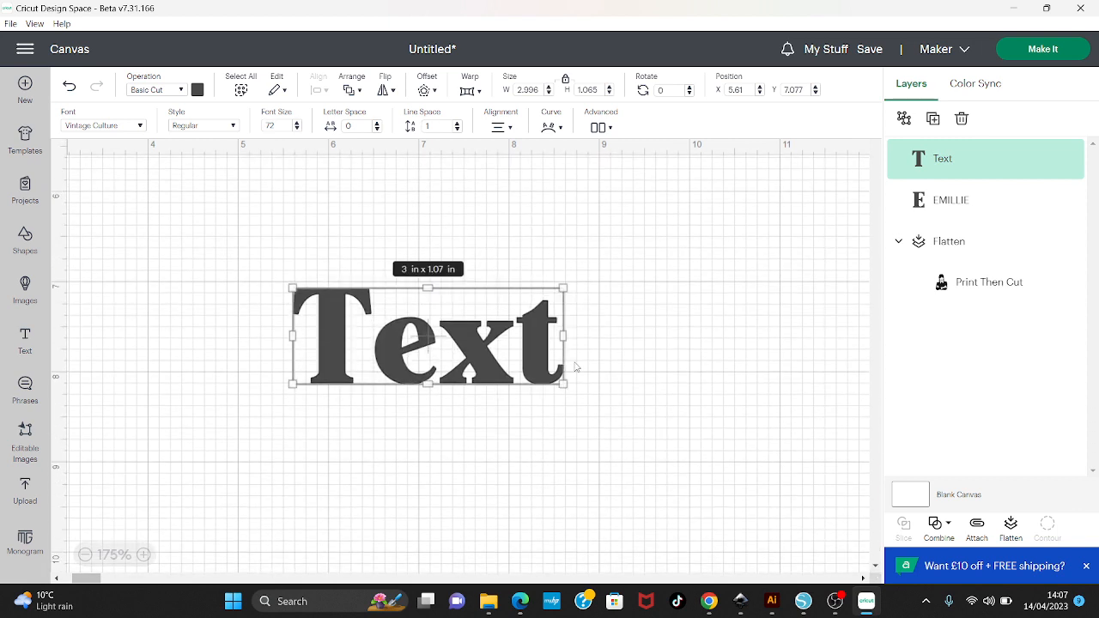
{"action": "double_click", "coordinate": [523, 345]}
{"action": "type", "text": "11"}
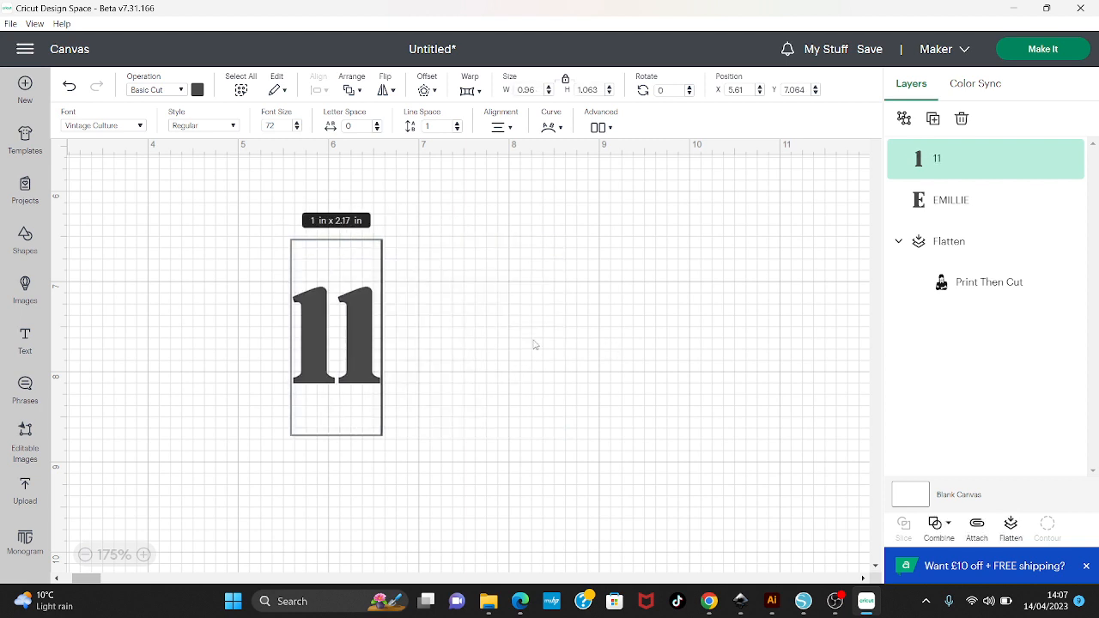
{"action": "left_click", "coordinate": [451, 375]}
Move the number 11 up beside the girl image, resting on top of the name at about X 8.51, Y 3.08
{"action": "left_click_drag", "start_coordinate": [363, 354], "coordinate": [466, 217]}
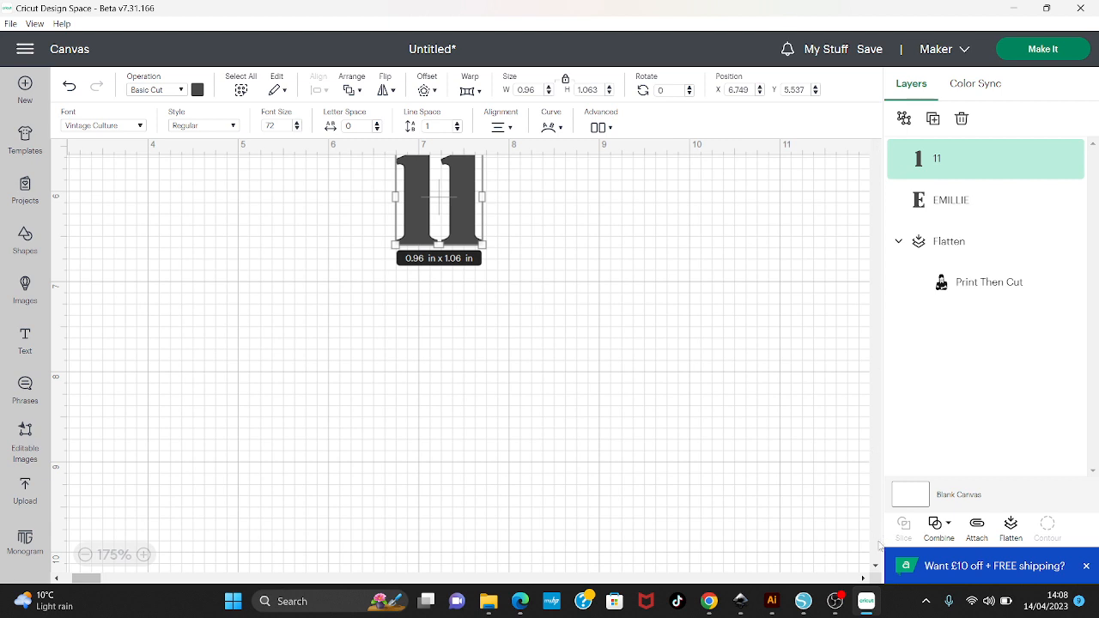
{"action": "left_click", "coordinate": [782, 239]}
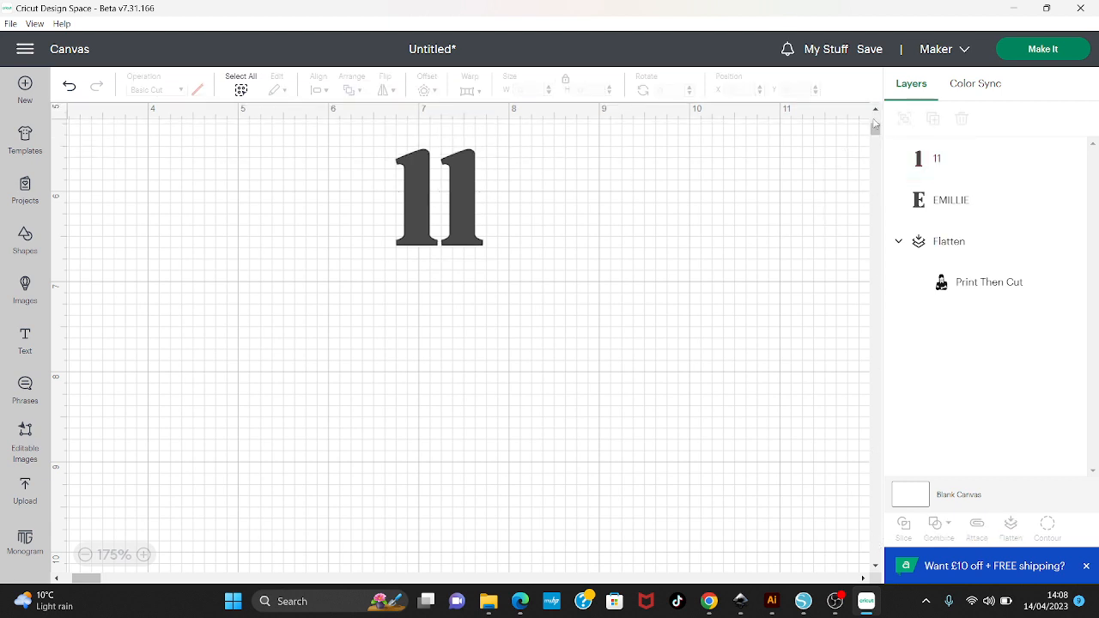
{"action": "scroll", "coordinate": [485, 378], "scroll_direction": "up", "scroll_amount": 5}
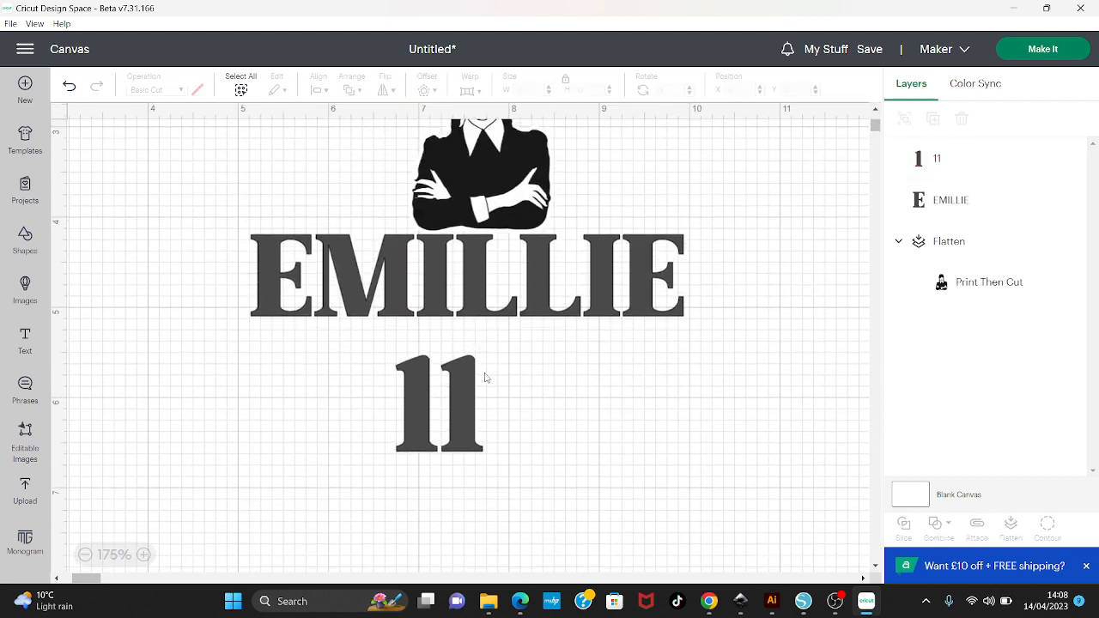
{"action": "left_click_drag", "start_coordinate": [485, 377], "coordinate": [625, 164]}
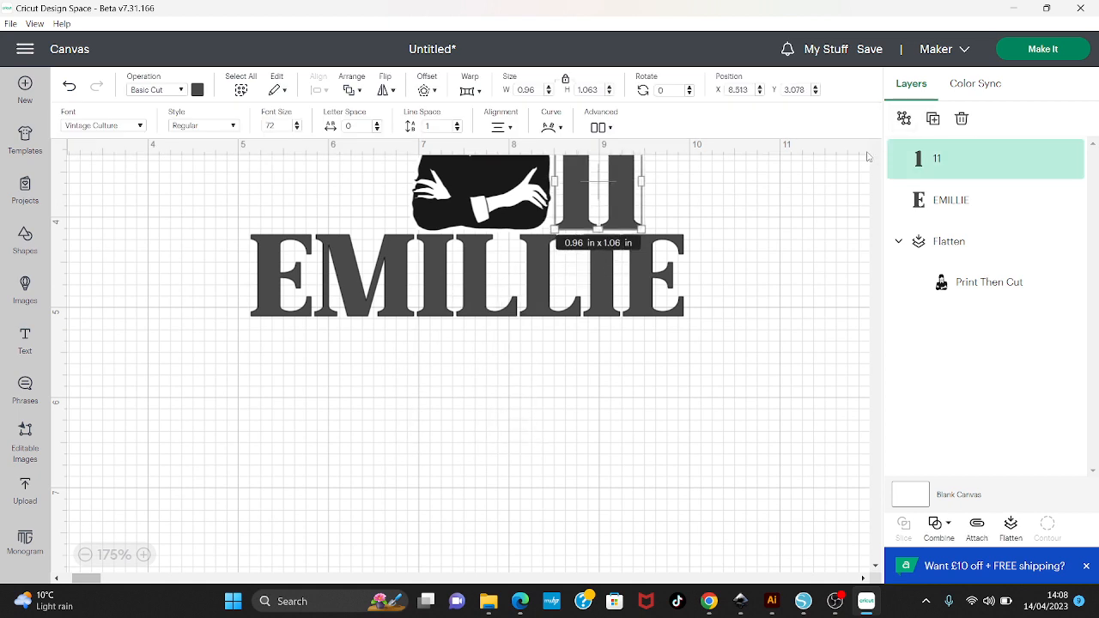
Shift the girl image to about X 6.31 and set the number 11 beside it at about X 8.03, Y 2.97
{"action": "left_click", "coordinate": [779, 227]}
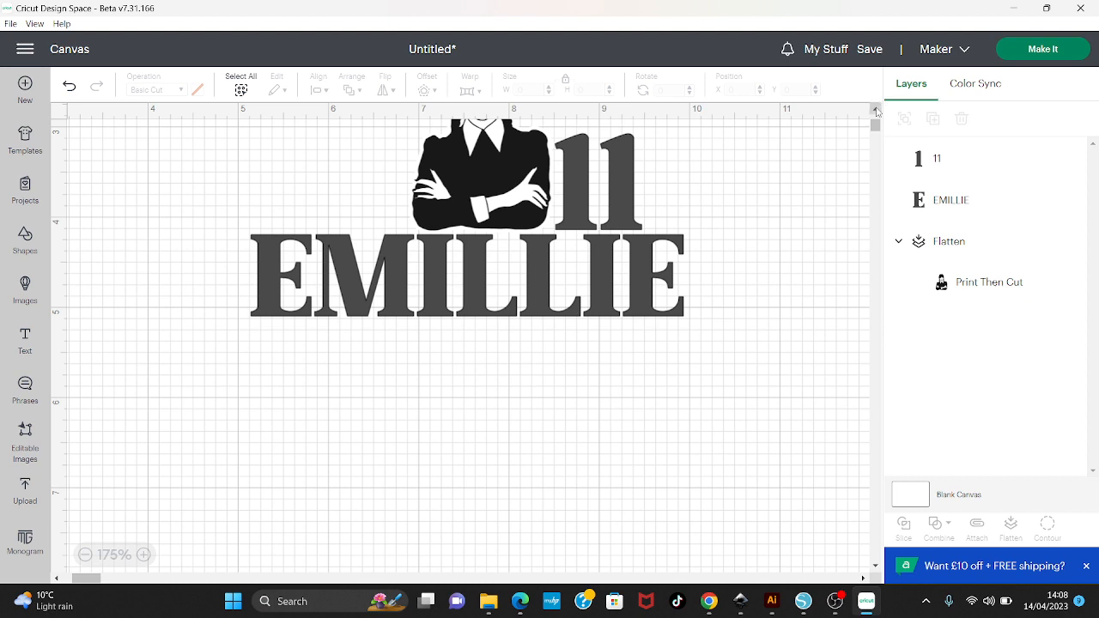
{"action": "scroll", "coordinate": [875, 111], "scroll_direction": "up", "scroll_amount": 4}
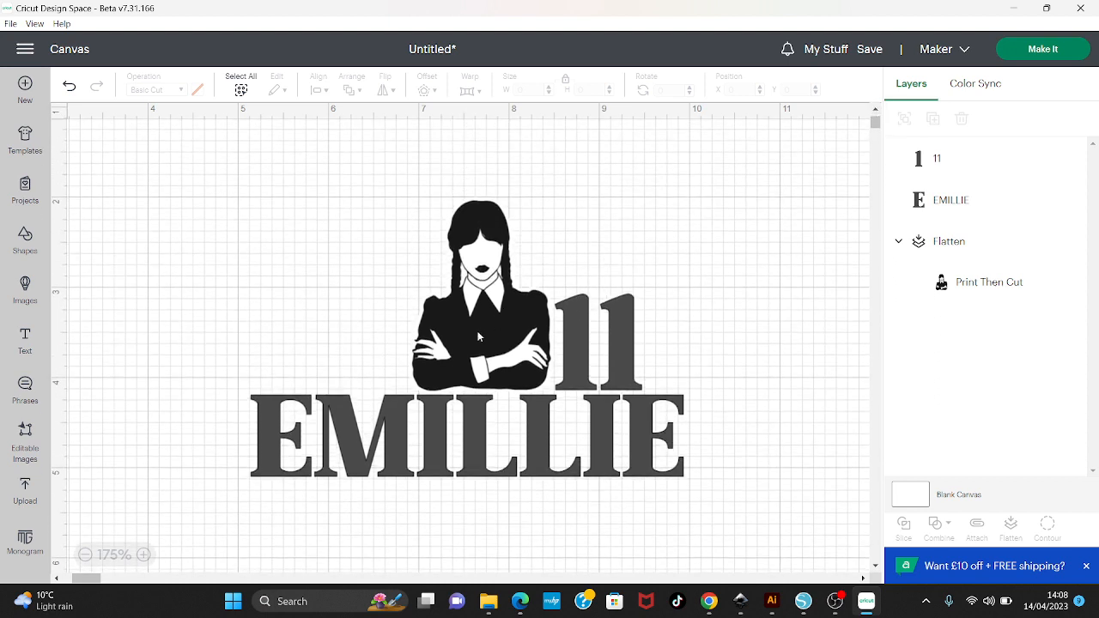
{"action": "left_click_drag", "start_coordinate": [478, 335], "coordinate": [427, 336]}
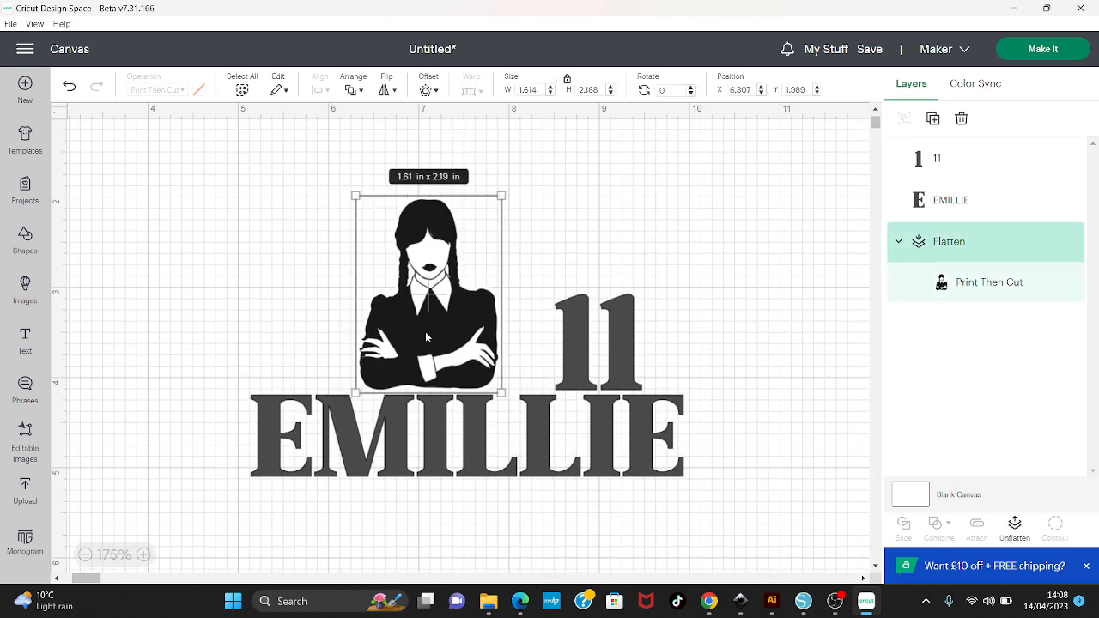
{"action": "left_click_drag", "start_coordinate": [619, 343], "coordinate": [577, 334]}
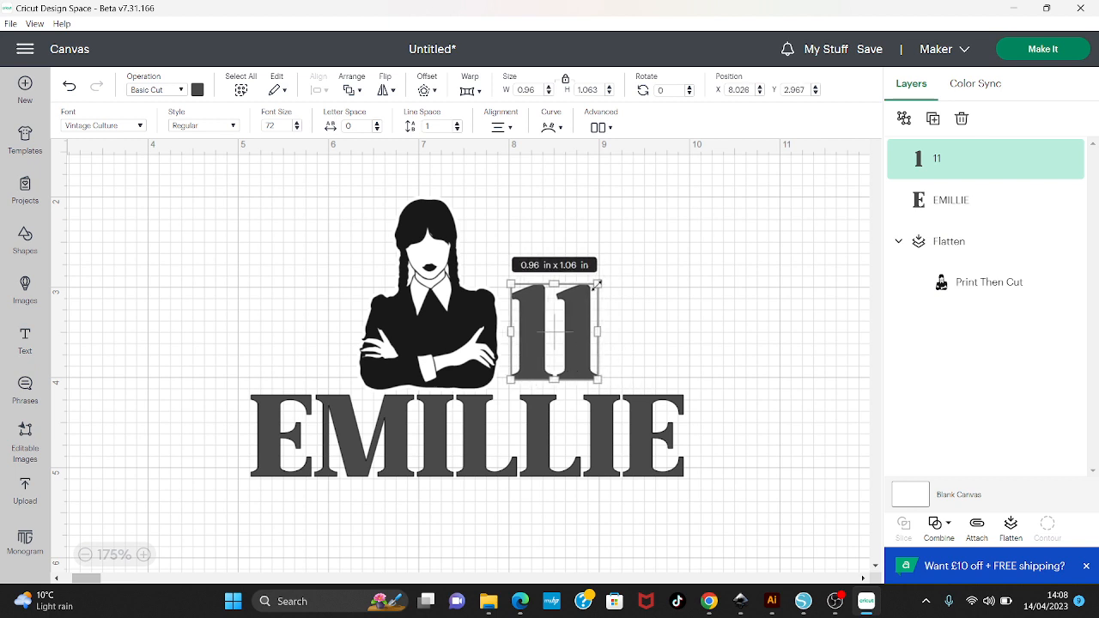
Enlarge the number 11 to roughly the girl image's width, place it below the name, and return the girl image to the middle above it
{"action": "left_click_drag", "start_coordinate": [598, 283], "coordinate": [646, 229]}
{"action": "left_click_drag", "start_coordinate": [615, 322], "coordinate": [516, 575]}
{"action": "left_click_drag", "start_coordinate": [464, 305], "coordinate": [517, 304]}
Select the girl image, the name and the number 11 and align them to a common horizontal centre
{"action": "left_click_drag", "start_coordinate": [158, 171], "coordinate": [747, 578]}
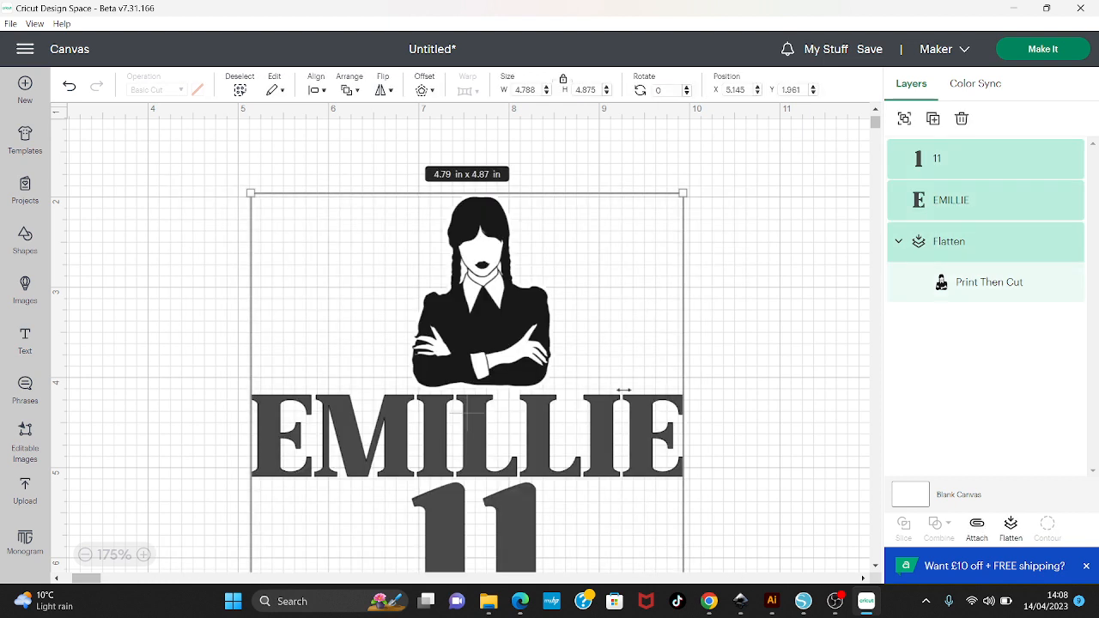
{"action": "left_click", "coordinate": [317, 89]}
{"action": "left_click", "coordinate": [368, 163]}
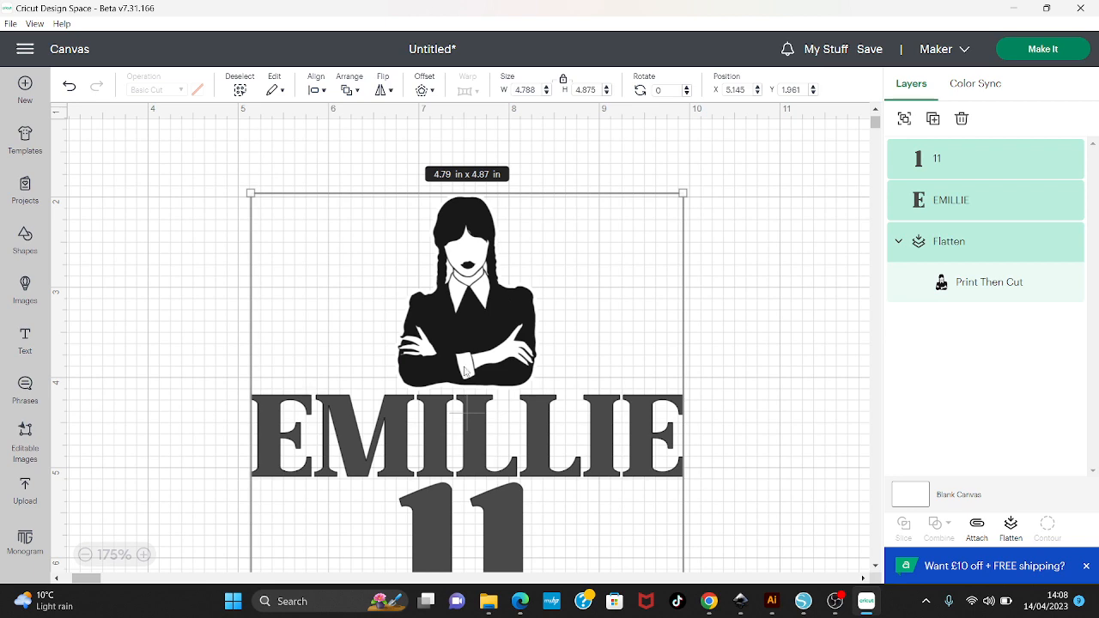
Scale the whole design down to about 4.25 by 4.32 in and move it to about X 5.49, Y 2.43
{"action": "scroll", "coordinate": [871, 565], "scroll_direction": "down", "scroll_amount": 3}
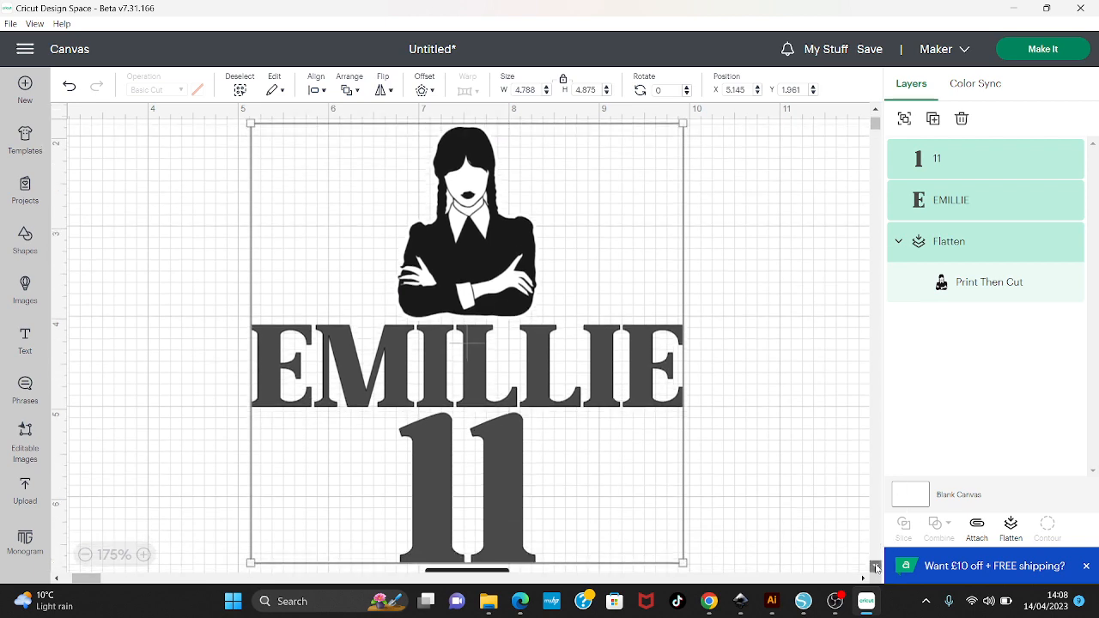
{"action": "left_click_drag", "start_coordinate": [684, 541], "coordinate": [632, 481]}
{"action": "left_click_drag", "start_coordinate": [587, 334], "coordinate": [617, 375]}
{"action": "left_click", "coordinate": [792, 350]}
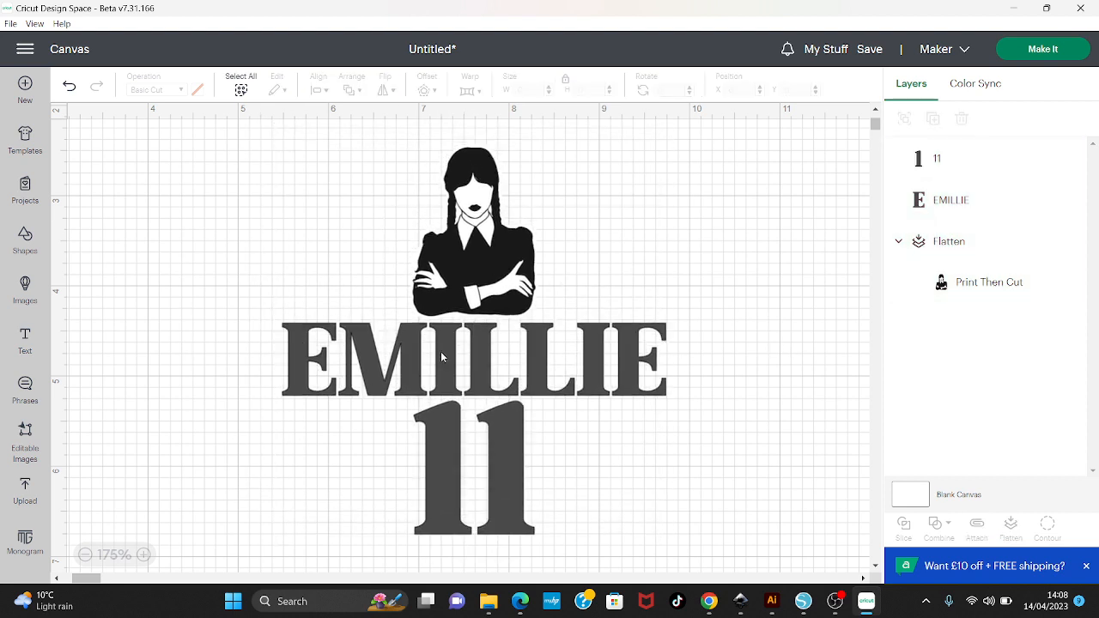
{"action": "left_click", "coordinate": [493, 465]}
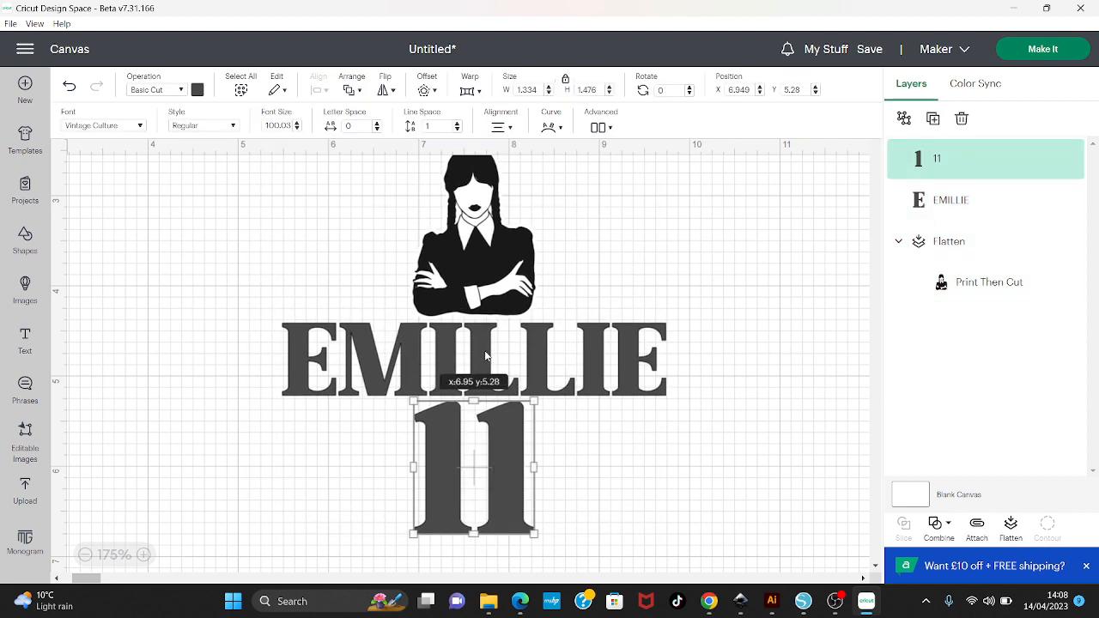
{"action": "left_click", "coordinate": [481, 314]}
{"action": "left_click", "coordinate": [785, 282]}
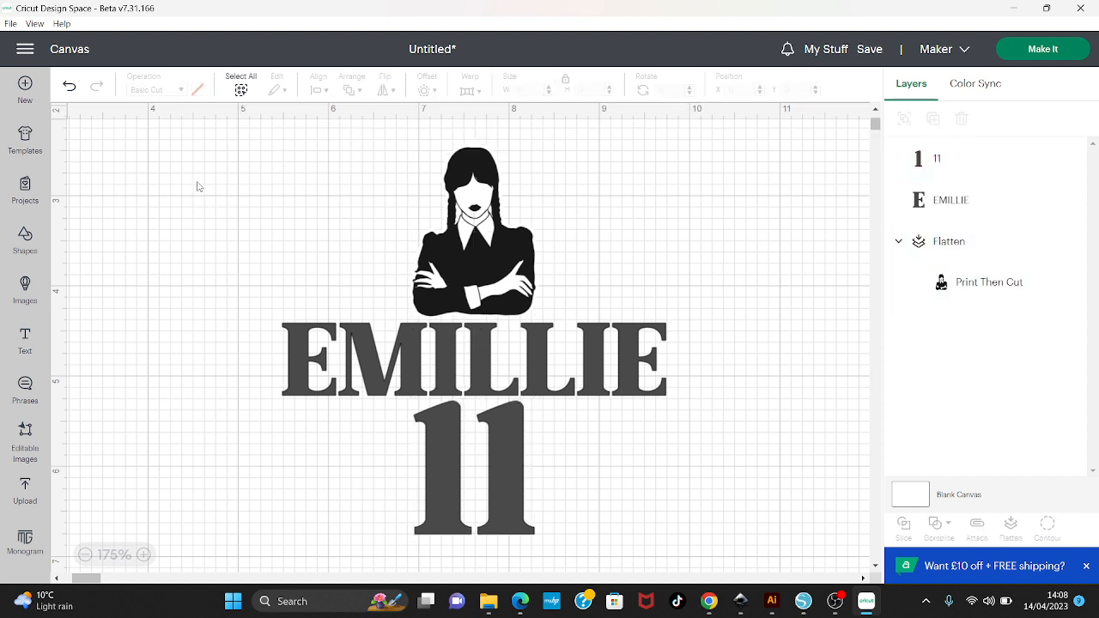
Select the whole design and apply a welded 0.083 in offset with rounded corners around it
{"action": "left_click_drag", "start_coordinate": [241, 159], "coordinate": [697, 553]}
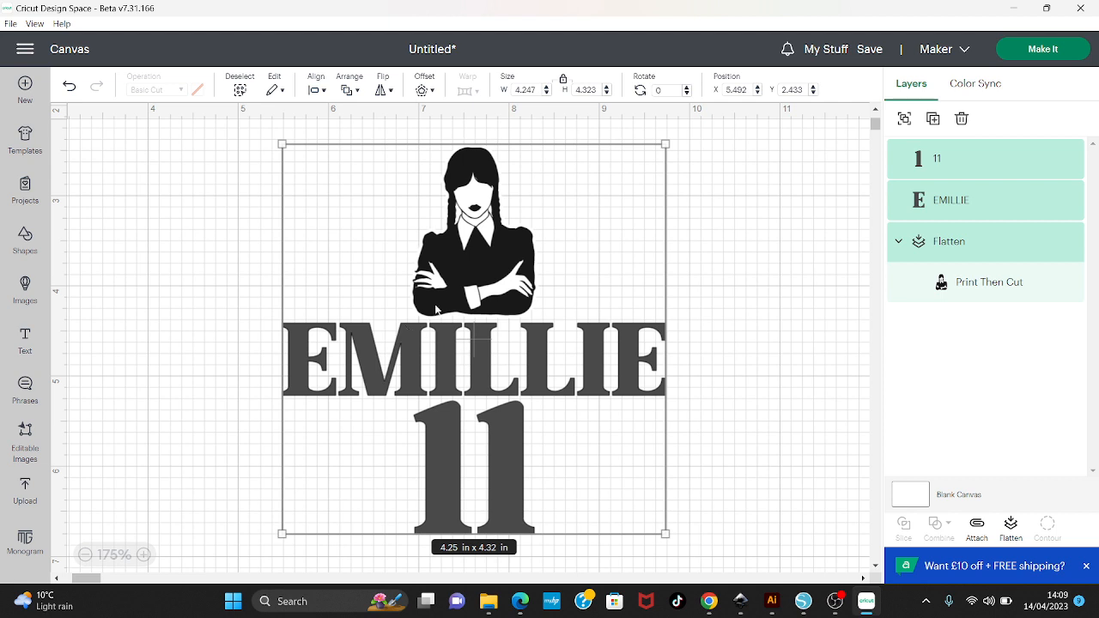
{"action": "left_click", "coordinate": [423, 92]}
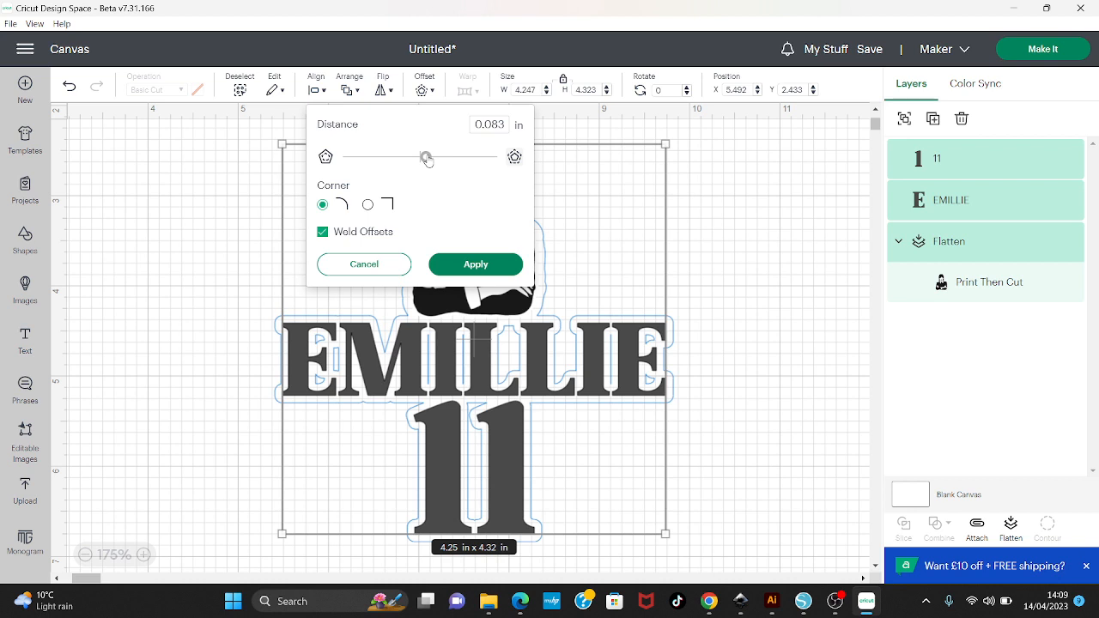
{"action": "left_click_drag", "start_coordinate": [427, 161], "coordinate": [427, 158]}
{"action": "left_click", "coordinate": [499, 265]}
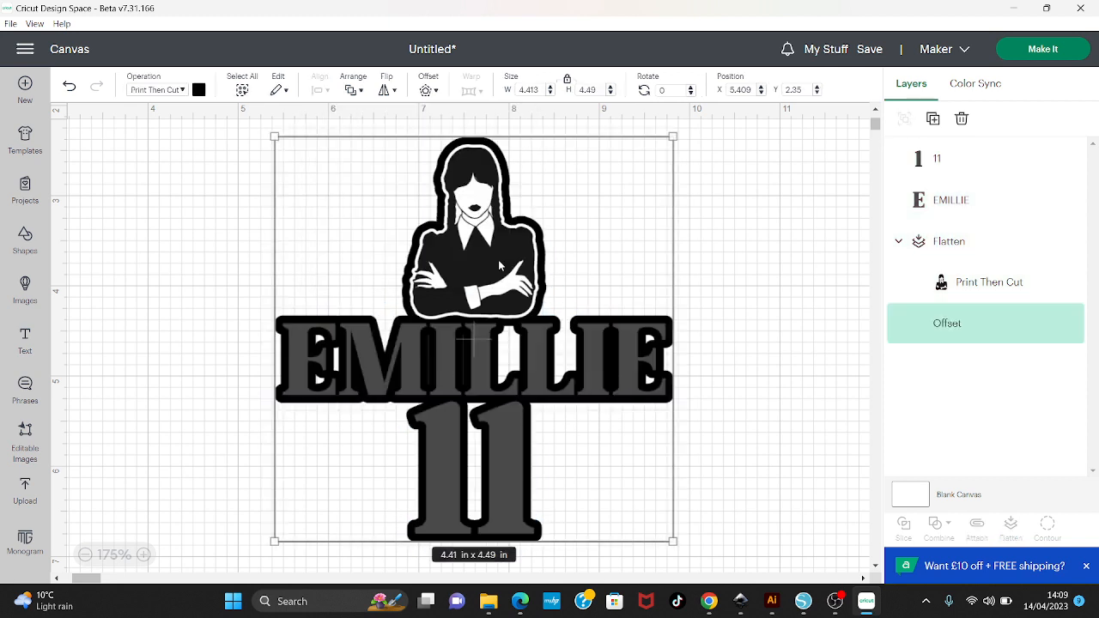
{"action": "left_click", "coordinate": [744, 294]}
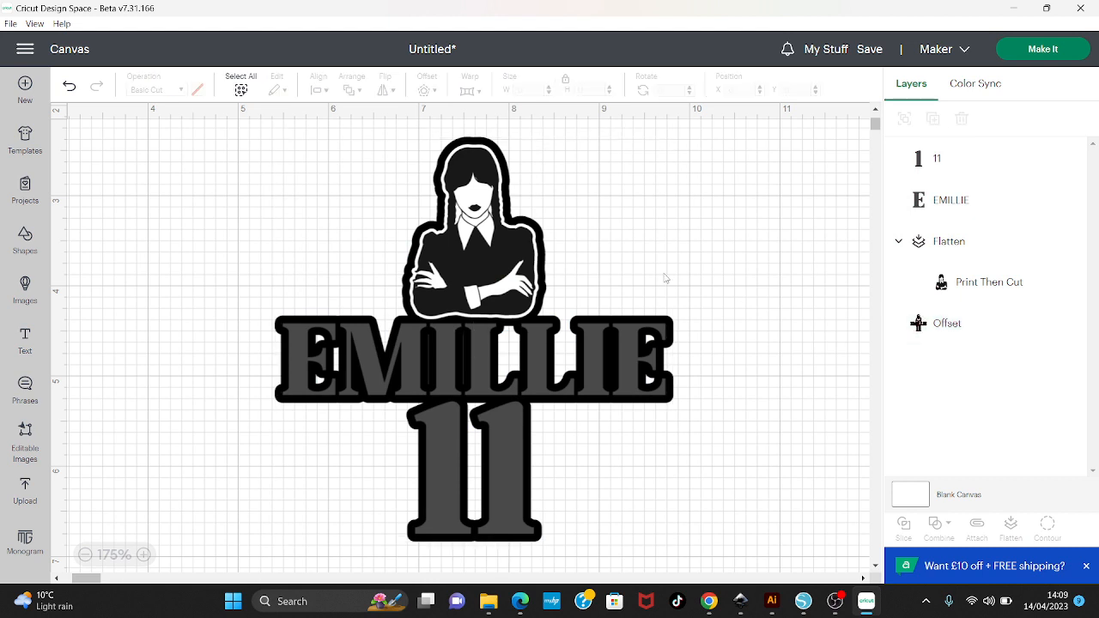
Select the offset layer and nudge it sideways to about X 6.03 to show it apart from the artwork
{"action": "left_click", "coordinate": [541, 223]}
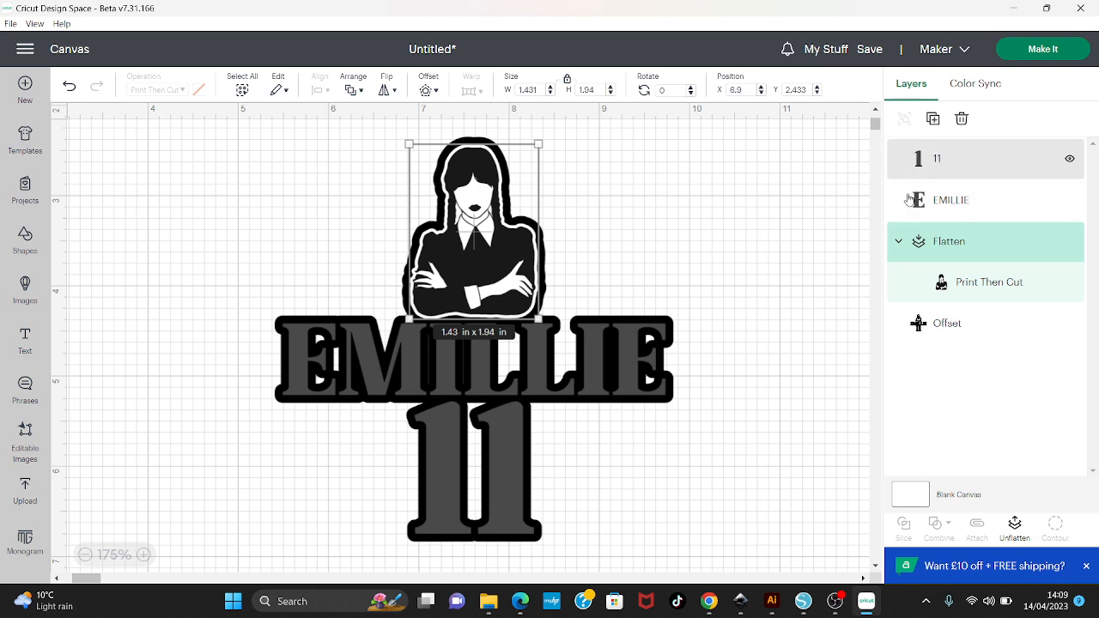
{"action": "left_click", "coordinate": [920, 331]}
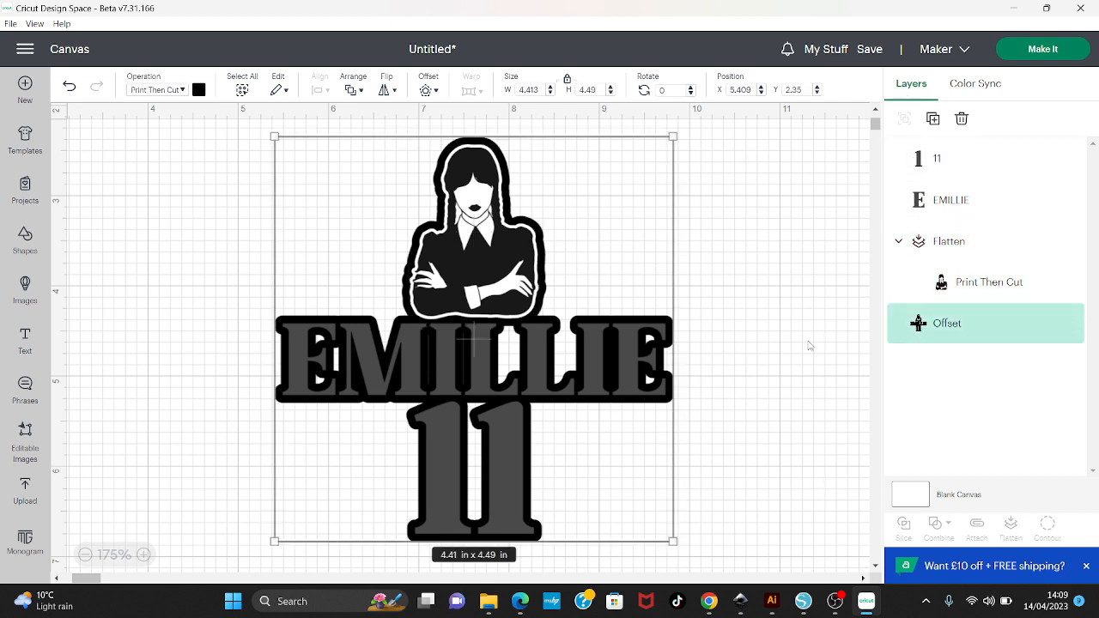
{"action": "key", "text": "Right"}
{"action": "key", "text": "Right"}
{"action": "key", "text": "Right"}
{"action": "key", "text": "Right"}
{"action": "key", "text": "Right"}
{"action": "key", "text": "Right"}
{"action": "key", "text": "Right"}
{"action": "key", "text": "Right"}
{"action": "key", "text": "Right"}
{"action": "key", "text": "Right"}
{"action": "key", "text": "Right"}
{"action": "key", "text": "Right"}
{"action": "key", "text": "Right"}
{"action": "key", "text": "Right"}
{"action": "key", "text": "Right"}
{"action": "key", "text": "Right"}
{"action": "key", "text": "Right"}
{"action": "key", "text": "Right"}
{"action": "key", "text": "Right"}
{"action": "key", "text": "Right"}
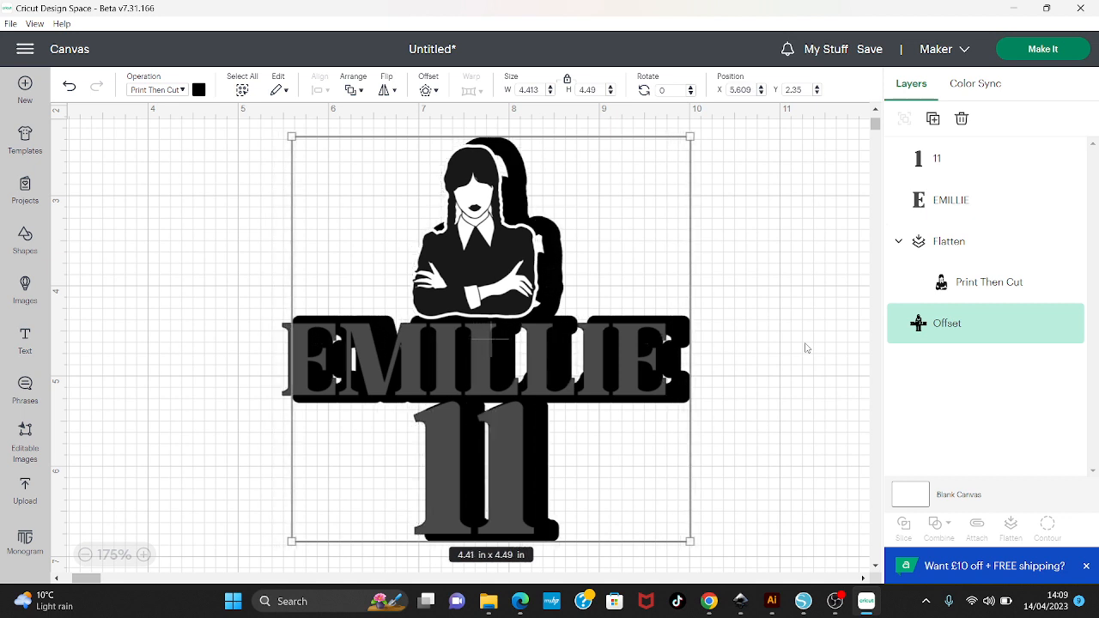
{"action": "key", "text": "Right"}
{"action": "key", "text": "Right"}
{"action": "key", "text": "Right"}
{"action": "key", "text": "Right"}
{"action": "key", "text": "Right"}
{"action": "key", "text": "Right"}
{"action": "key", "text": "Right"}
{"action": "key", "text": "Right"}
{"action": "key", "text": "Right"}
{"action": "key", "text": "Right"}
{"action": "key", "text": "Right"}
{"action": "key", "text": "Right"}
{"action": "key", "text": "Right"}
{"action": "key", "text": "Right"}
{"action": "key", "text": "Right"}
{"action": "key", "text": "Right"}
{"action": "key", "text": "Right"}
{"action": "key", "text": "Right"}
{"action": "key", "text": "Right"}
{"action": "key", "text": "Right"}
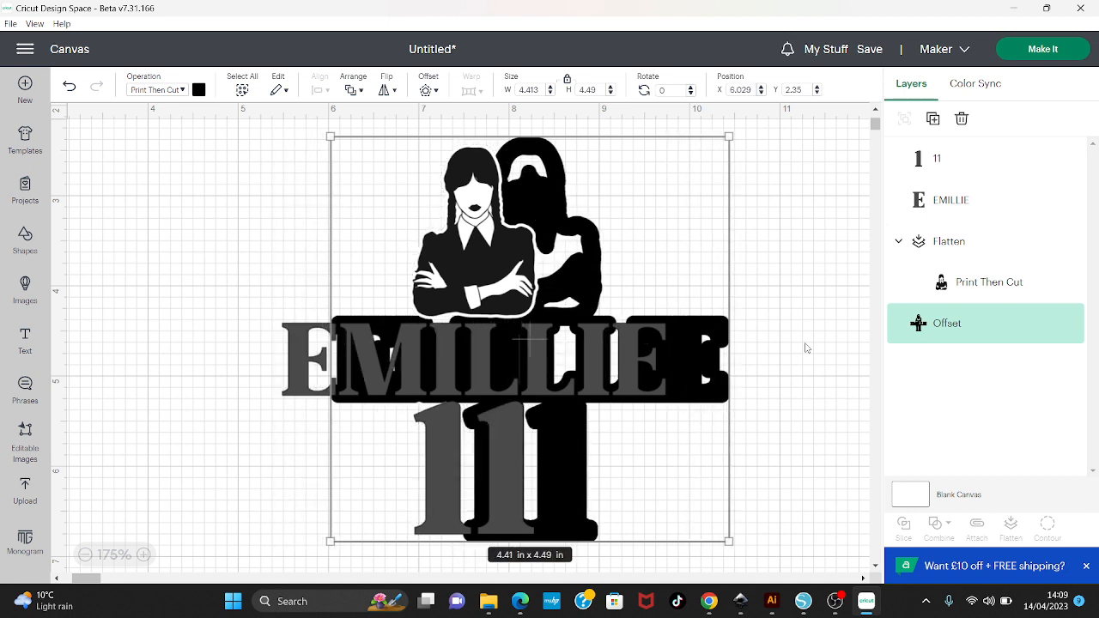
{"action": "left_click", "coordinate": [813, 400]}
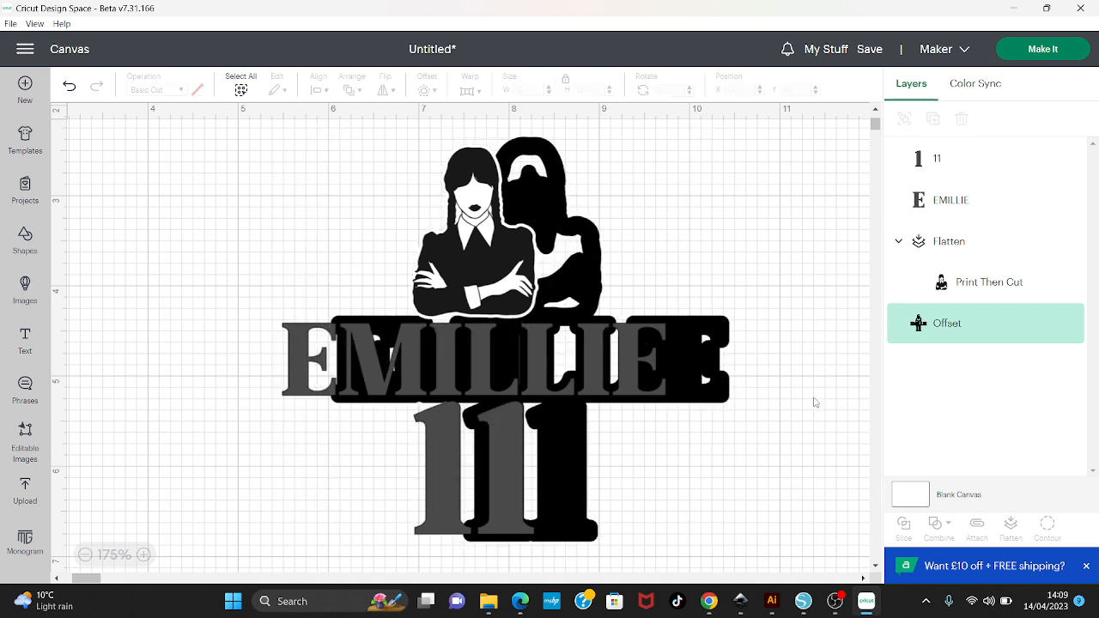
Move the offset layer back behind the artwork at about X 5.42, Y 2.36, and colour it purple
{"action": "left_click_drag", "start_coordinate": [725, 395], "coordinate": [669, 398]}
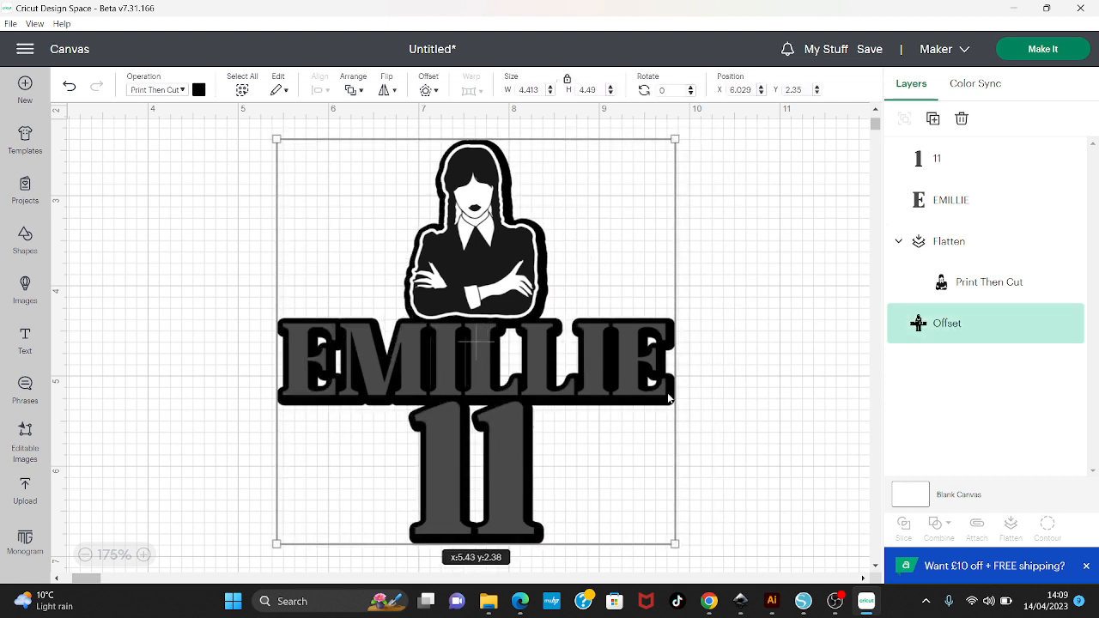
{"action": "left_click_drag", "start_coordinate": [668, 397], "coordinate": [666, 397]}
{"action": "left_click", "coordinate": [198, 89]}
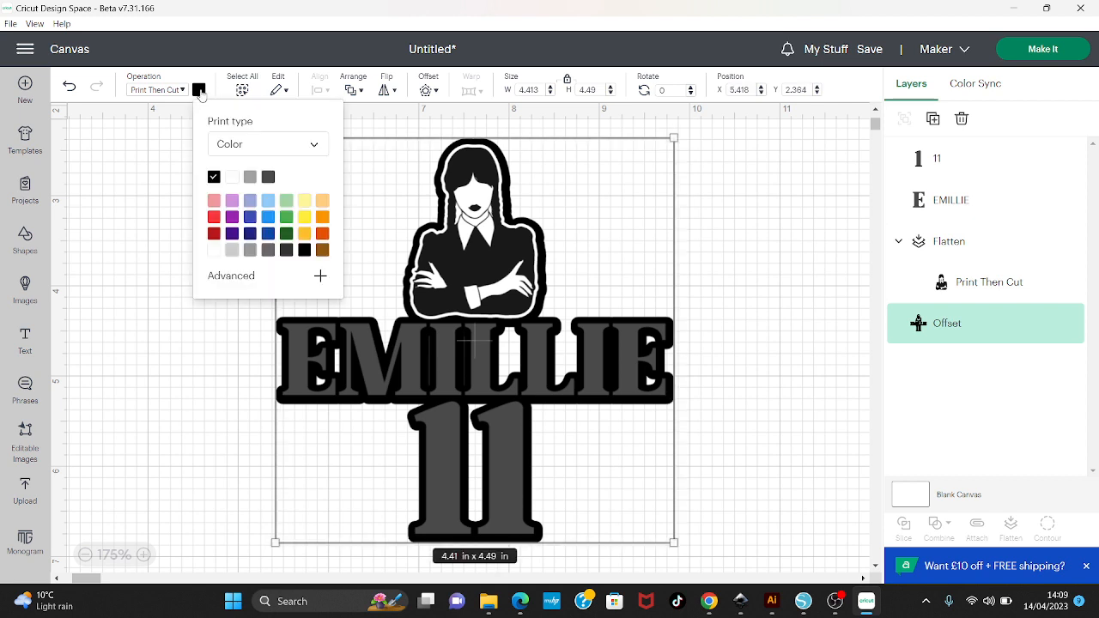
{"action": "left_click", "coordinate": [232, 218]}
{"action": "left_click", "coordinate": [763, 281]}
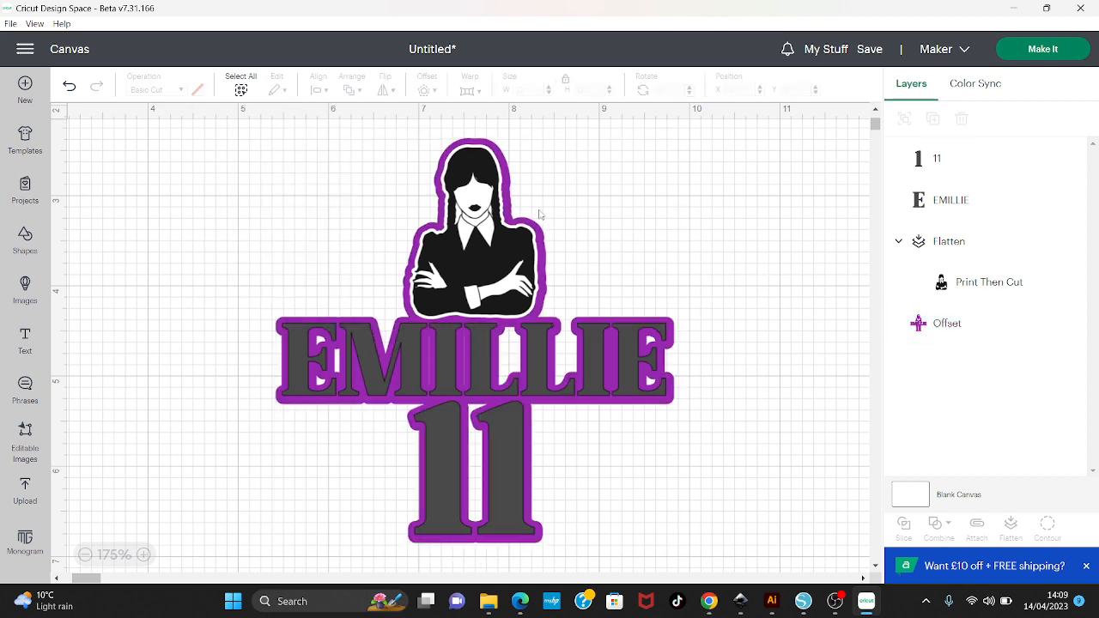
Add a second offset of 0.083 in with rounded corners around the purple offset layer
{"action": "left_click", "coordinate": [481, 139]}
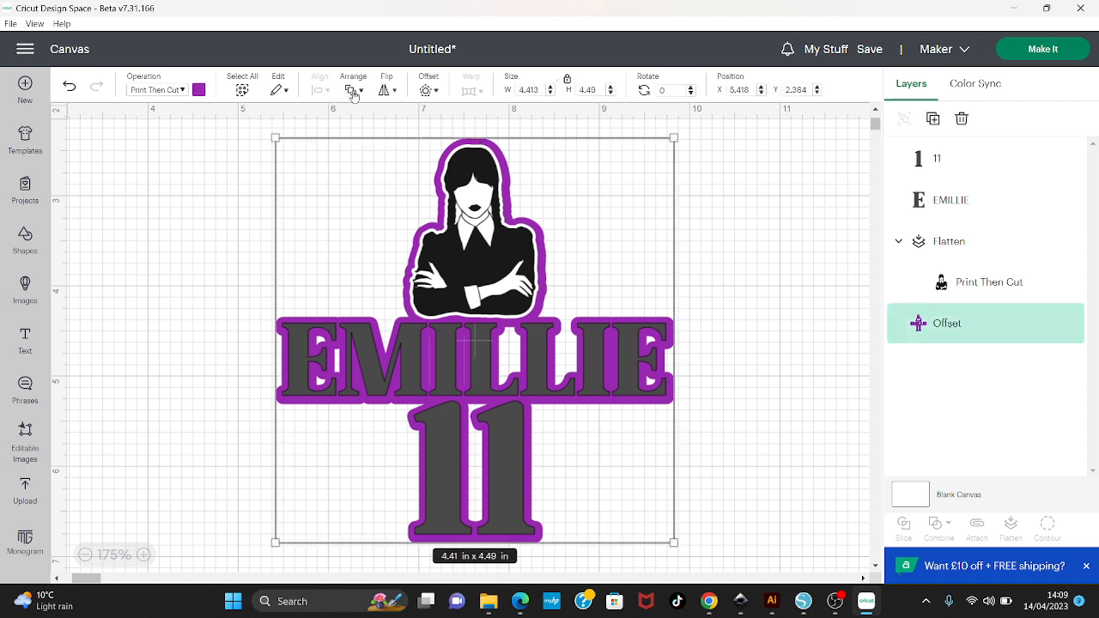
{"action": "left_click", "coordinate": [432, 92]}
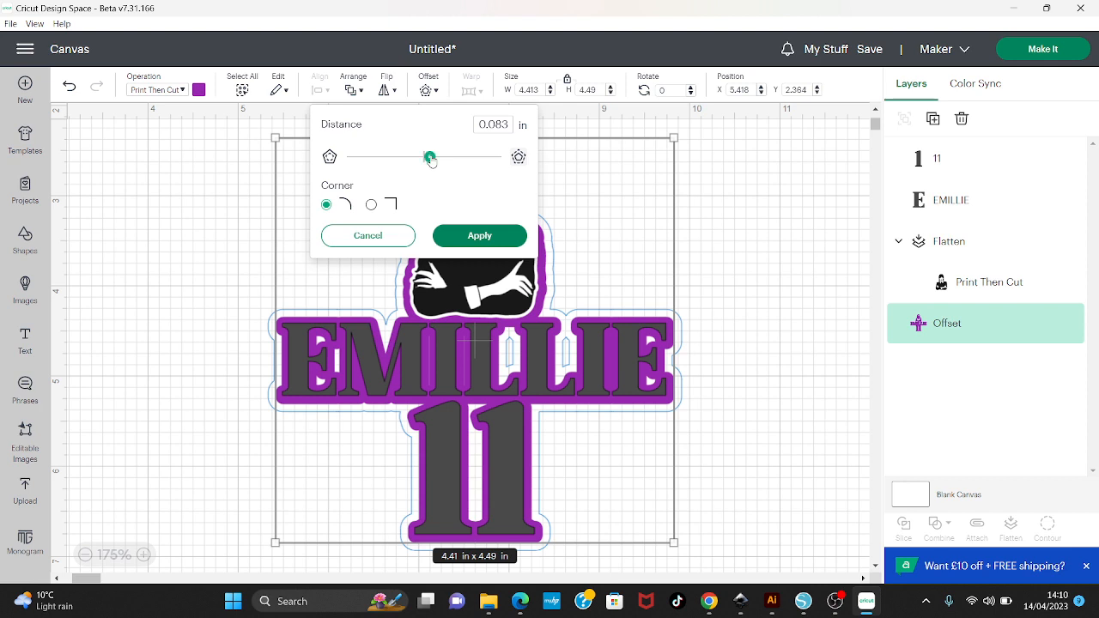
{"action": "left_click", "coordinate": [479, 235]}
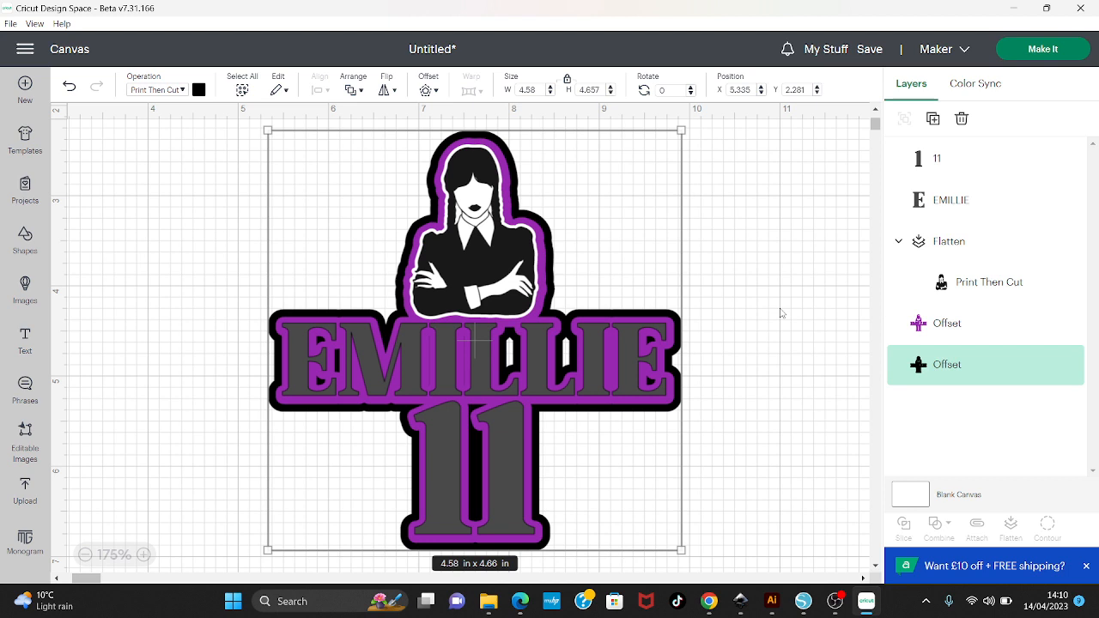
Fine-tune the second offset's position to about X 5.32, Y 2.29, and colour it light purple
{"action": "left_click_drag", "start_coordinate": [623, 368], "coordinate": [627, 368]}
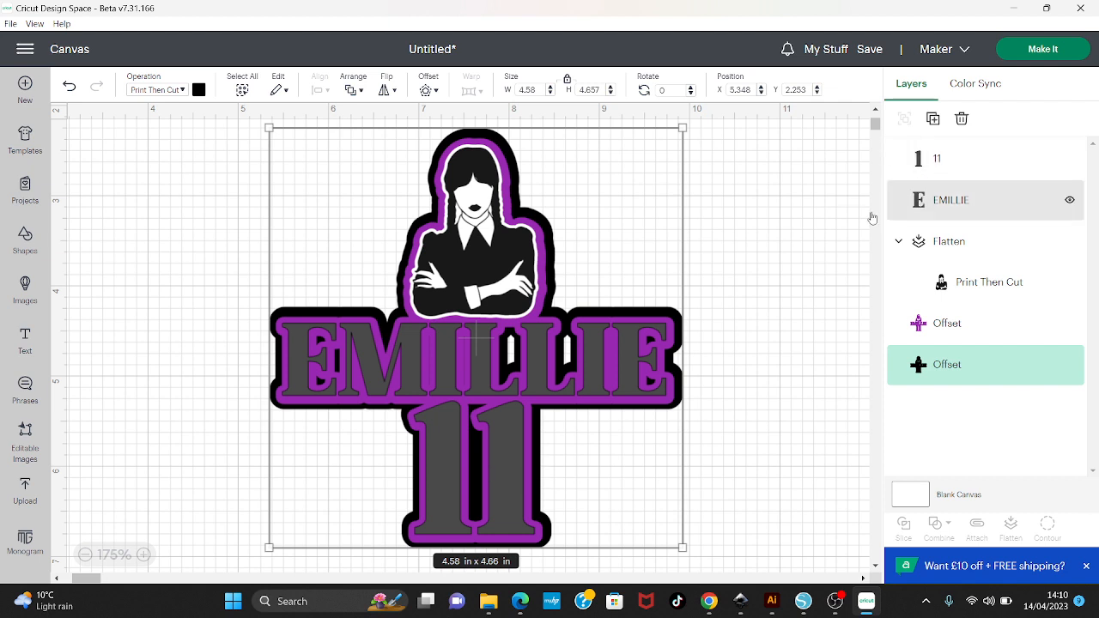
{"action": "left_click", "coordinate": [732, 317]}
{"action": "left_click", "coordinate": [681, 319]}
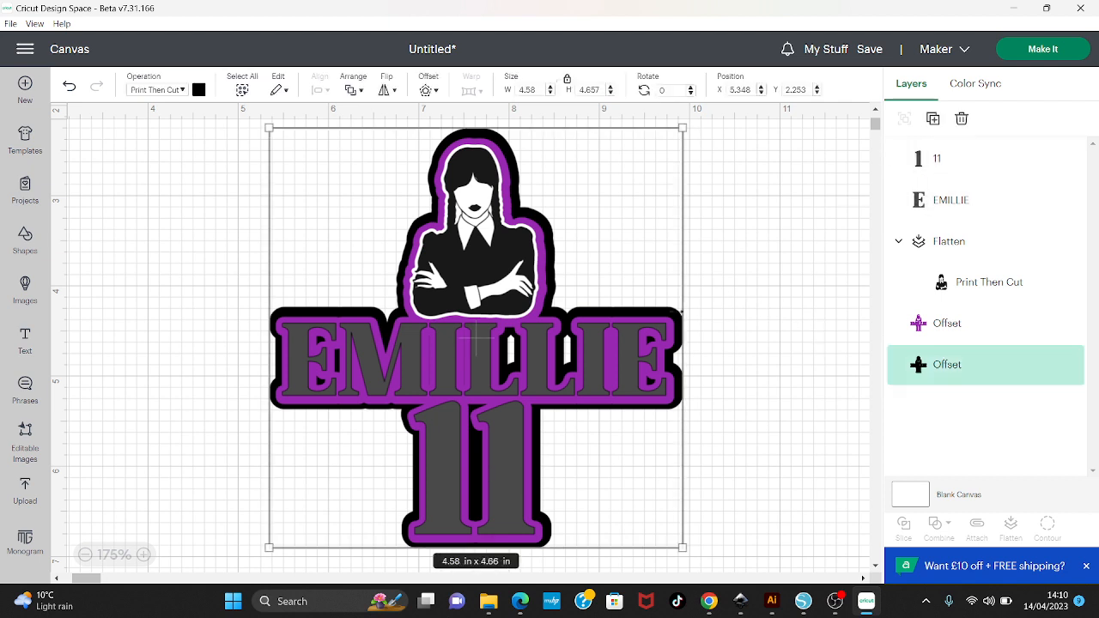
{"action": "left_click_drag", "start_coordinate": [668, 314], "coordinate": [665, 323]}
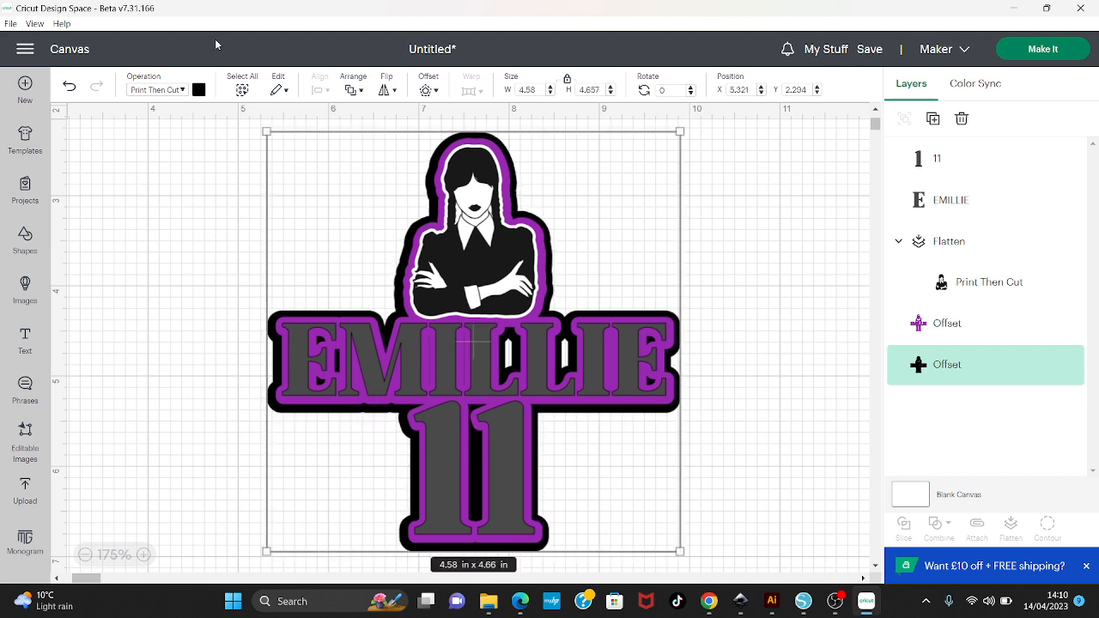
{"action": "left_click", "coordinate": [199, 91]}
{"action": "left_click", "coordinate": [232, 201]}
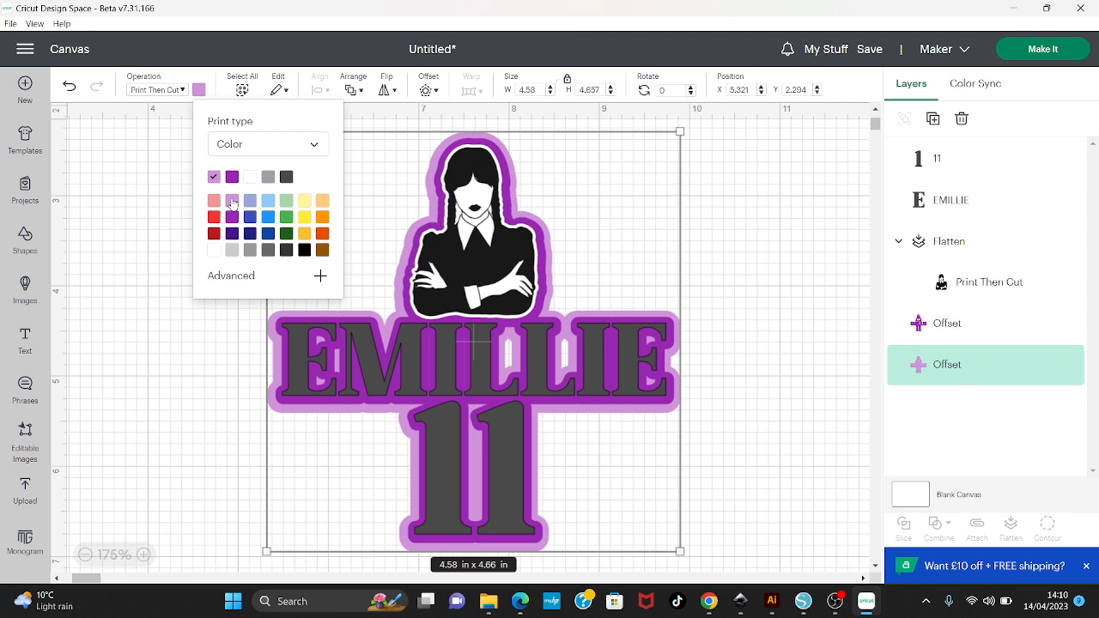
{"action": "left_click", "coordinate": [781, 271]}
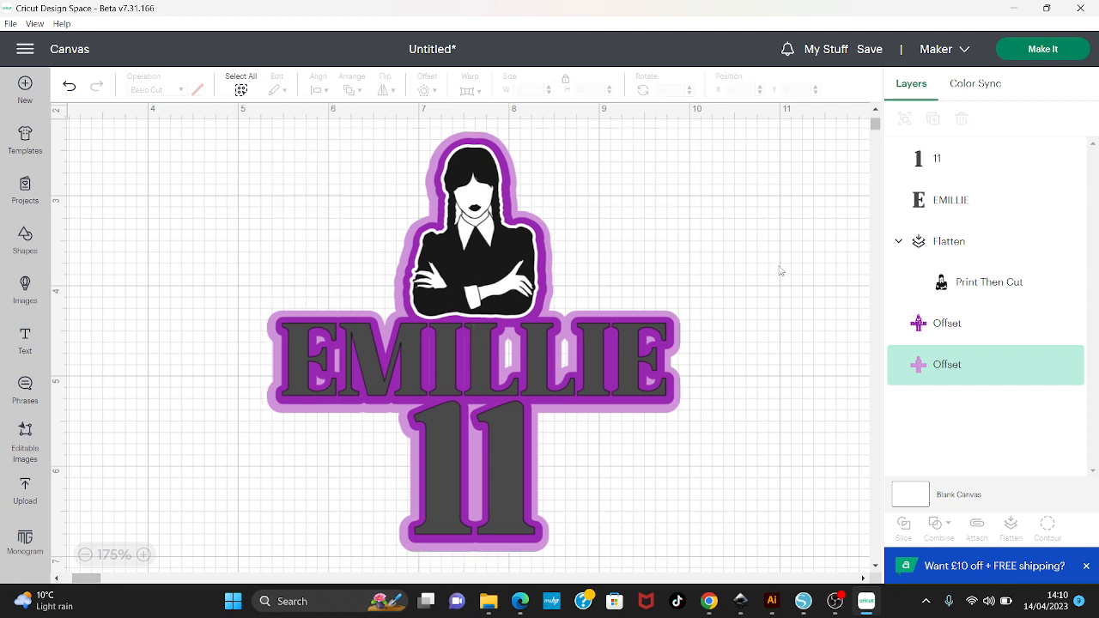
Add a third offset of 0.111 in with rounded corners around the light purple offset layer
{"action": "left_click", "coordinate": [483, 137]}
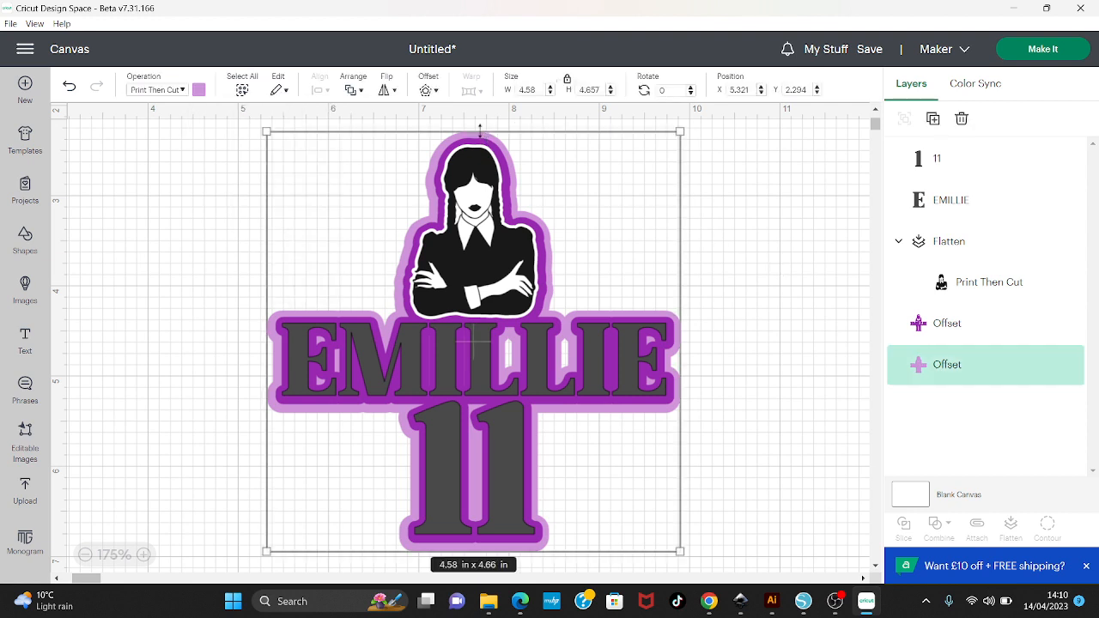
{"action": "left_click", "coordinate": [429, 90]}
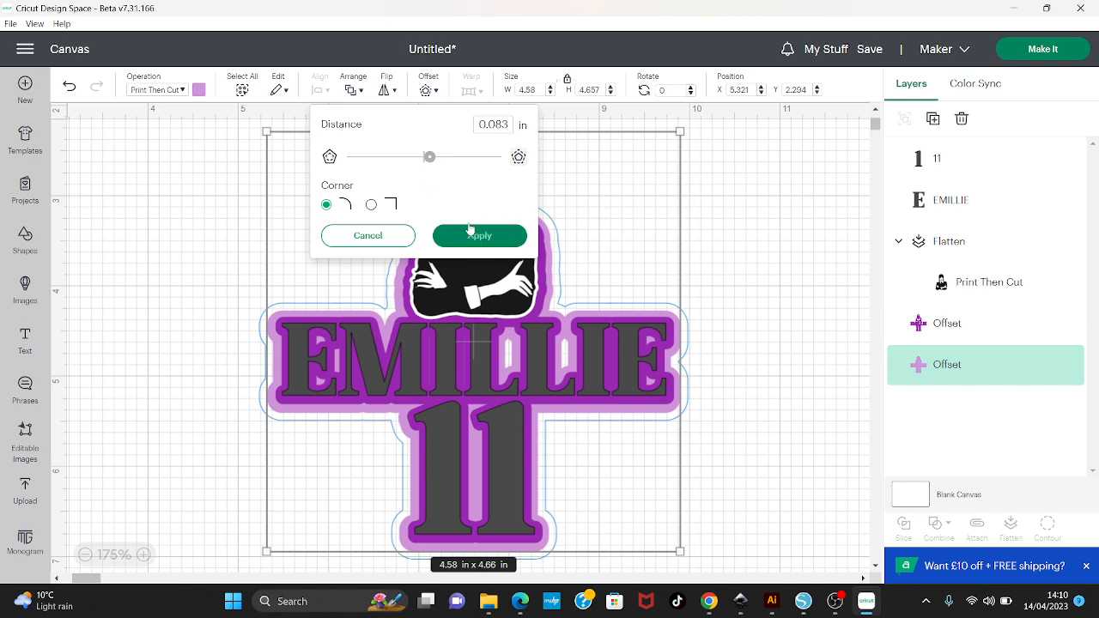
{"action": "left_click_drag", "start_coordinate": [430, 159], "coordinate": [433, 160]}
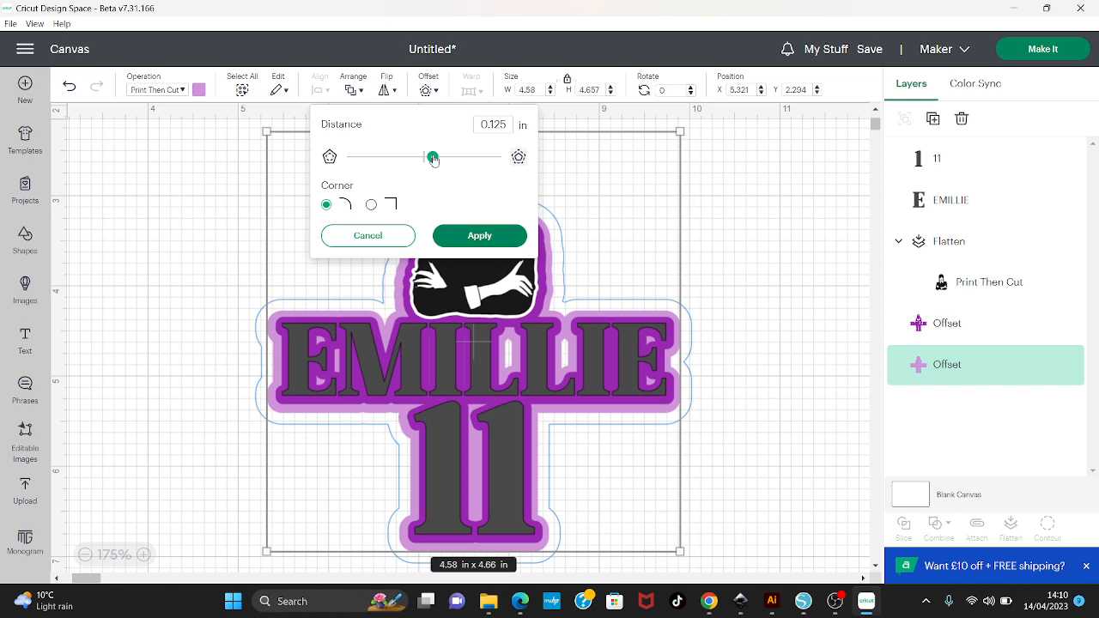
{"action": "left_click_drag", "start_coordinate": [433, 160], "coordinate": [432, 160]}
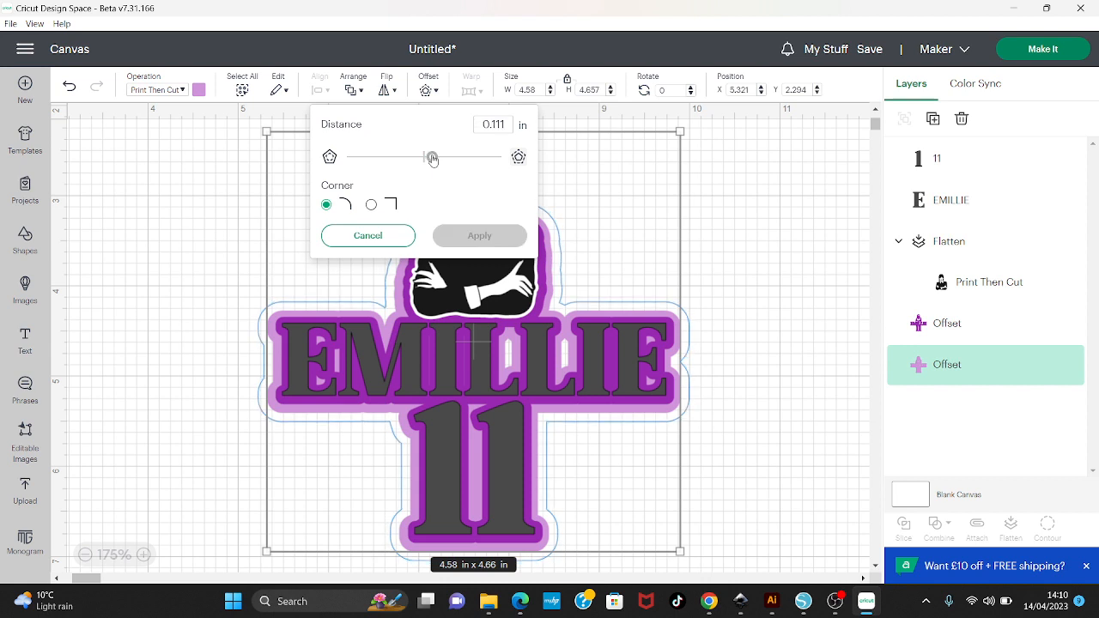
{"action": "left_click", "coordinate": [479, 236]}
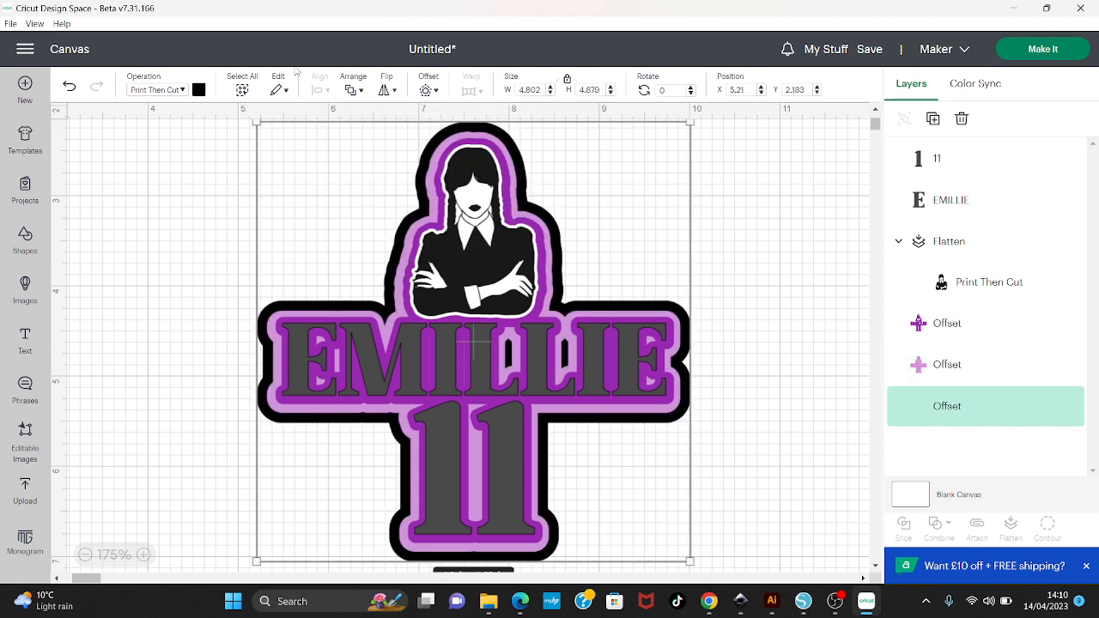
Colour the outermost offset light grey and nudge its position to about X 5.24, Y 2.18
{"action": "left_click", "coordinate": [198, 89]}
{"action": "left_click", "coordinate": [232, 250]}
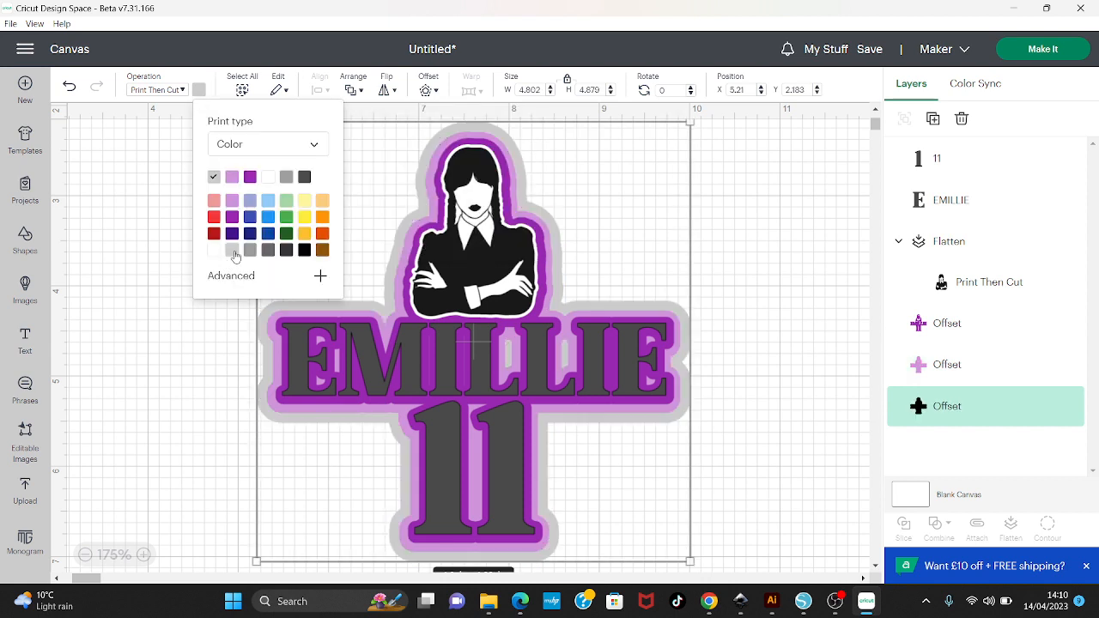
{"action": "left_click", "coordinate": [420, 204]}
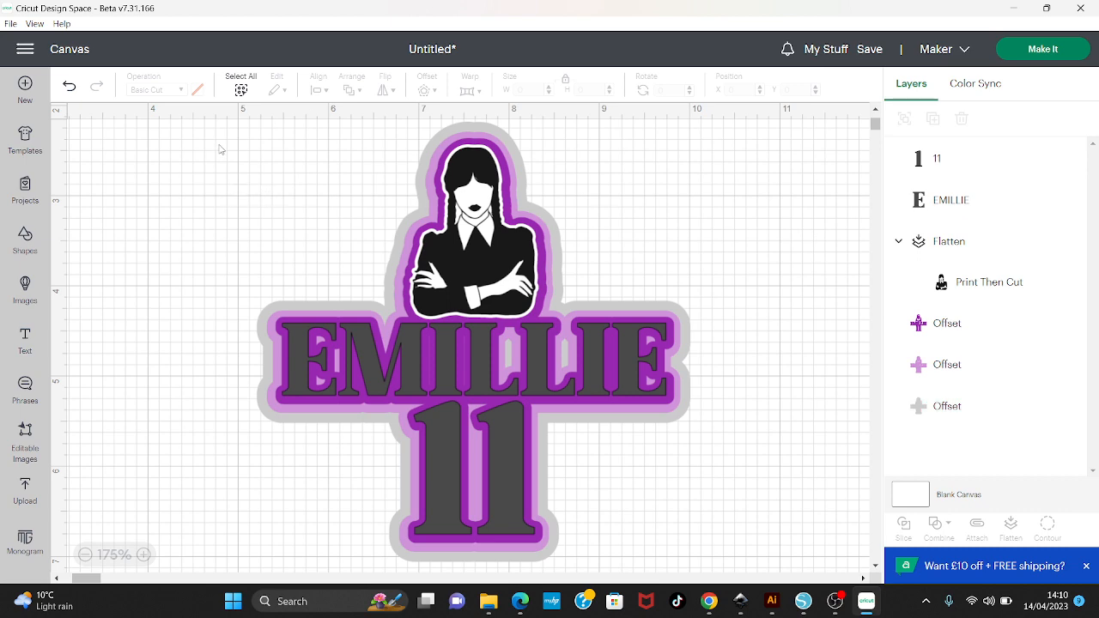
{"action": "mouse_move", "coordinate": [268, 128]}
{"action": "left_mouse_down"}
{"action": "mouse_move", "coordinate": [351, 300]}
{"action": "mouse_move", "coordinate": [363, 300]}
{"action": "mouse_move", "coordinate": [270, 172]}
{"action": "mouse_move", "coordinate": [260, 138]}
{"action": "mouse_move", "coordinate": [270, 125]}
{"action": "left_mouse_up"}
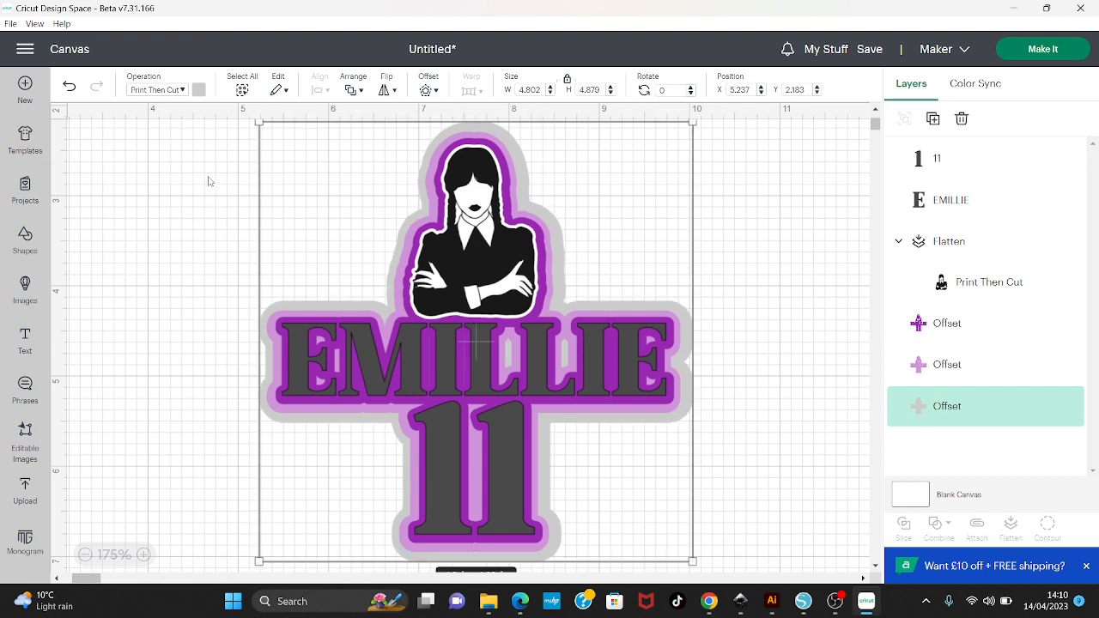
{"action": "left_click", "coordinate": [218, 115]}
Flatten all layers of the design into one Print Then Cut image, and unflatten them again
{"action": "left_click_drag", "start_coordinate": [239, 153], "coordinate": [767, 573]}
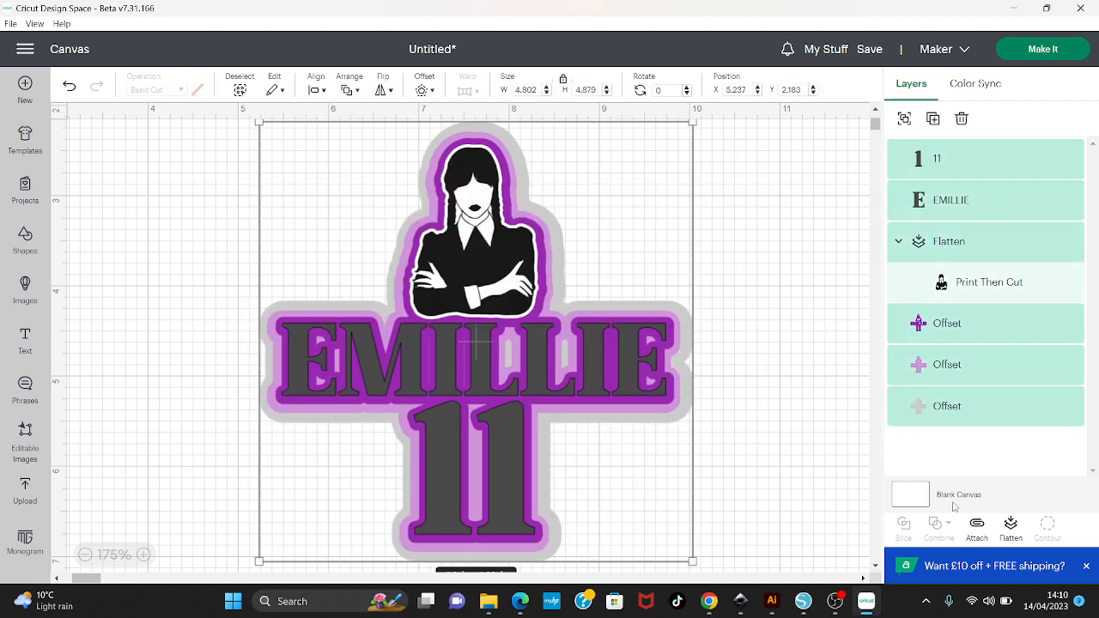
{"action": "left_click", "coordinate": [1010, 523]}
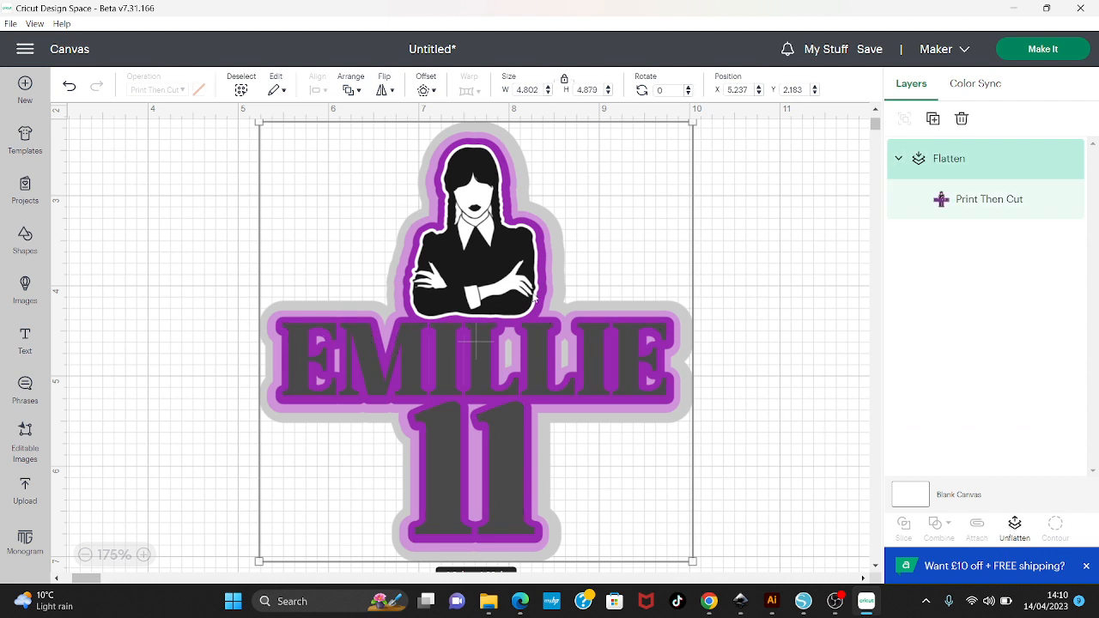
{"action": "left_click", "coordinate": [1013, 525]}
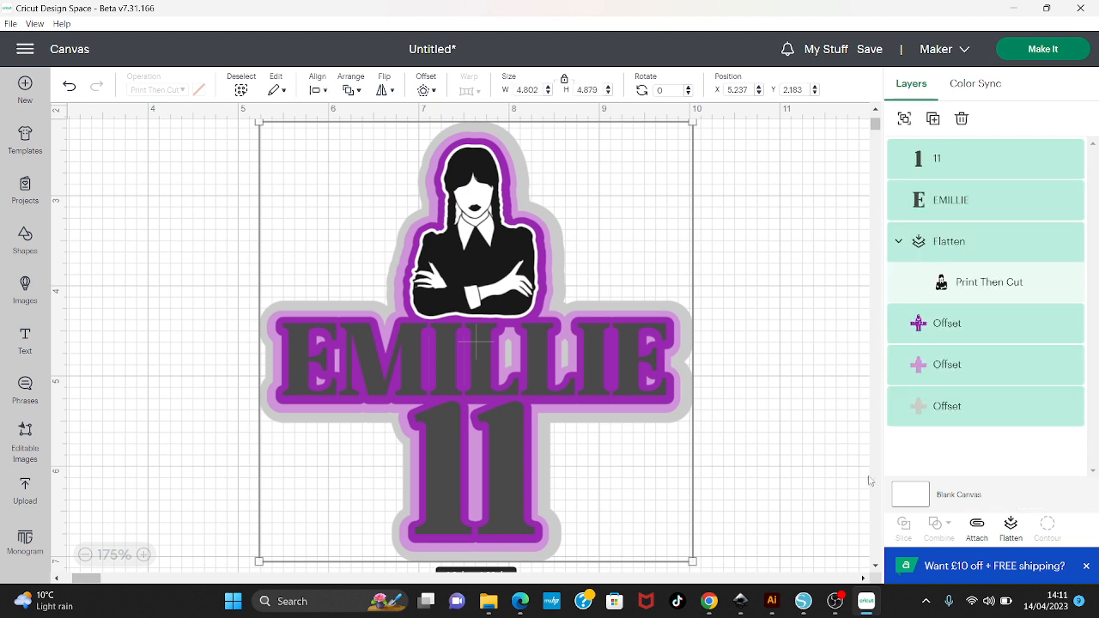
{"action": "left_click", "coordinate": [753, 357]}
{"action": "left_click", "coordinate": [631, 359]}
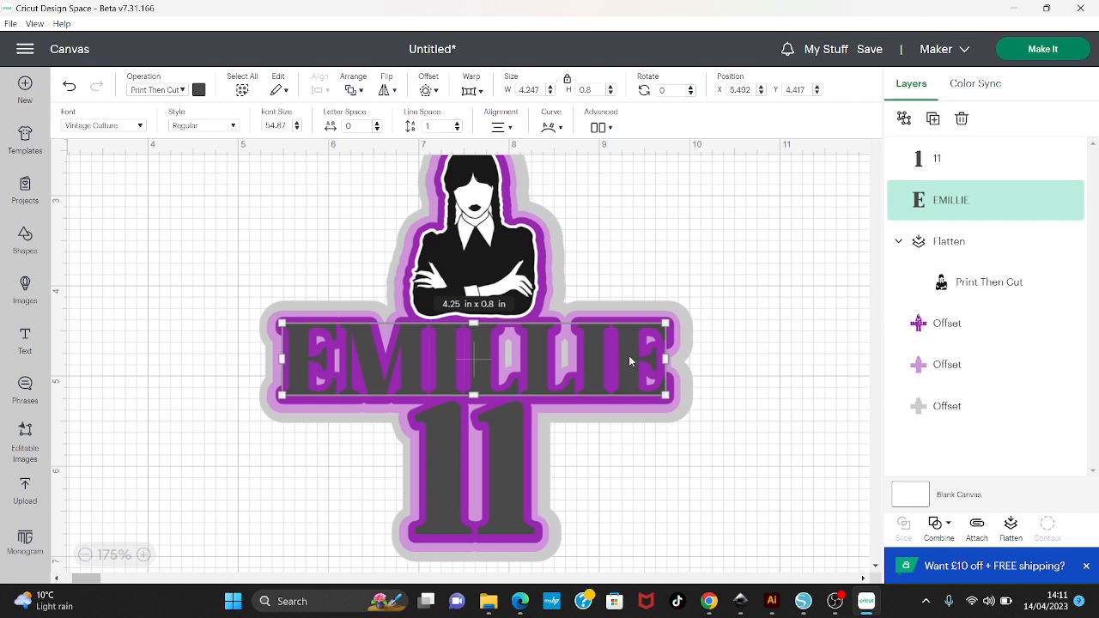
{"action": "left_click", "coordinate": [623, 350]}
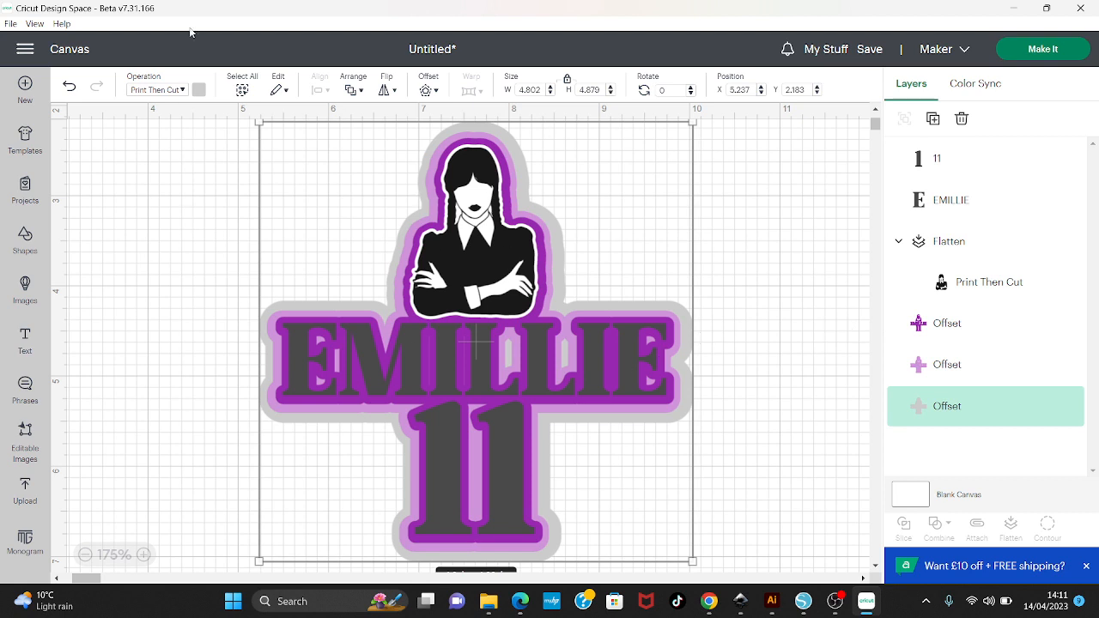
{"action": "left_click", "coordinate": [741, 241]}
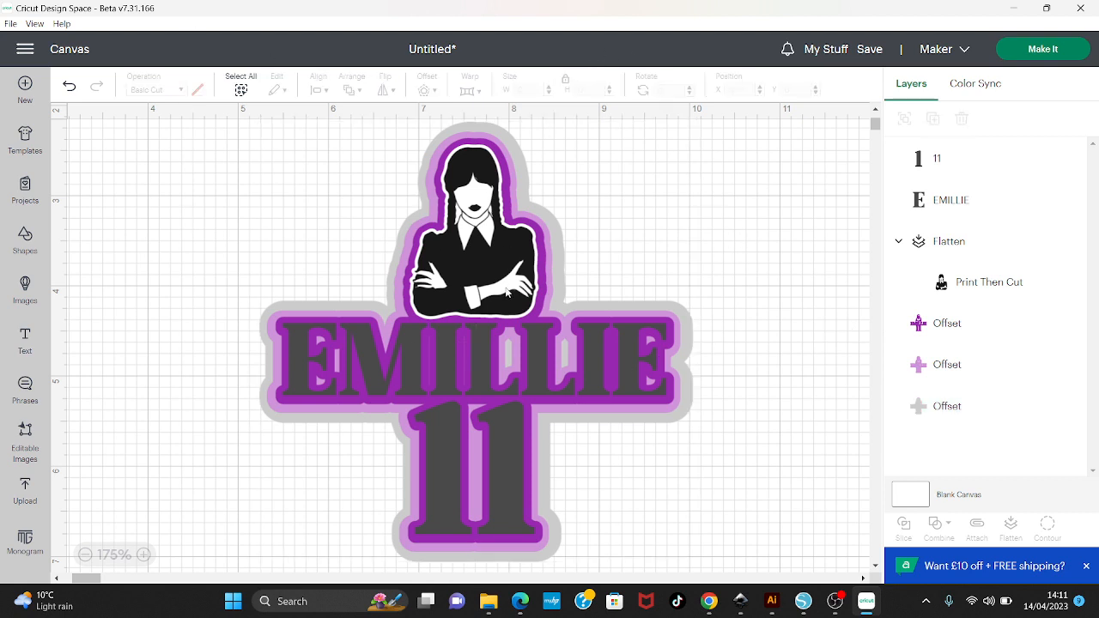
Move the girl image aside to about X 10.86, Y 2.25, and change all other layers to the Basic Cut operation
{"action": "left_click_drag", "start_coordinate": [508, 291], "coordinate": [862, 277]}
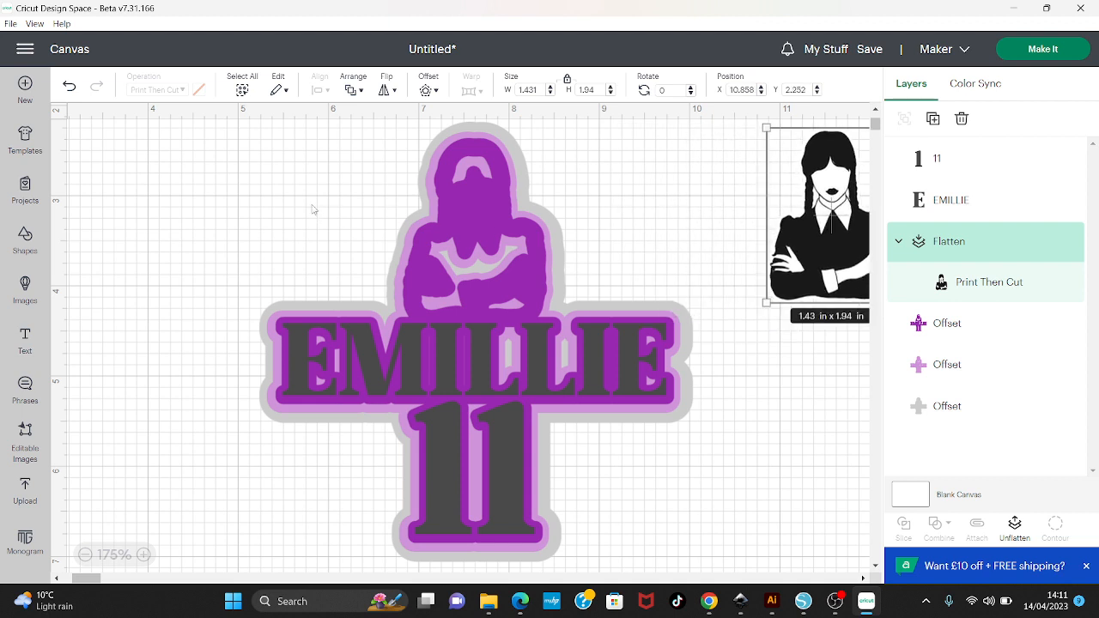
{"action": "left_click_drag", "start_coordinate": [249, 146], "coordinate": [688, 536]}
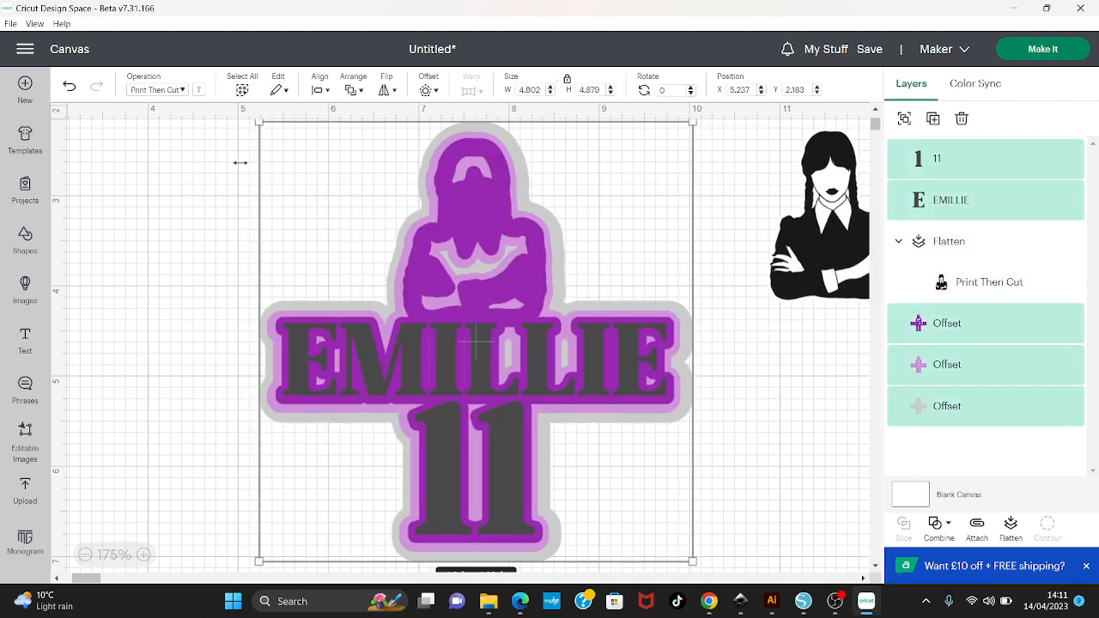
{"action": "left_click", "coordinate": [182, 91]}
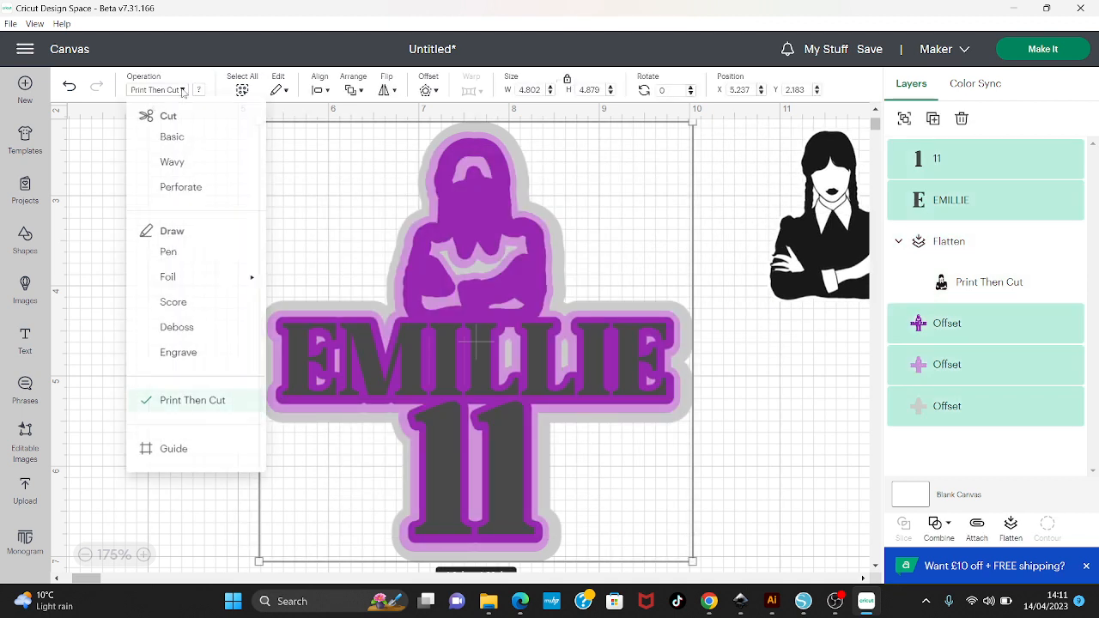
{"action": "left_click", "coordinate": [168, 140]}
{"action": "left_click", "coordinate": [761, 413]}
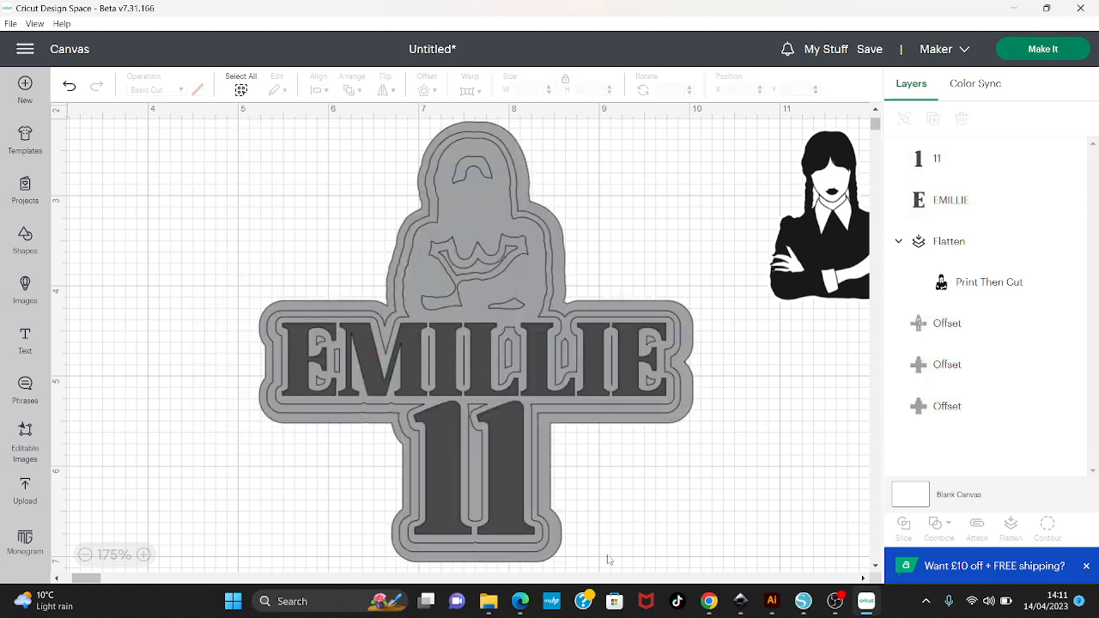
Set the outermost offset's material colour to light grey
{"action": "left_click", "coordinate": [553, 557]}
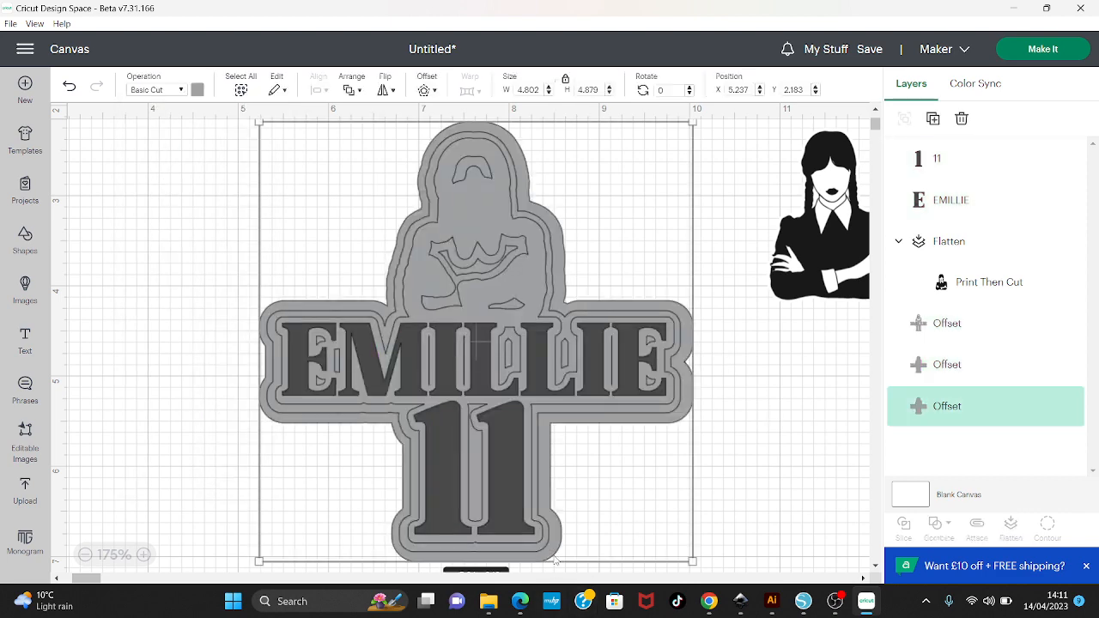
{"action": "left_click", "coordinate": [200, 90]}
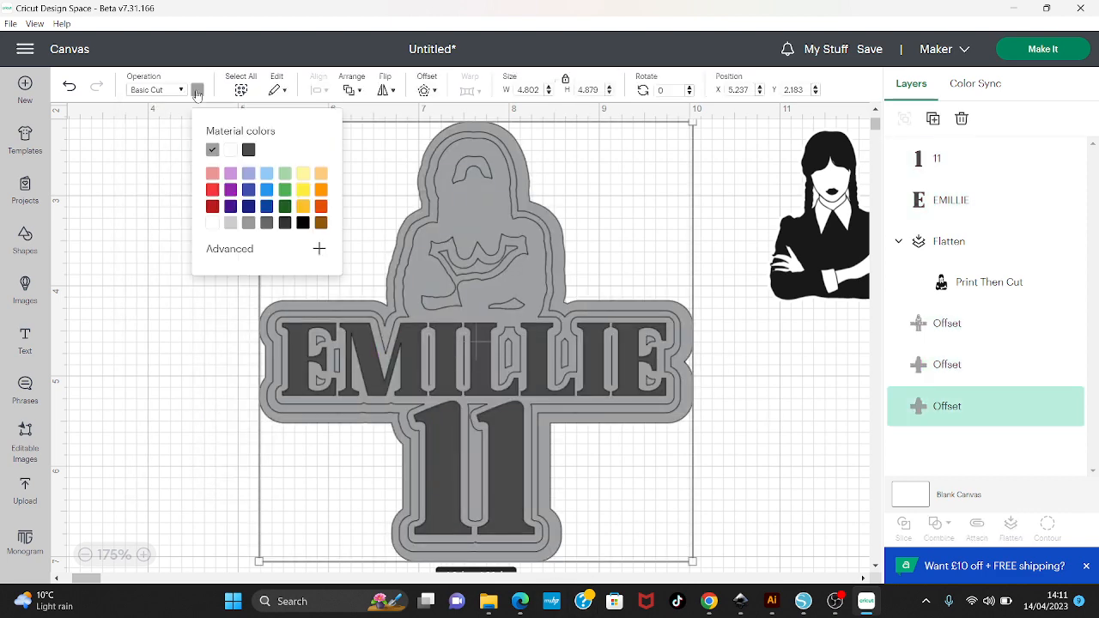
{"action": "left_click", "coordinate": [229, 223]}
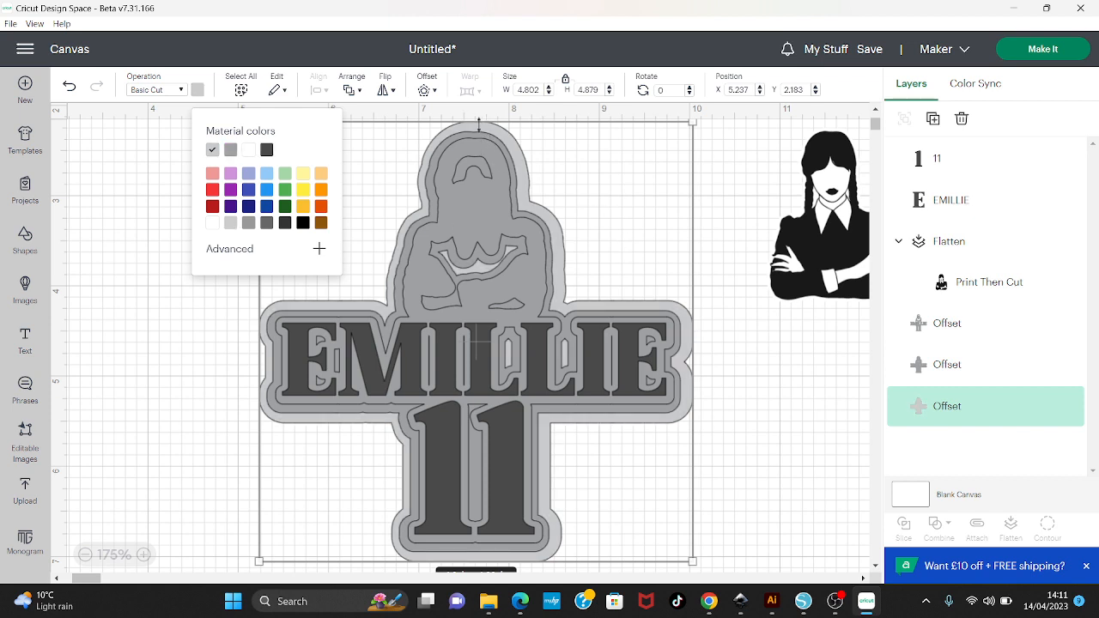
{"action": "left_click", "coordinate": [479, 141]}
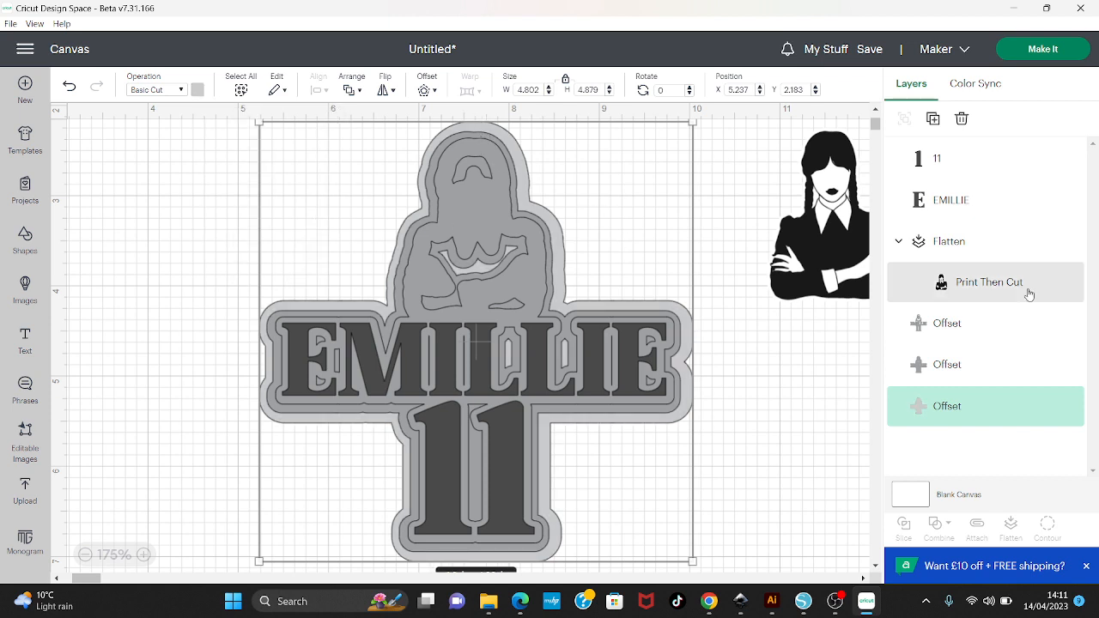
Set the middle offset's material colour to purple and the innermost offset's to light purple
{"action": "left_click", "coordinate": [917, 373]}
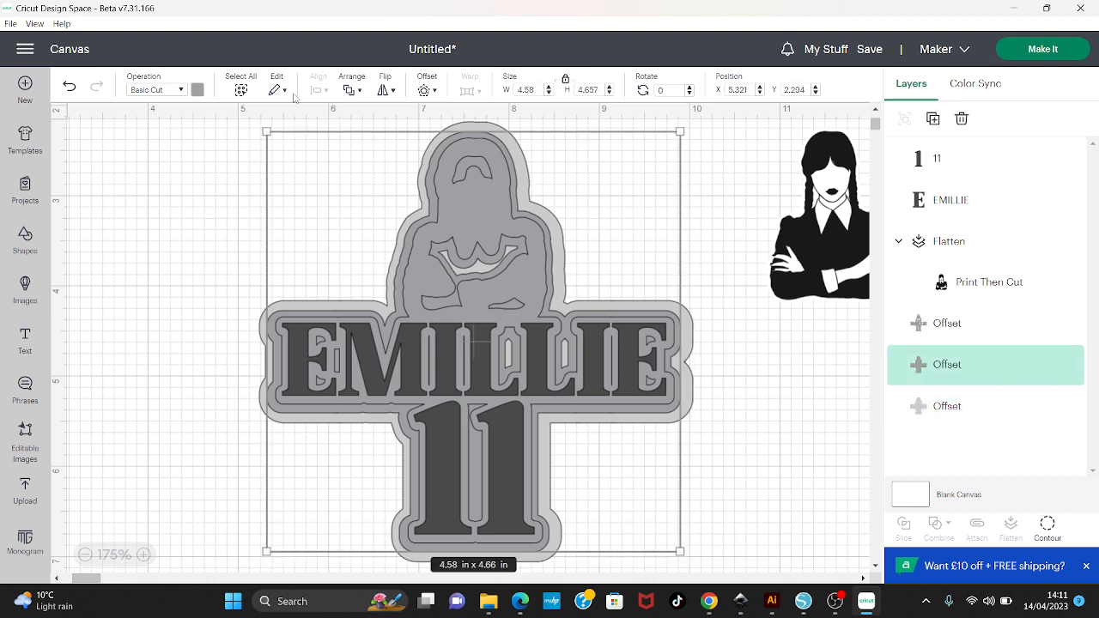
{"action": "left_click", "coordinate": [197, 90]}
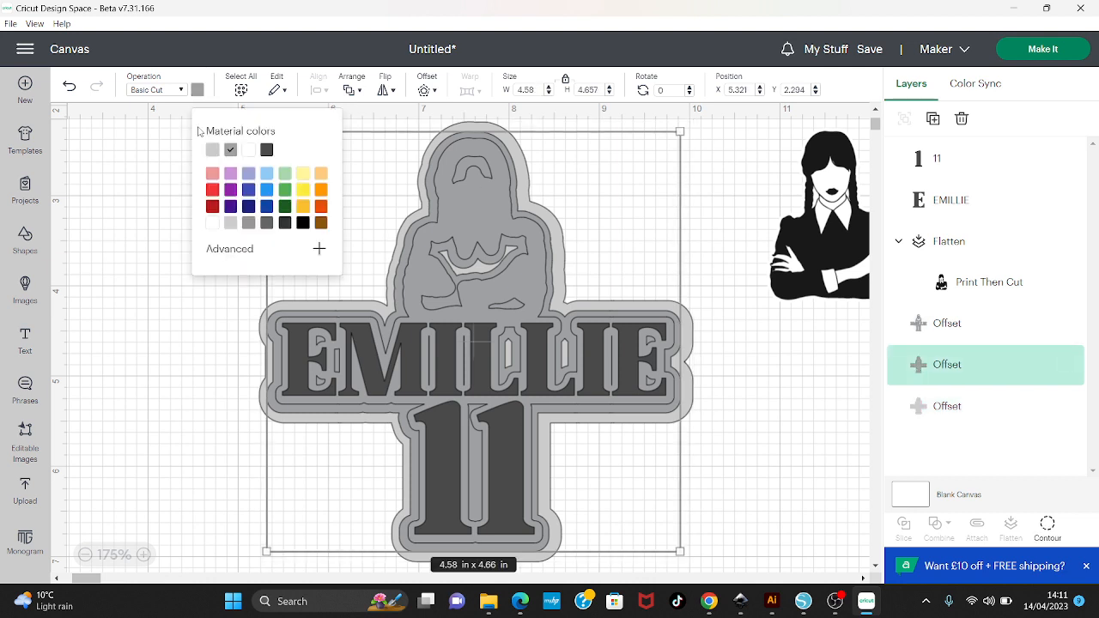
{"action": "left_click", "coordinate": [230, 190]}
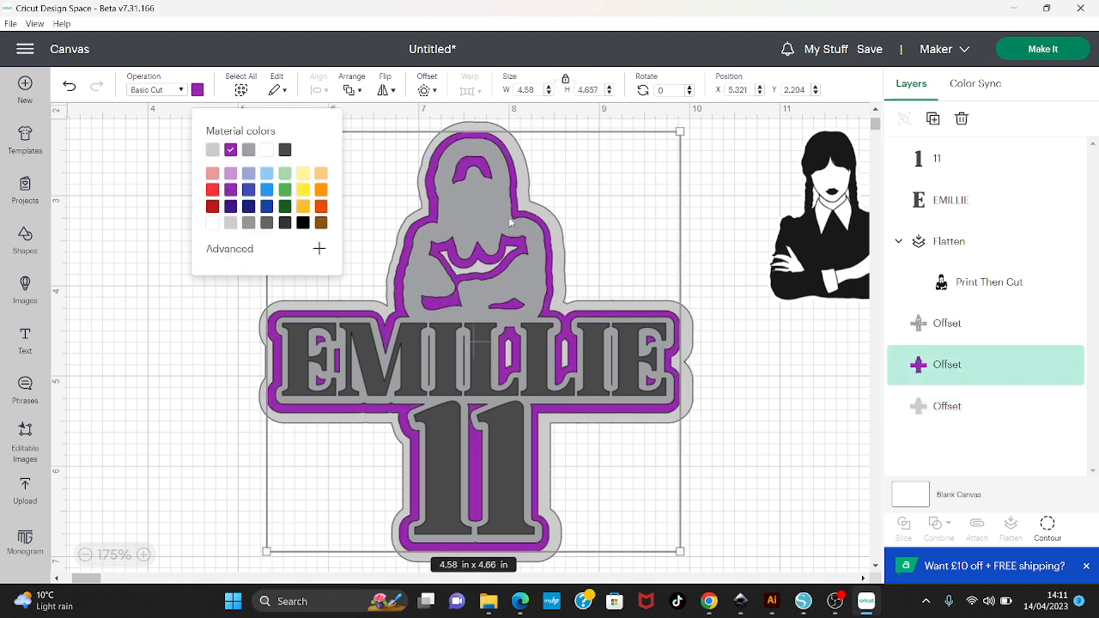
{"action": "left_click", "coordinate": [963, 337]}
{"action": "left_click", "coordinate": [198, 90]}
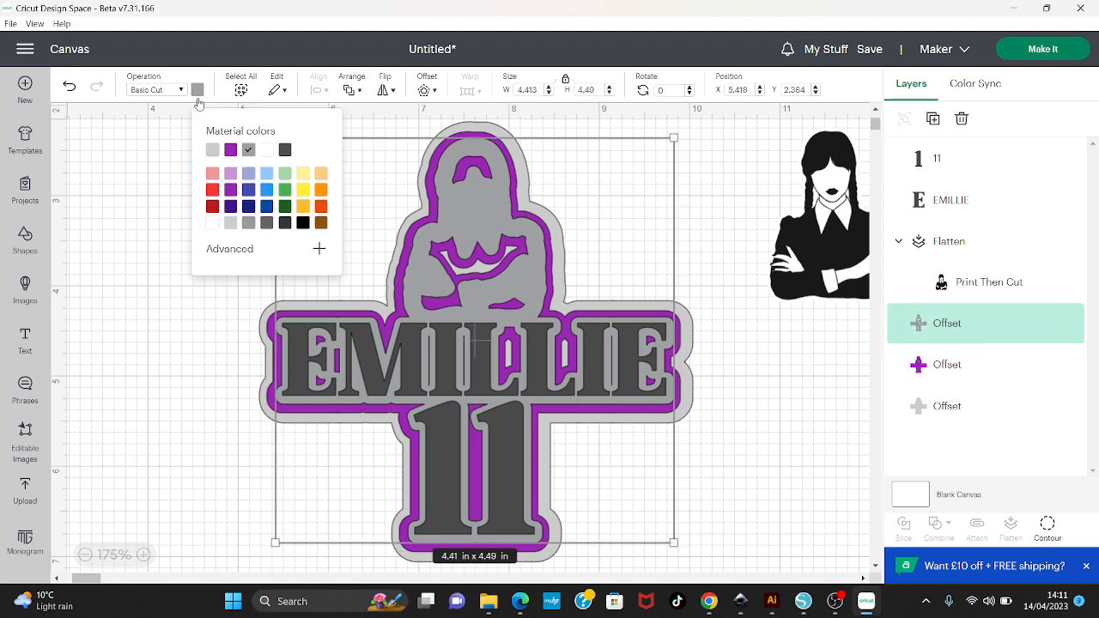
{"action": "left_click", "coordinate": [230, 173]}
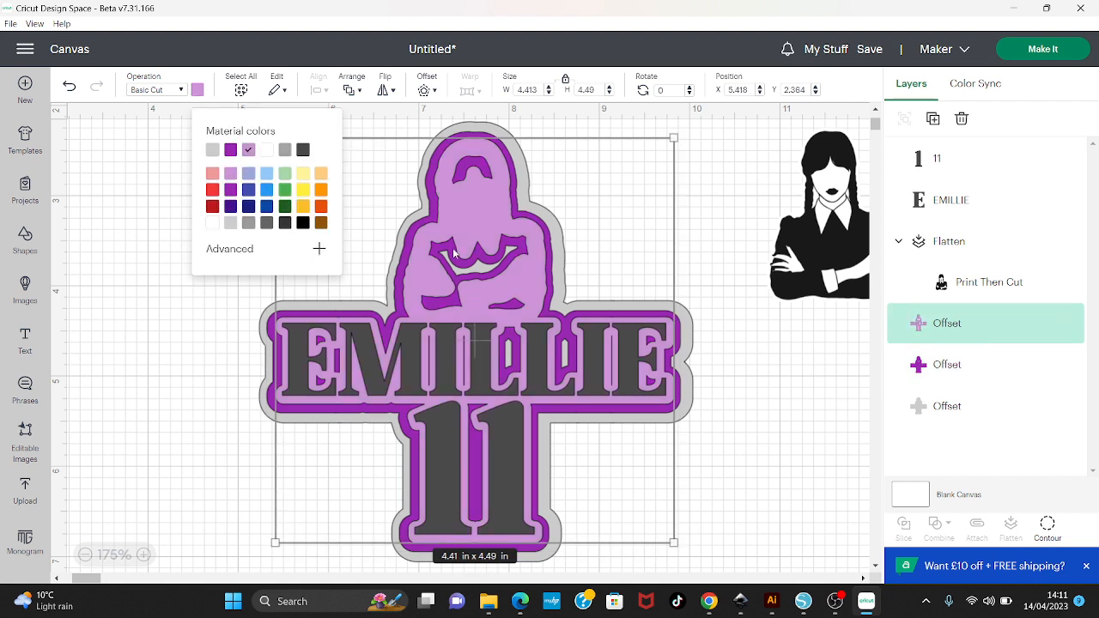
{"action": "left_click", "coordinate": [819, 423]}
Move the name and the number 11 off the offsets, and shift the light purple offset to about X 3.43, Y 2.39
{"action": "left_click_drag", "start_coordinate": [525, 374], "coordinate": [652, 481]}
{"action": "left_click_drag", "start_coordinate": [510, 483], "coordinate": [891, 479]}
{"action": "left_click_drag", "start_coordinate": [553, 380], "coordinate": [373, 382]}
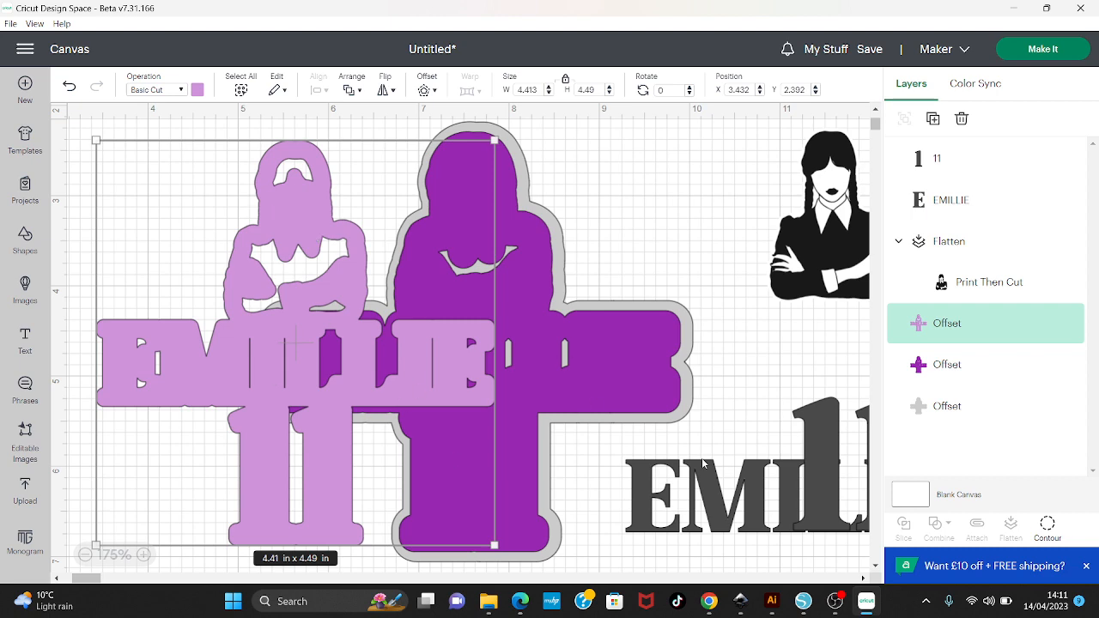
Hide all contours of the light purple offset to fill its inner cut-outs
{"action": "left_click", "coordinate": [1047, 525]}
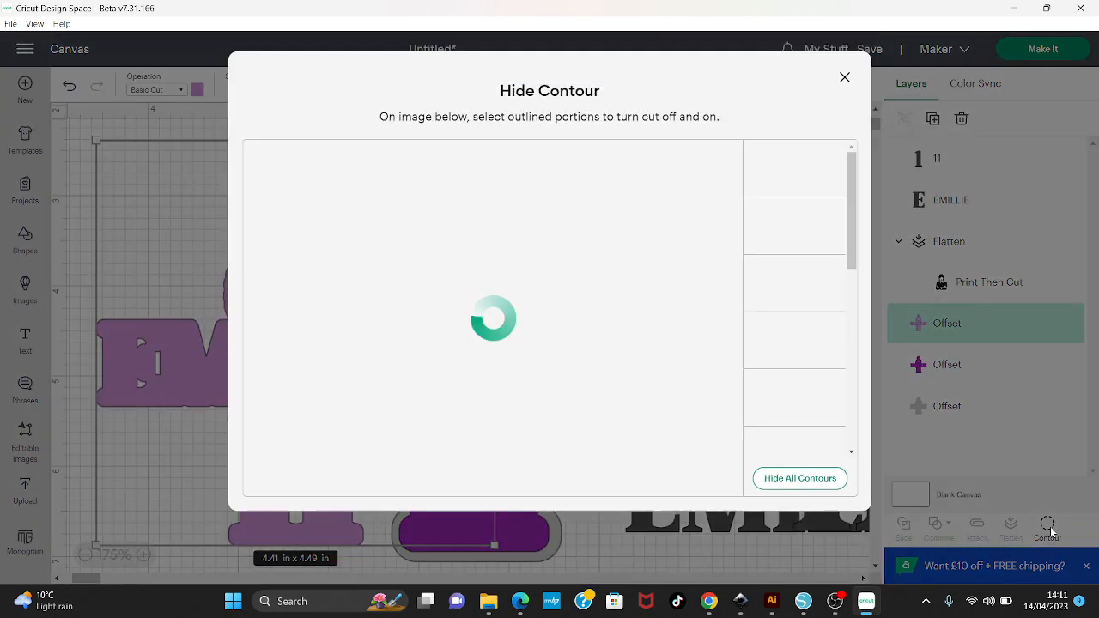
{"action": "left_click", "coordinate": [810, 481]}
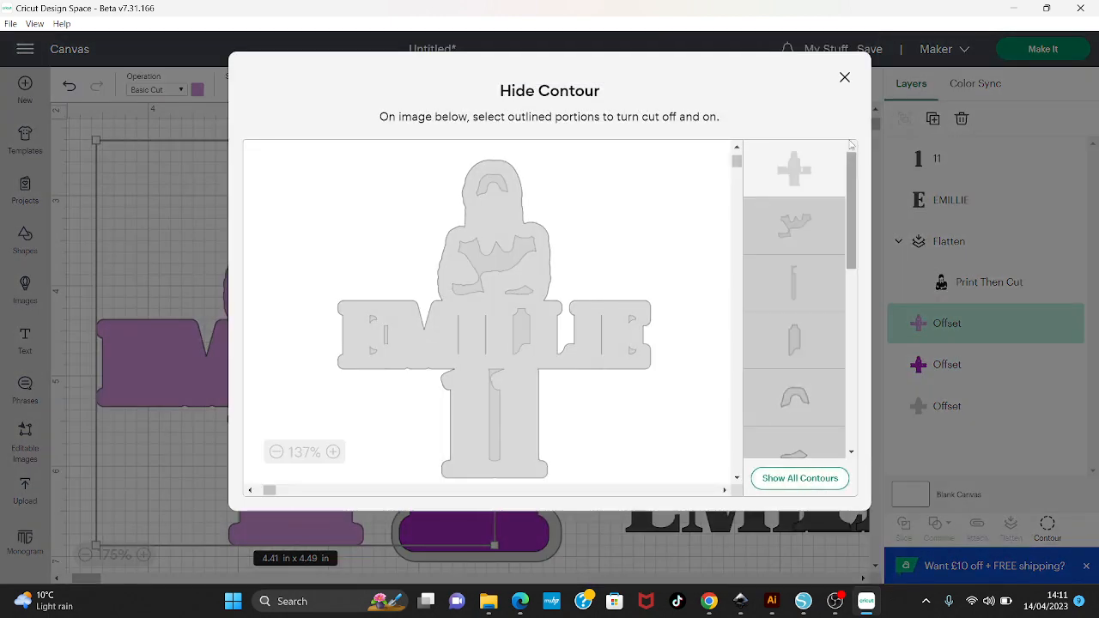
{"action": "left_click", "coordinate": [844, 77]}
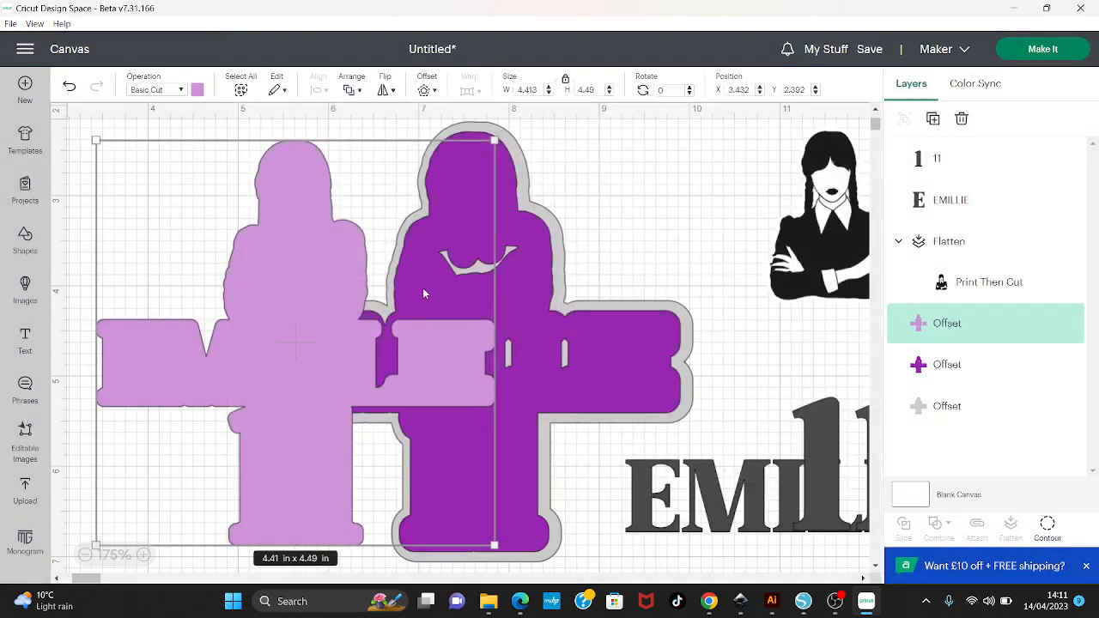
Hide all contours of the purple offset to fill its inner cut-outs
{"action": "left_click", "coordinate": [597, 354]}
{"action": "left_click", "coordinate": [1058, 537]}
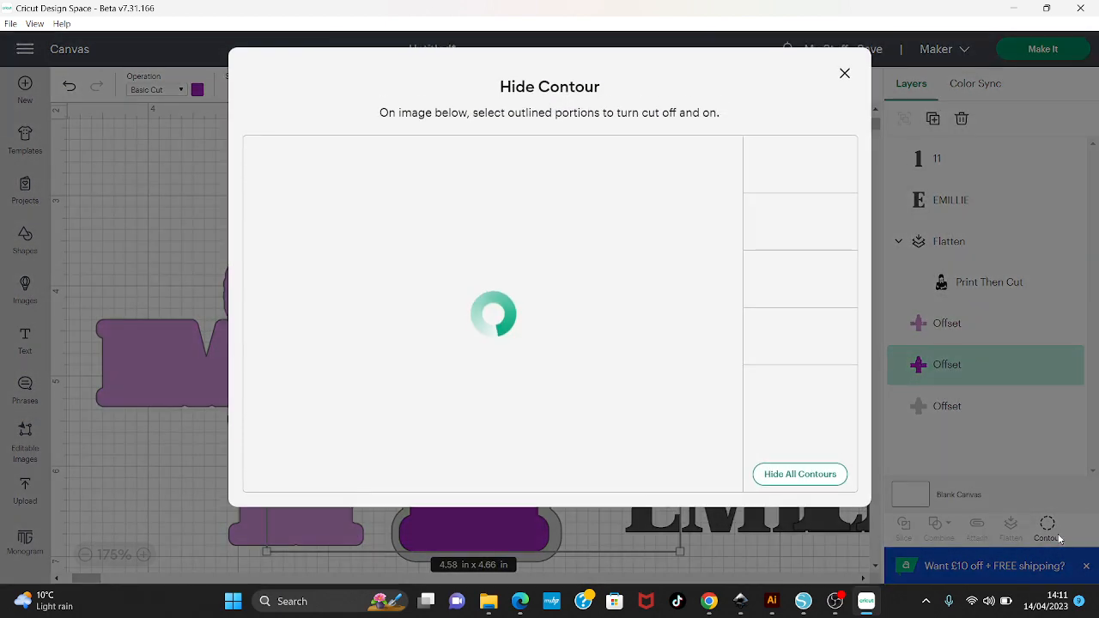
{"action": "left_click", "coordinate": [807, 483]}
{"action": "left_click", "coordinate": [844, 77]}
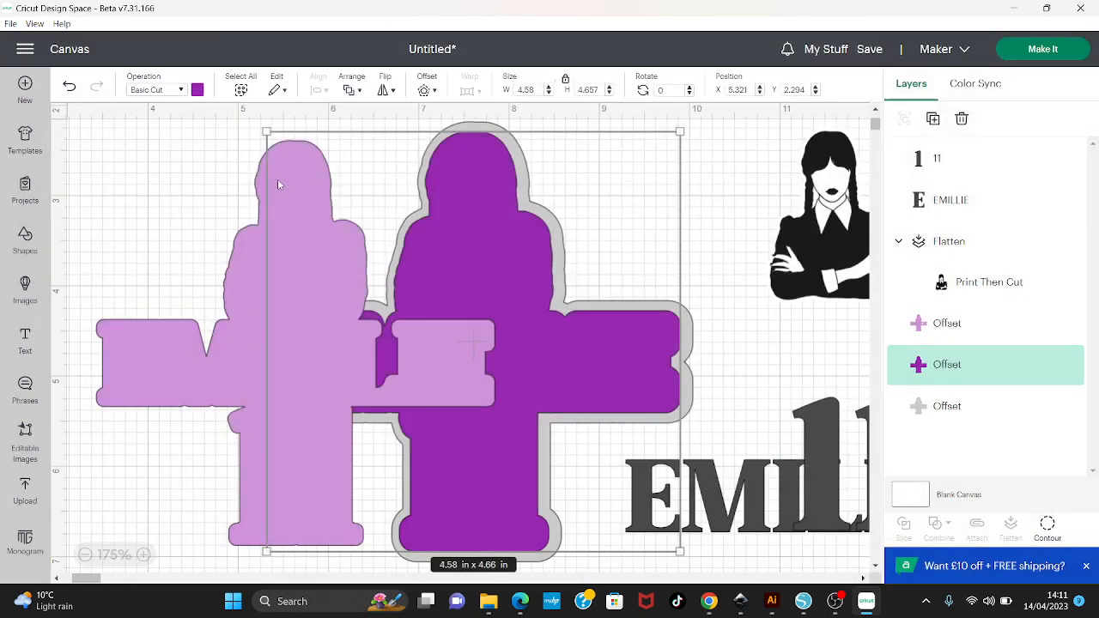
Move the light purple offset back over the purple one, and align all three offsets on their common centre
{"action": "left_click_drag", "start_coordinate": [296, 240], "coordinate": [291, 400]}
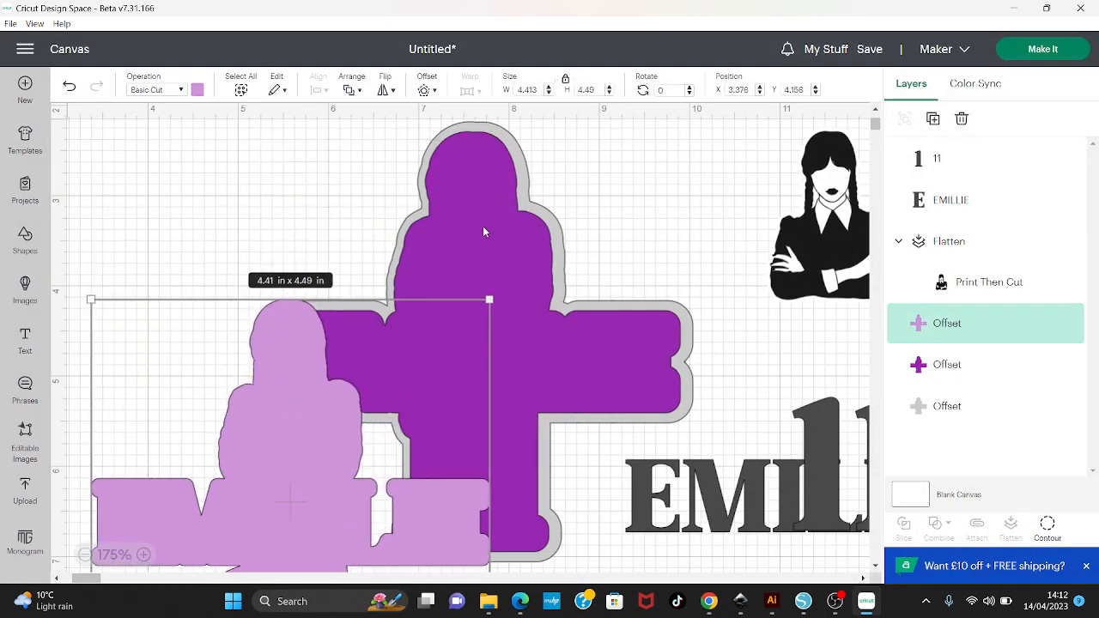
{"action": "left_click_drag", "start_coordinate": [447, 275], "coordinate": [485, 225]}
{"action": "left_click_drag", "start_coordinate": [245, 522], "coordinate": [432, 344]}
{"action": "left_click_drag", "start_coordinate": [176, 189], "coordinate": [562, 476]}
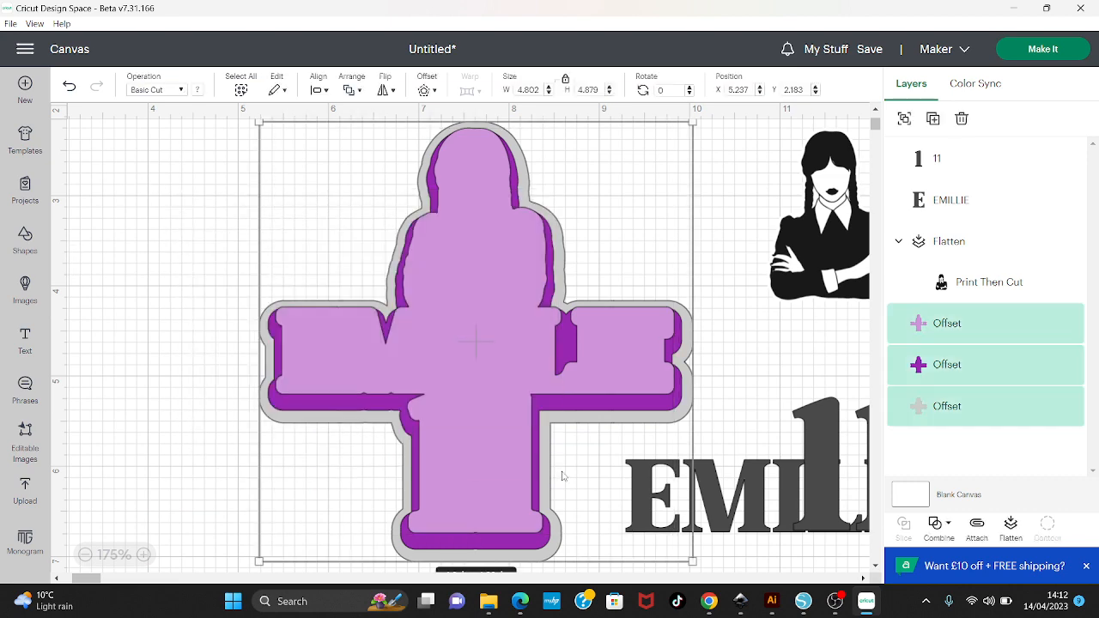
{"action": "left_click", "coordinate": [319, 90]}
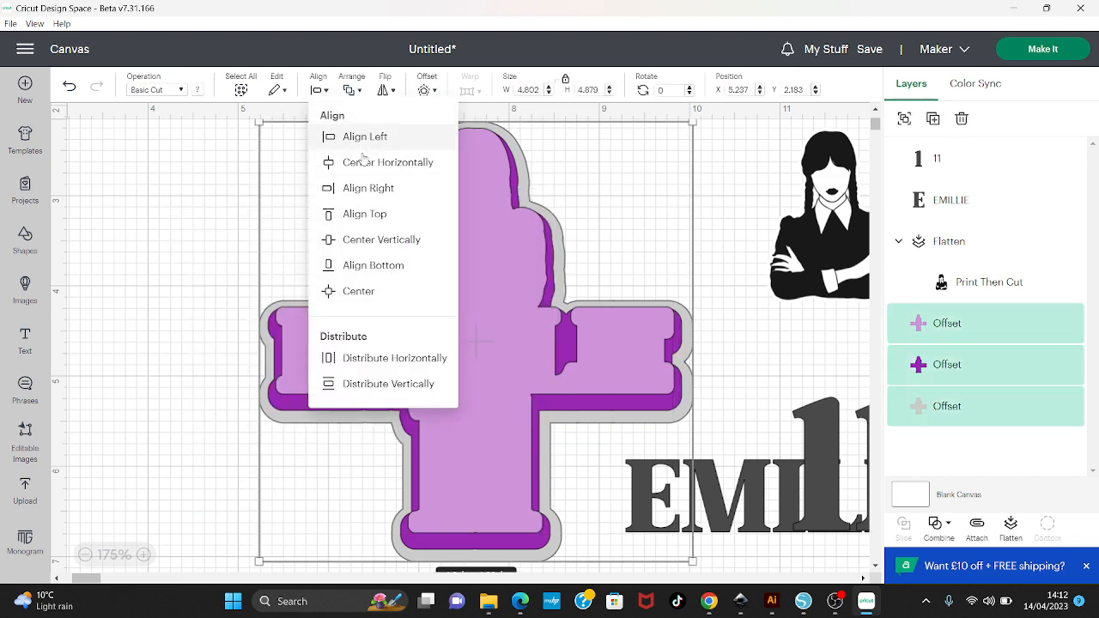
{"action": "left_click", "coordinate": [394, 293]}
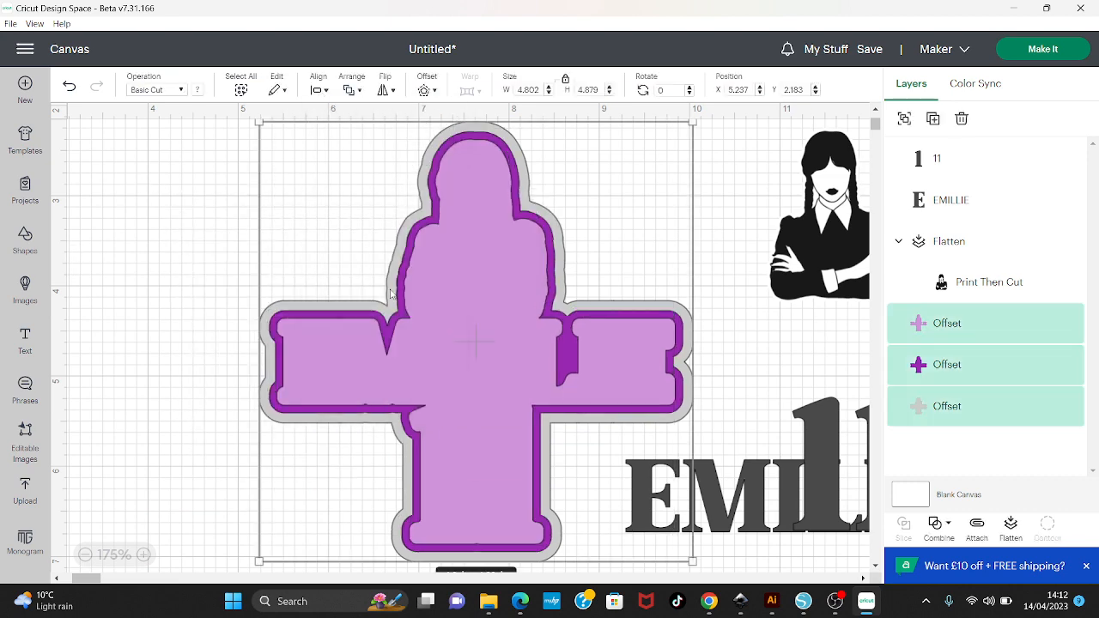
{"action": "left_click", "coordinate": [726, 213]}
Place the name and the girl image back on the stacked offsets, with the number 11 at about X 6.98, Y 5.34
{"action": "left_click_drag", "start_coordinate": [738, 502], "coordinate": [403, 371]}
{"action": "left_click_drag", "start_coordinate": [823, 515], "coordinate": [448, 518]}
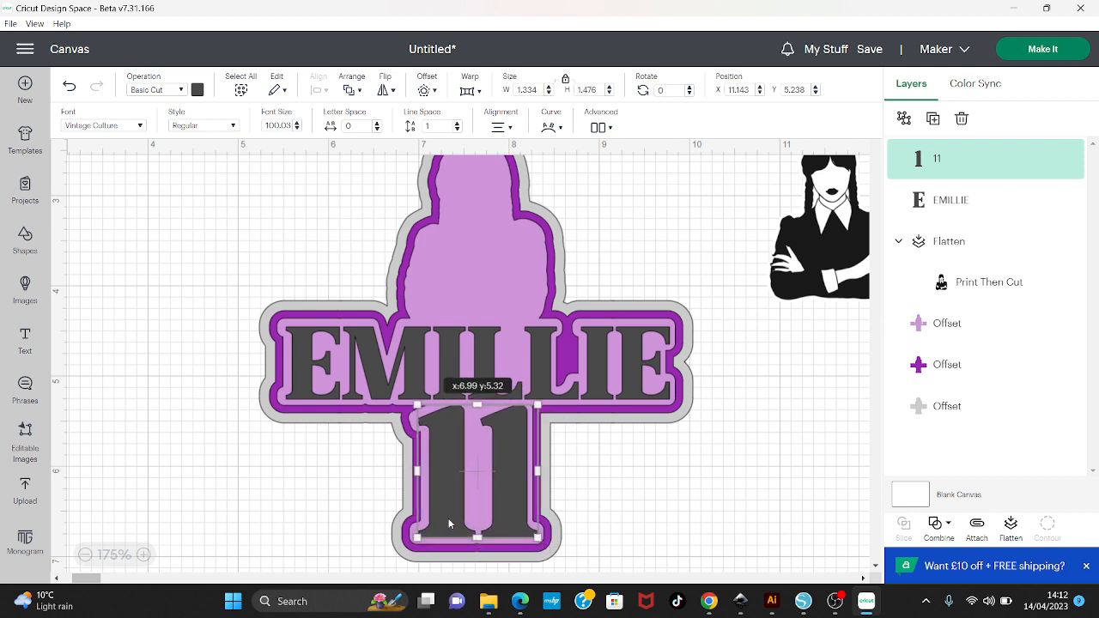
{"action": "left_click_drag", "start_coordinate": [448, 517], "coordinate": [446, 519]}
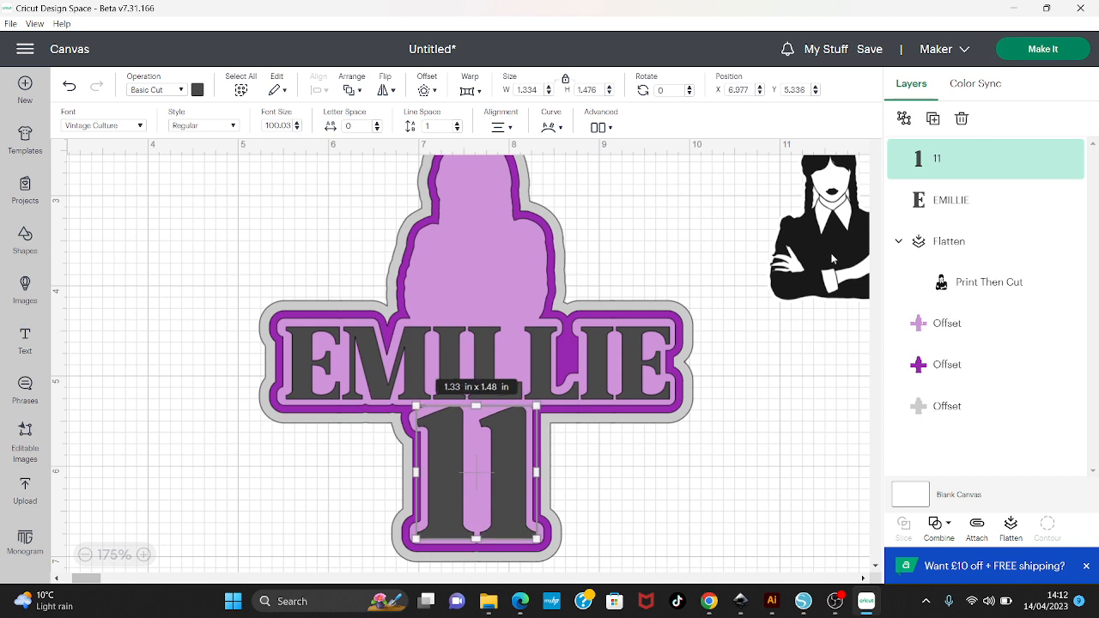
{"action": "left_click_drag", "start_coordinate": [831, 257], "coordinate": [470, 267]}
{"action": "left_click", "coordinate": [758, 267]}
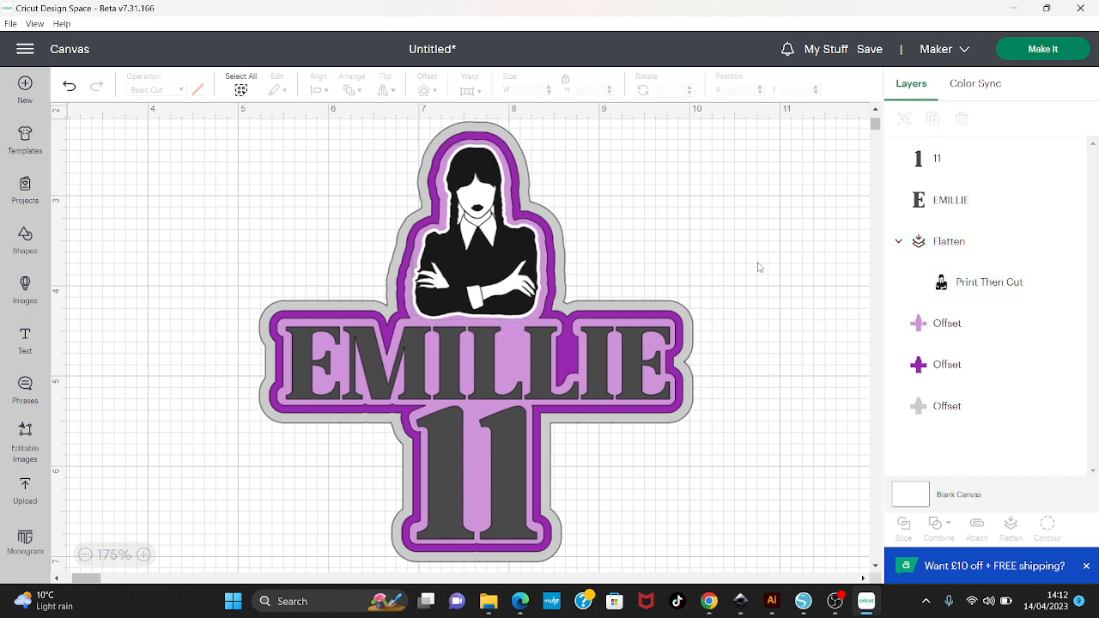
Group the number 11, the name, the girl image and all three offsets into one object
{"action": "mouse_move", "coordinate": [272, 182]}
{"action": "left_mouse_down"}
{"action": "mouse_move", "coordinate": [524, 328]}
{"action": "mouse_move", "coordinate": [361, 206]}
{"action": "mouse_move", "coordinate": [273, 182]}
{"action": "left_mouse_up"}
{"action": "left_click_drag", "start_coordinate": [182, 139], "coordinate": [609, 474]}
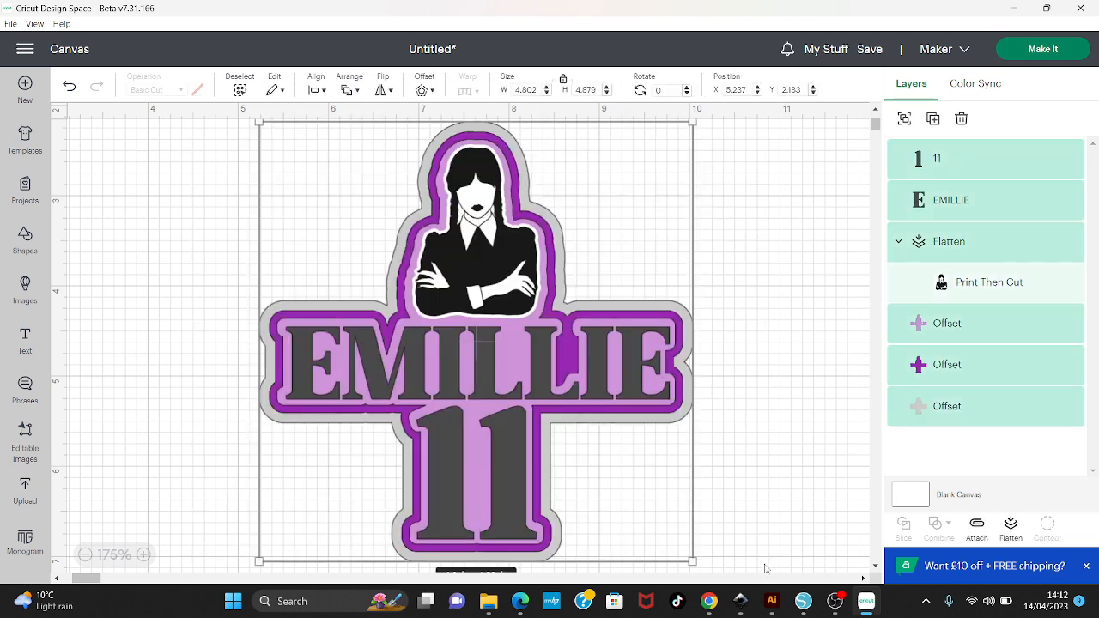
{"action": "left_click", "coordinate": [904, 120]}
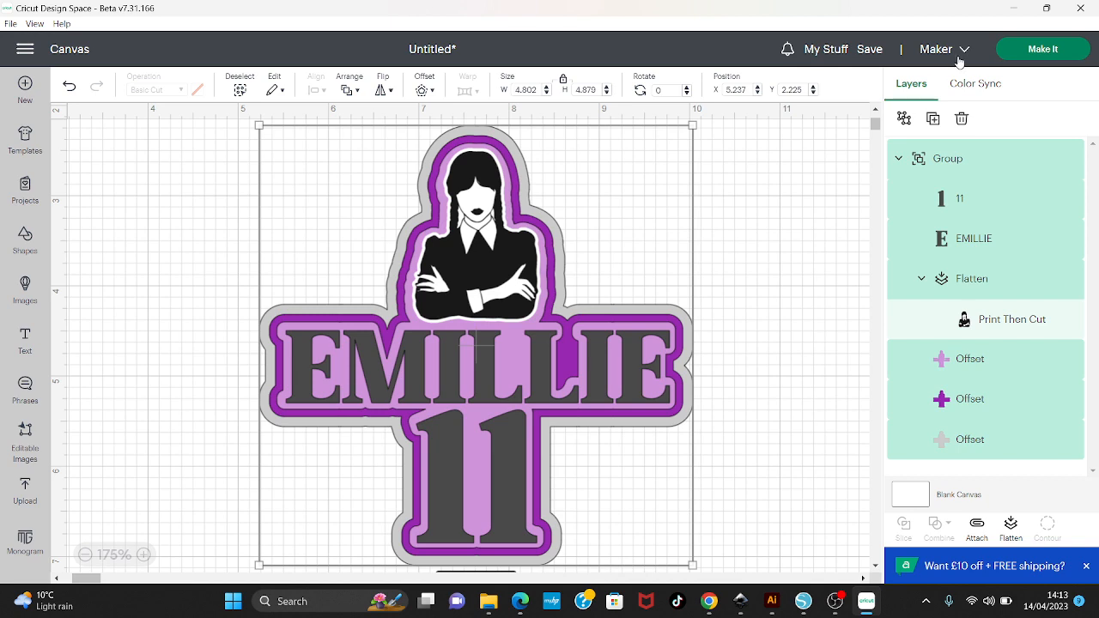
Browse the saved projects and the Cake toppers collection in My Stuff, and return to the grouped design on the canvas
{"action": "left_click", "coordinate": [826, 51]}
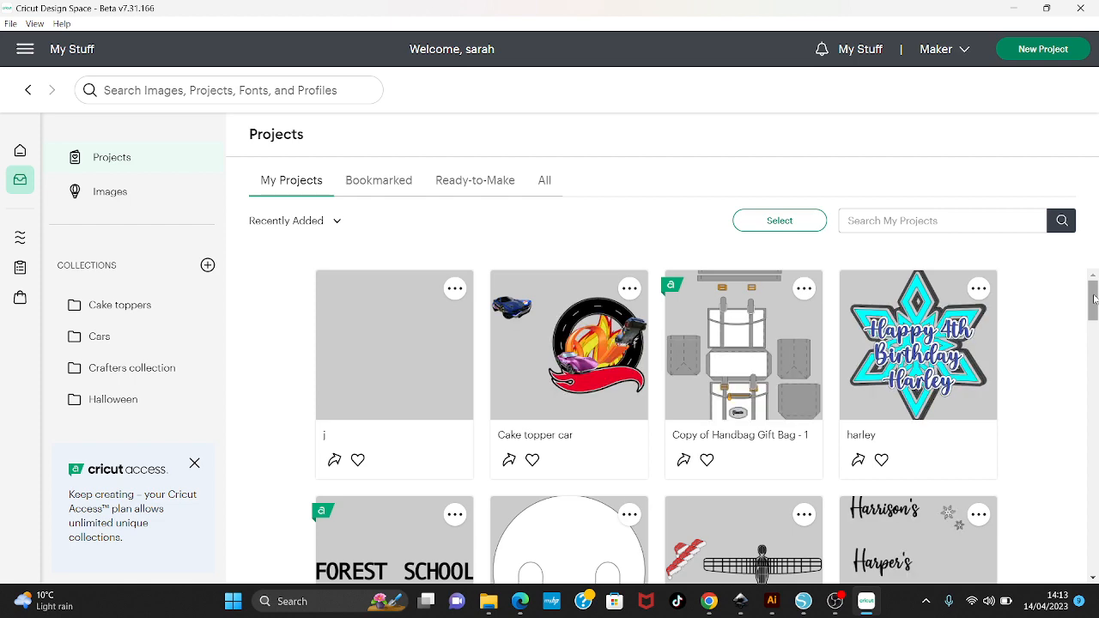
{"action": "mouse_move", "coordinate": [1093, 297]}
{"action": "left_mouse_down"}
{"action": "mouse_move", "coordinate": [1094, 374]}
{"action": "mouse_move", "coordinate": [1095, 284]}
{"action": "left_mouse_up"}
{"action": "left_click", "coordinate": [110, 311]}
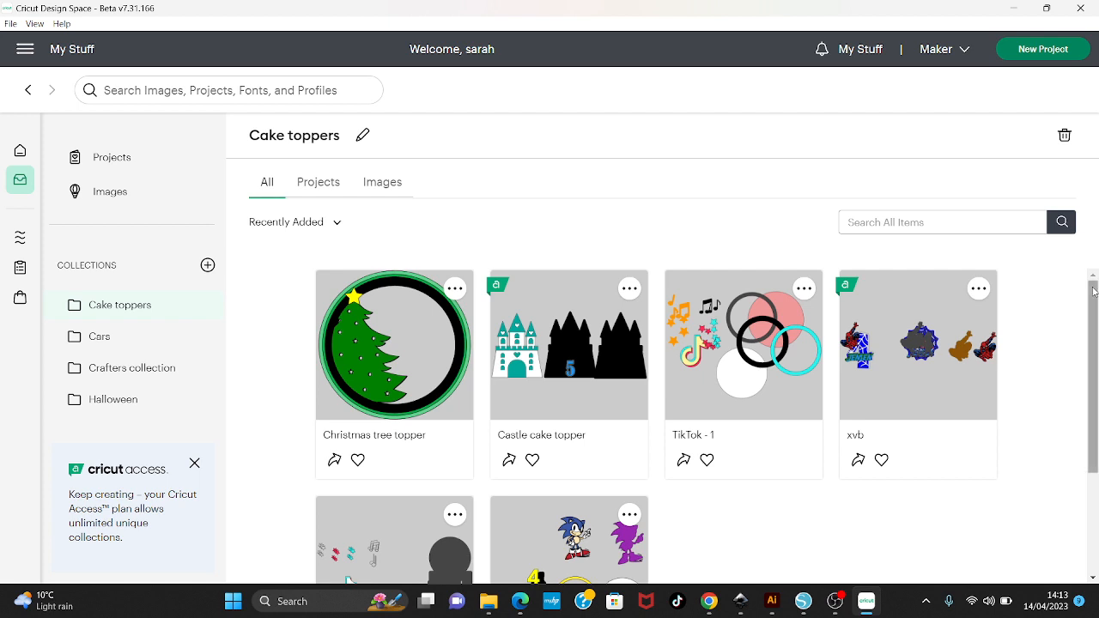
{"action": "mouse_move", "coordinate": [1093, 313]}
{"action": "left_mouse_down"}
{"action": "mouse_move", "coordinate": [1093, 331]}
{"action": "mouse_move", "coordinate": [1092, 296]}
{"action": "left_mouse_up"}
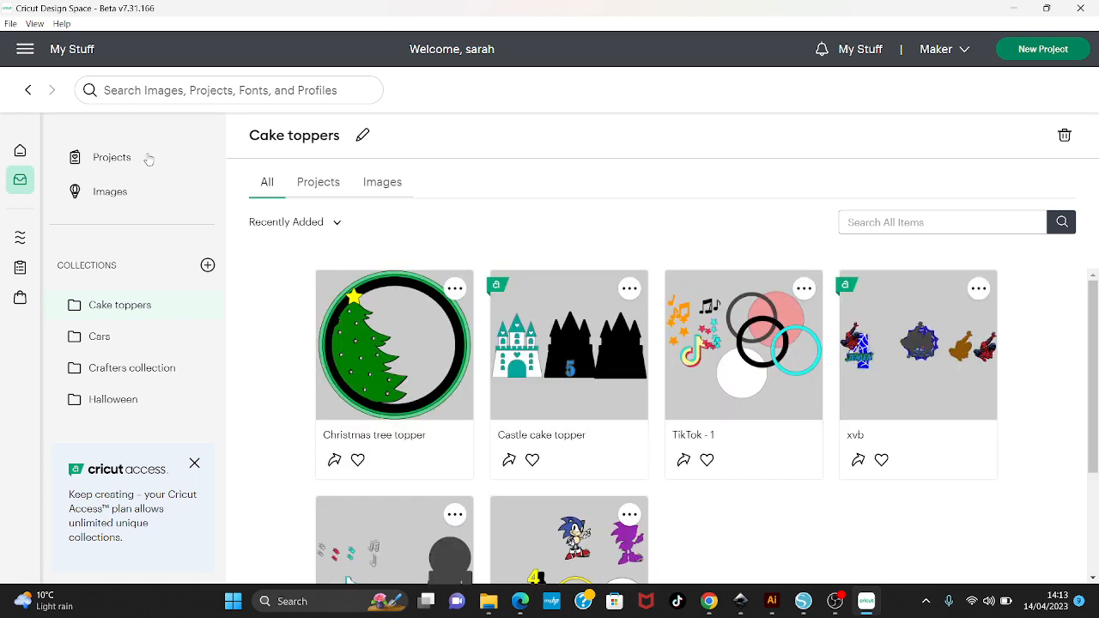
{"action": "left_click", "coordinate": [28, 91]}
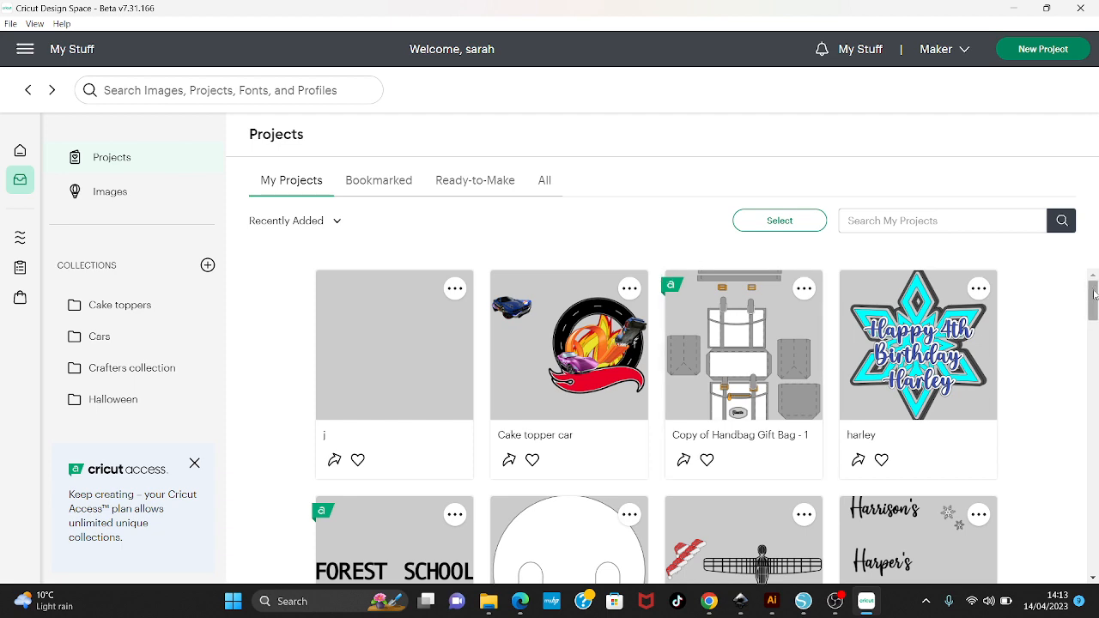
{"action": "left_click_drag", "start_coordinate": [1093, 295], "coordinate": [1096, 387]}
{"action": "left_click", "coordinate": [28, 91]}
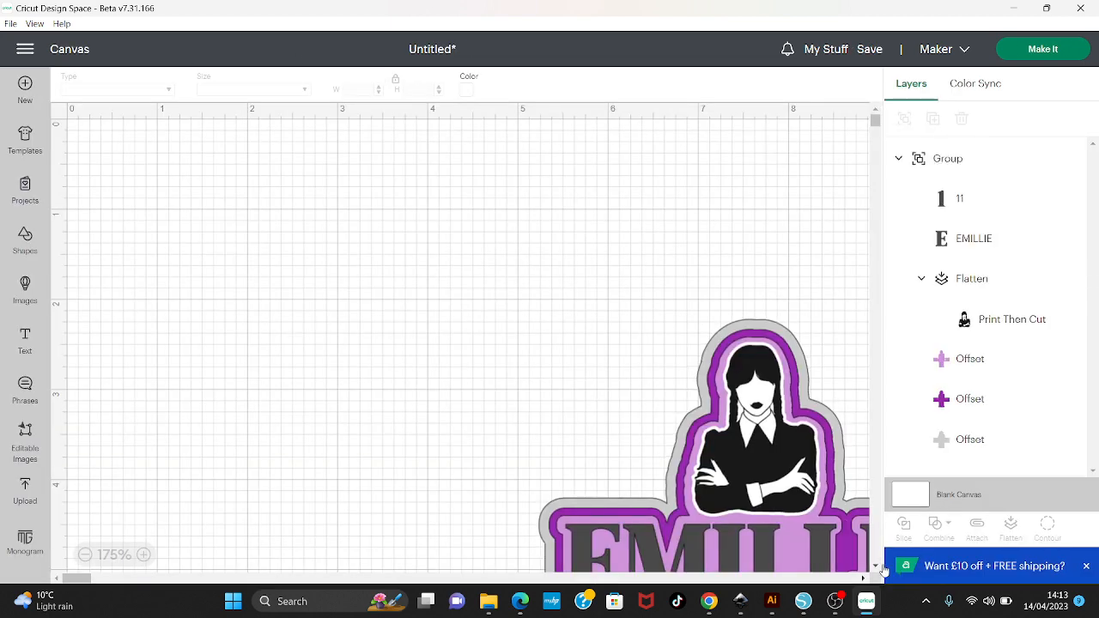
{"action": "left_click", "coordinate": [875, 569]}
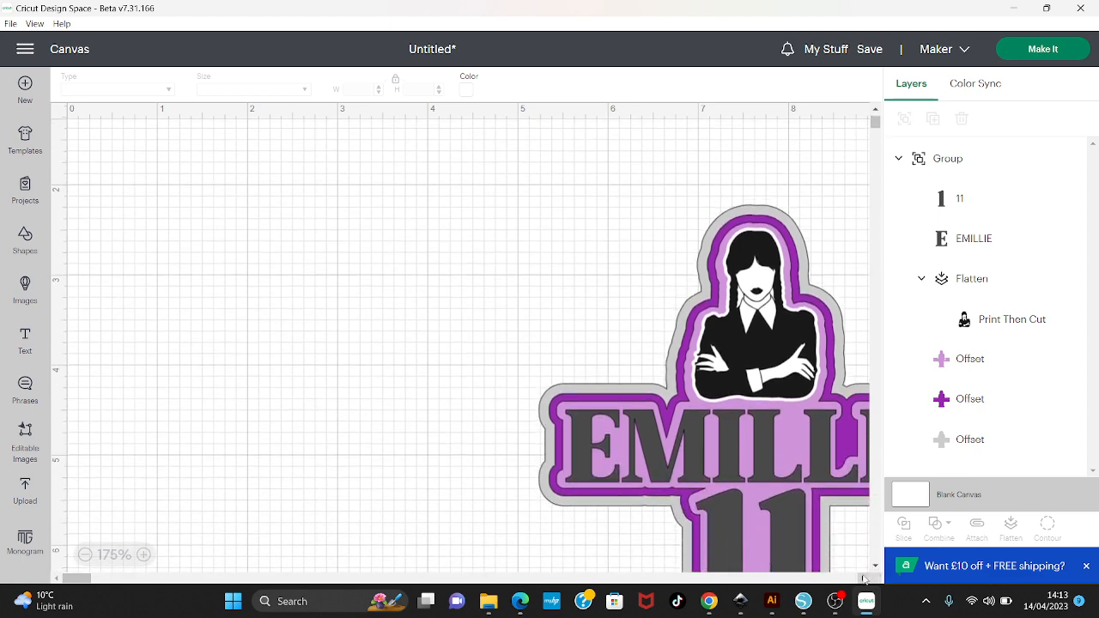
{"action": "left_click", "coordinate": [863, 579]}
{"action": "left_click", "coordinate": [864, 579]}
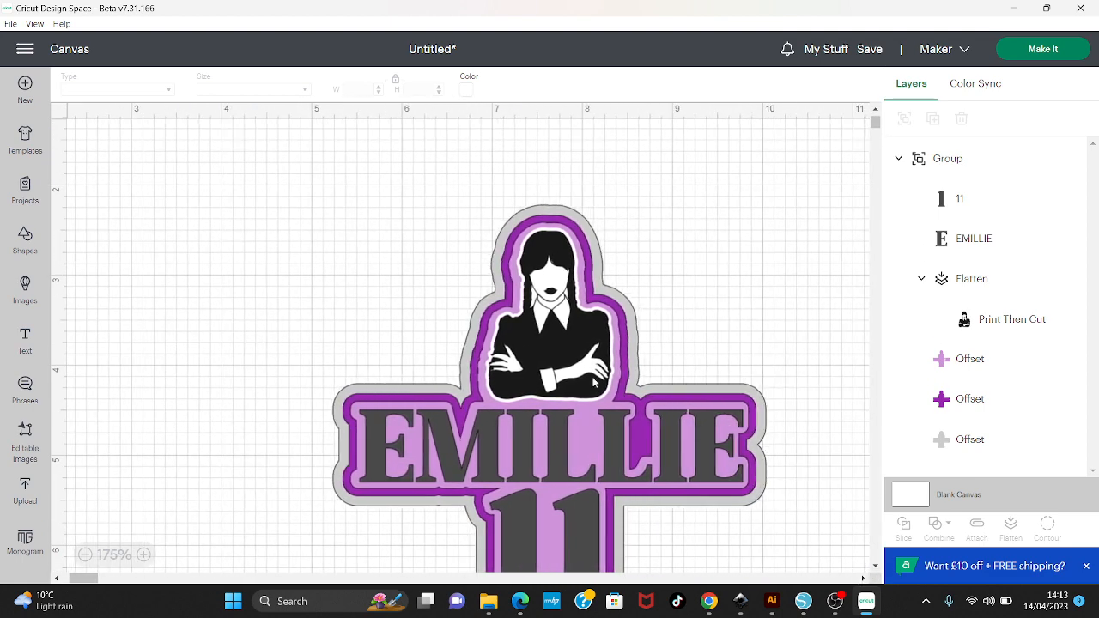
{"action": "left_click", "coordinate": [876, 566]}
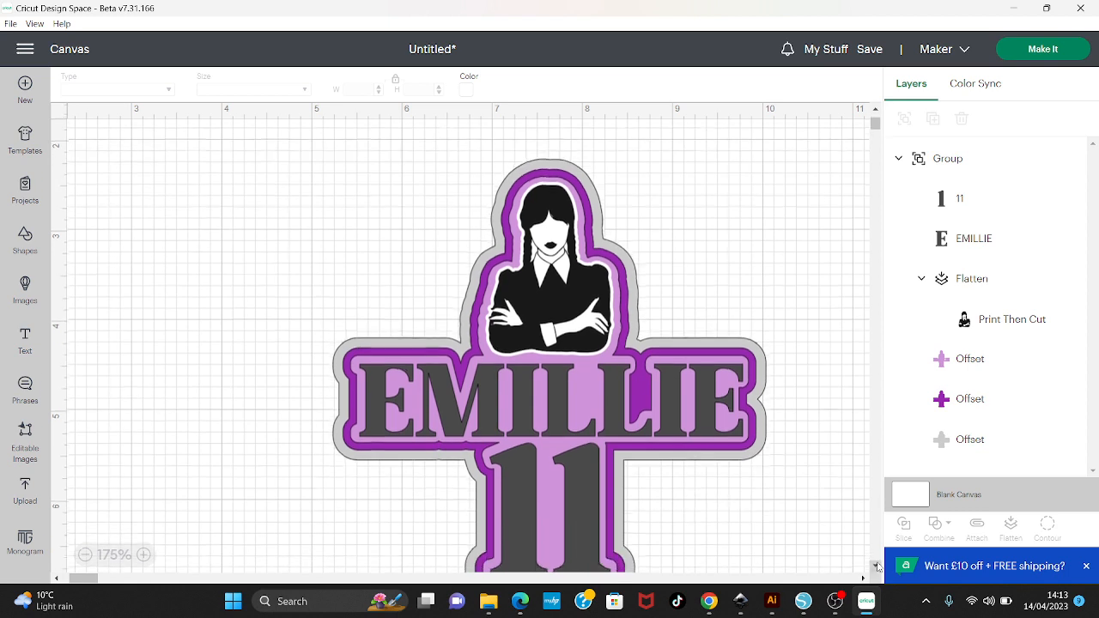